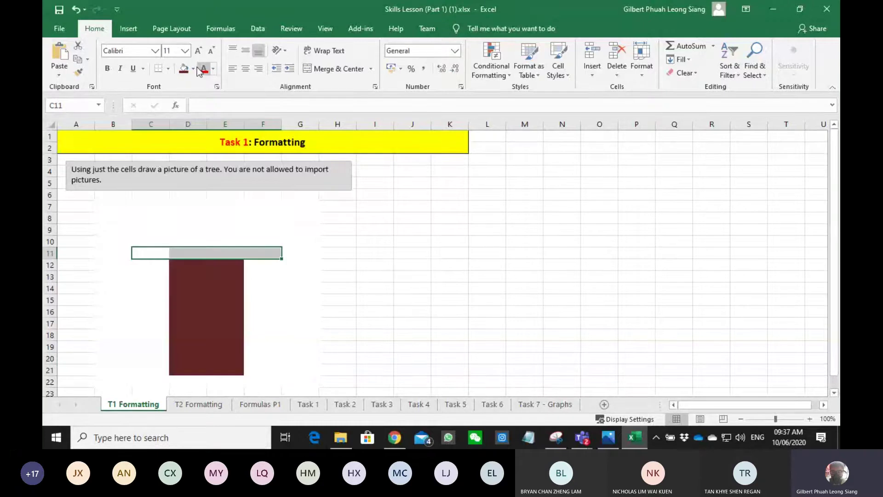
# Fill cells C11:F11 and D9:E10 above the trunk with light green to form the lower foliage
pyautogui.click(193, 69)
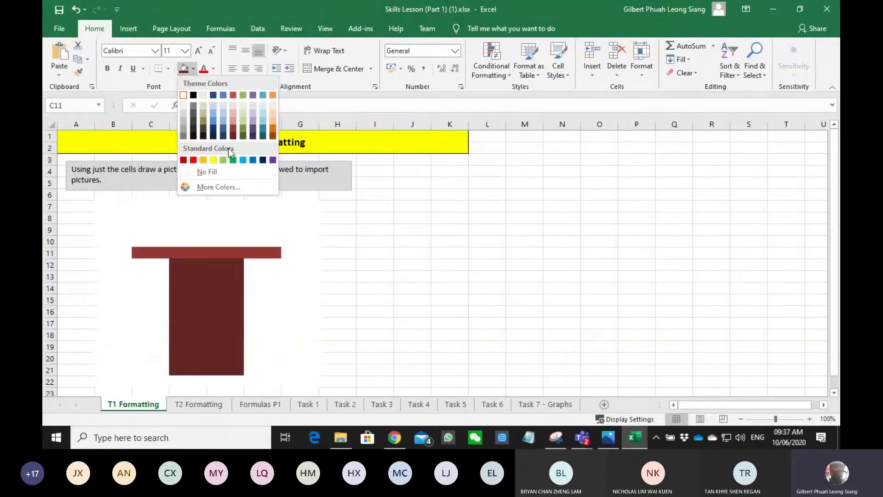
pyautogui.click(223, 160)
pyautogui.moveTo(150, 241); pyautogui.dragTo(226, 229)
pyautogui.click(184, 69)
pyautogui.click(285, 238)
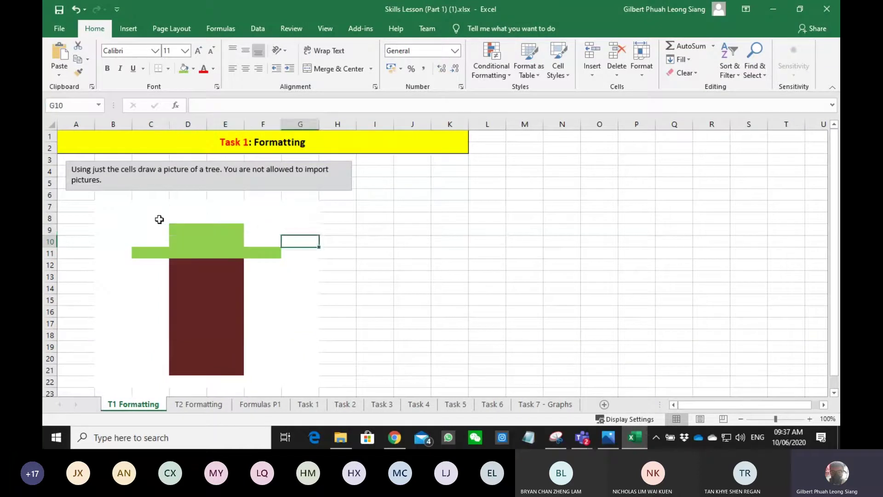
# Extend the foliage by filling C10:F10 and D7:E8 with light green
pyautogui.moveTo(158, 218); pyautogui.dragTo(225, 208)
pyautogui.moveTo(150, 240); pyautogui.dragTo(272, 244)
pyautogui.click(183, 68)
pyautogui.moveTo(174, 207); pyautogui.dragTo(220, 215)
pyautogui.click(183, 68)
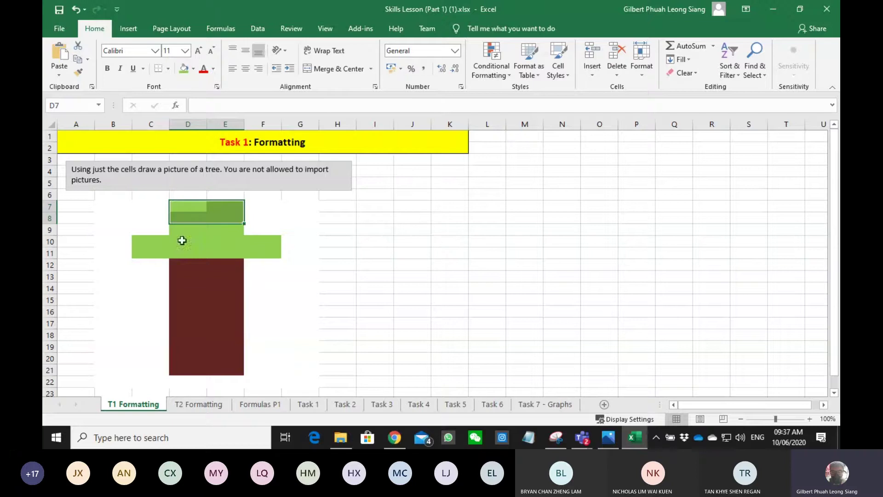
# Shade the foliage by filling C11 with dark olive green and E8:E9 with a light olive green
pyautogui.click(159, 253)
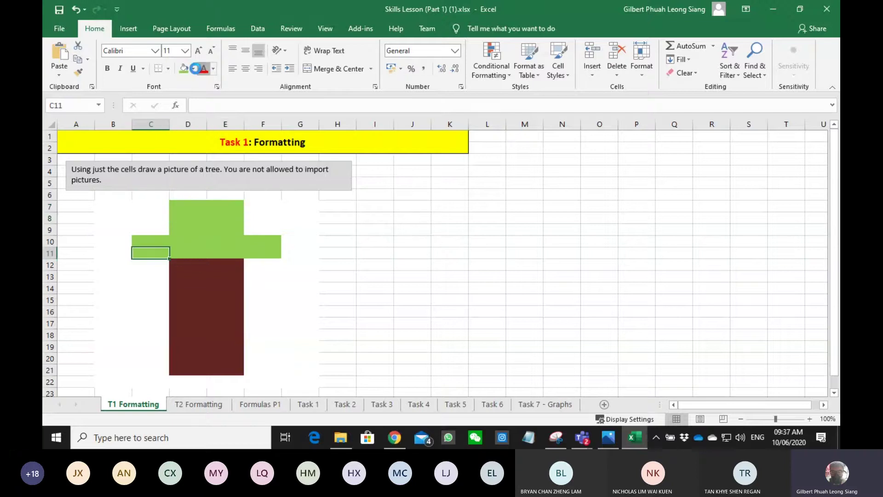
pyautogui.click(194, 69)
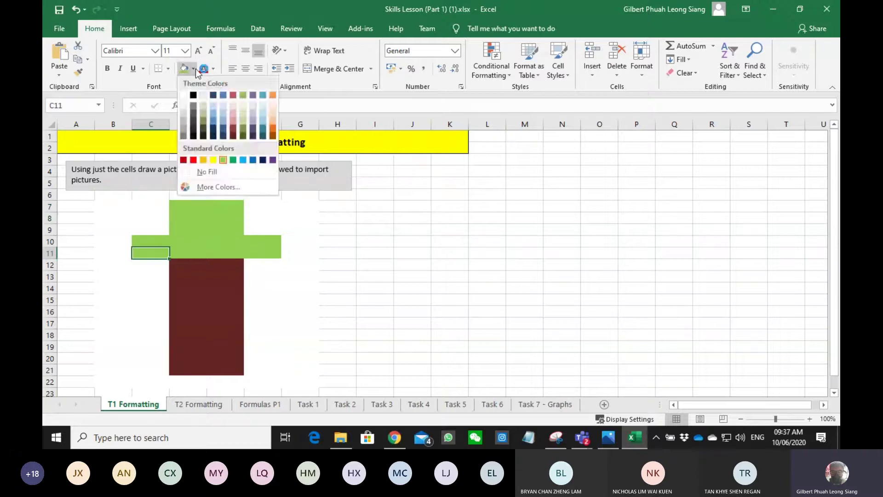
pyautogui.click(237, 144)
pyautogui.moveTo(225, 218); pyautogui.dragTo(225, 229)
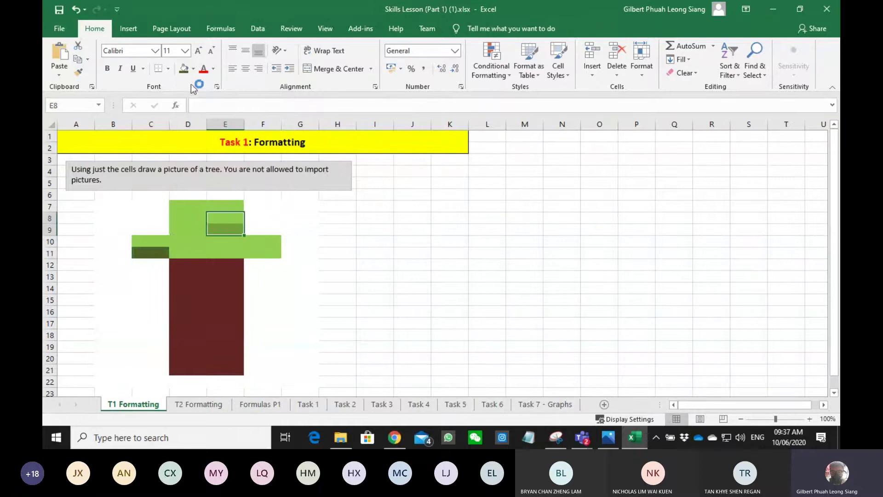
pyautogui.click(194, 69)
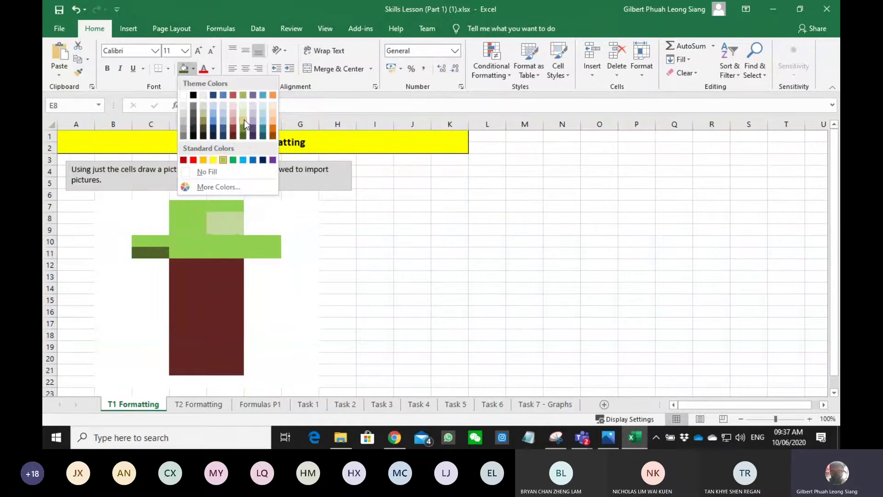
pyautogui.click(244, 120)
# Fill D7 with the palest olive green and E11 with a medium olive green
pyautogui.click(188, 206)
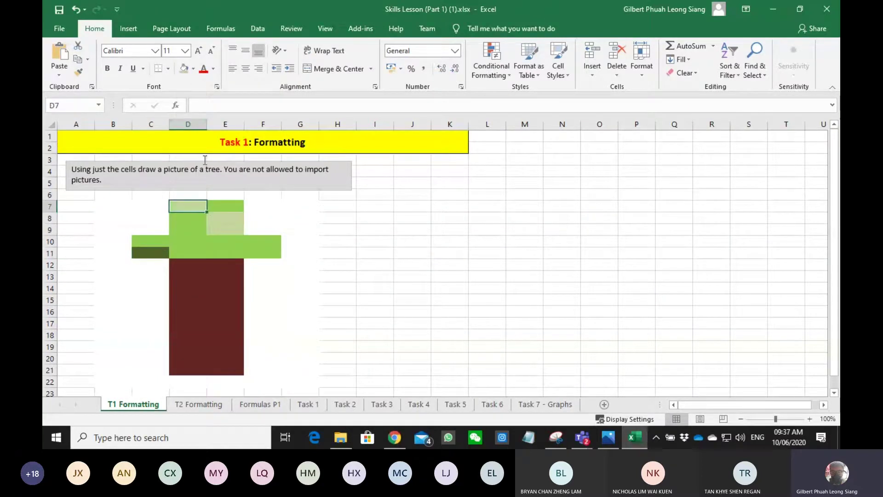
pyautogui.click(193, 68)
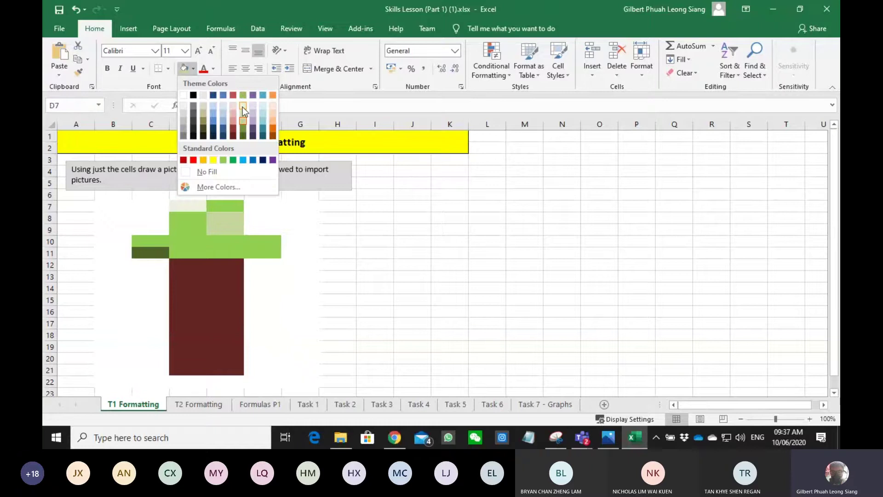
pyautogui.click(242, 106)
pyautogui.click(225, 253)
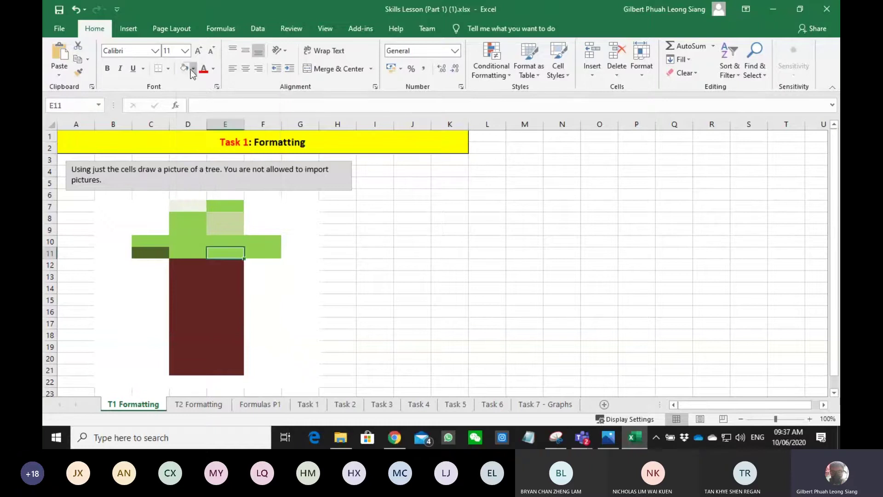
pyautogui.click(191, 69)
pyautogui.click(241, 124)
pyautogui.click(380, 269)
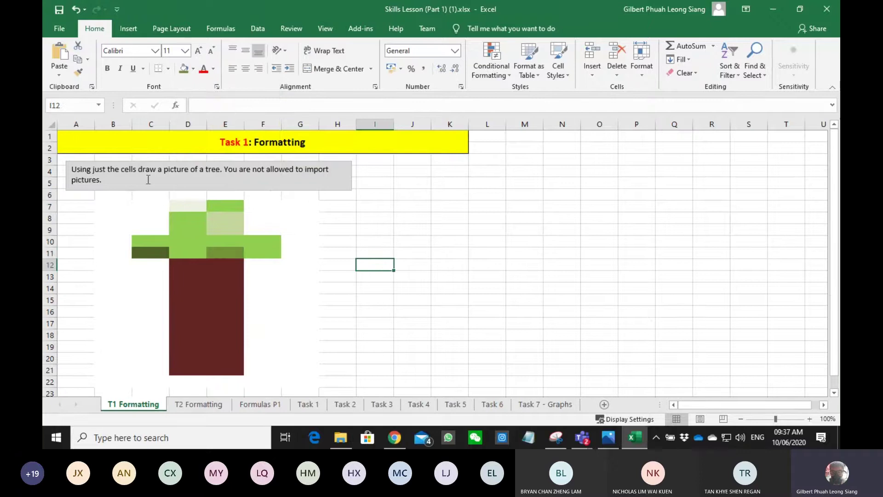
# Open the T2 Formatting sheet and highlight the instruction in its text box for reading
pyautogui.click(205, 404)
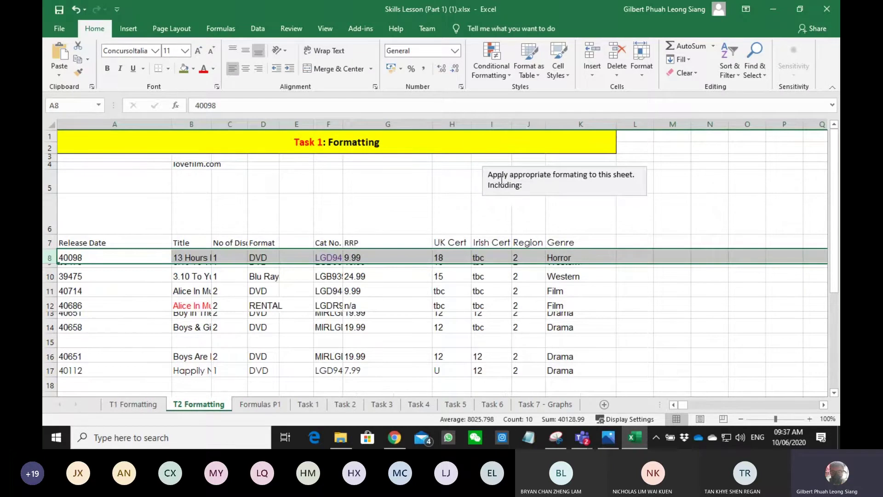
pyautogui.tripleClick(531, 181)
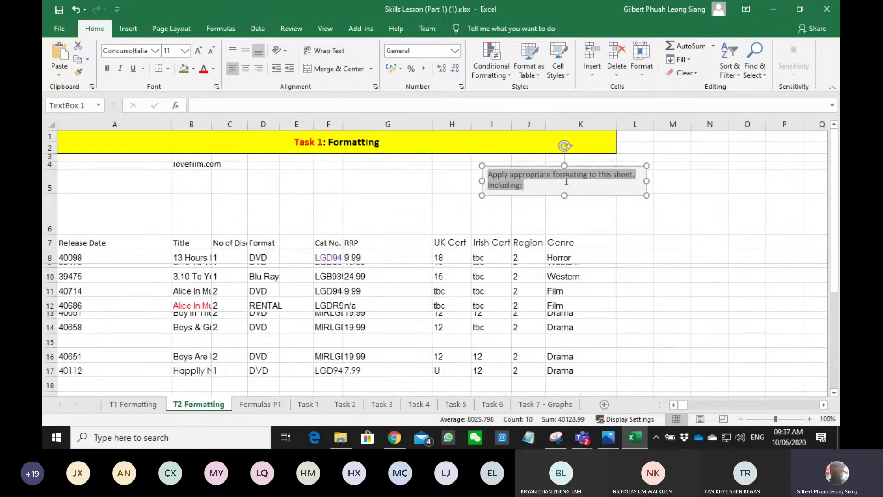
pyautogui.moveTo(567, 181); pyautogui.dragTo(524, 186)
pyautogui.click(346, 190)
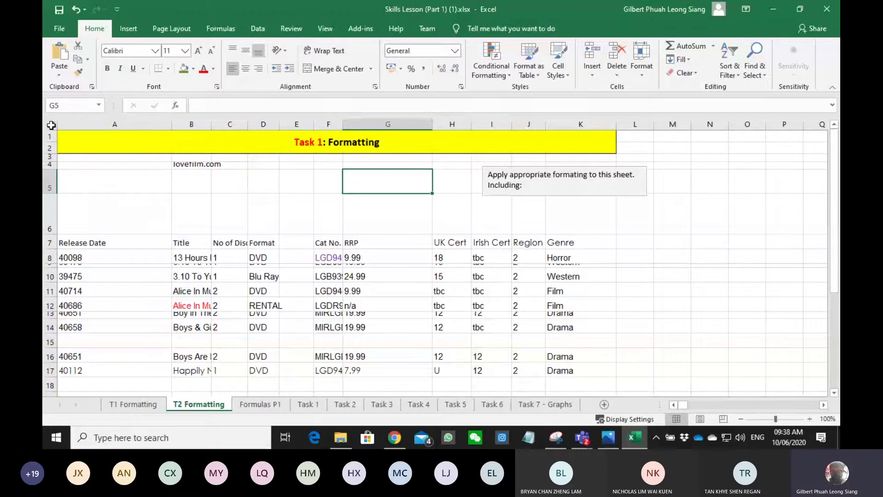
# Auto-fit the widths of all columns and the heights of all rows on the T2 Formatting sheet
pyautogui.click(51, 125)
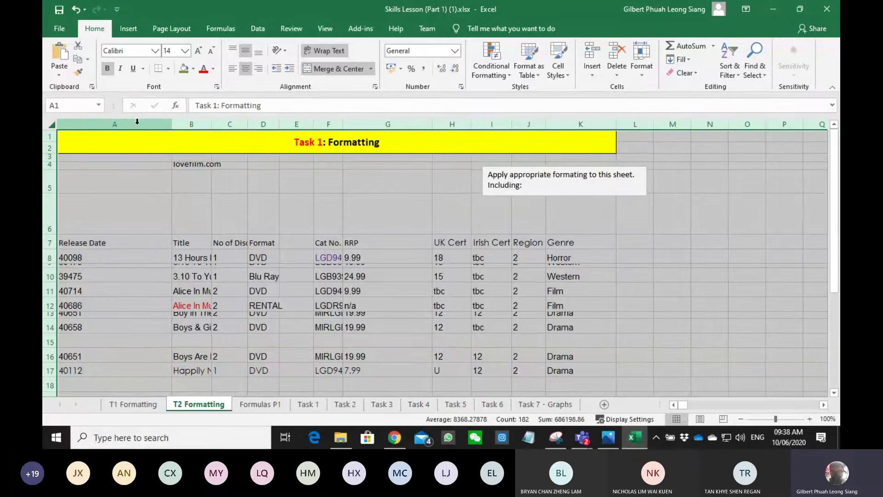
pyautogui.doubleClick(171, 129)
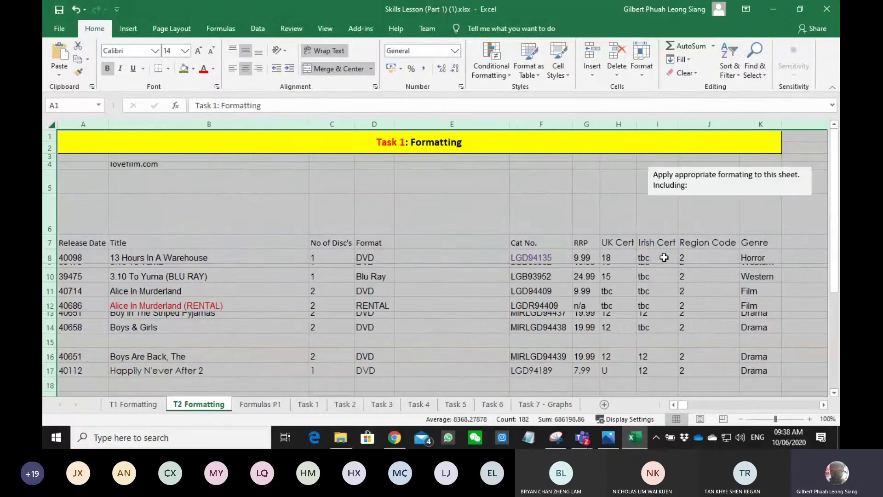
pyautogui.click(248, 224)
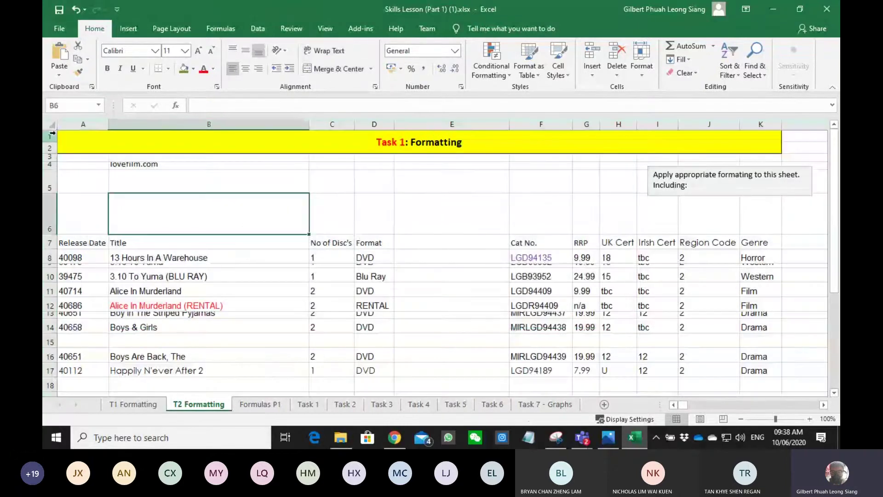
pyautogui.click(52, 123)
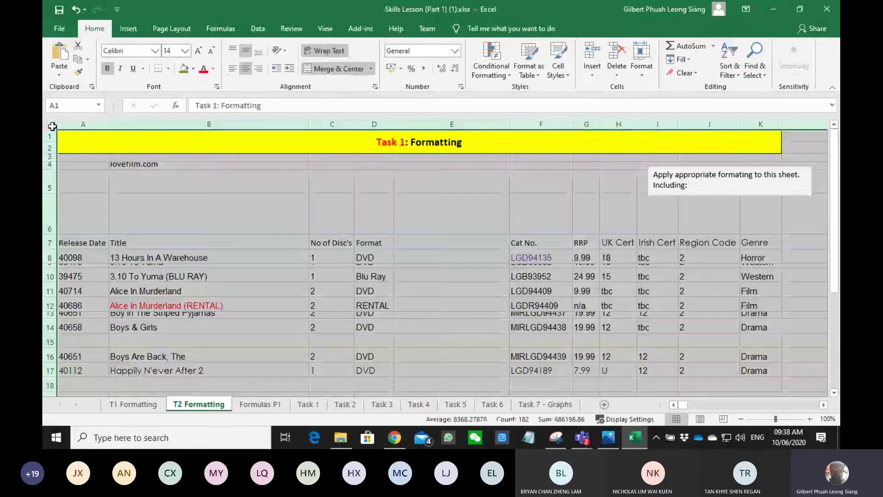
pyautogui.doubleClick(53, 192)
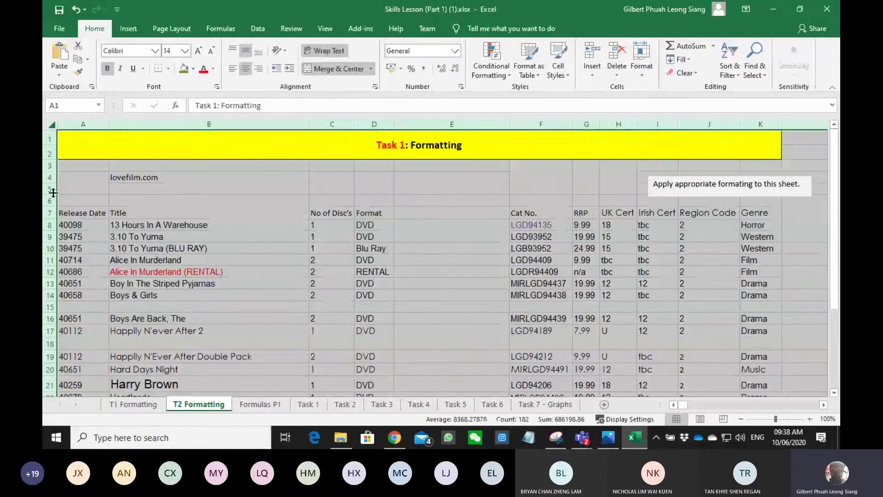
pyautogui.click(361, 235)
pyautogui.scroll(-3, 503, 265)
pyautogui.scroll(3, 503, 265)
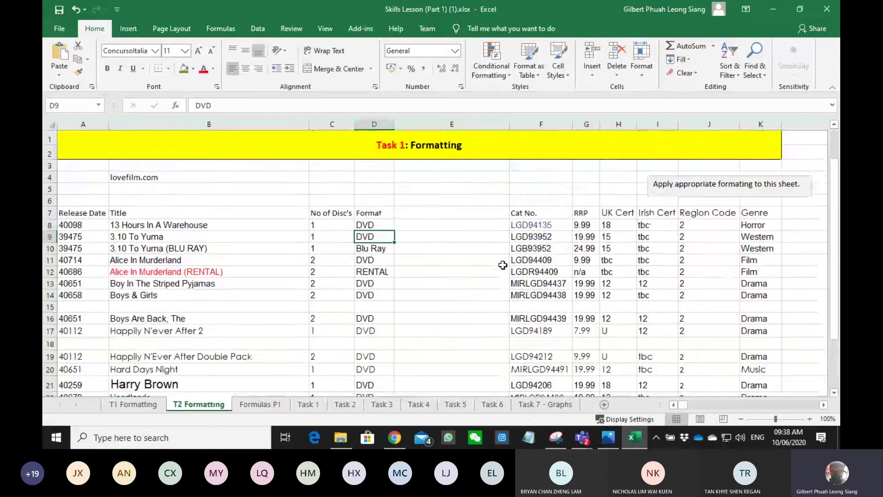
# Make the instruction text box taller and move it clear of the table, beside the Genre column
pyautogui.click(681, 192)
pyautogui.moveTo(729, 196); pyautogui.dragTo(728, 270)
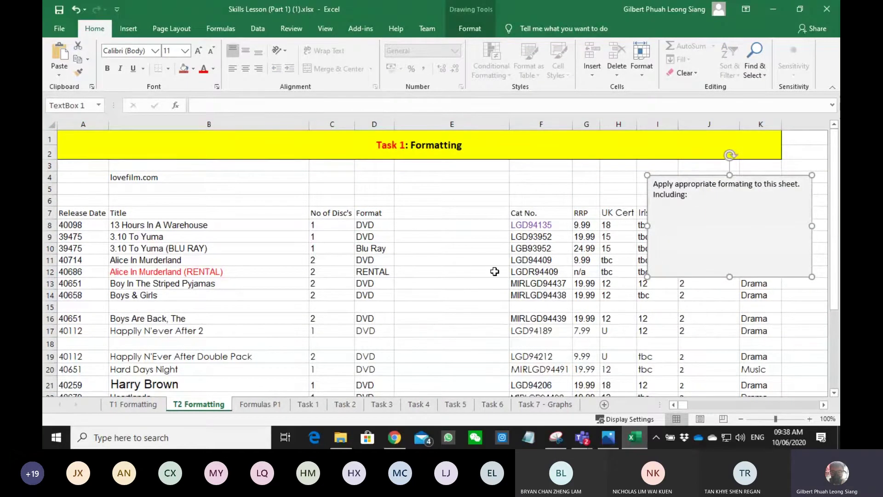
pyautogui.scroll(-1, 495, 272)
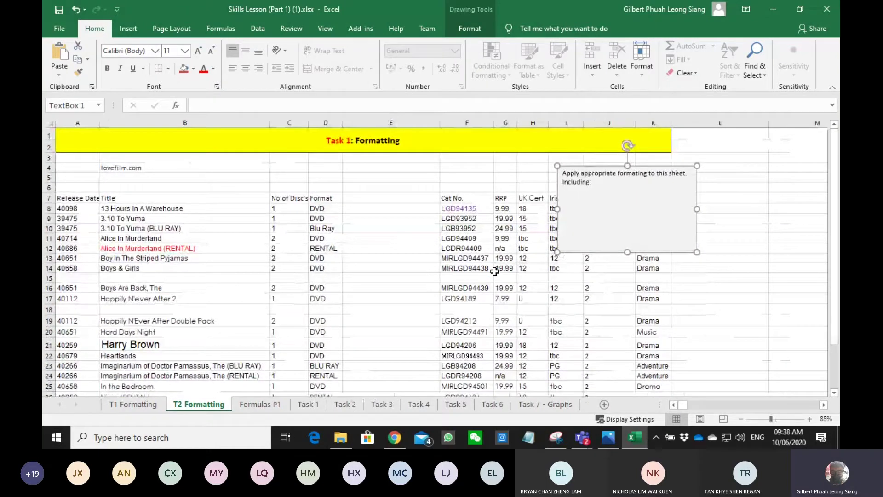
pyautogui.scroll(-1, 495, 272)
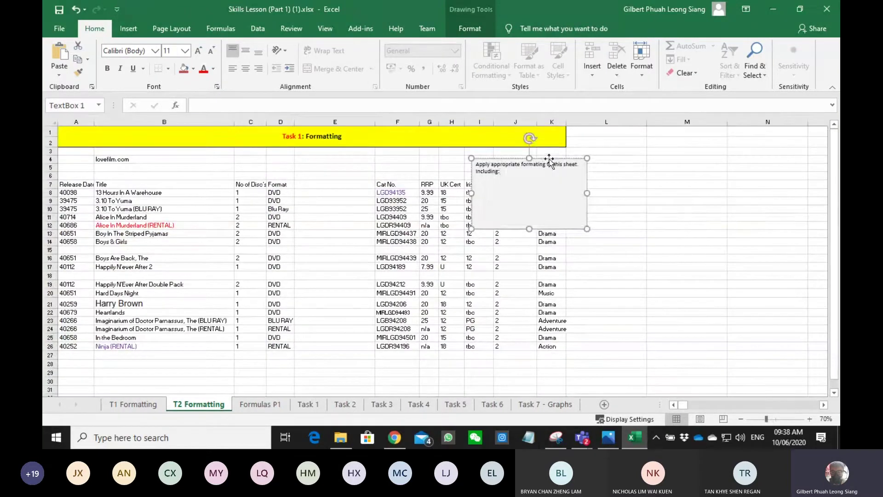
pyautogui.moveTo(549, 159); pyautogui.dragTo(662, 161)
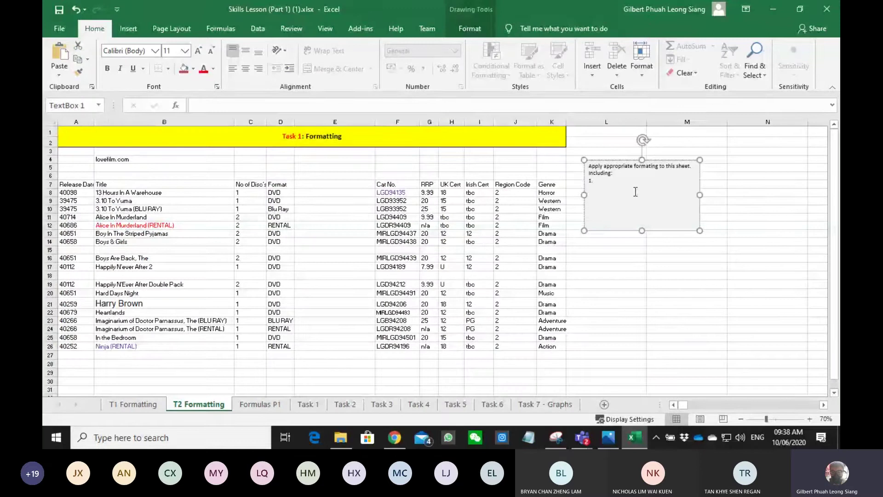
# Add "1. Auto-change width and height" as the first list item in the instruction text box
pyautogui.write('Slect')
pyautogui.press('BackSpace')
pyautogui.press('BackSpace')
pyautogui.press('BackSpace')
pyautogui.press('BackSpace')
pyautogui.press('BackSpace')
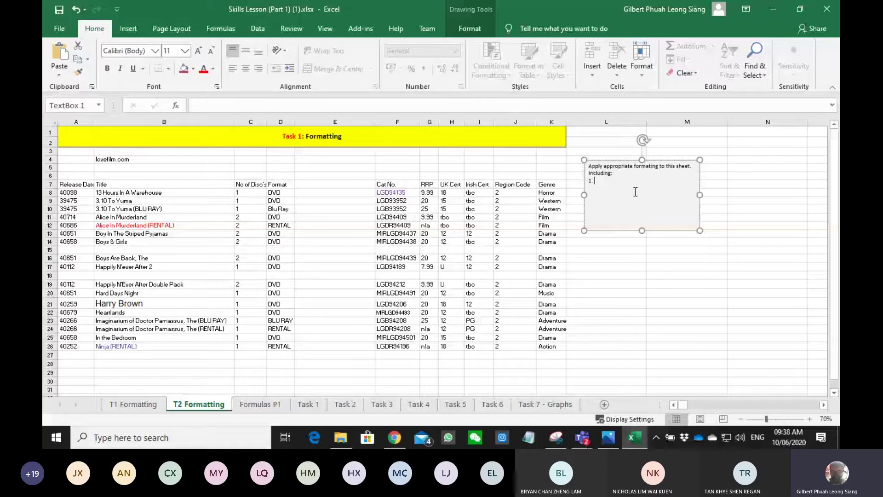
pyautogui.write('Auto-change width and height')
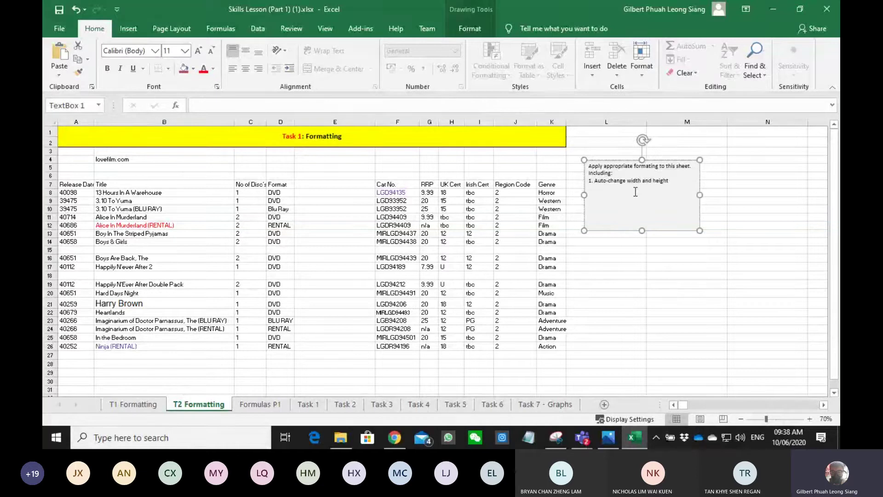
pyautogui.scroll(1, 625, 240)
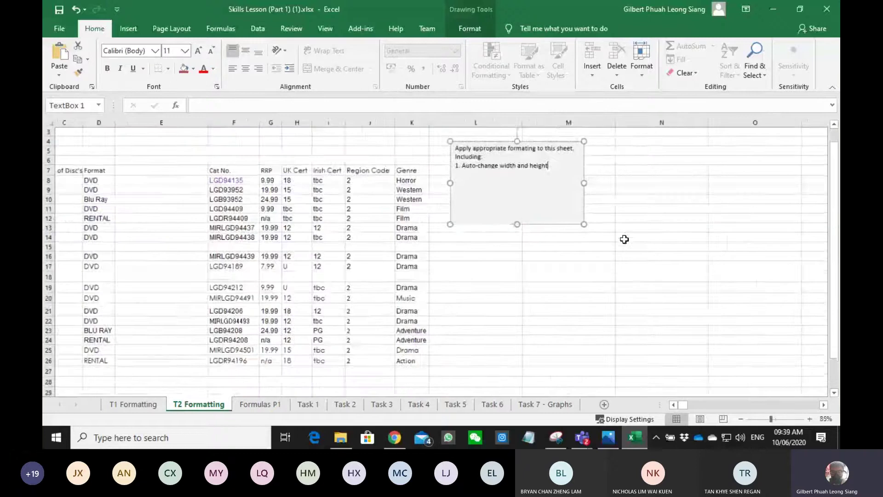
pyautogui.click(602, 372)
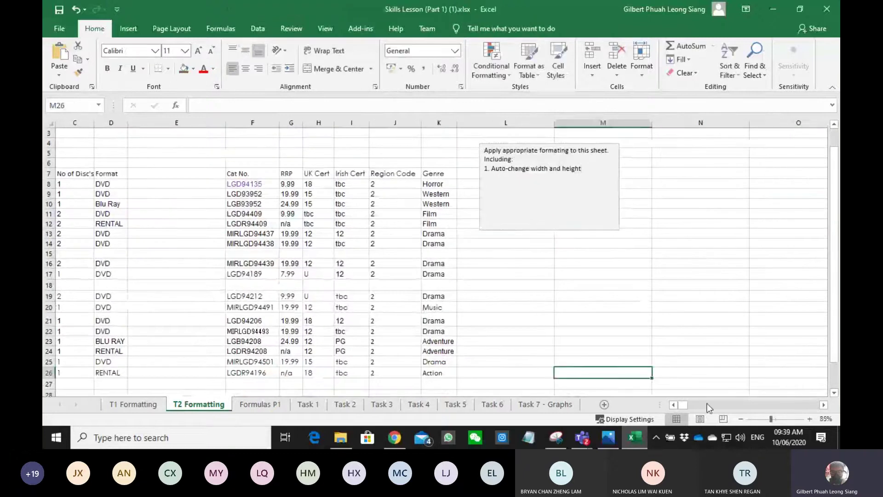
# Delete blank rows 3, 5, 6, 15 and 18, and the empty column between Format and Cat No
pyautogui.click(673, 405)
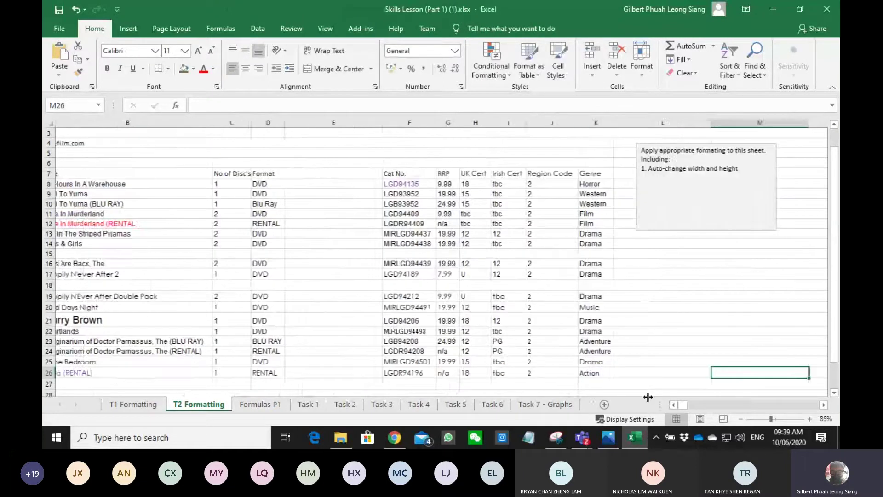
pyautogui.scroll(1, 403, 341)
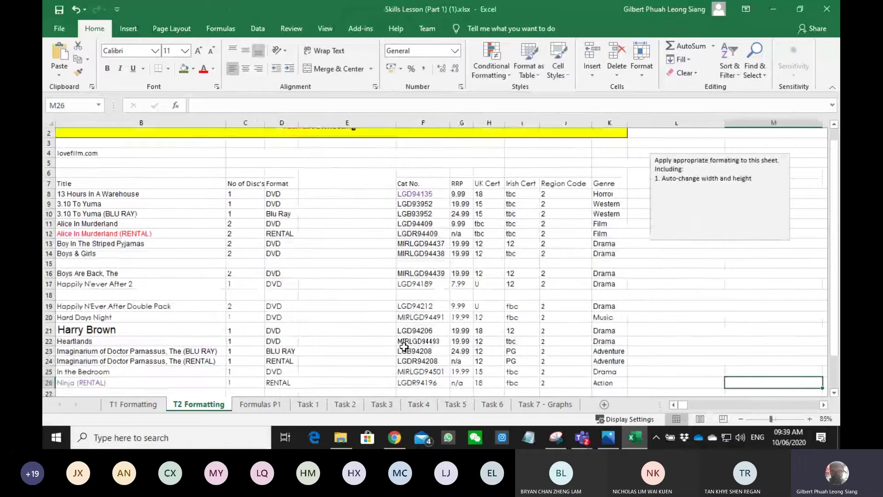
pyautogui.click(200, 219)
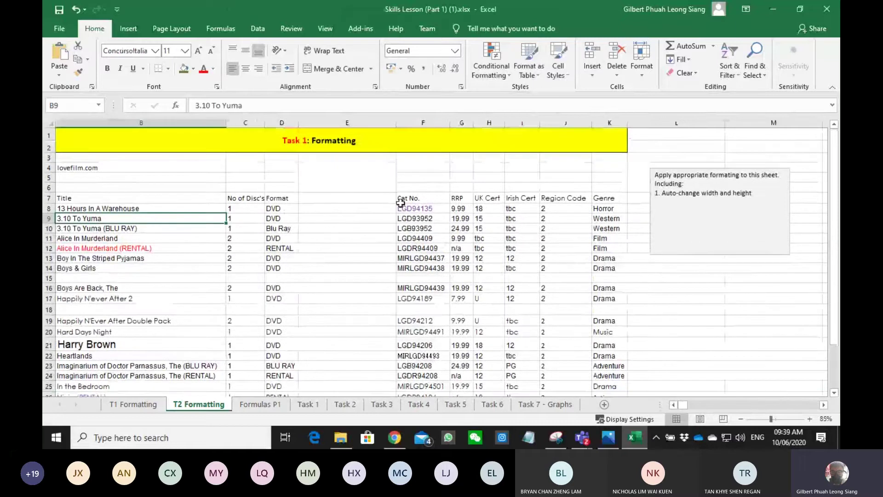
pyautogui.click(48, 158)
pyautogui.keyDown('ctrl'); pyautogui.click(49, 177); pyautogui.keyUp('ctrl')
pyautogui.keyDown('ctrl'); pyautogui.click(49, 187); pyautogui.keyUp('ctrl')
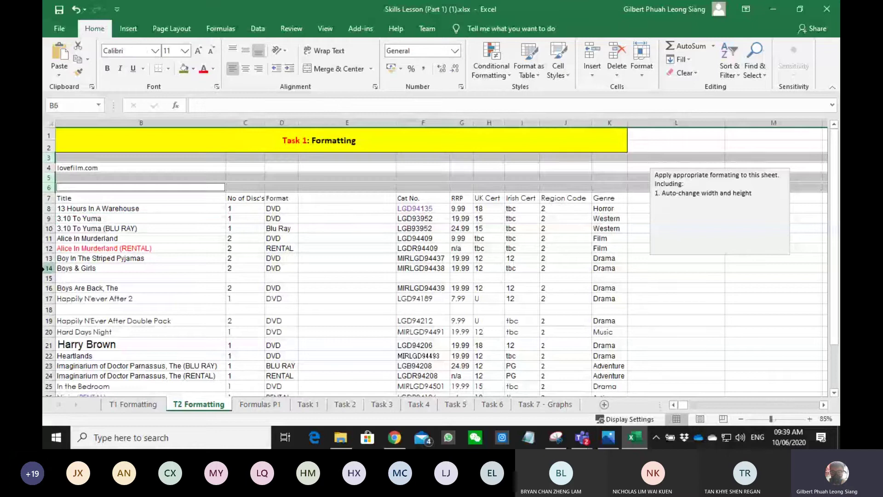
pyautogui.keyDown('ctrl'); pyautogui.click(46, 277); pyautogui.keyUp('ctrl')
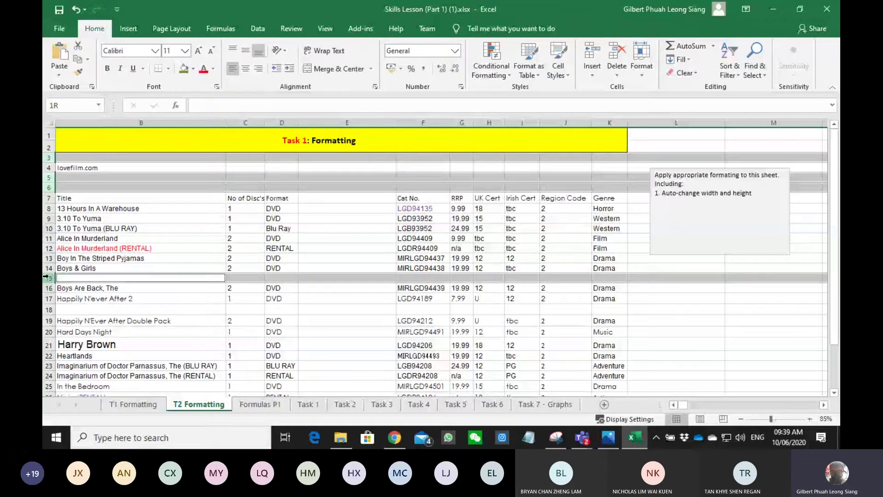
pyautogui.keyDown('ctrl'); pyautogui.click(47, 310); pyautogui.keyUp('ctrl')
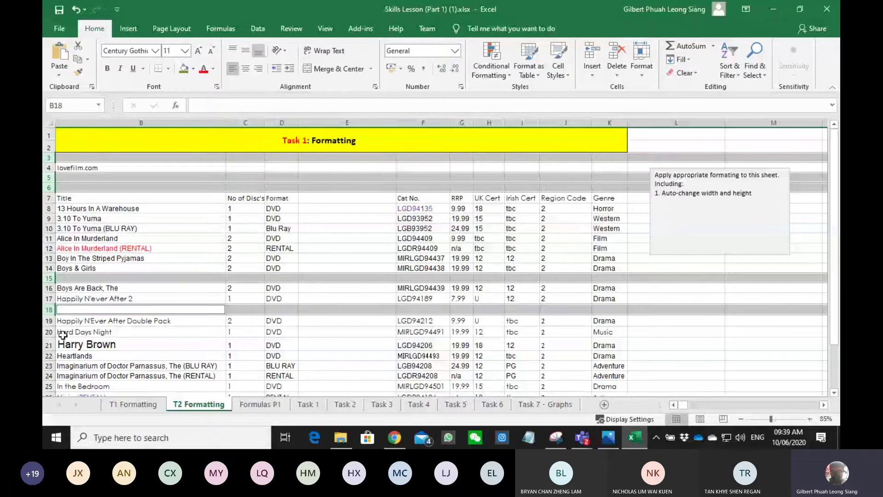
pyautogui.scroll(-3, 69, 334)
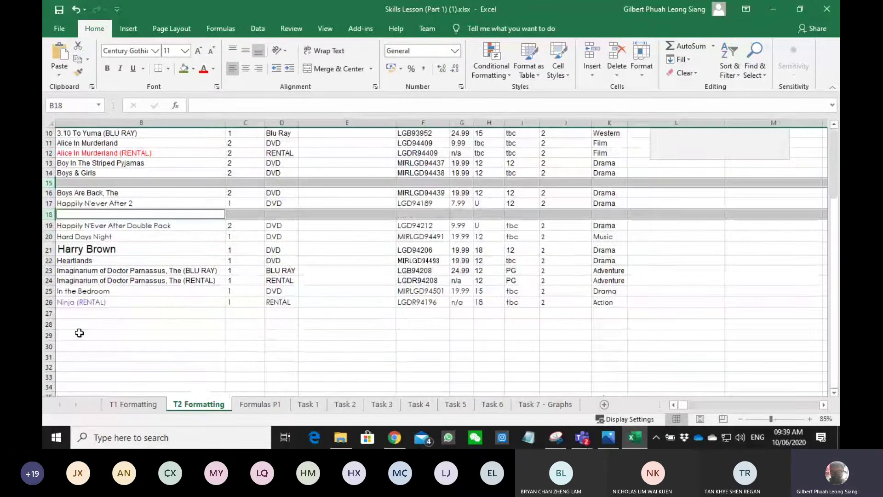
pyautogui.scroll(3, 93, 250)
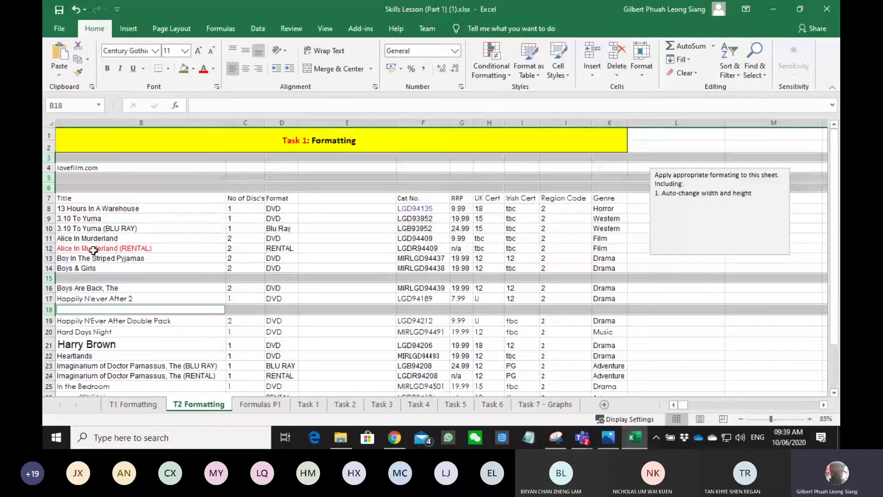
pyautogui.rightClick(50, 156)
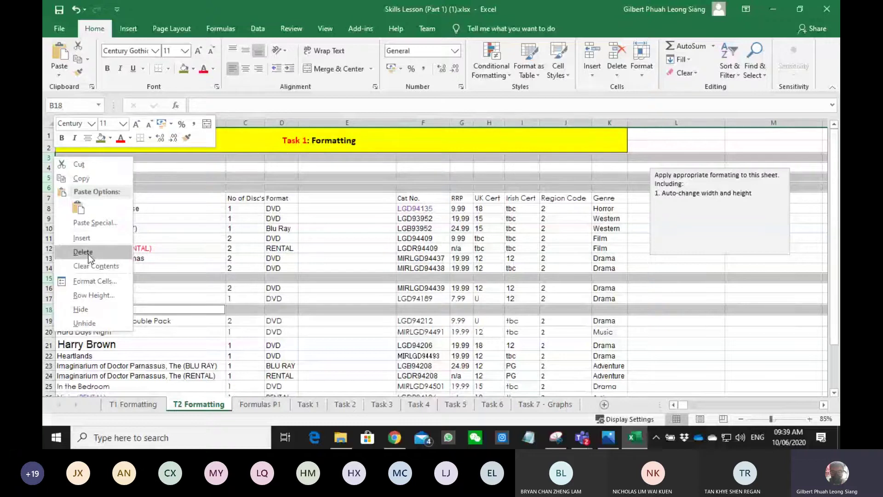
pyautogui.click(88, 254)
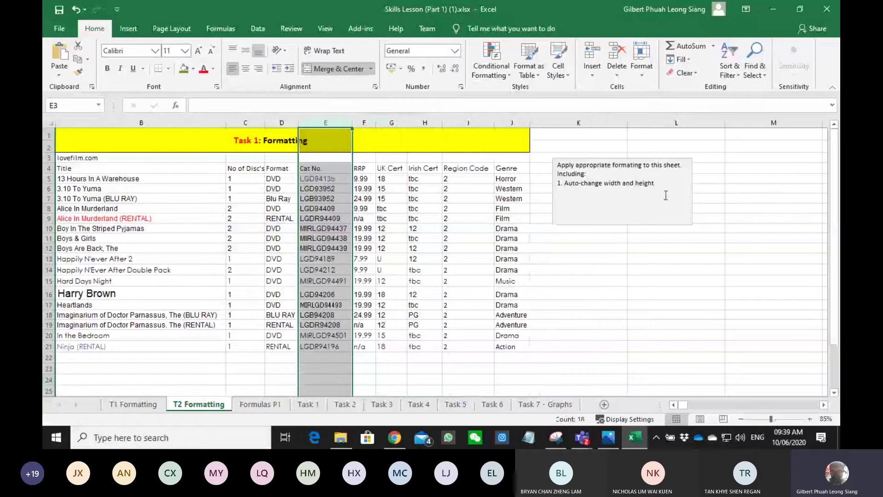
# Add "2. Delete unwanted rows and columns" as the second list item in the instruction text box
pyautogui.click(667, 184)
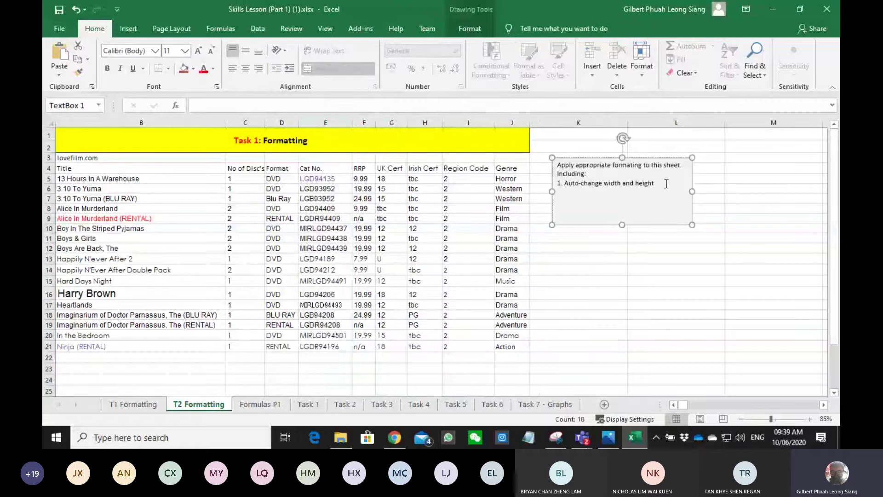
pyautogui.press('Return')
pyautogui.write('2. Delete unwanted rows and')
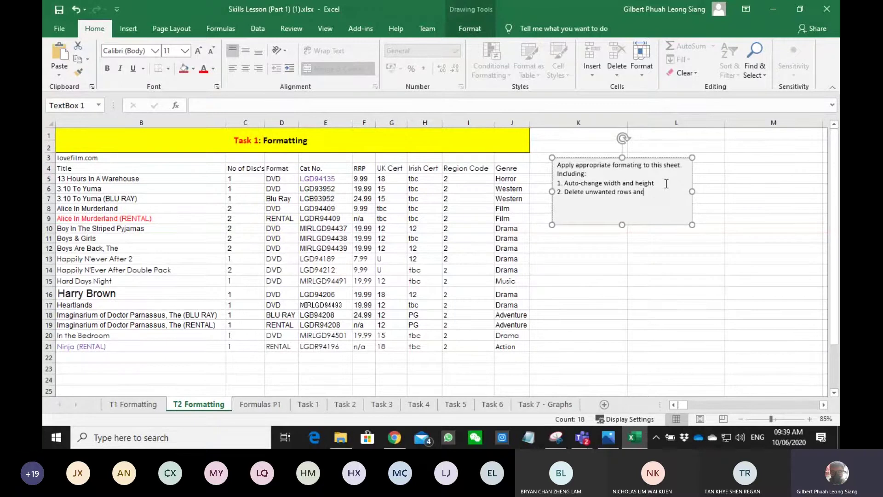
pyautogui.write(' columns')
pyautogui.click(578, 259)
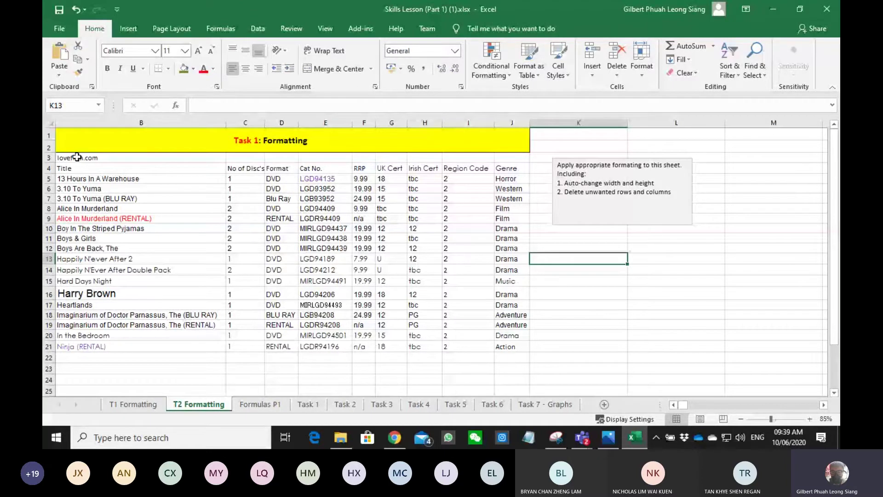
# Format B3:J21, from the lovefilm.com line through the last DVD row, in Calibri, size 11, with automatic font colour
pyautogui.moveTo(76, 157); pyautogui.dragTo(527, 349)
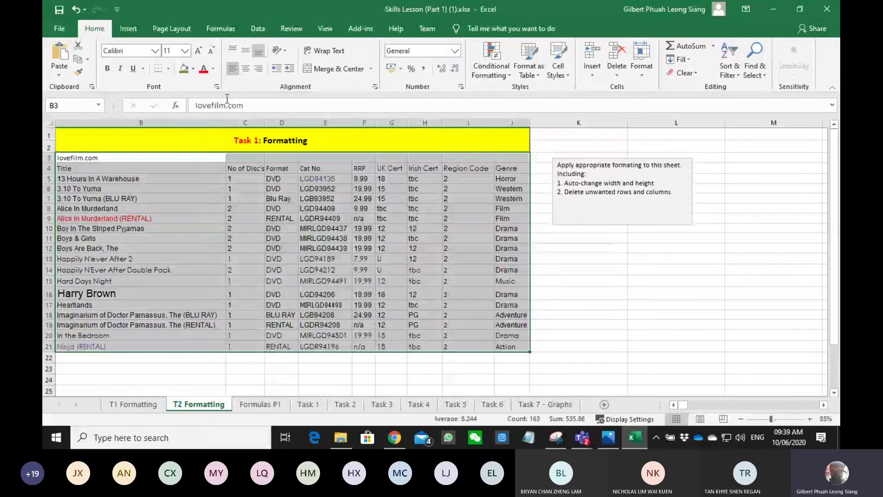
pyautogui.click(156, 50)
pyautogui.click(146, 94)
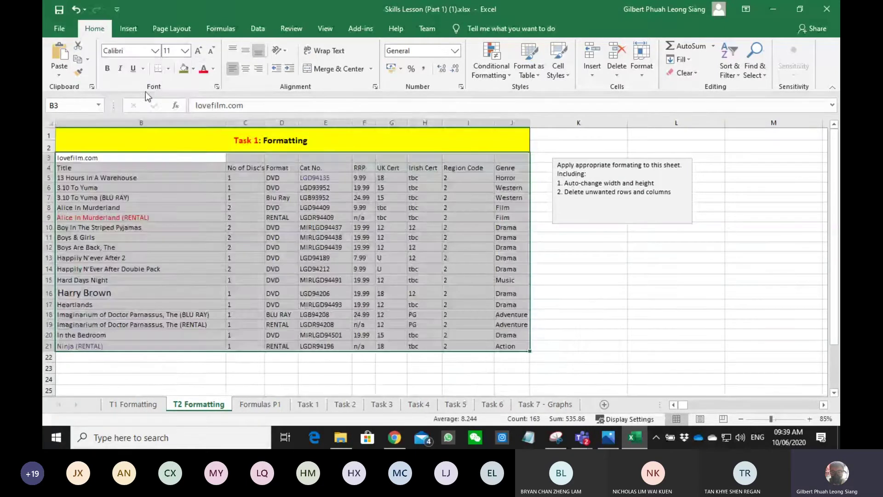
pyautogui.click(185, 50)
pyautogui.click(169, 98)
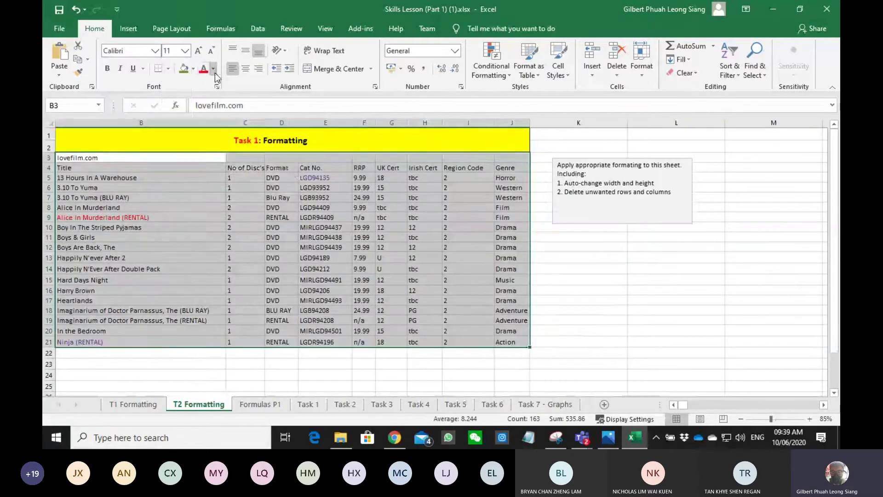
pyautogui.click(214, 70)
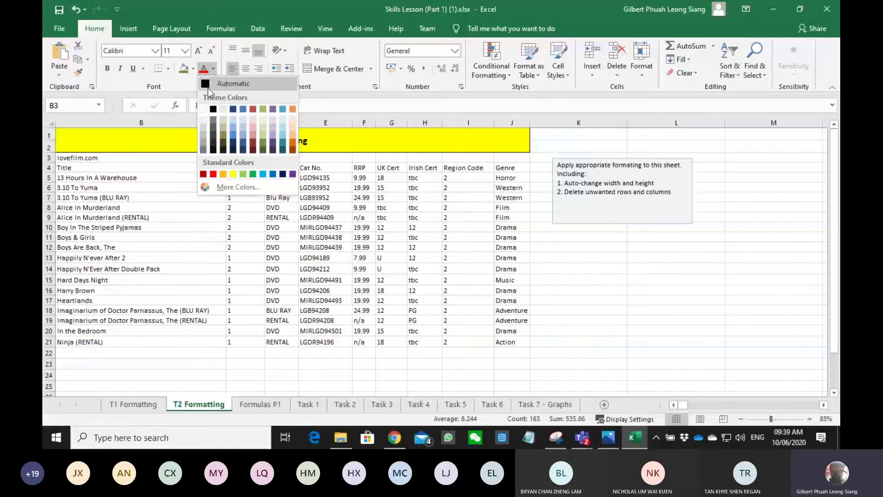
pyautogui.click(208, 87)
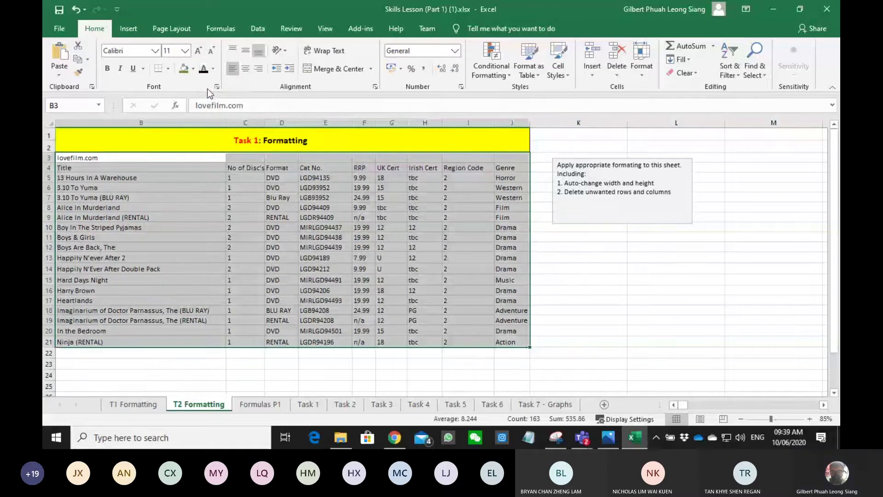
pyautogui.click(152, 280)
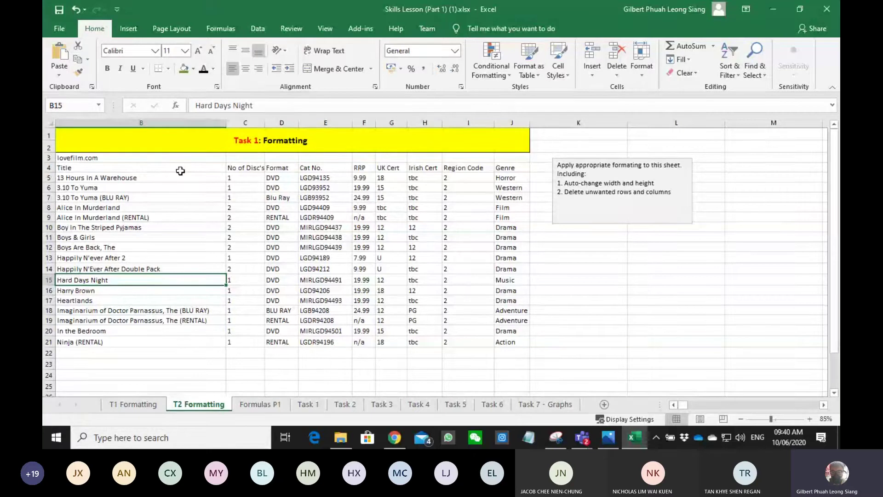
# Replace "unwanted" with "blank" in the second list item of the instruction text box
pyautogui.moveTo(566, 165); pyautogui.dragTo(605, 162)
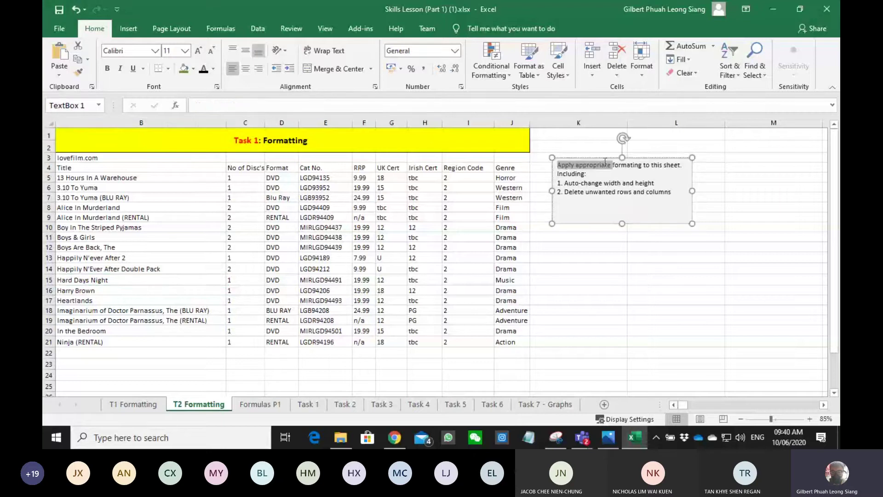
pyautogui.click(468, 217)
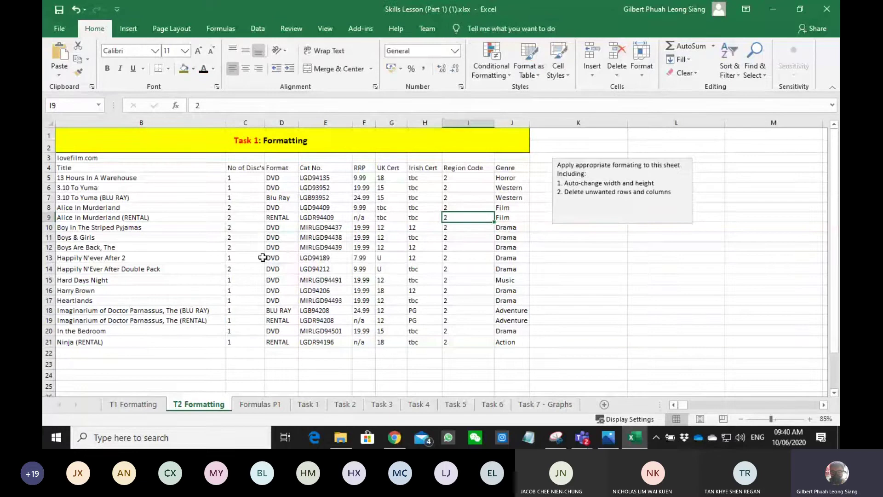
pyautogui.doubleClick(601, 191)
pyautogui.write('blank')
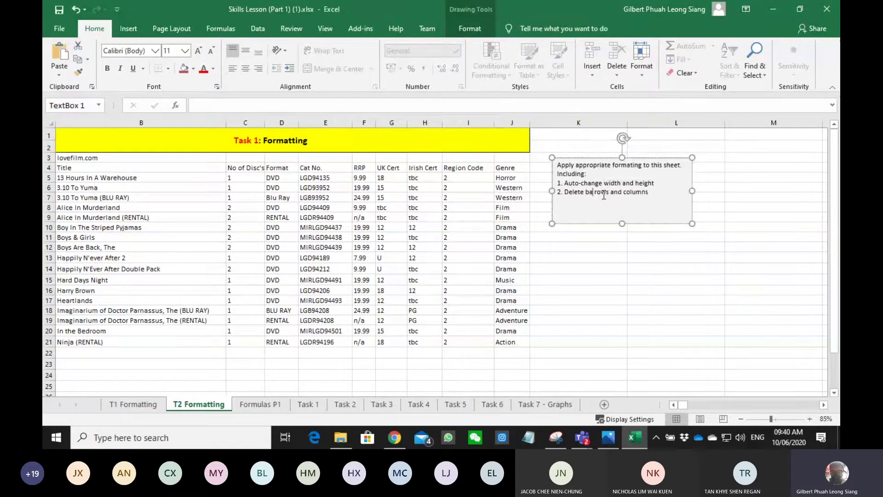
pyautogui.press('BackSpace')
pyautogui.press('BackSpace')
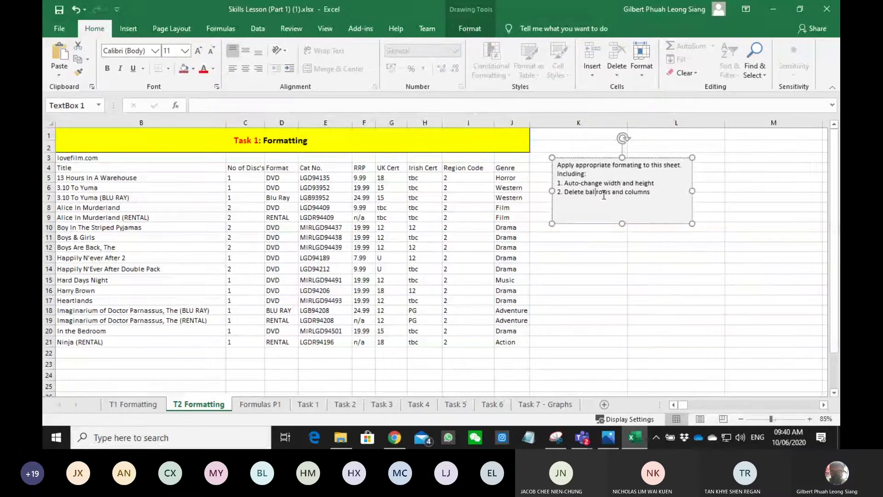
pyautogui.press('BackSpace')
pyautogui.press('BackSpace')
pyautogui.write('la')
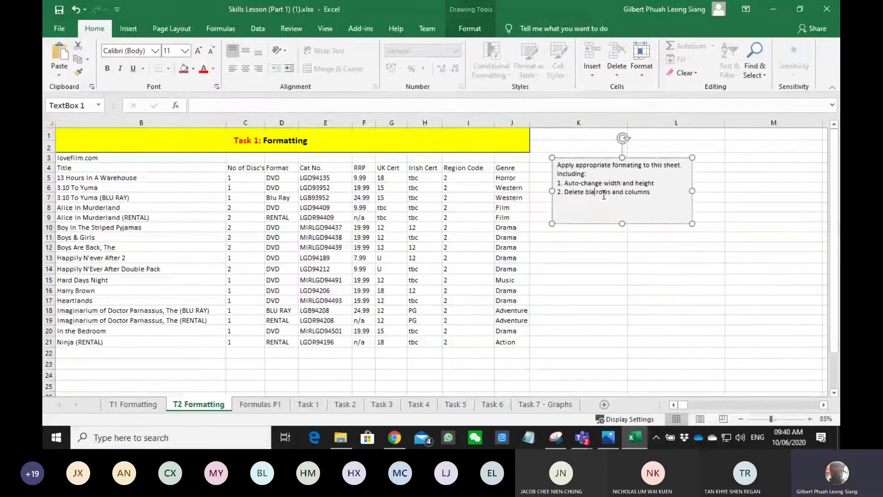
pyautogui.write('nks')
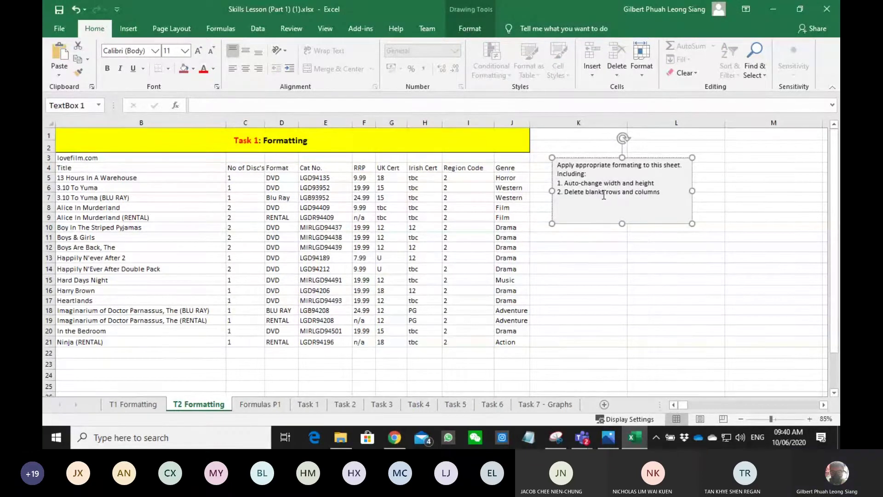
pyautogui.click(575, 278)
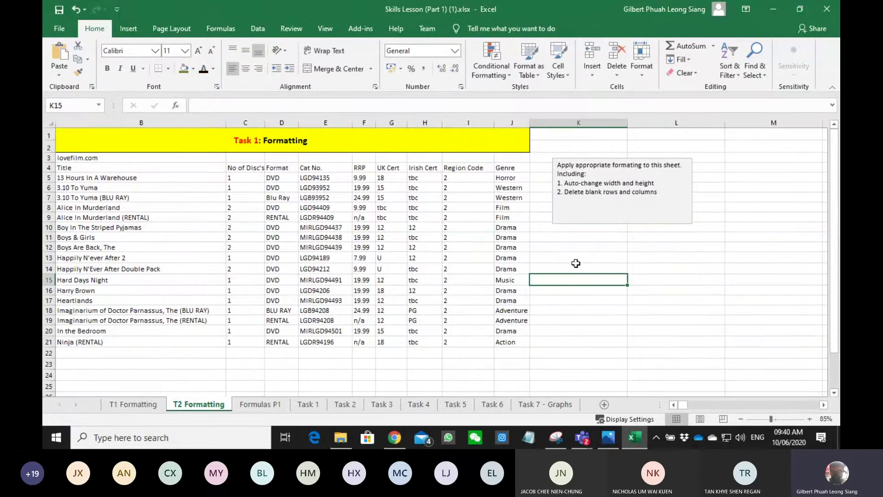
# Auto-fit the widths of all columns on the T2 Formatting sheet to the reformatted text
pyautogui.click(598, 206)
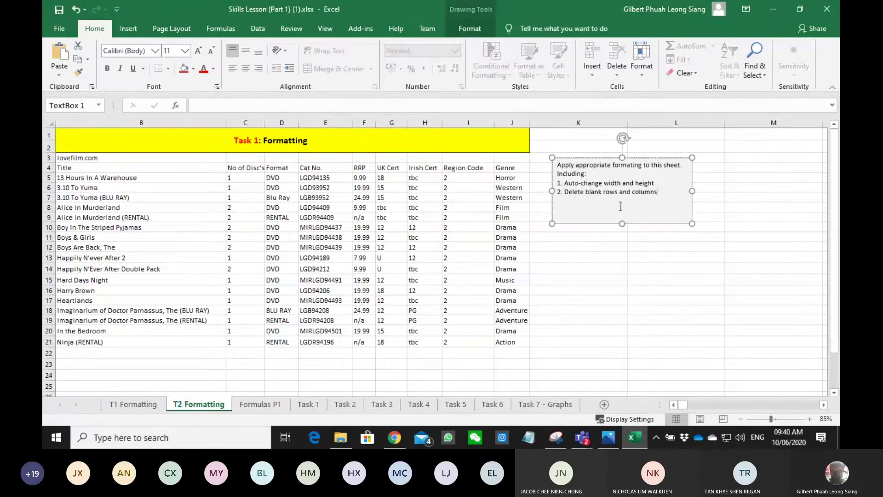
pyautogui.scroll(1, 571, 283)
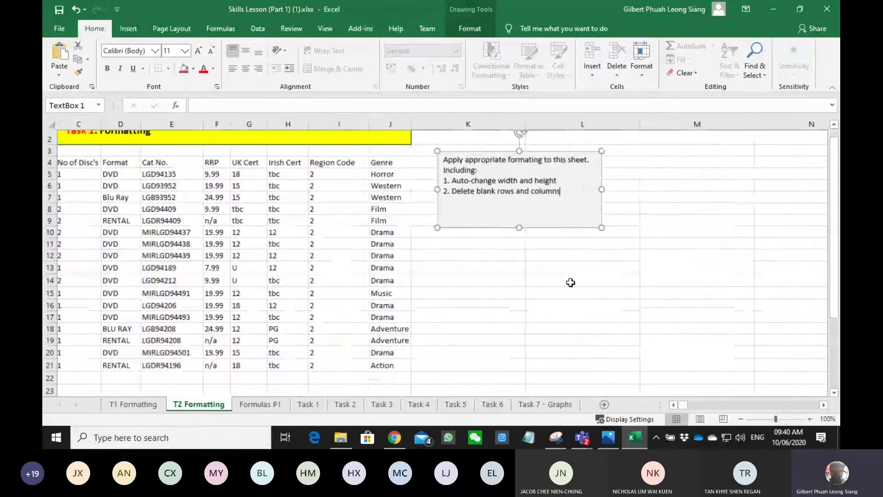
pyautogui.click(570, 282)
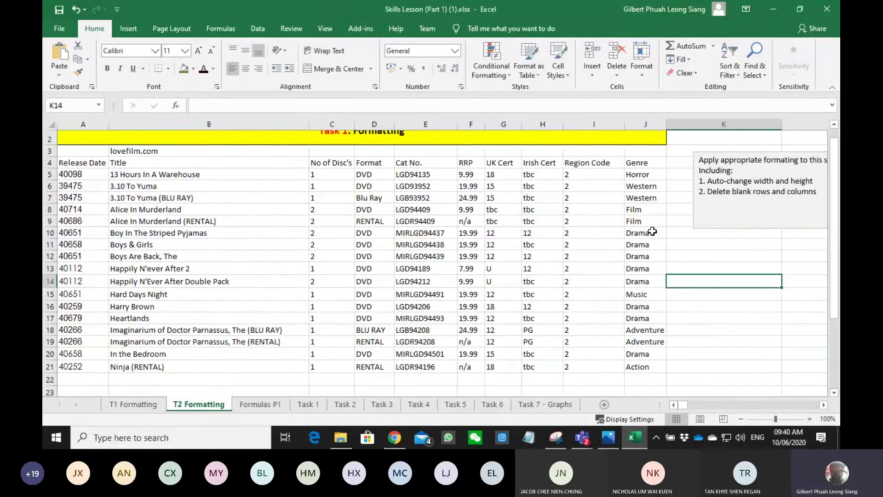
pyautogui.scroll(1, 210, 224)
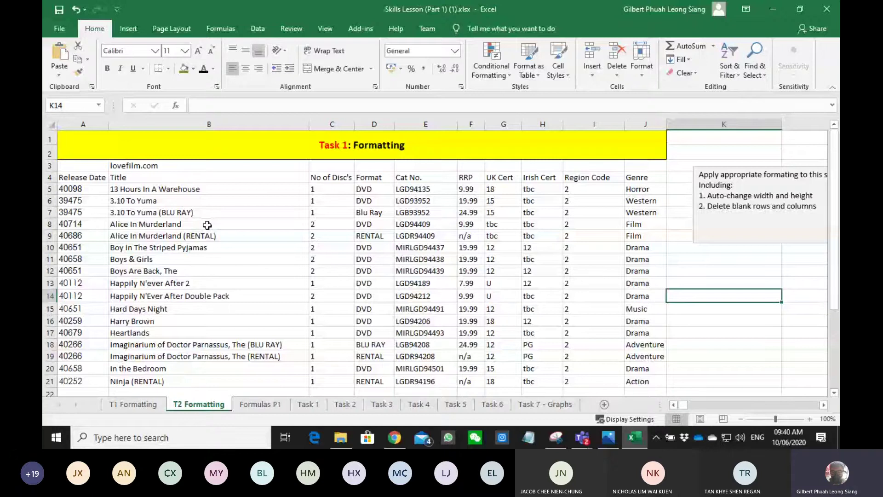
pyautogui.click(53, 124)
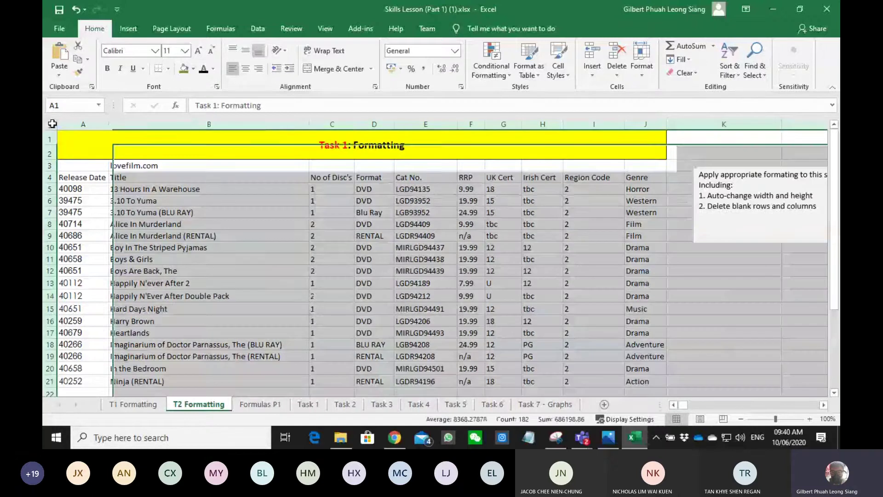
pyautogui.doubleClick(303, 124)
pyautogui.click(691, 235)
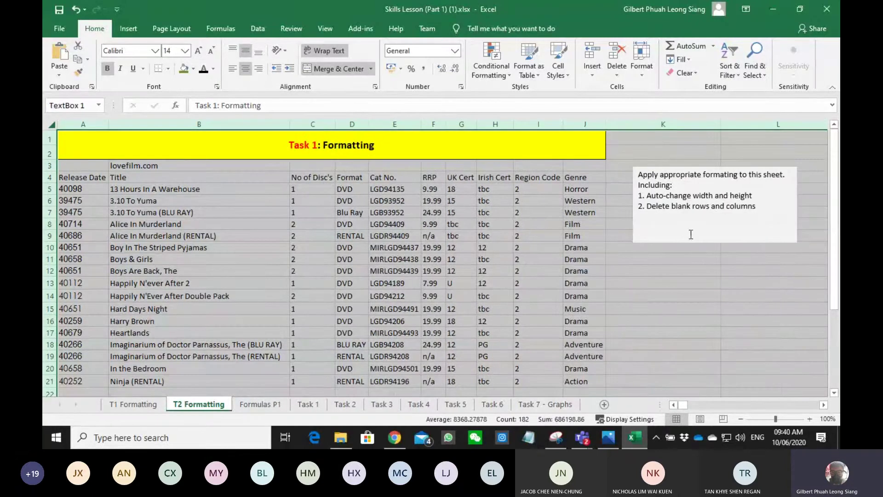
pyautogui.click(690, 205)
pyautogui.press('Return')
pyautogui.write('3.')
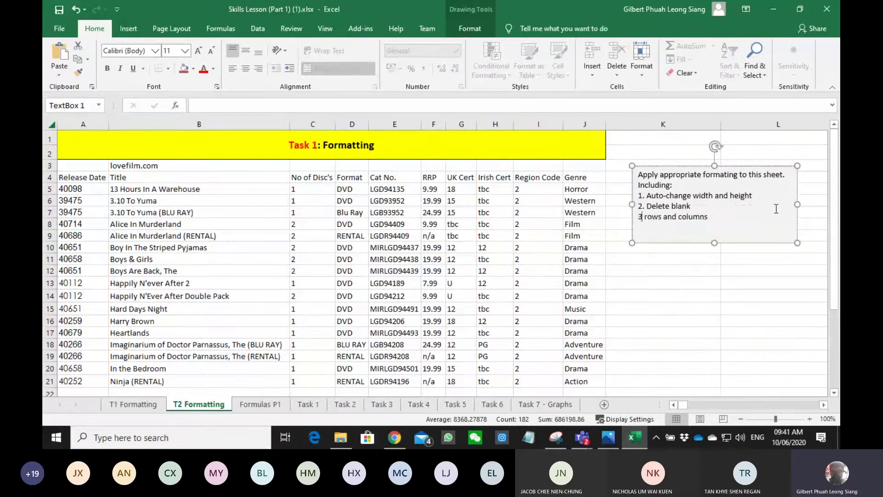
pyautogui.write(' Change')
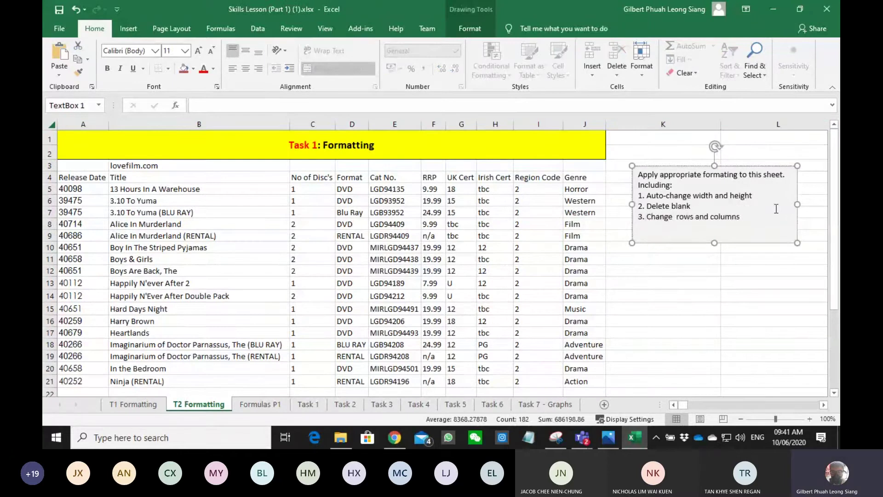
pyautogui.press('BackSpace')
pyautogui.press('BackSpace')
pyautogui.press('BackSpace')
pyautogui.press('BackSpace')
pyautogui.press('BackSpace')
pyautogui.press('BackSpace')
pyautogui.press('BackSpace')
pyautogui.press('BackSpace')
pyautogui.press('BackSpace')
pyautogui.press('BackSpace')
pyautogui.press('BackSpace')
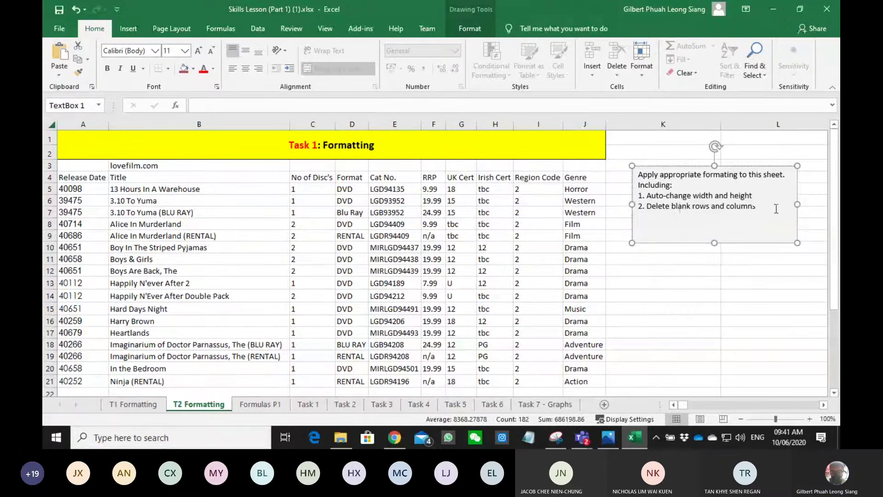
# Add "3. Change all font to calibri, 11, black" as the third list item in the instruction text box
pyautogui.click(776, 208)
pyautogui.press('Return')
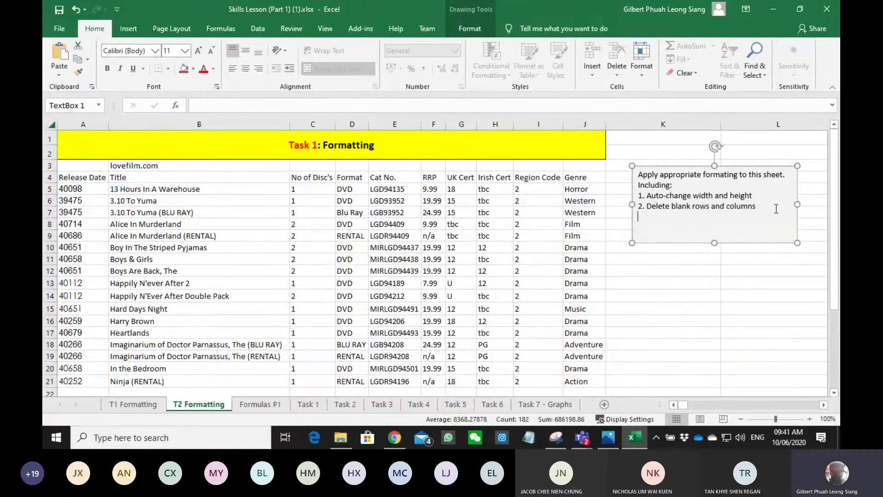
pyautogui.write('3. Change all font to calibri')
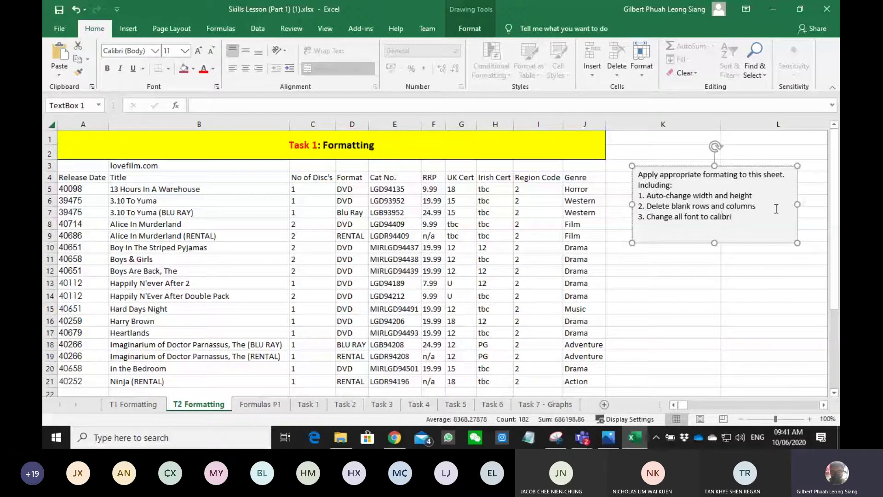
pyautogui.write(', 11, black')
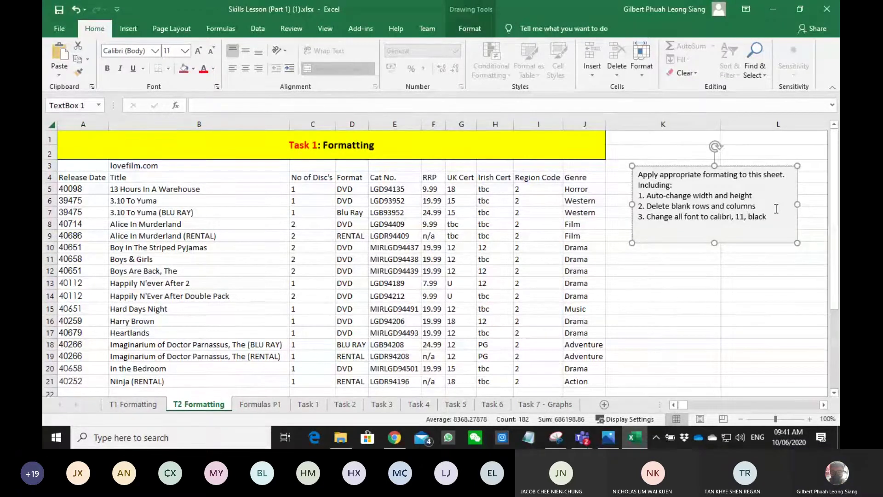
pyautogui.press('Return')
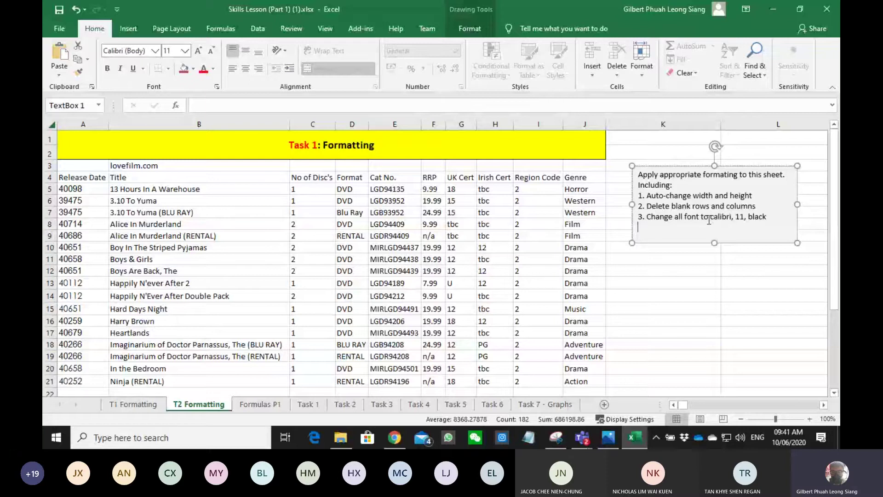
# Capitalise the font name to "Calibri" in the third list item and leave the text box
pyautogui.moveTo(701, 217); pyautogui.dragTo(713, 221)
pyautogui.click(714, 220)
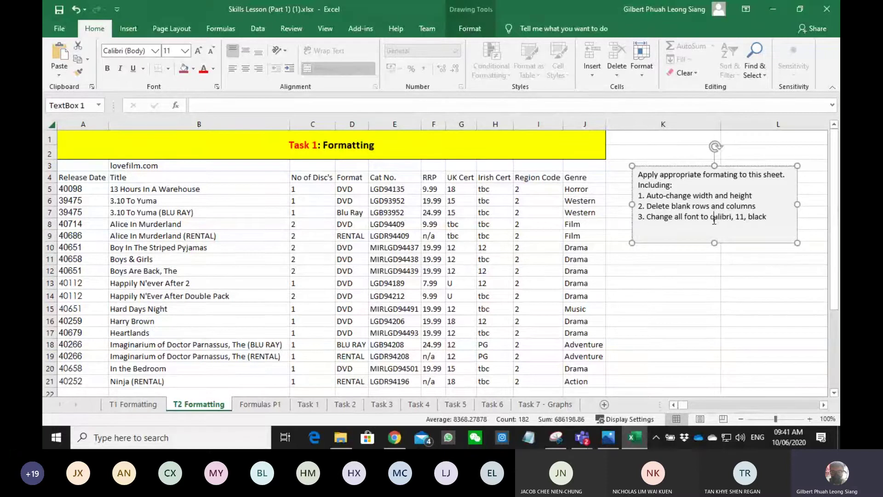
pyautogui.press('BackSpace')
pyautogui.write('C')
pyautogui.moveTo(777, 215); pyautogui.dragTo(648, 216)
pyautogui.click(640, 320)
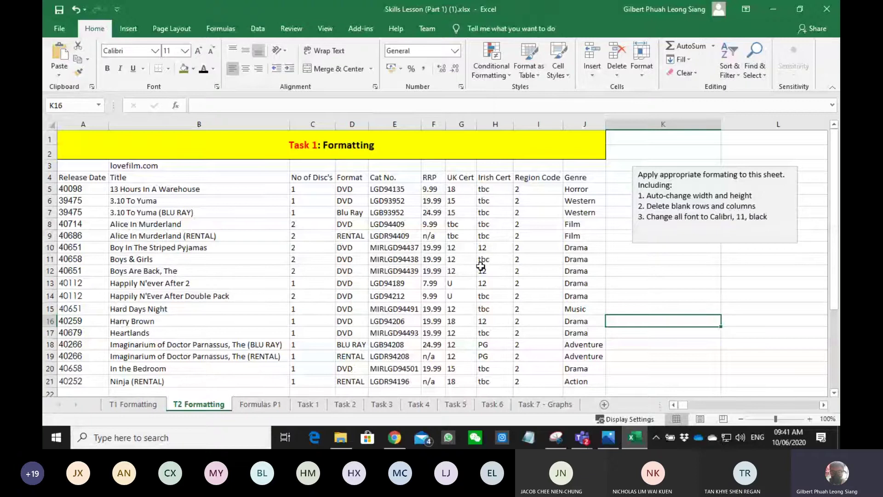
pyautogui.click(309, 317)
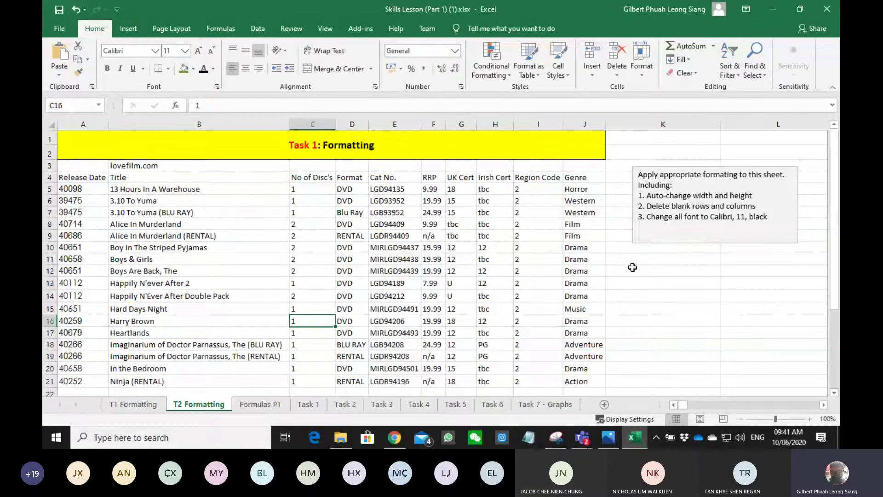
pyautogui.click(634, 283)
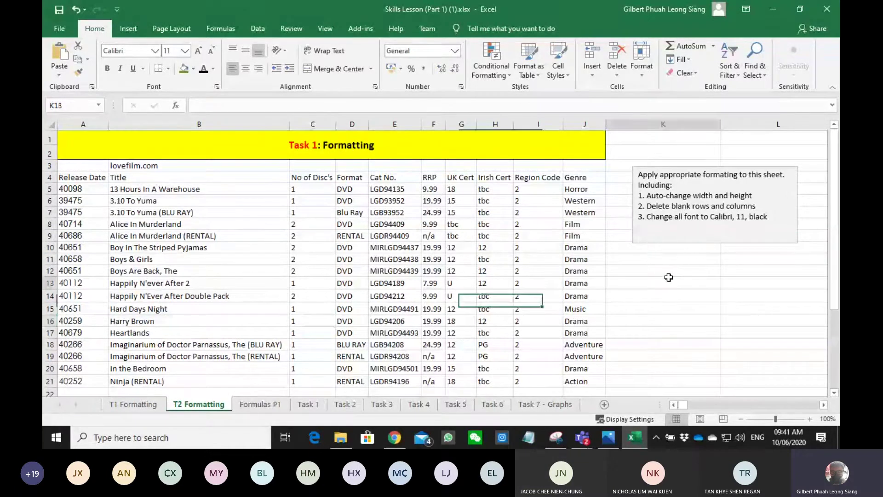
# Reword the first list item in the instruction text box as "Resize width and height"
pyautogui.click(648, 194)
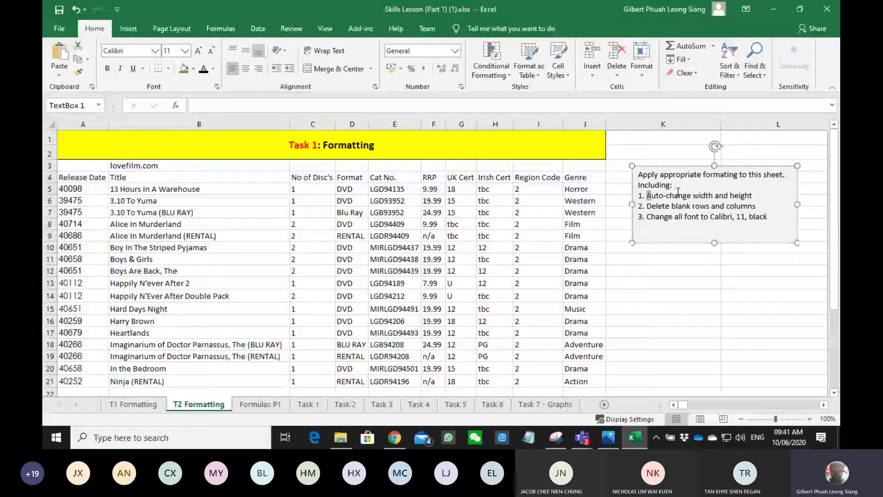
pyautogui.click(668, 196)
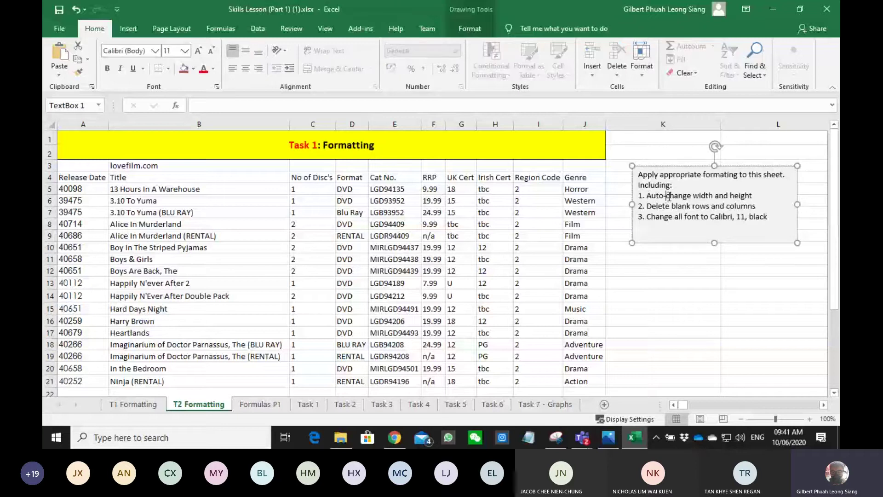
pyautogui.moveTo(668, 197); pyautogui.dragTo(645, 196)
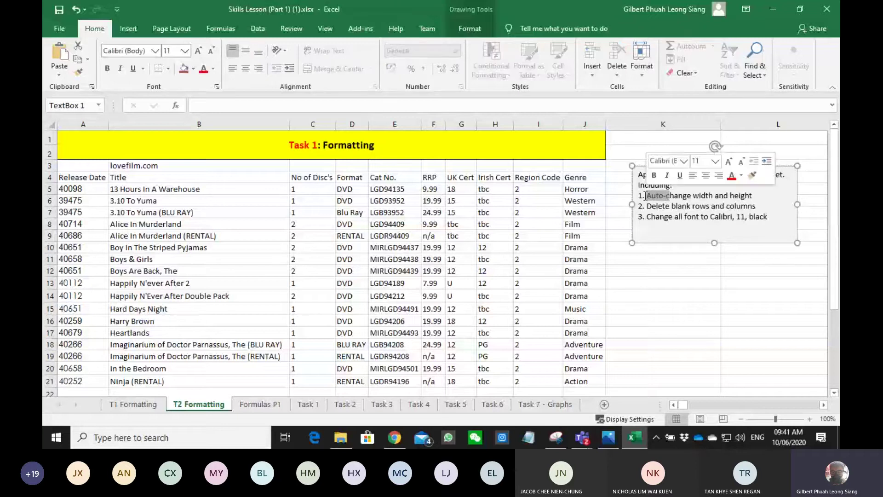
pyautogui.press('Delete')
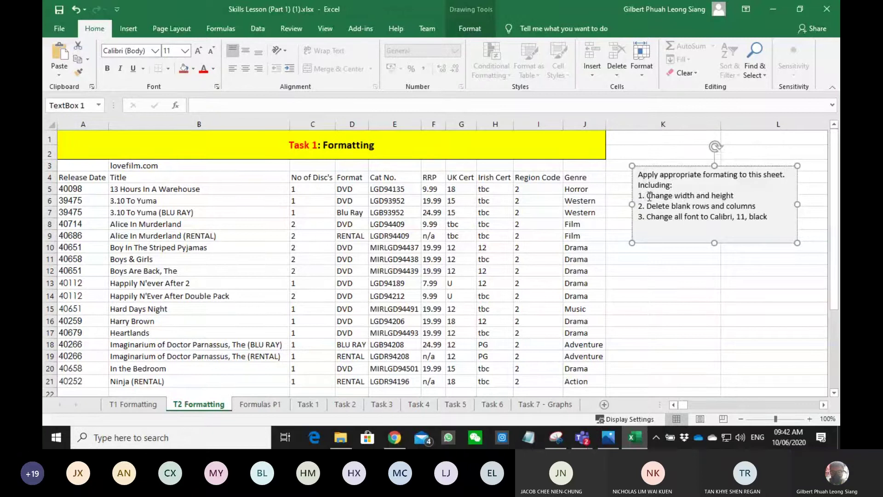
pyautogui.doubleClick(648, 195)
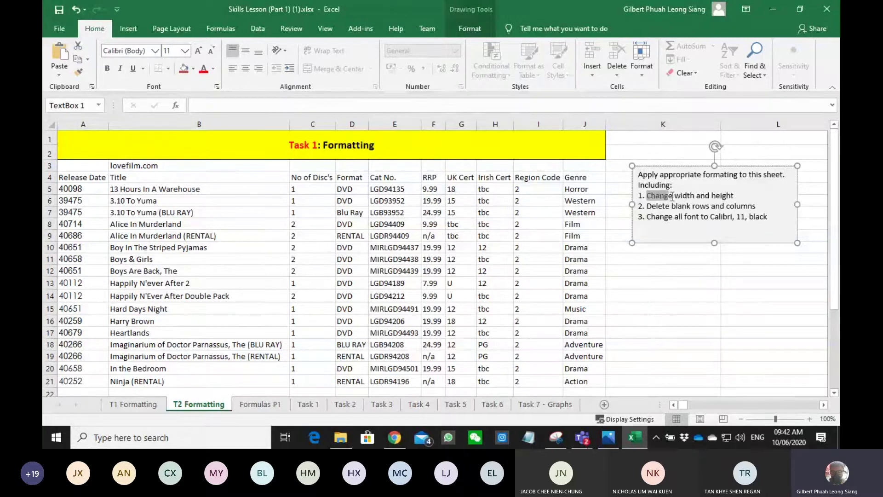
pyautogui.write('Resize')
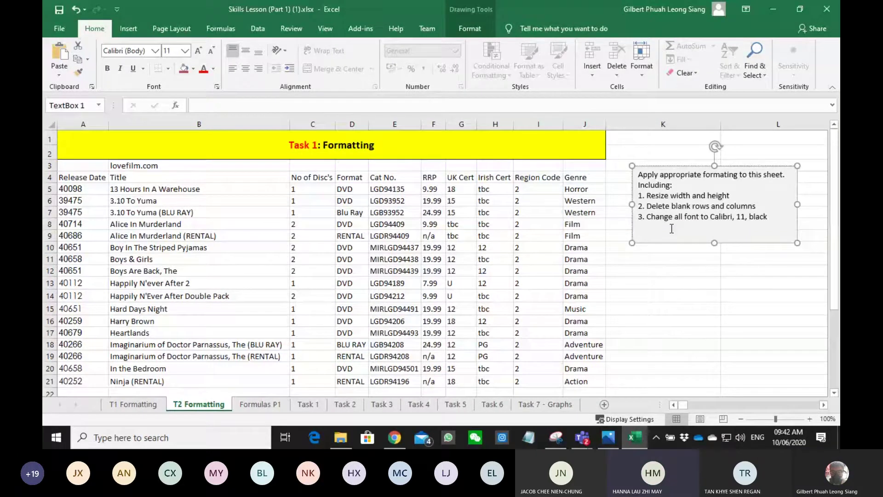
pyautogui.click(51, 124)
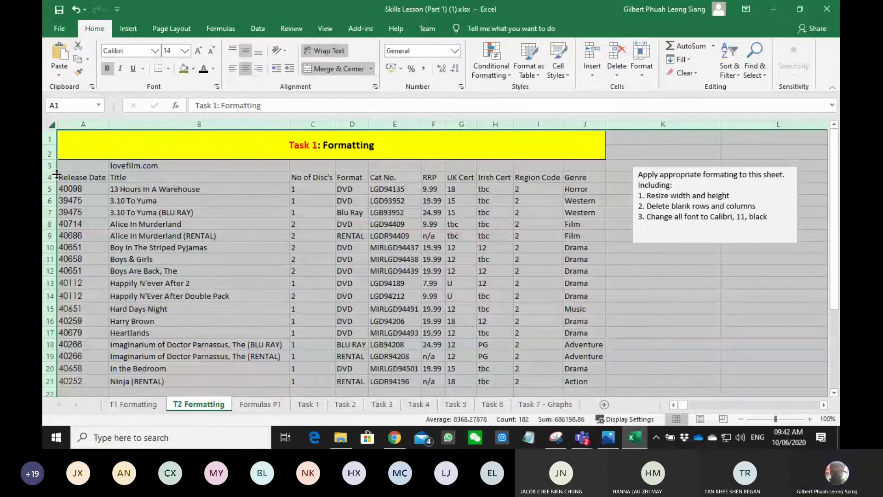
pyautogui.click(274, 237)
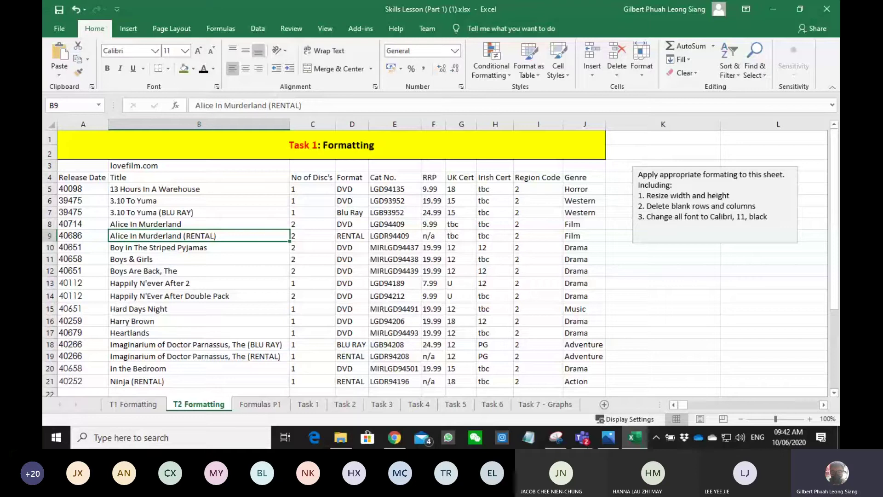
# Switch to Microsoft Teams, view the tutorial files in the 10 Exodus - ICT team's Excel Spreadsheet channel, and return to Excel
pyautogui.hotkey('alt', 'Tab')
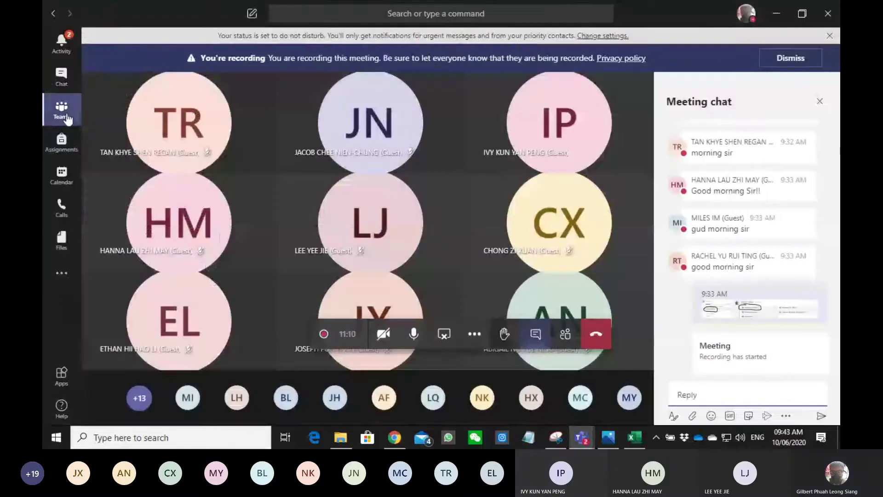
pyautogui.click(63, 114)
pyautogui.scroll(-10, 197, 272)
pyautogui.scroll(3, 199, 274)
pyautogui.scroll(3, 199, 274)
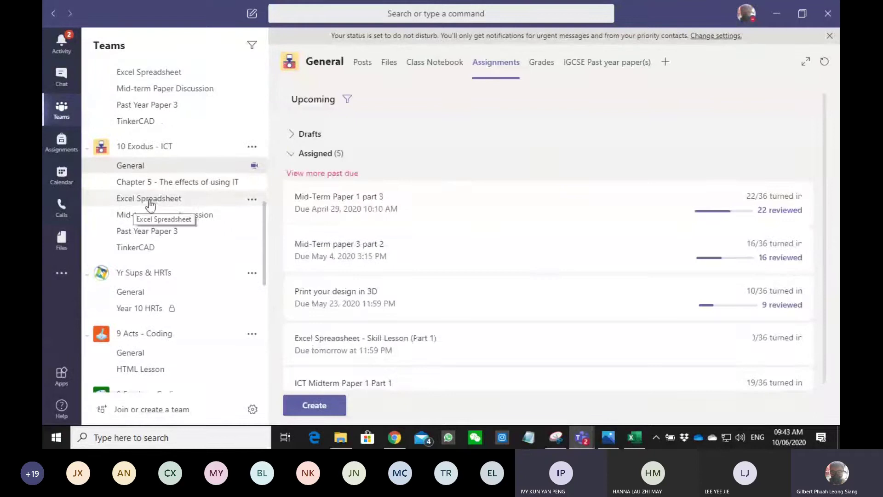
pyautogui.click(150, 199)
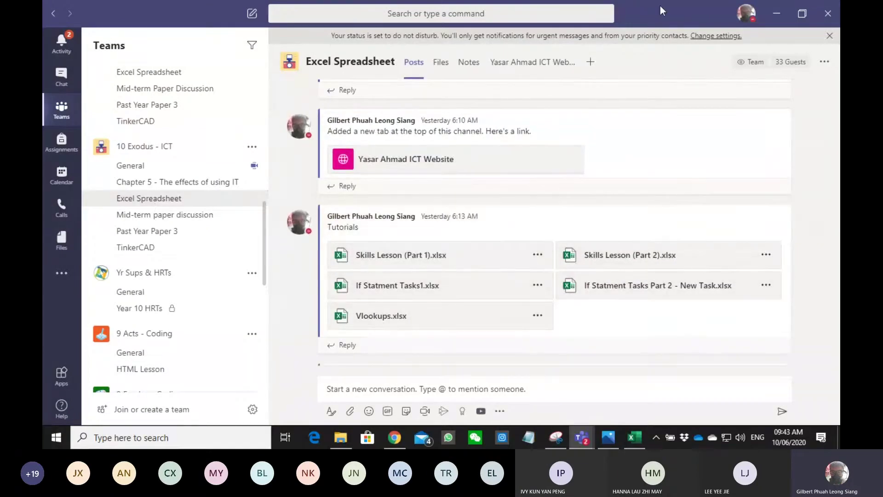
pyautogui.moveTo(661, 5); pyautogui.dragTo(43, 119)
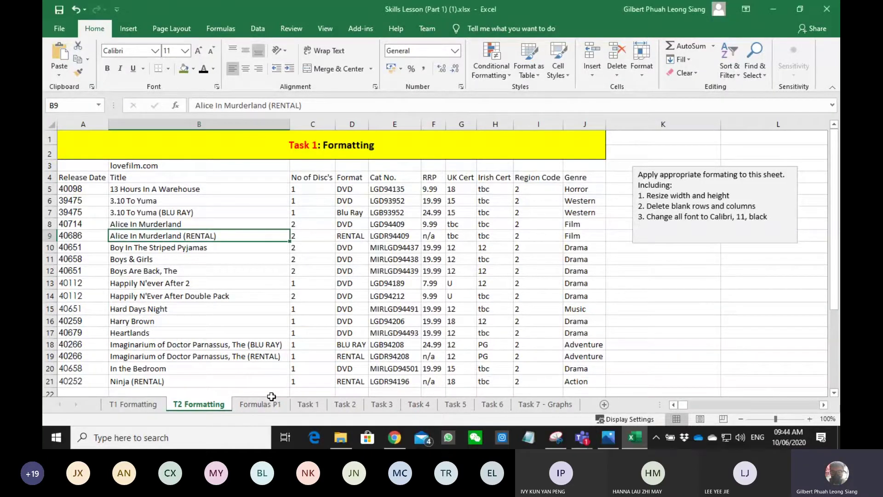
# Glance at the Formulas P1 sheet, then review the instruction list on T2 Formatting at 160% zoom
pyautogui.click(258, 404)
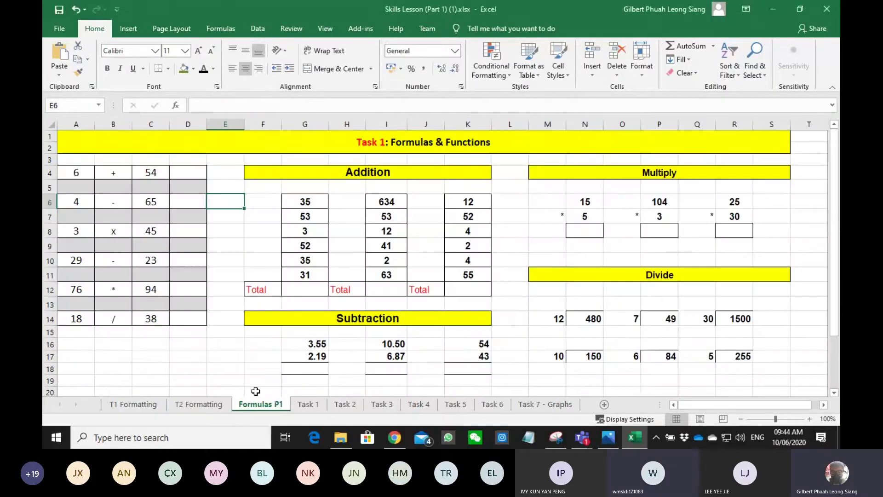
pyautogui.click(219, 398)
pyautogui.click(662, 258)
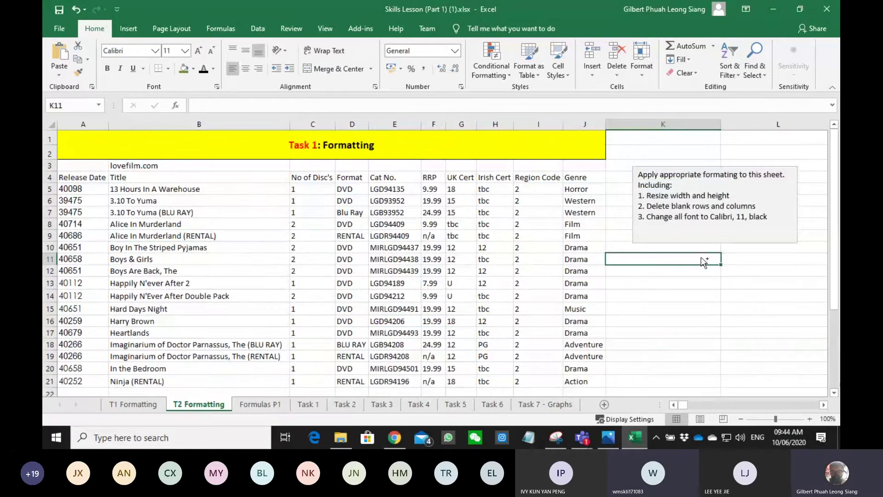
pyautogui.keyDown('ctrl'); pyautogui.scroll(3, 701, 256); pyautogui.keyUp('ctrl')
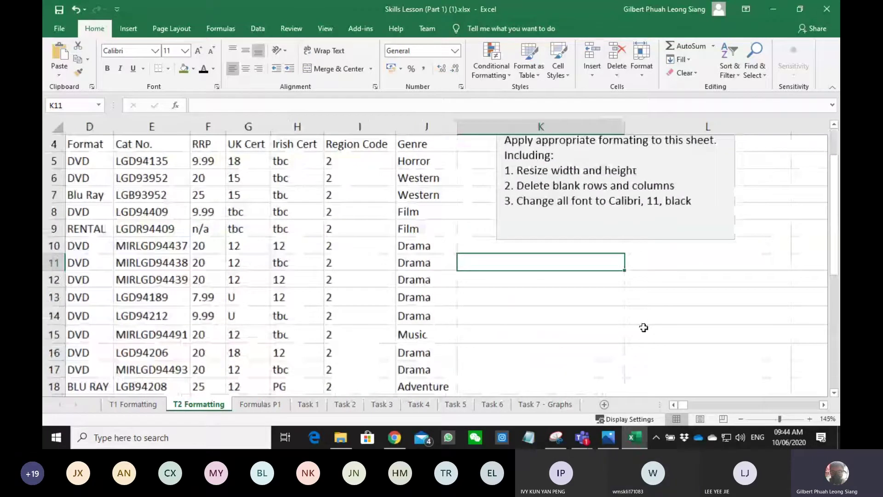
pyautogui.keyDown('ctrl'); pyautogui.scroll(1, 265, 199); pyautogui.keyUp('ctrl')
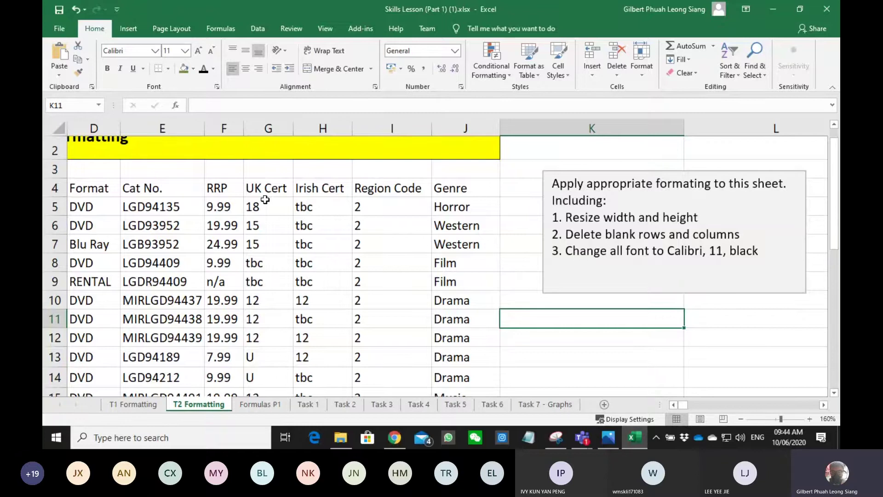
pyautogui.click(553, 343)
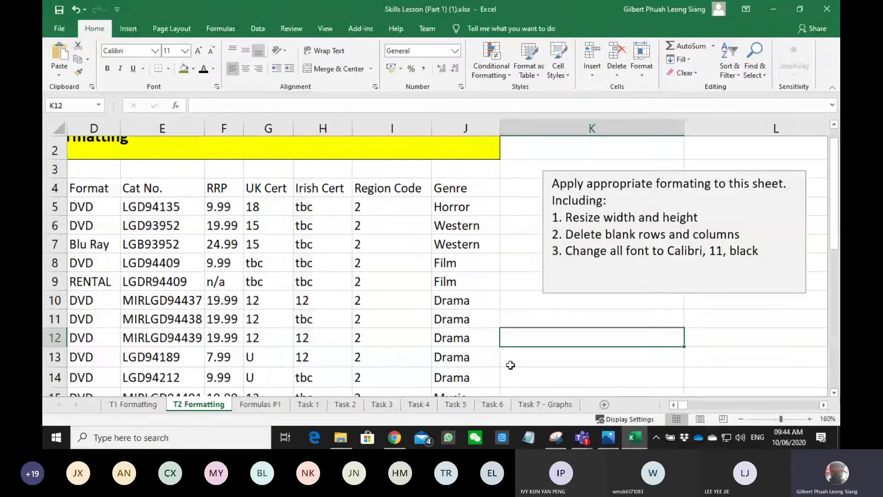
# On the Formulas P1 sheet, enter the addition formula =A4+C4 in cell D4
pyautogui.click(260, 405)
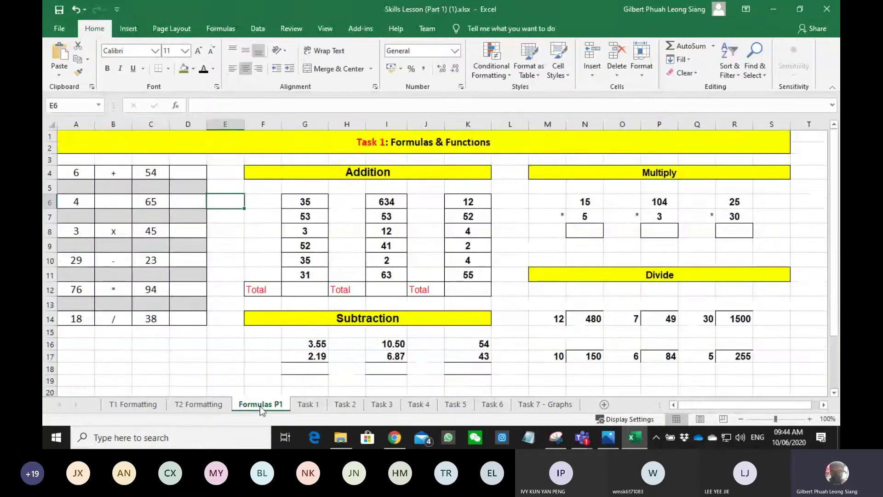
pyautogui.click(156, 356)
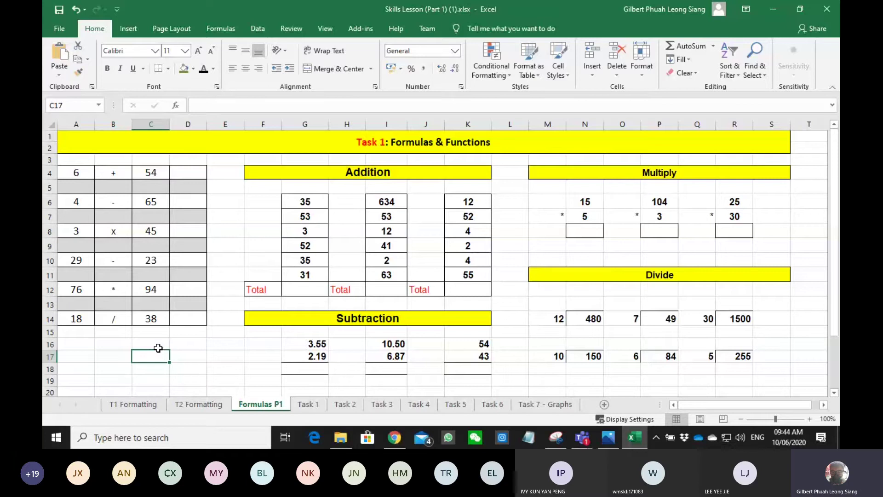
pyautogui.click(187, 173)
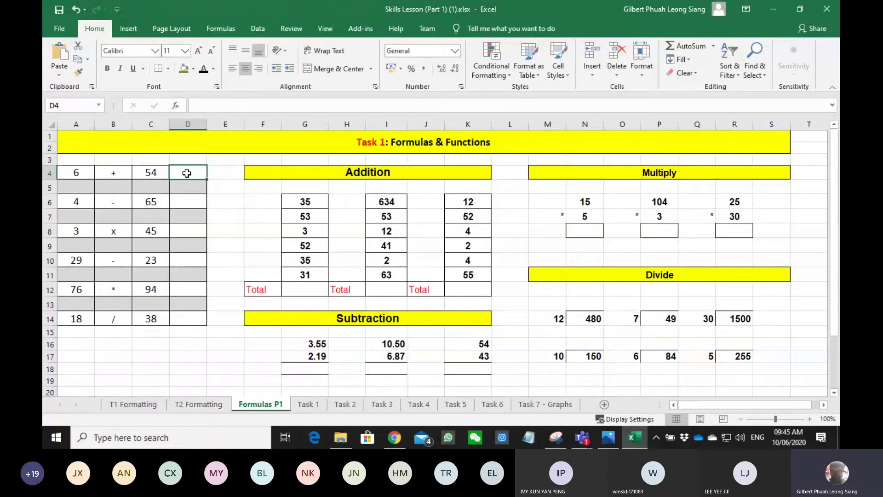
pyautogui.write('=')
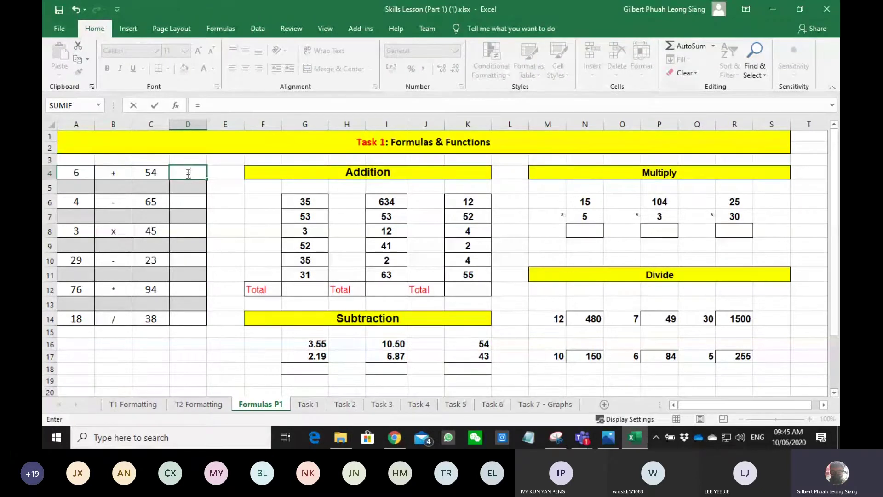
pyautogui.press('Left')
pyautogui.press('Left')
pyautogui.press('Left')
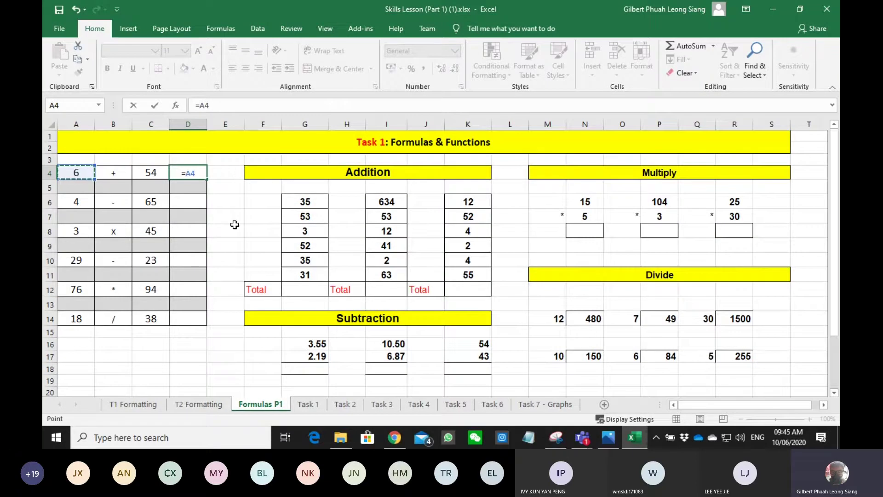
pyautogui.write('+')
pyautogui.press('Left')
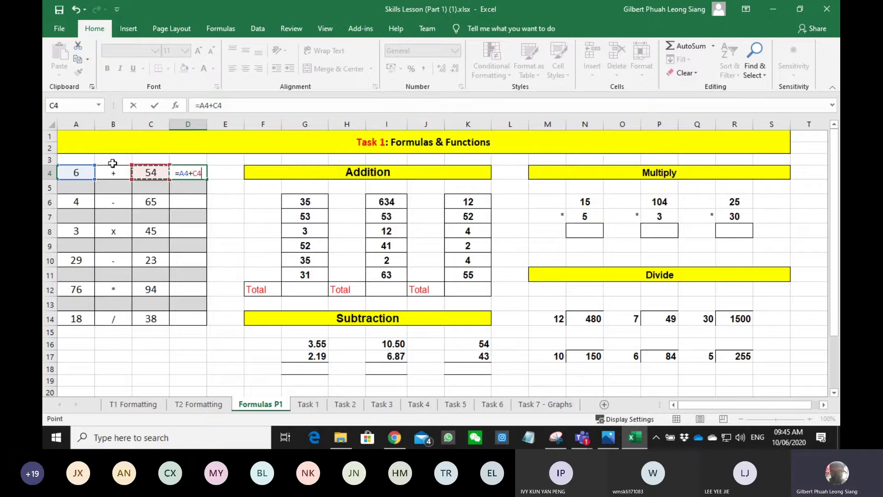
pyautogui.click(189, 178)
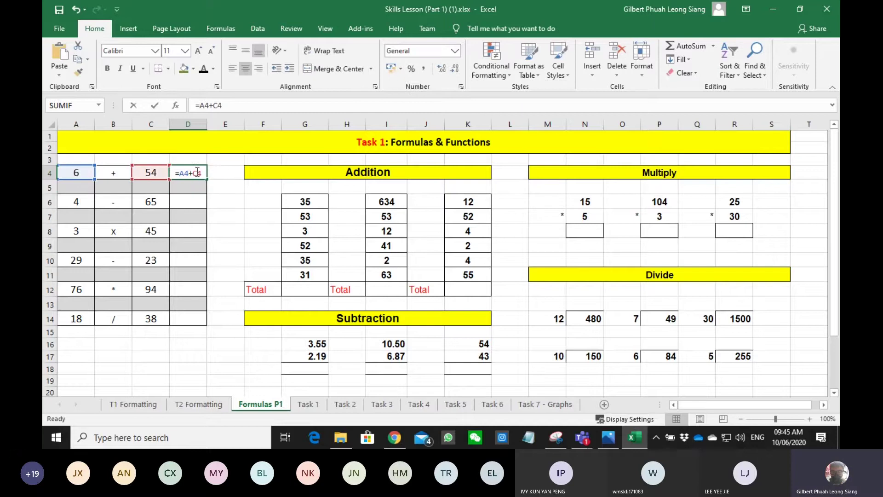
pyautogui.click(197, 171)
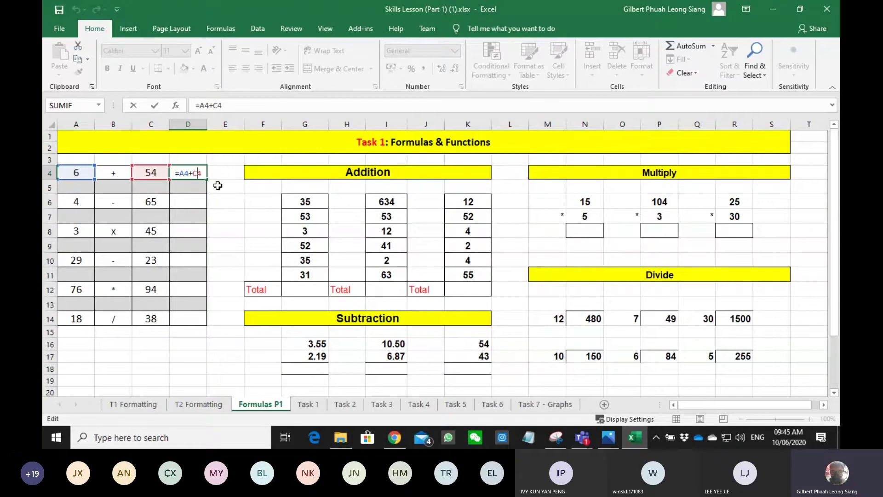
pyautogui.press('Return')
# Enter the subtraction formula =A6-C6 in cell D6
pyautogui.click(192, 203)
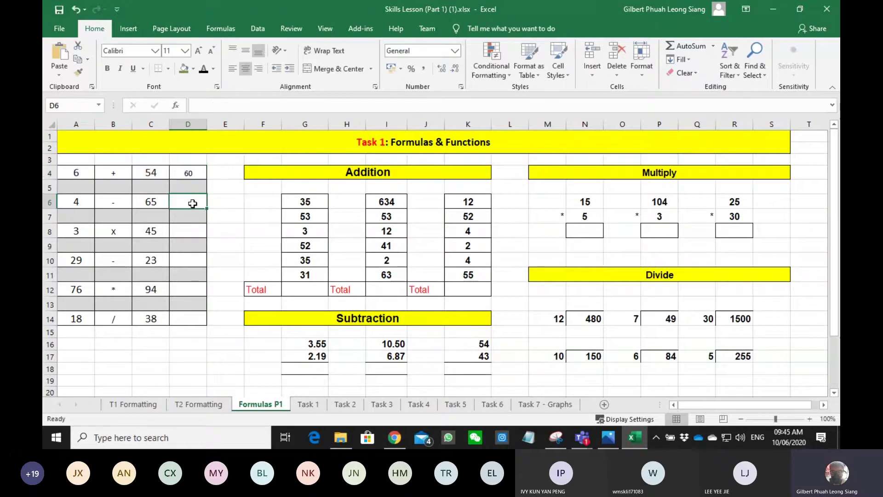
pyautogui.write('=')
pyautogui.press('Left')
pyautogui.press('Left')
pyautogui.press('Left')
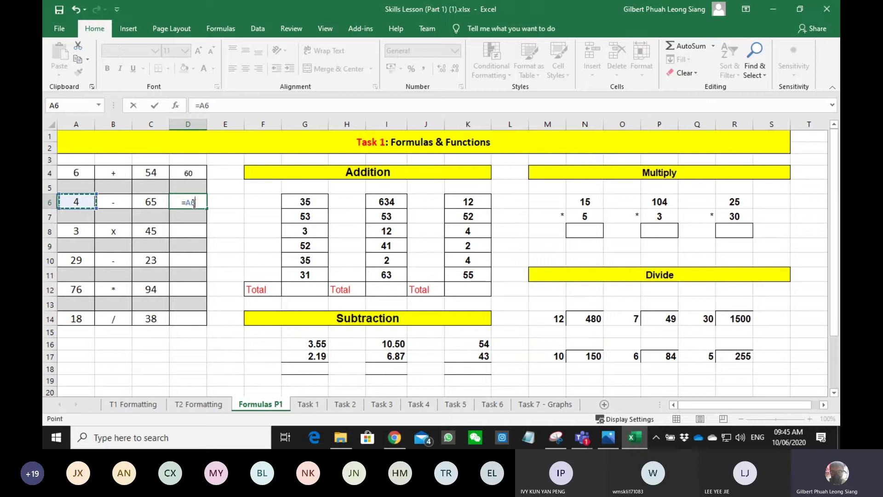
pyautogui.write('-')
pyautogui.press('Left')
pyautogui.press('Left')
pyautogui.press('Right')
pyautogui.press('Return')
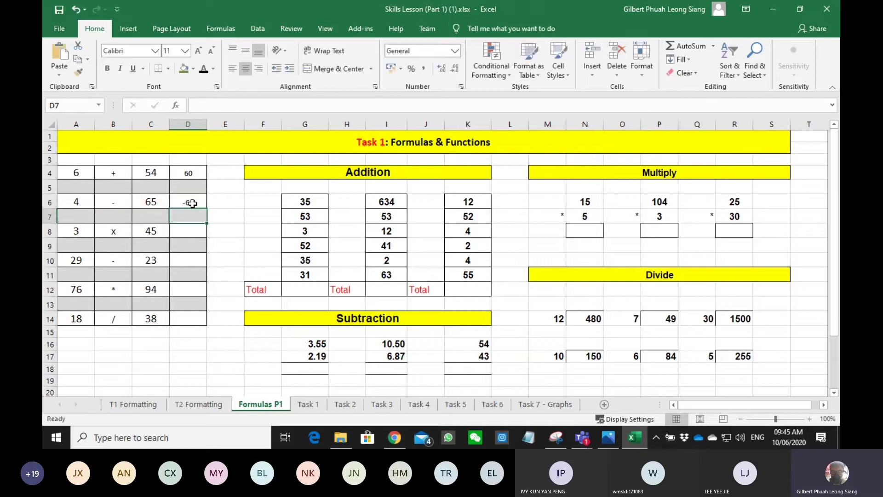
pyautogui.click(192, 203)
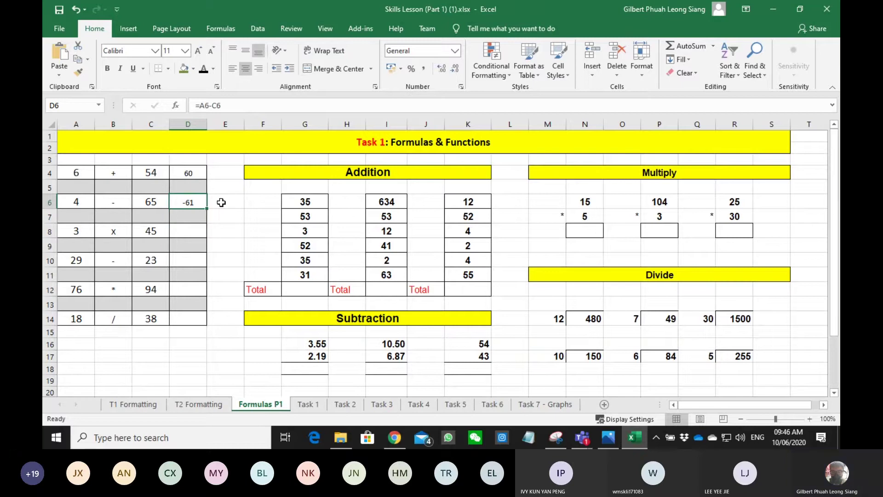
# Enter the multiplication formula =A8*C8 in cell D8
pyautogui.press('Down')
pyautogui.press('Down')
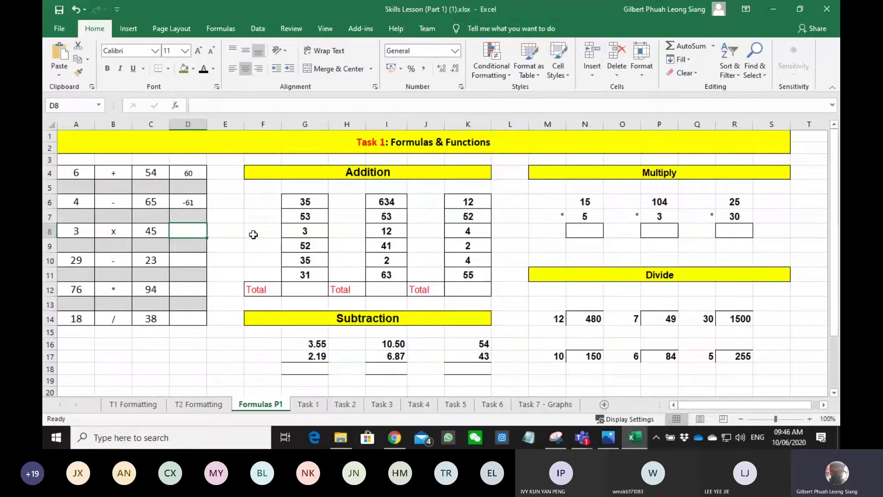
pyautogui.write('=')
pyautogui.press('Left')
pyautogui.press('Left')
pyautogui.press('Left')
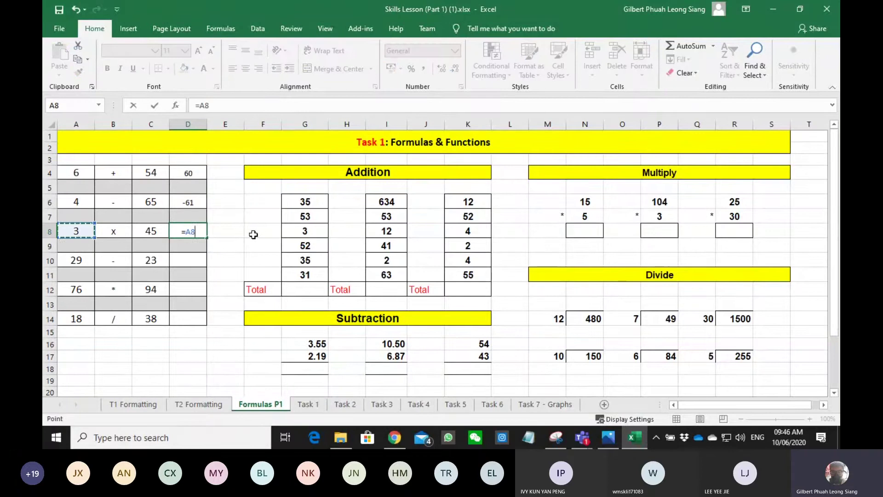
pyautogui.write('*')
pyautogui.press('Left')
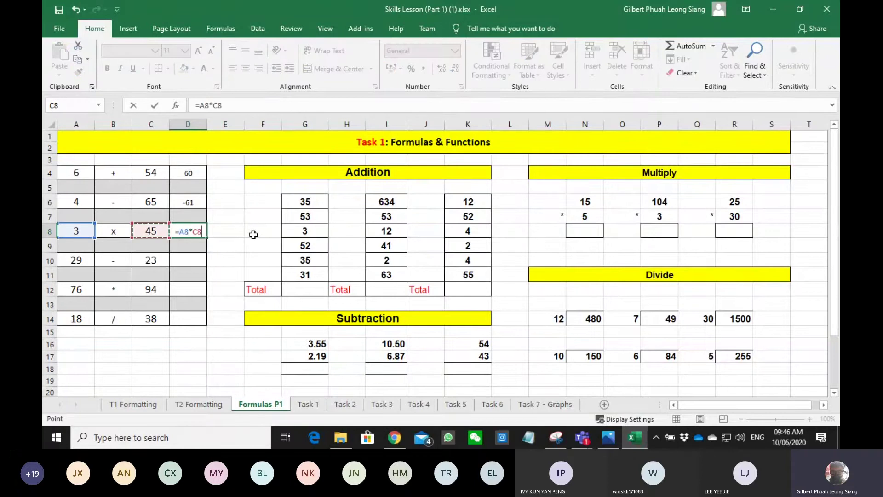
pyautogui.press('Left')
pyautogui.press('Right')
pyautogui.press('Return')
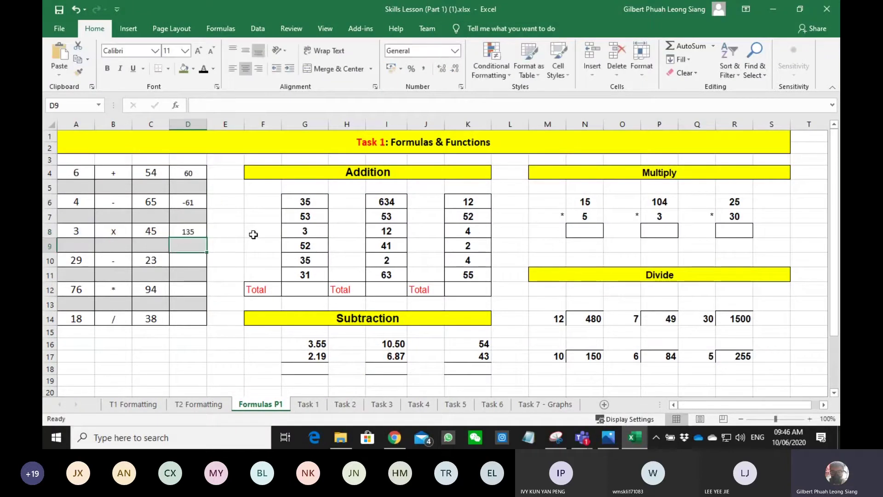
# Enter the subtraction formula =A10-C10 in cell D10
pyautogui.press('Down')
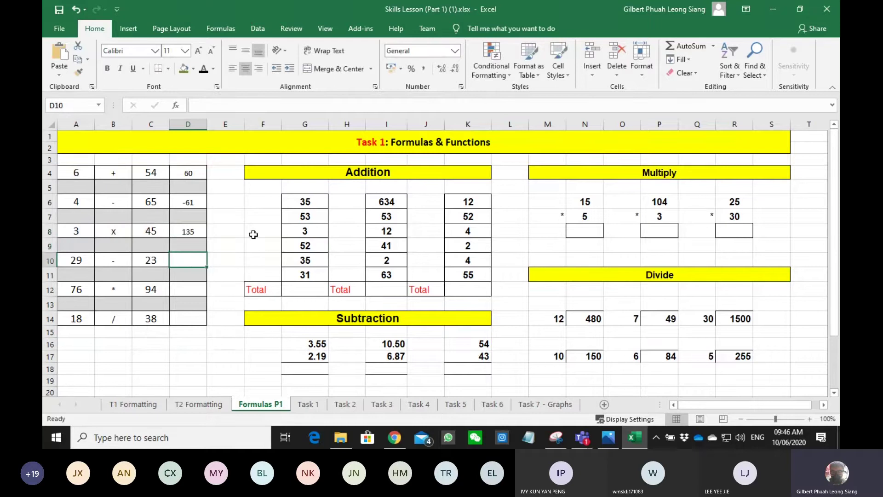
pyautogui.write('=')
pyautogui.press('Left')
pyautogui.press('Left')
pyautogui.press('Left')
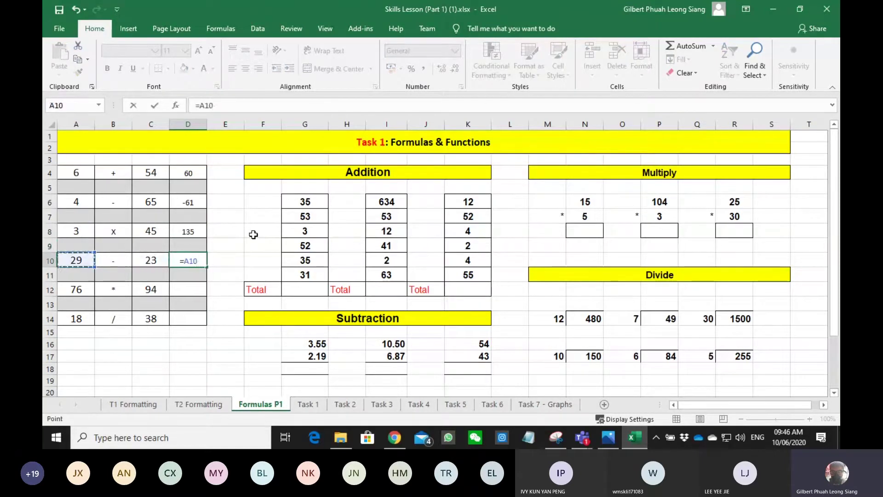
pyautogui.write('-')
pyautogui.press('Left')
pyautogui.press('Return')
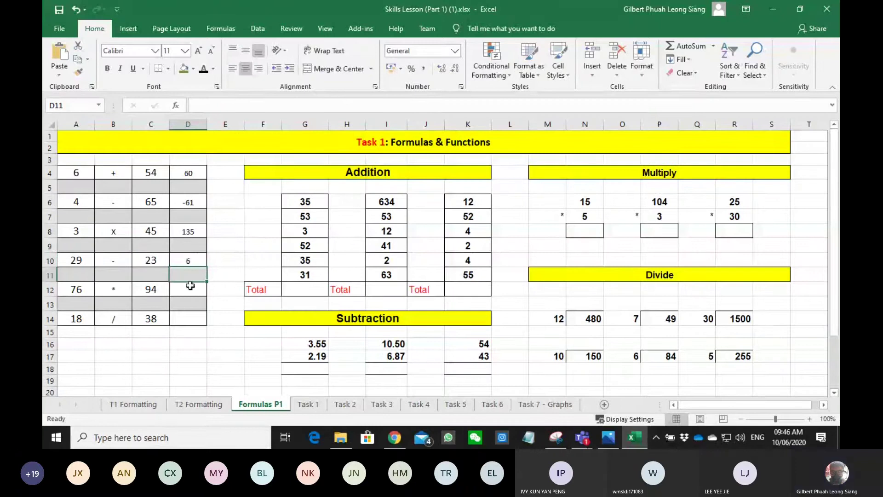
pyautogui.moveTo(188, 288); pyautogui.dragTo(187, 309)
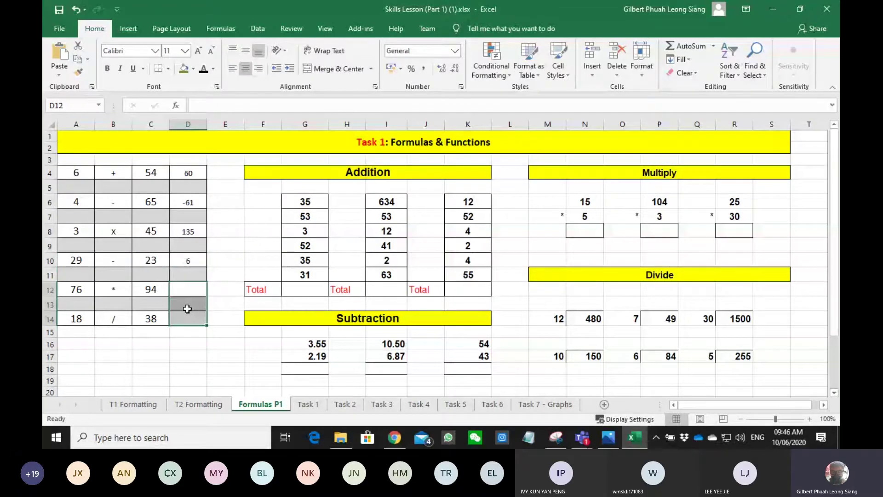
pyautogui.click(316, 207)
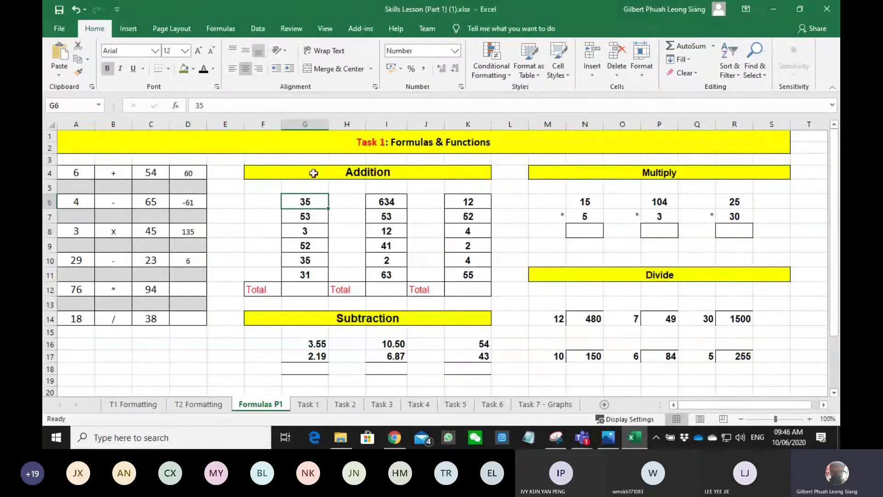
pyautogui.click(301, 290)
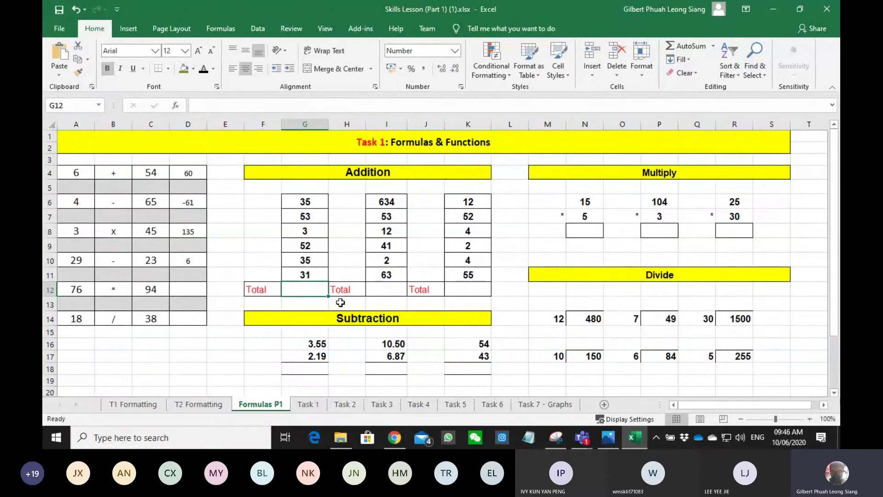
pyautogui.press('F2')
pyautogui.write('=G11+')
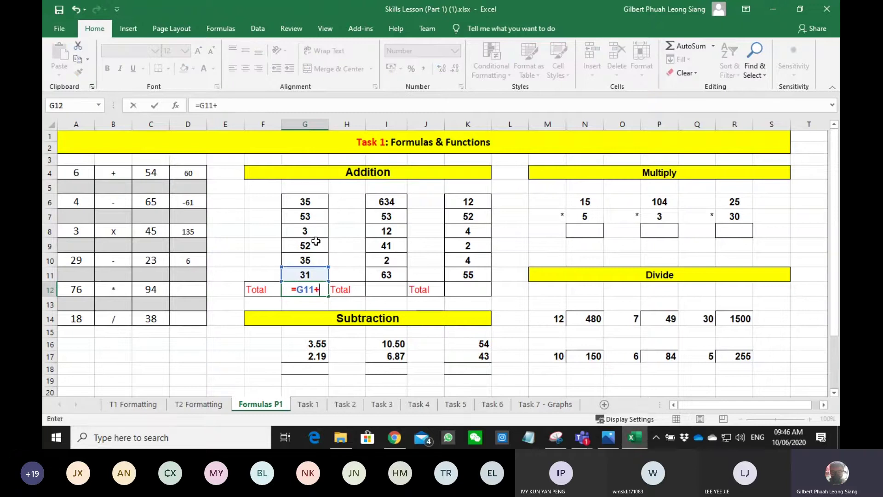
pyautogui.press('Up')
pyautogui.press('Up')
pyautogui.write('+')
pyautogui.press('Up')
pyautogui.press('Up')
pyautogui.write('+')
pyautogui.press('Up')
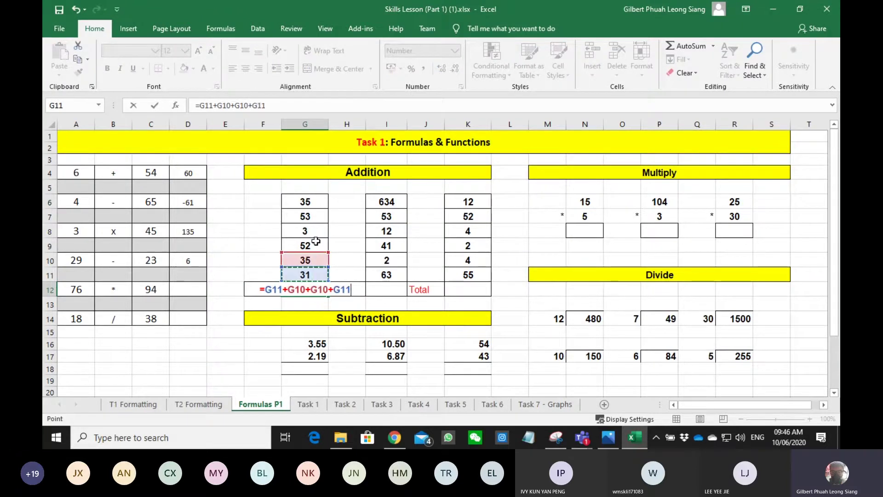
pyautogui.press('Up')
pyautogui.press('Up')
pyautogui.write('+')
pyautogui.press('Up')
pyautogui.press('Up')
pyautogui.press('Up')
pyautogui.press('Up')
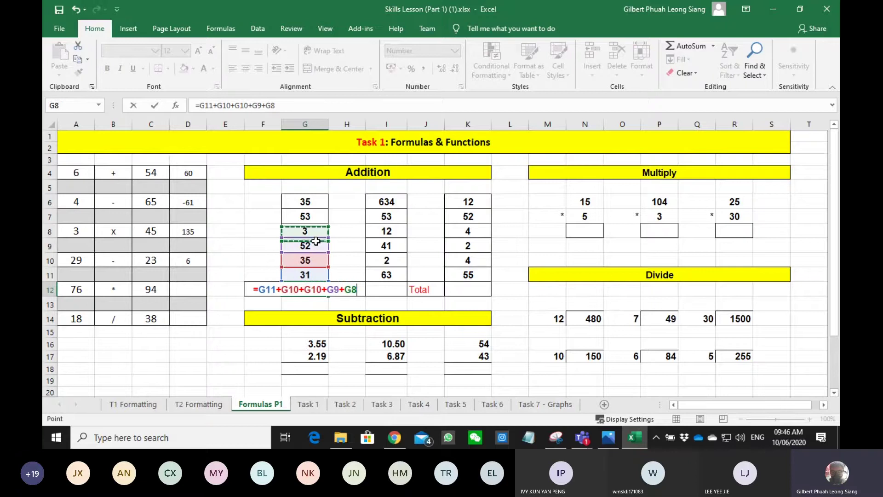
pyautogui.write('+')
pyautogui.press('Up')
pyautogui.press('Up')
pyautogui.press('Up')
pyautogui.press('Up')
pyautogui.press('Up')
pyautogui.write('+')
pyautogui.press('Up')
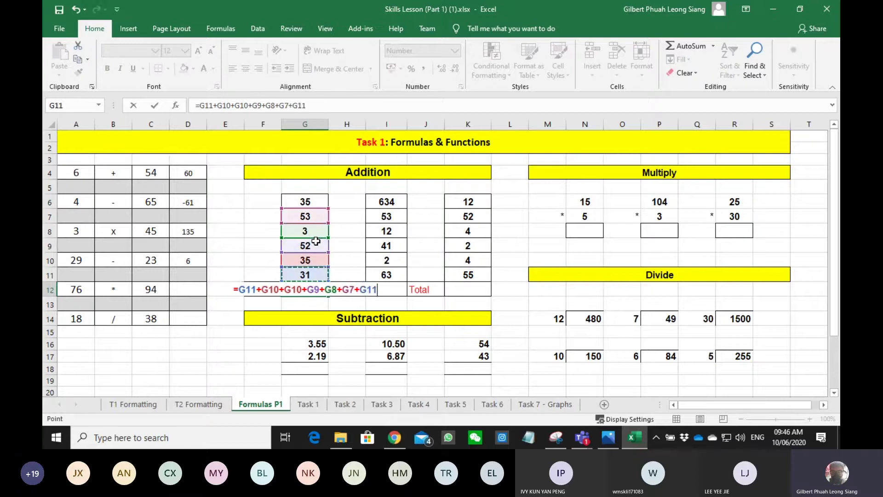
pyautogui.press('Up')
pyautogui.press('Up')
pyautogui.press('Up')
pyautogui.press('Up')
pyautogui.press('Up')
pyautogui.write('+')
pyautogui.press('Left')
pyautogui.press('Left')
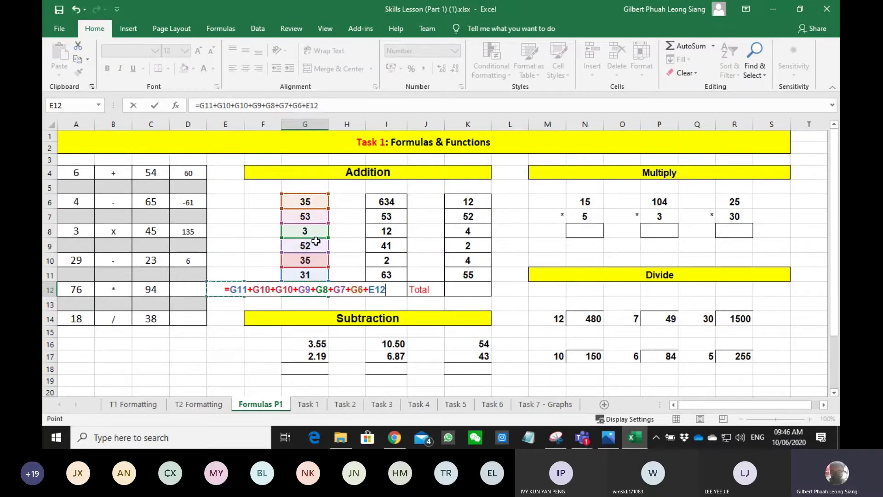
pyautogui.press('Left')
pyautogui.press('Right')
pyautogui.press('Right')
pyautogui.press('Right')
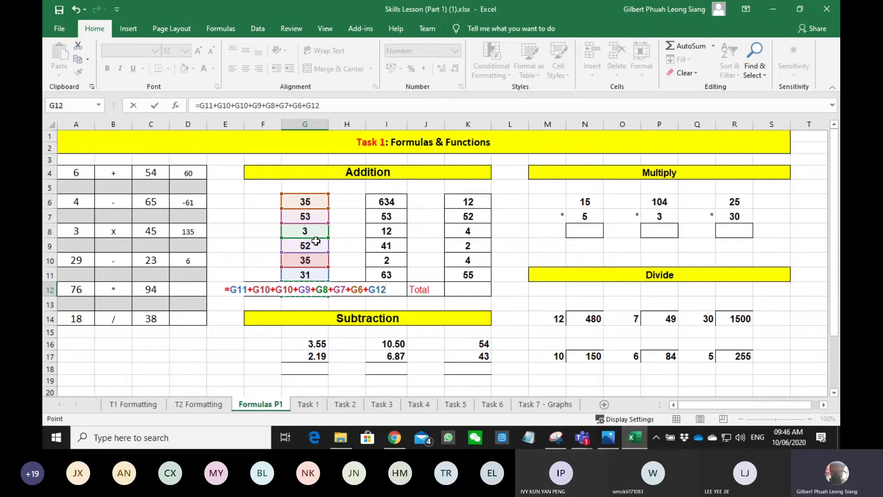
pyautogui.press('Up')
pyautogui.press('Up')
pyautogui.press('Up')
pyautogui.press('Up')
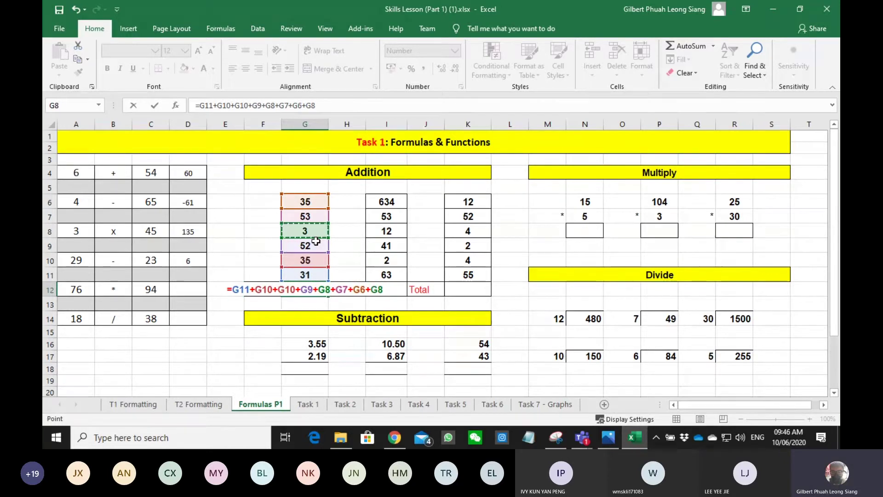
pyautogui.press('Escape')
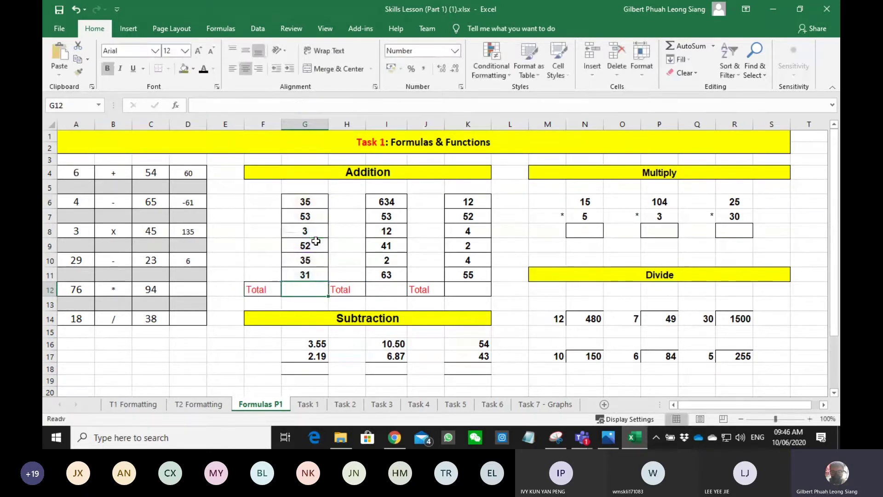
# Try AutoSum on the first Addition column, G6:G11, and clear the total from cell G12
pyautogui.moveTo(309, 288); pyautogui.dragTo(307, 199)
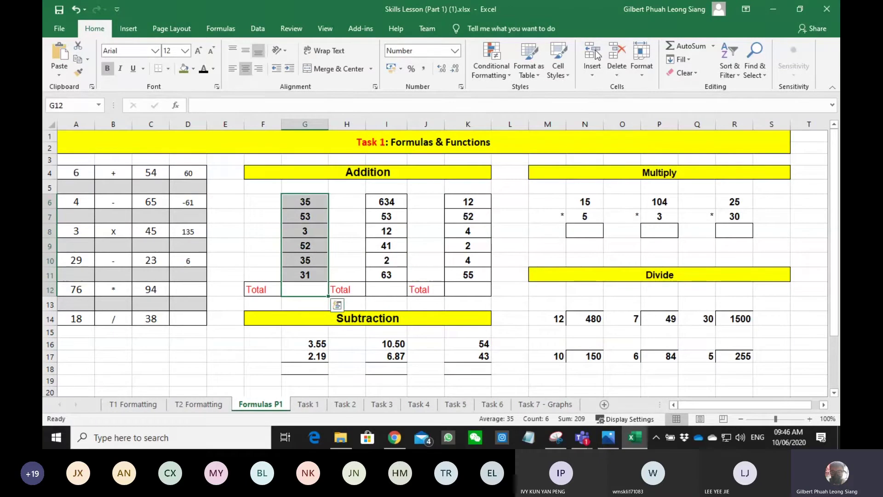
pyautogui.click(686, 46)
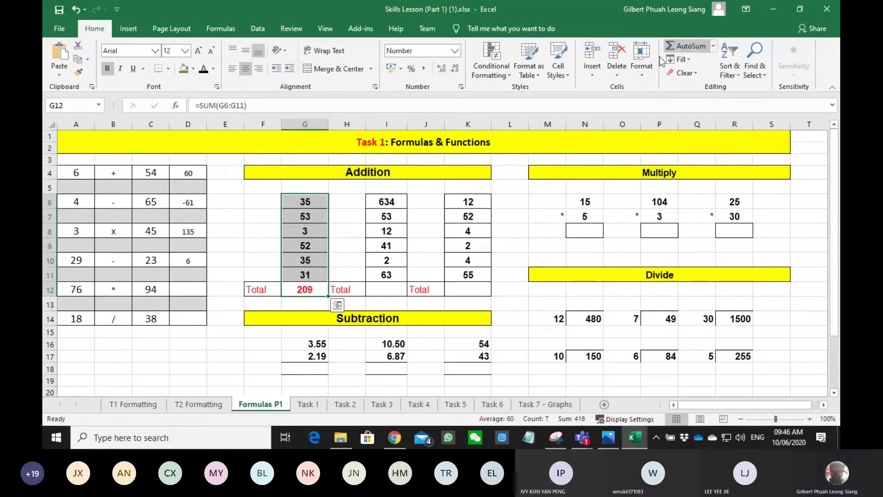
pyautogui.moveTo(299, 291); pyautogui.dragTo(317, 203)
pyautogui.click(304, 290)
pyautogui.press('Delete')
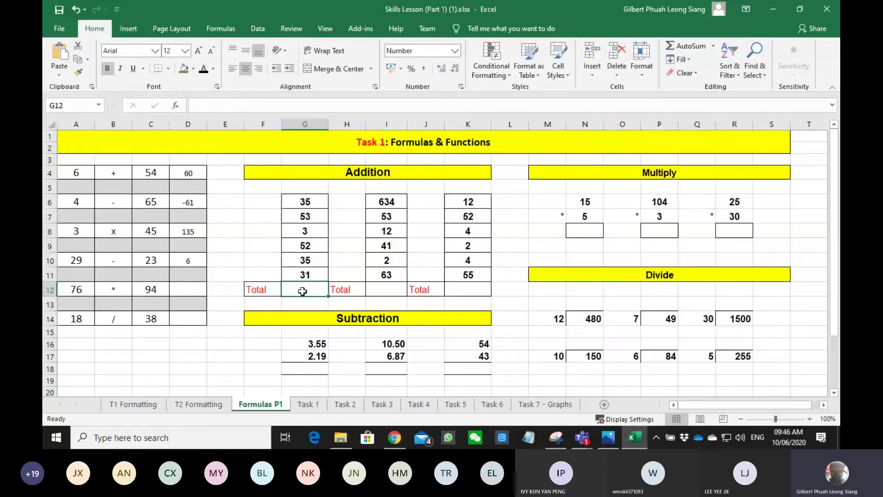
# Total the first Addition column in cell G12 with AutoSum, giving the formula =SUM(G6:G11)
pyautogui.moveTo(303, 290); pyautogui.dragTo(311, 203)
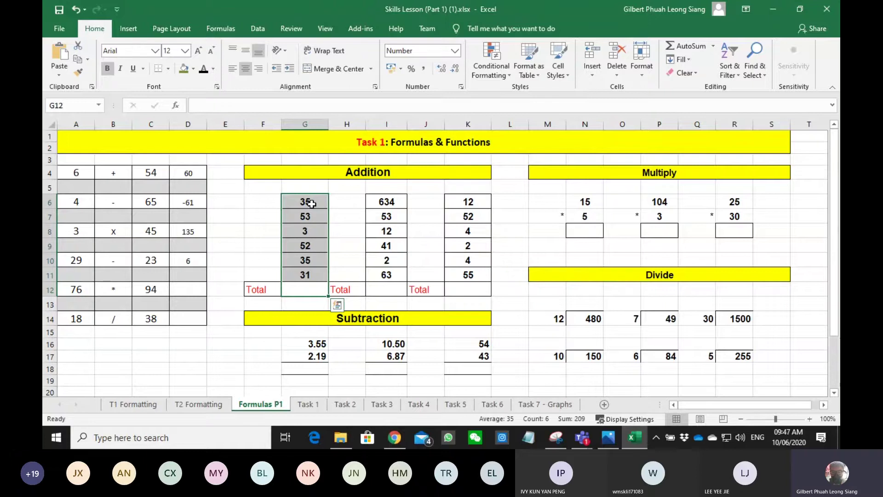
pyautogui.hotkey('alt', '=')
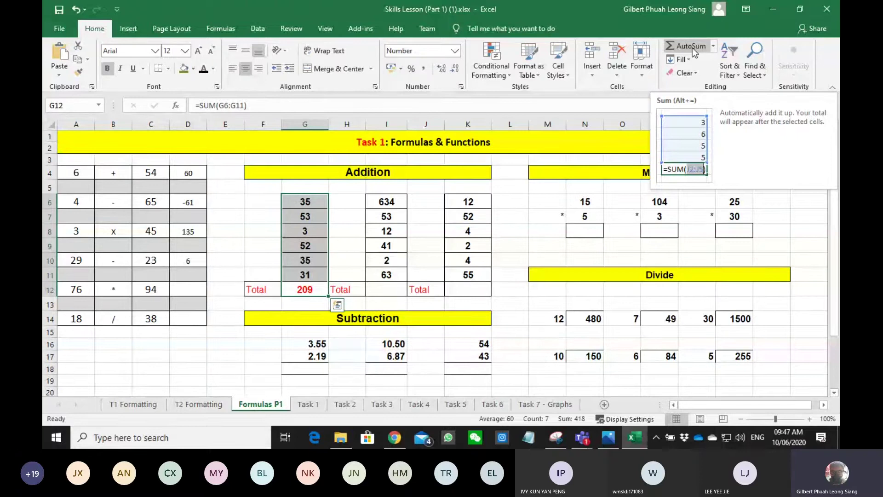
# Total the second Addition column by entering =sum(I6:I11) in cell I12
pyautogui.click(379, 291)
pyautogui.write('=sum')
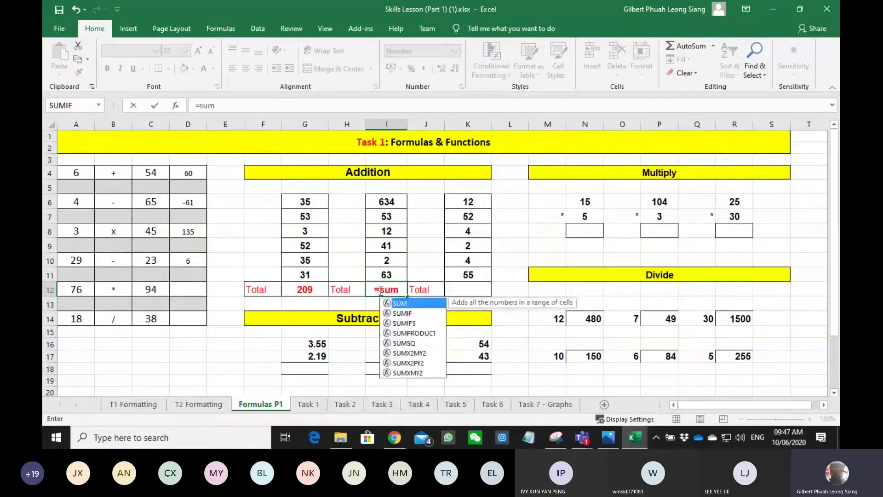
pyautogui.write('(')
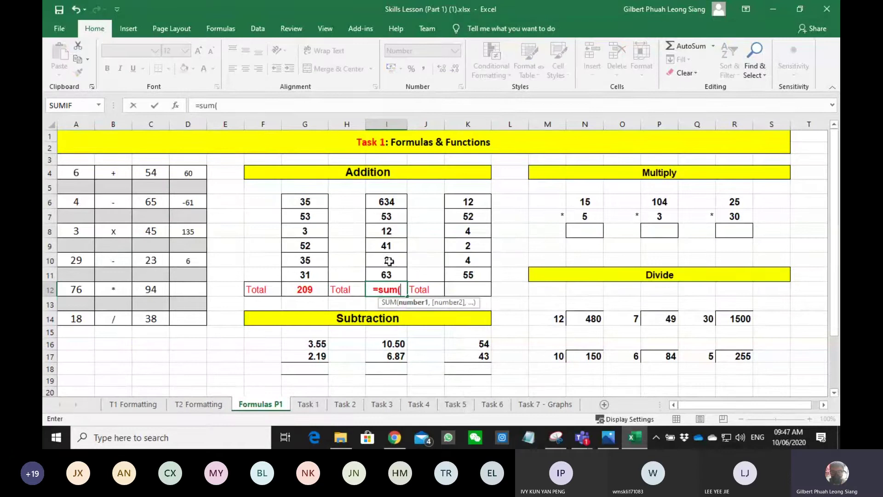
pyautogui.click(383, 274)
pyautogui.moveTo(383, 274); pyautogui.dragTo(385, 206)
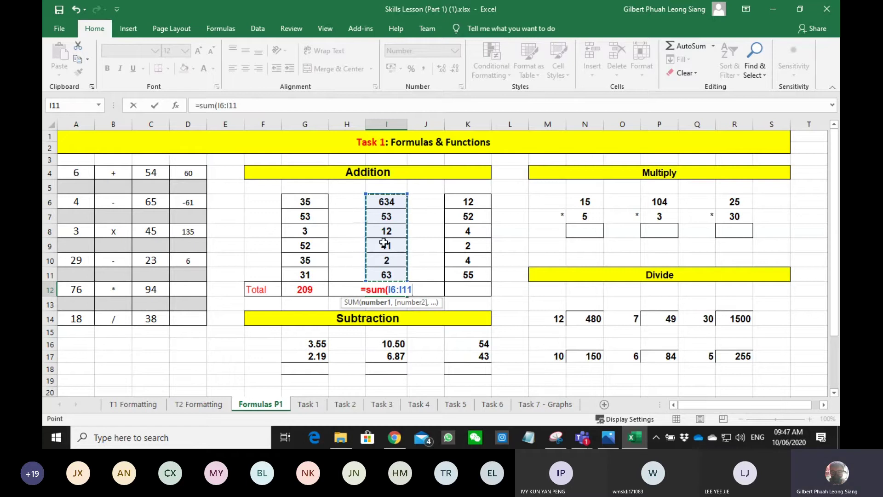
pyautogui.press('Return')
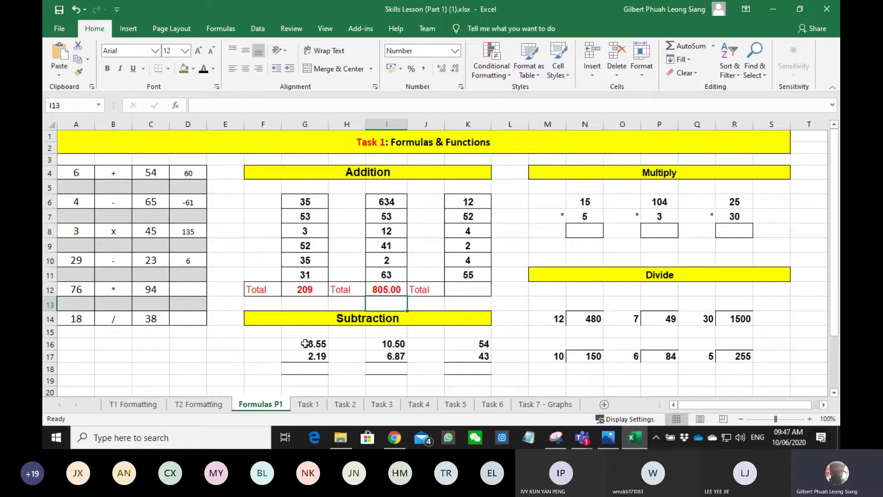
# Enter the formula =G16-G17 in cell G18 for the first Subtraction problem
pyautogui.click(306, 370)
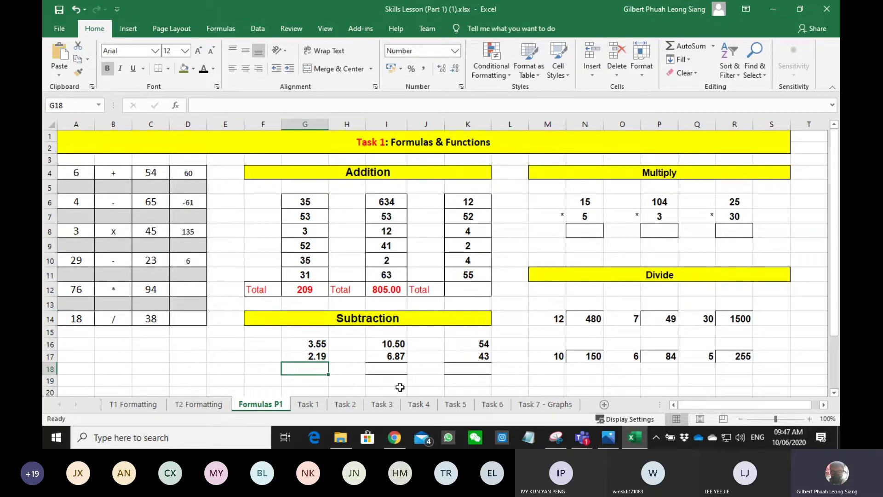
pyautogui.write('=')
pyautogui.press('Up')
pyautogui.press('Up')
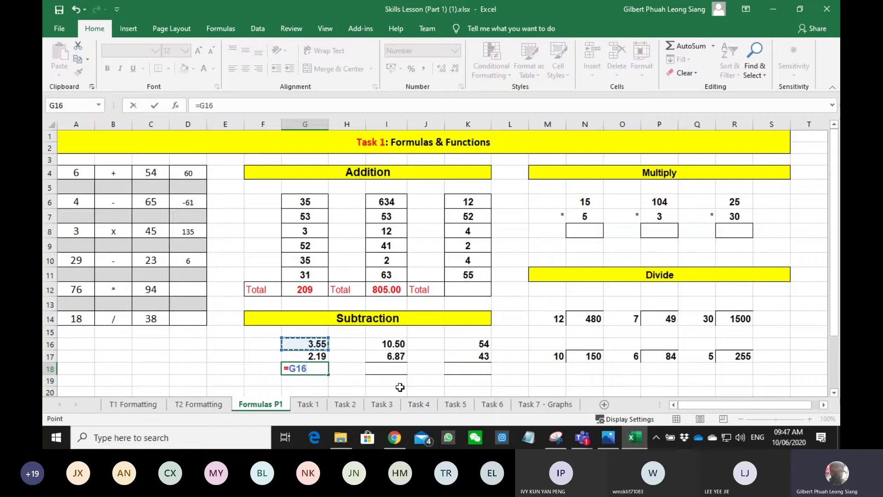
pyautogui.write('-')
pyautogui.press('Up')
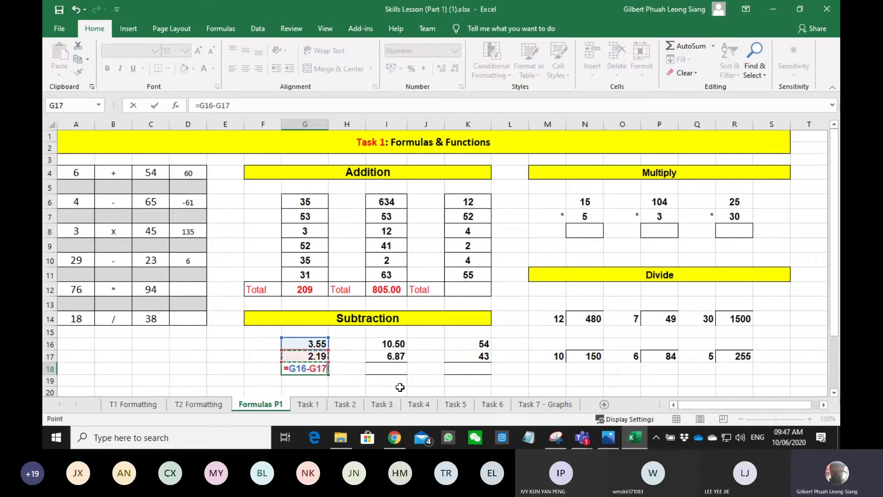
pyautogui.press('Return')
pyautogui.press('Up')
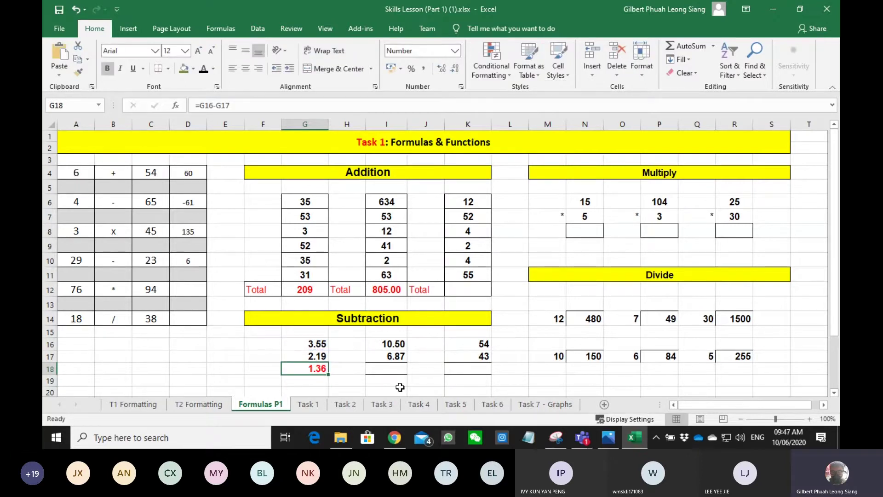
# Enter the formula =N14/M14 in cell N13 for the first Divide problem
pyautogui.click(183, 201)
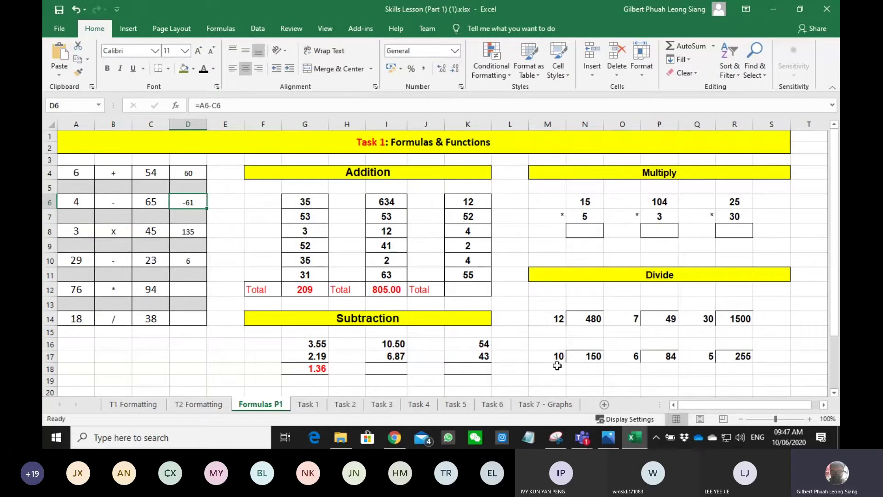
pyautogui.click(582, 323)
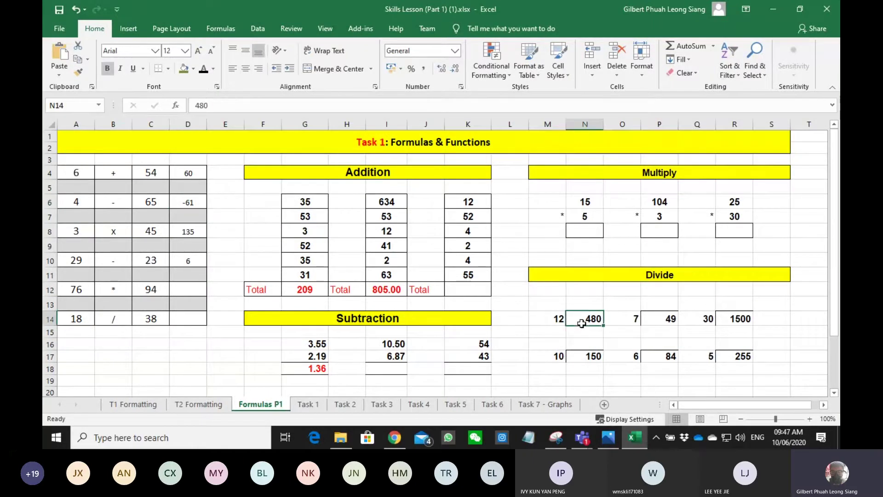
pyautogui.click(584, 303)
pyautogui.write('=')
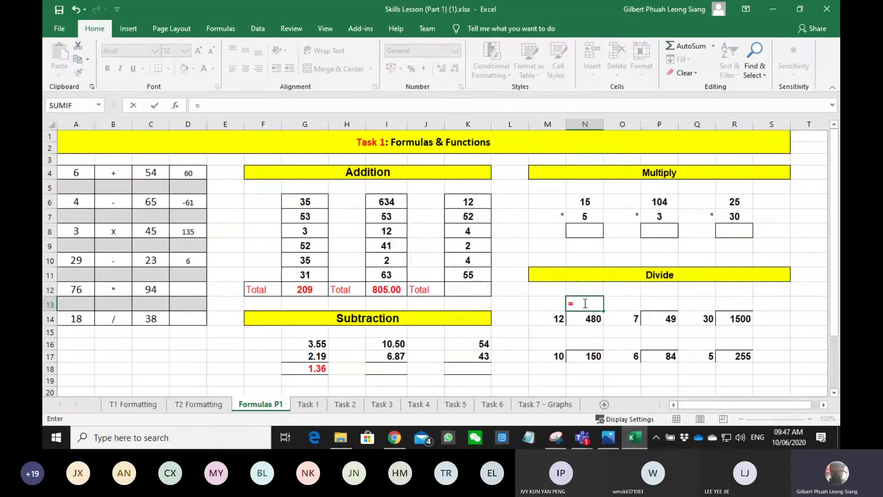
pyautogui.press('Down')
pyautogui.write('/')
pyautogui.press('Left')
pyautogui.press('Down')
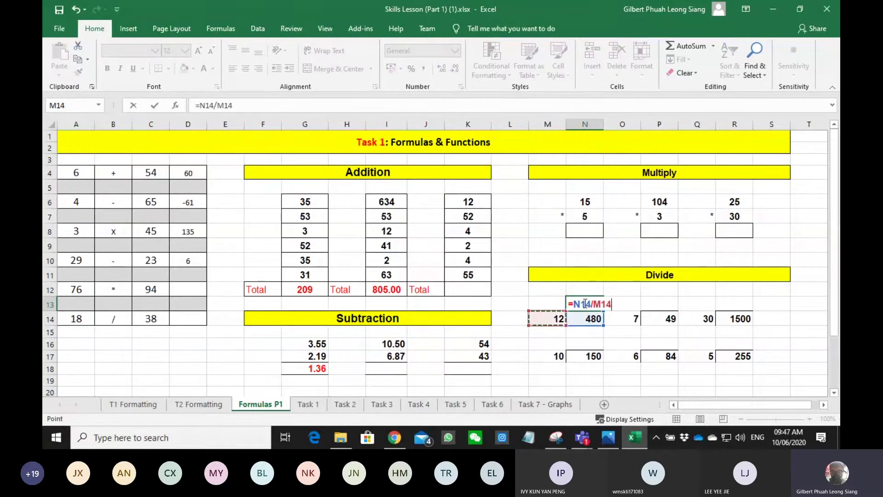
pyautogui.press('Return')
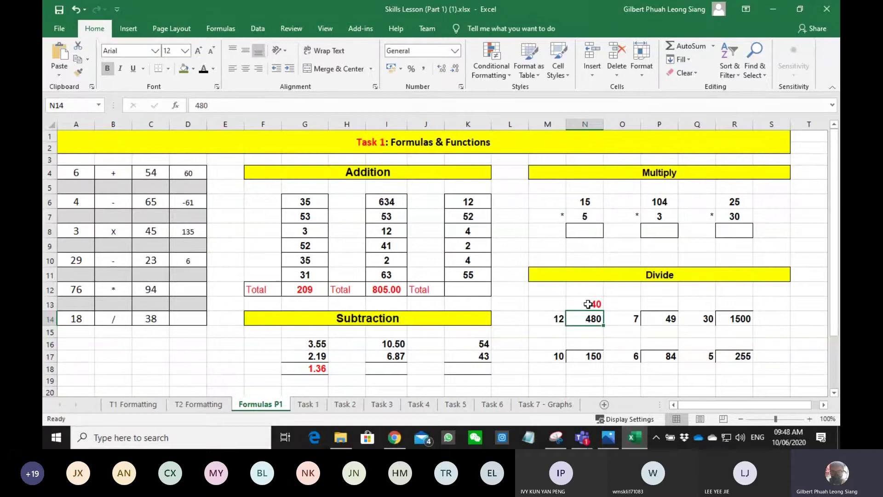
# Check the first Divide answer in N13 against its dividend in N14 and divisor in M14
pyautogui.click(601, 304)
pyautogui.click(586, 317)
pyautogui.click(560, 323)
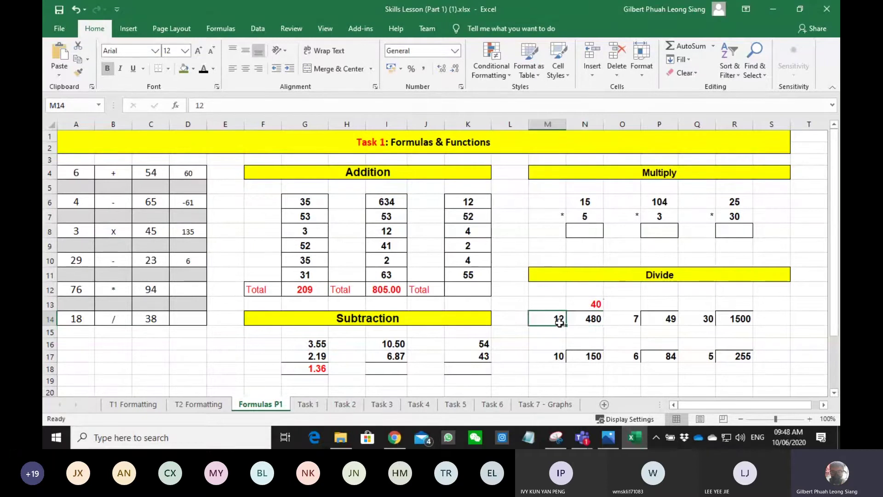
pyautogui.click(521, 320)
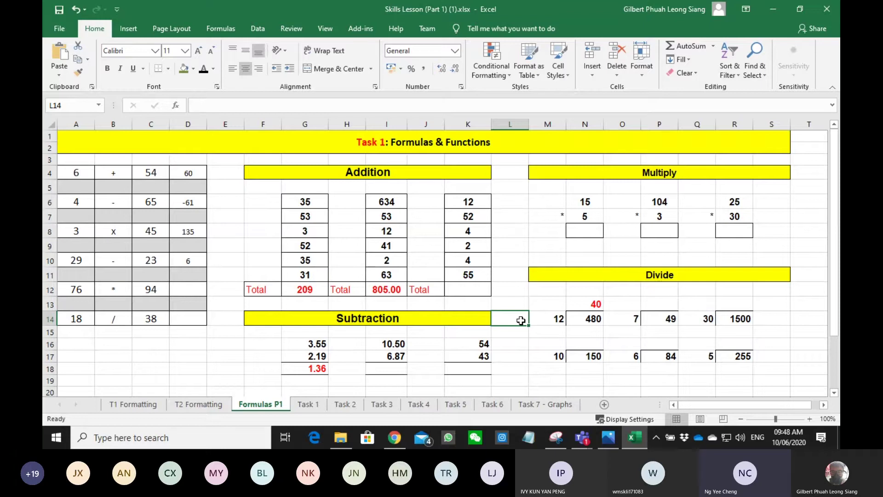
# Review the tree drawing on the T1 Formatting sheet and the resizing instruction on the T2 Formatting sheet
pyautogui.click(131, 408)
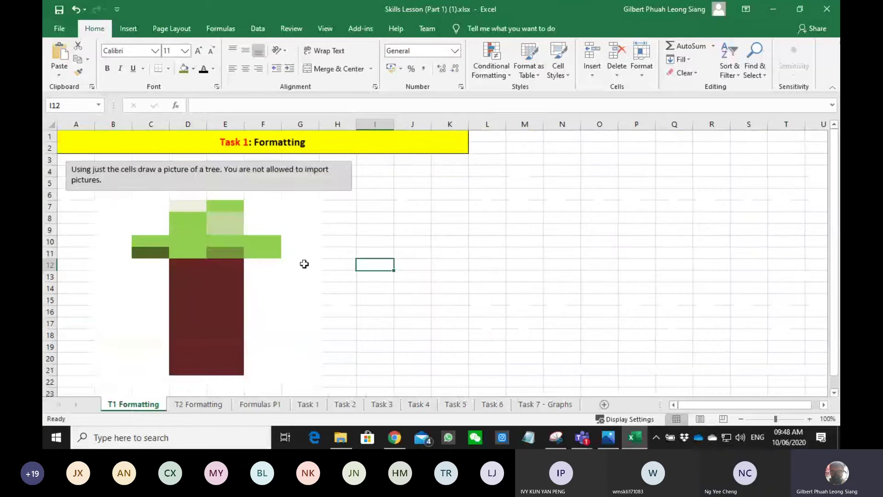
pyautogui.click(137, 231)
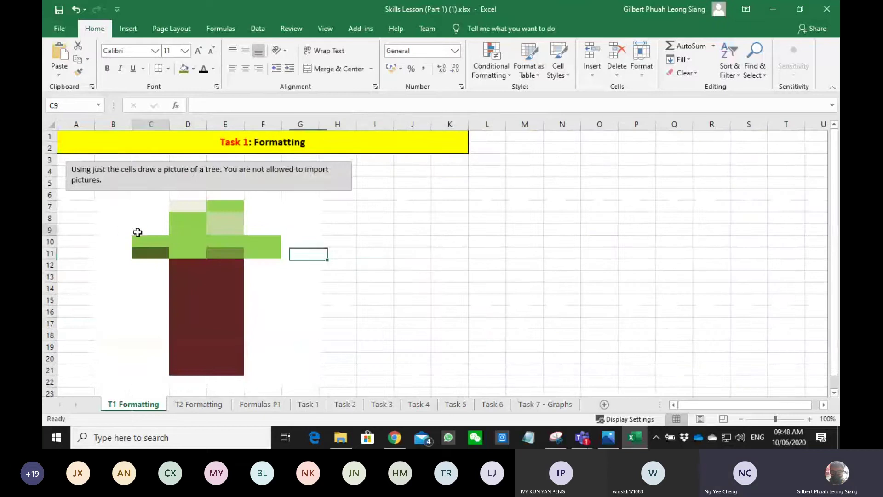
pyautogui.click(198, 404)
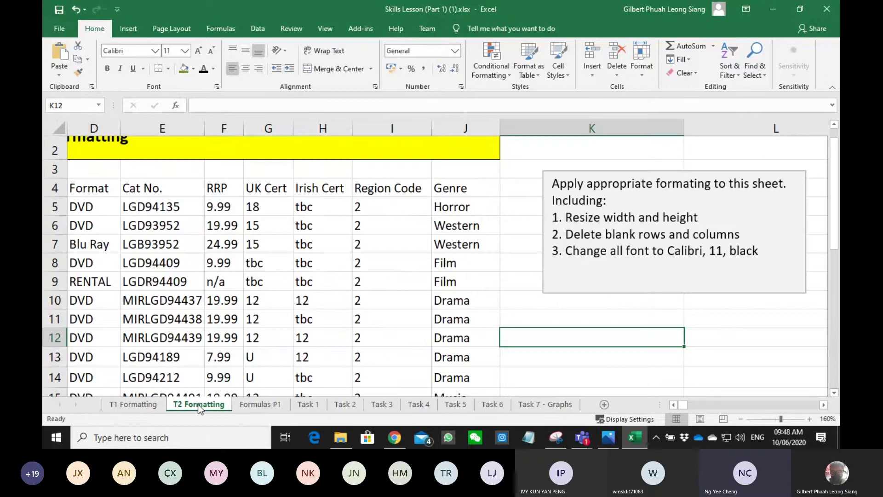
pyautogui.click(582, 217)
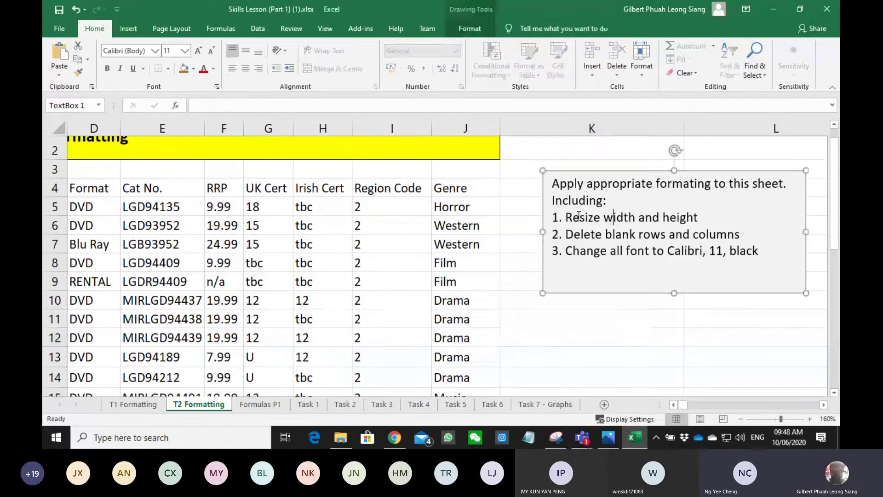
pyautogui.tripleClick(582, 217)
# Autofit the widths of all columns on the T2 Formatting sheet, as its first instruction asks
pyautogui.click(62, 128)
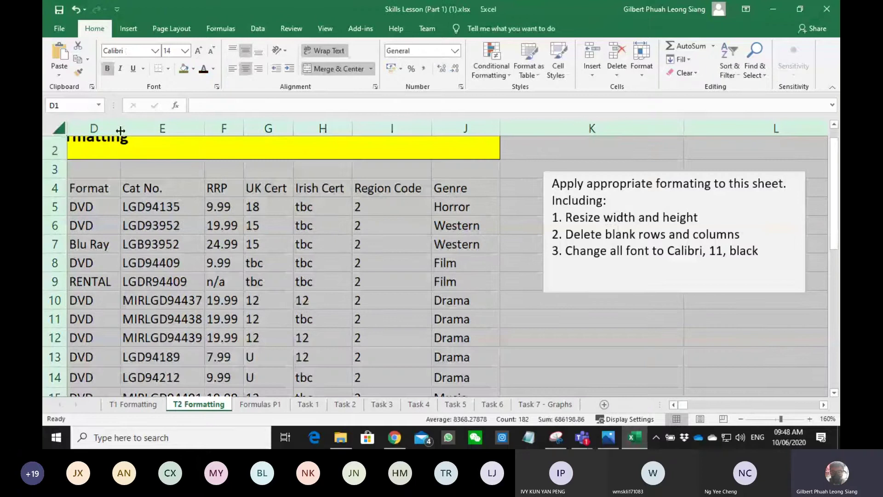
pyautogui.doubleClick(121, 131)
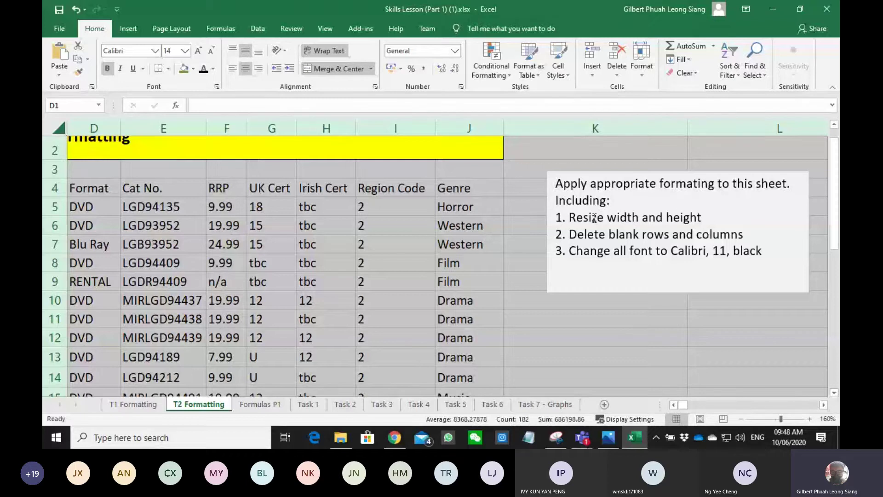
pyautogui.moveTo(570, 217); pyautogui.dragTo(684, 218)
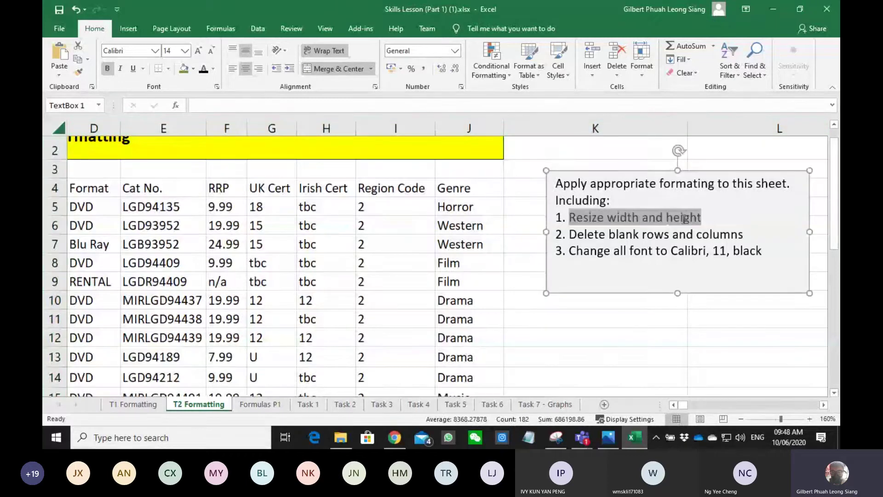
# Review the instruction on deleting blank rows and columns and the commands offered for column K and row 10, without applying any
pyautogui.moveTo(570, 234); pyautogui.dragTo(743, 234)
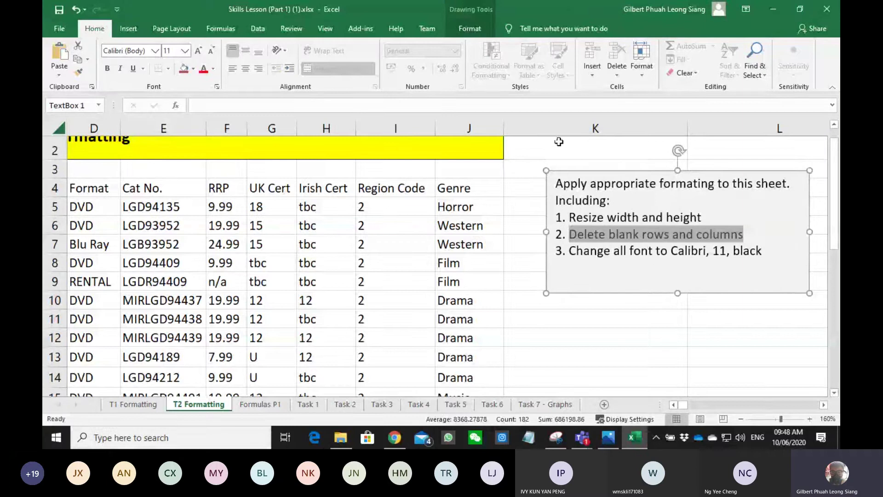
pyautogui.click(565, 124)
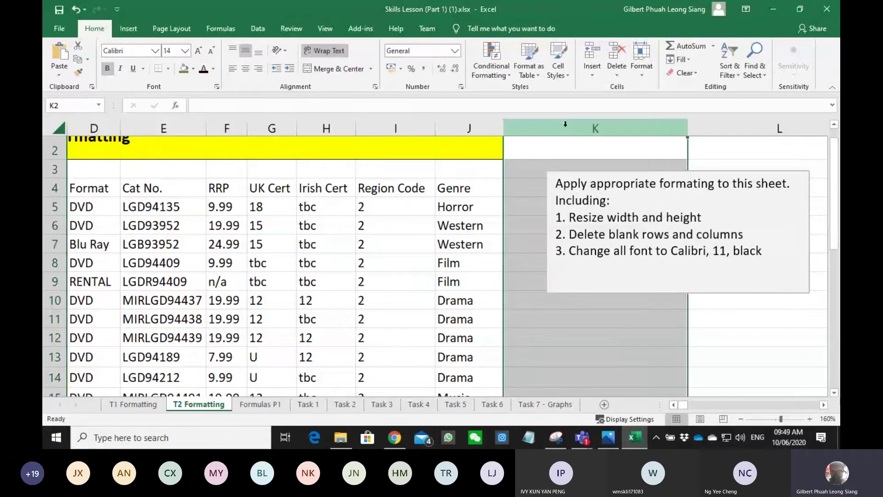
pyautogui.rightClick(565, 124)
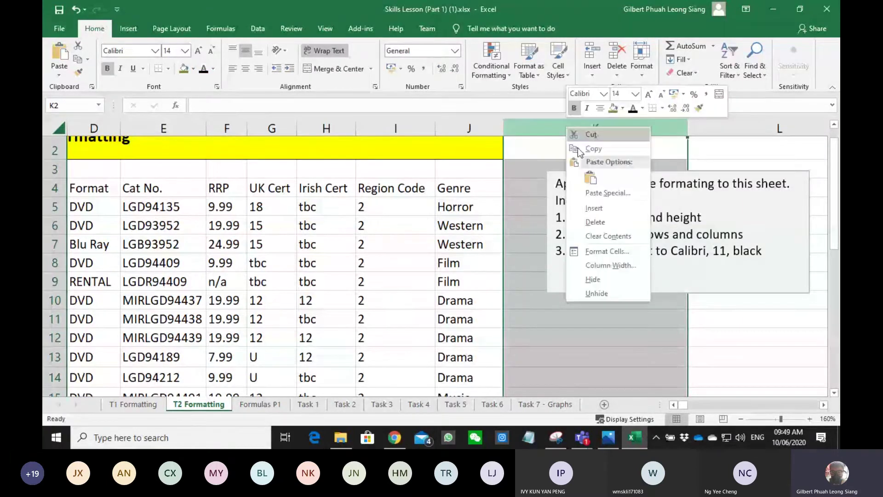
pyautogui.press('Escape')
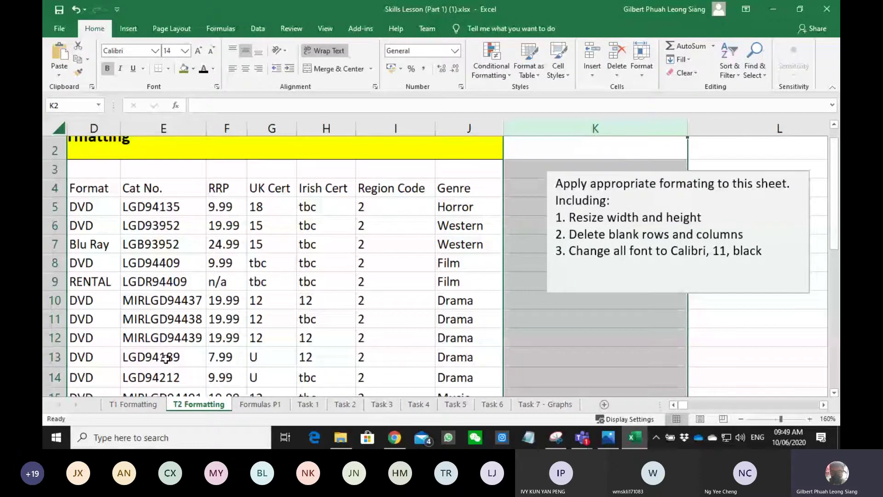
pyautogui.rightClick(52, 299)
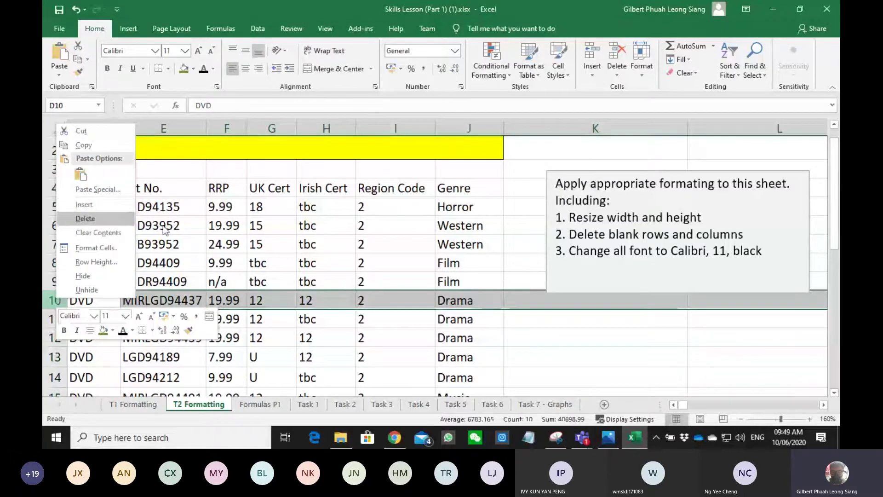
pyautogui.press('Escape')
# Review the instruction to use Calibri, 11, black and check the font settings of cells D5:I12
pyautogui.moveTo(569, 251); pyautogui.dragTo(763, 253)
pyautogui.click(594, 337)
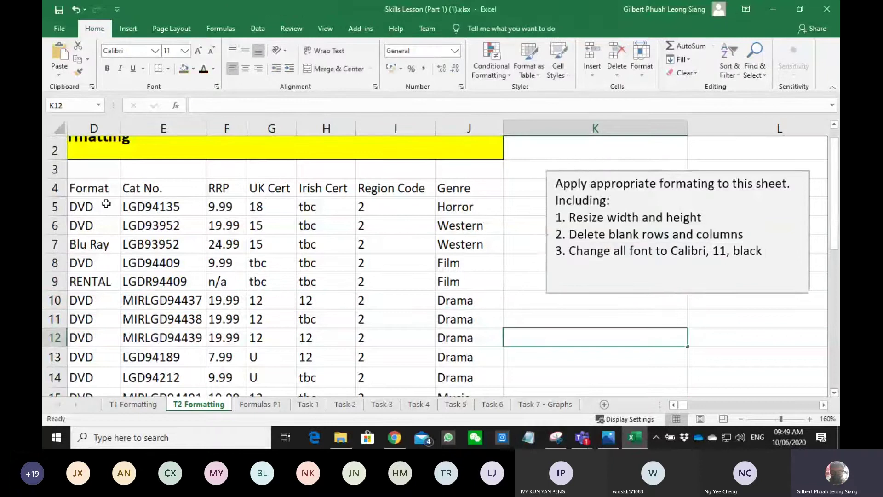
pyautogui.click(87, 204)
pyautogui.moveTo(128, 234); pyautogui.dragTo(408, 336)
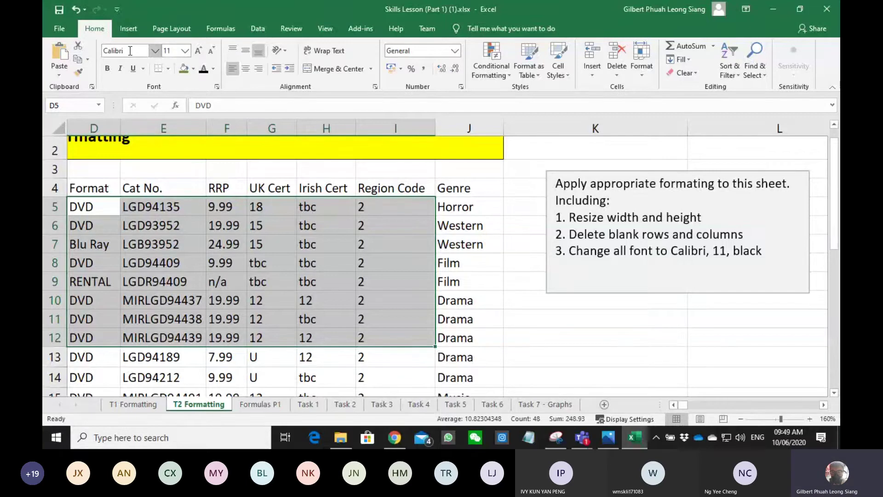
pyautogui.click(552, 335)
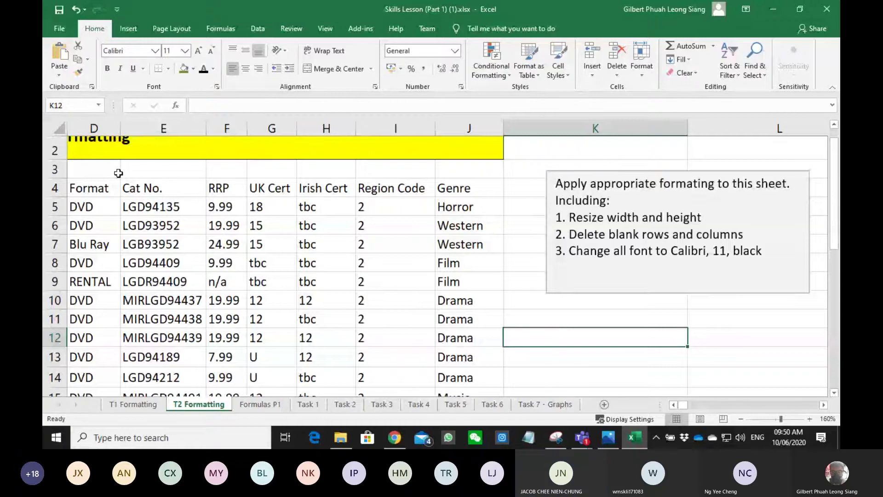
# Try resizing column G by hand and autofit the neighbouring columns to their contents on the T2 Formatting sheet
pyautogui.click(58, 130)
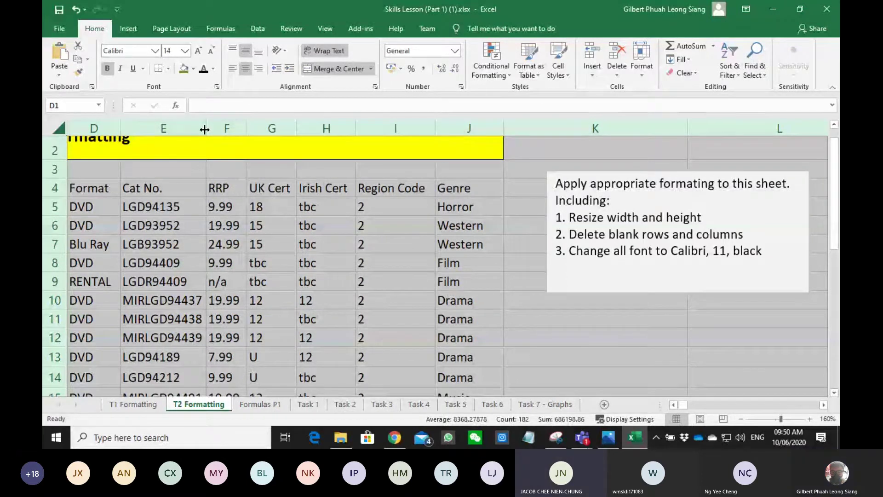
pyautogui.click(257, 224)
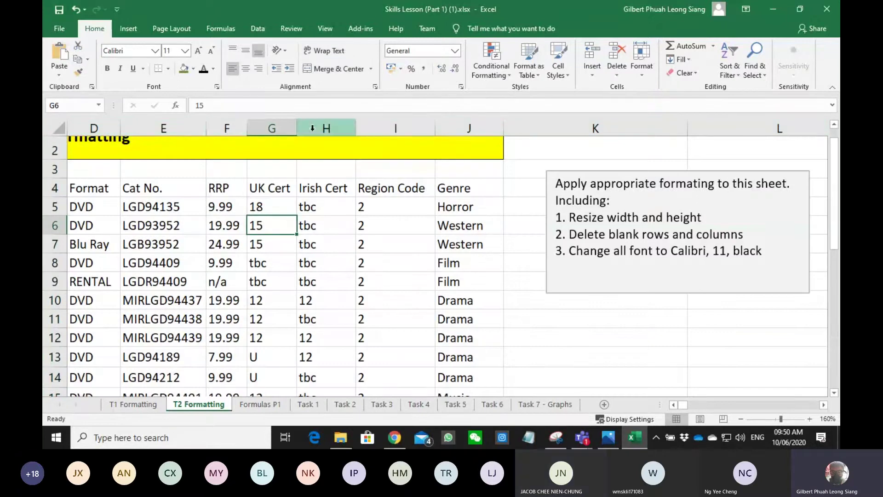
pyautogui.moveTo(296, 129)
pyautogui.mouseDown()
pyautogui.moveTo(353, 129)
pyautogui.moveTo(297, 130)
pyautogui.mouseUp()
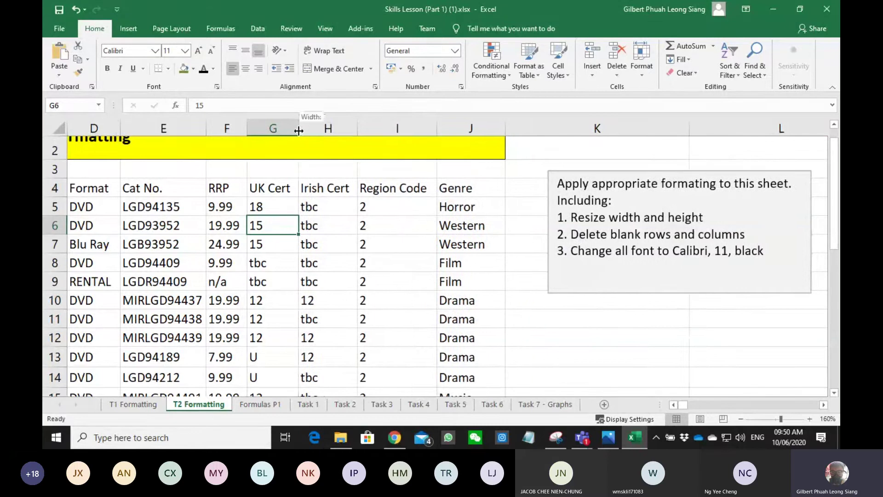
pyautogui.moveTo(356, 125); pyautogui.dragTo(520, 130)
pyautogui.doubleClick(413, 123)
pyautogui.doubleClick(521, 130)
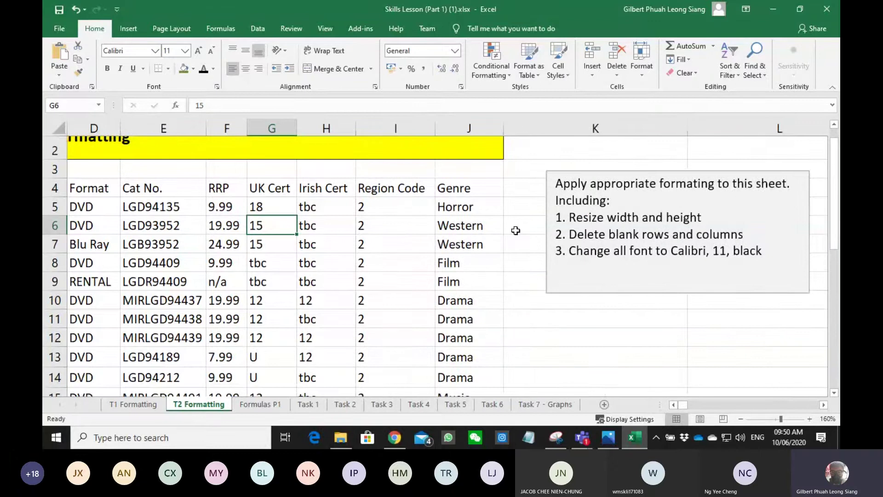
pyautogui.click(515, 269)
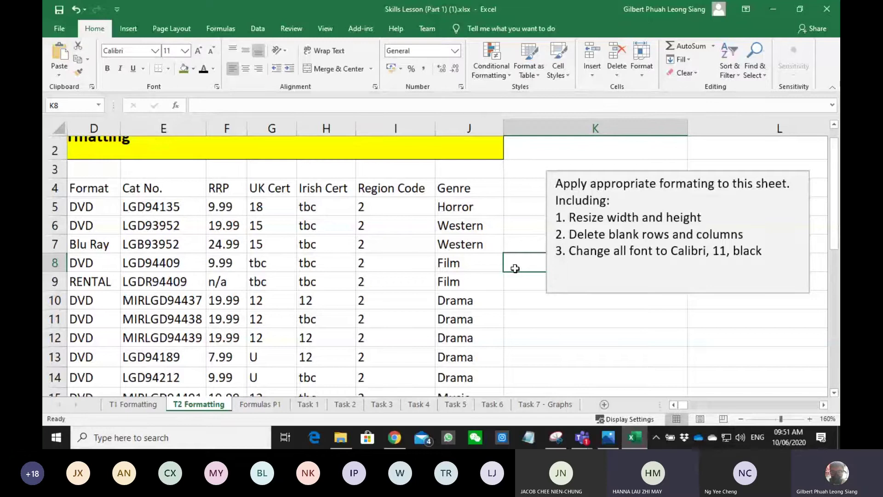
# Enter the formula =N6*N7 in cell N8 for the first Multiply problem on the Formulas P1 sheet
pyautogui.click(309, 402)
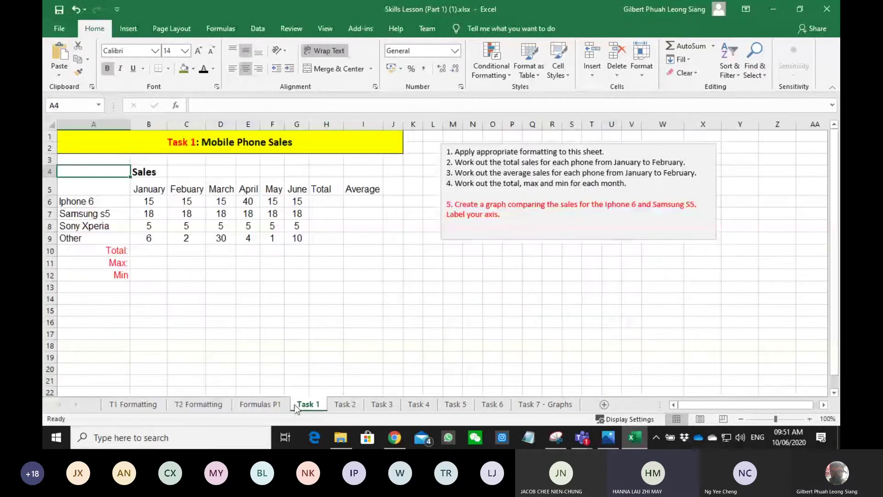
pyautogui.click(269, 402)
pyautogui.click(243, 344)
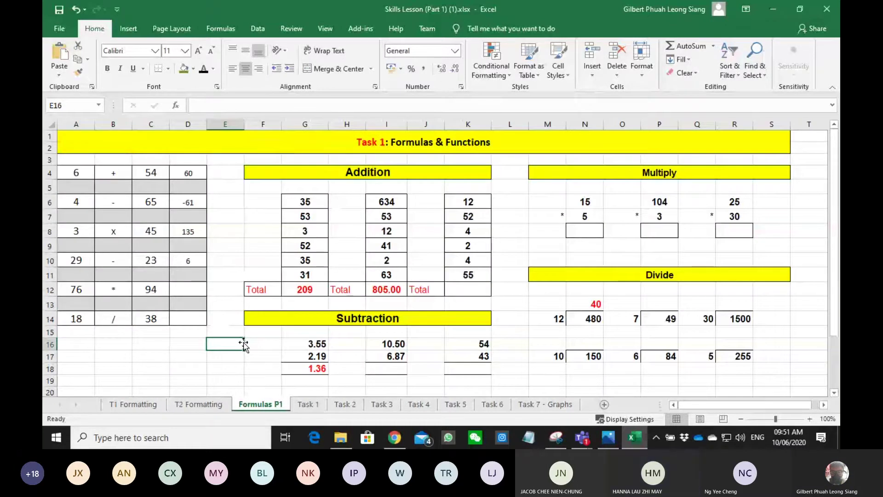
pyautogui.click(590, 231)
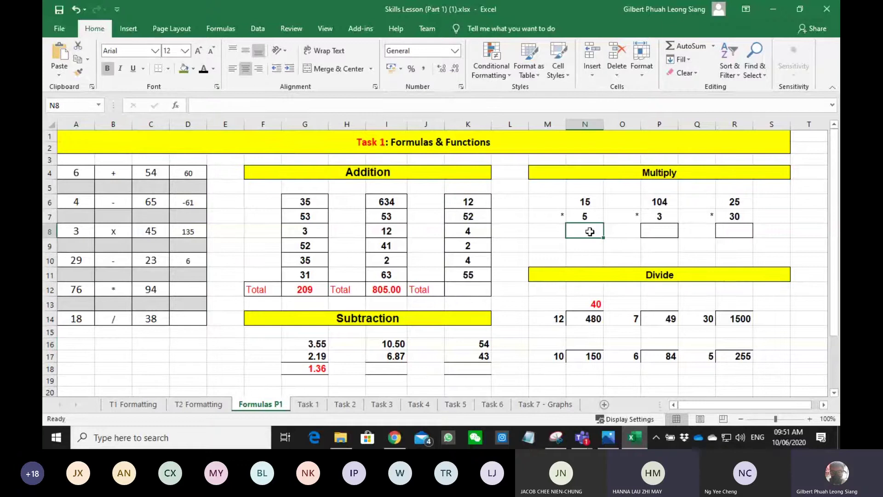
pyautogui.write('=')
pyautogui.press('Up')
pyautogui.press('Up')
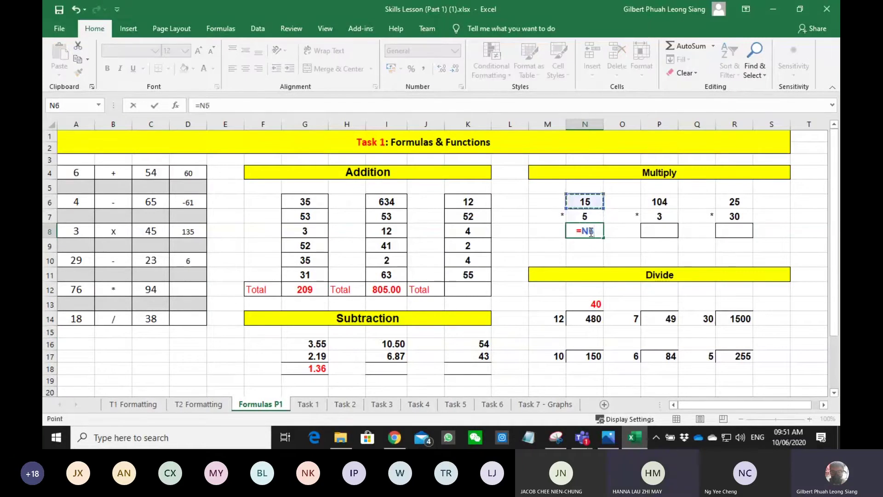
pyautogui.write('*')
pyautogui.press('Up')
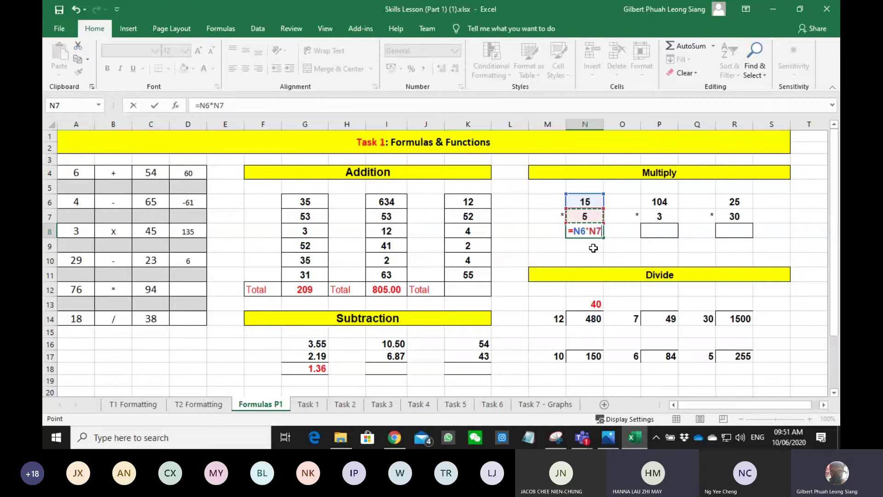
pyautogui.press('Return')
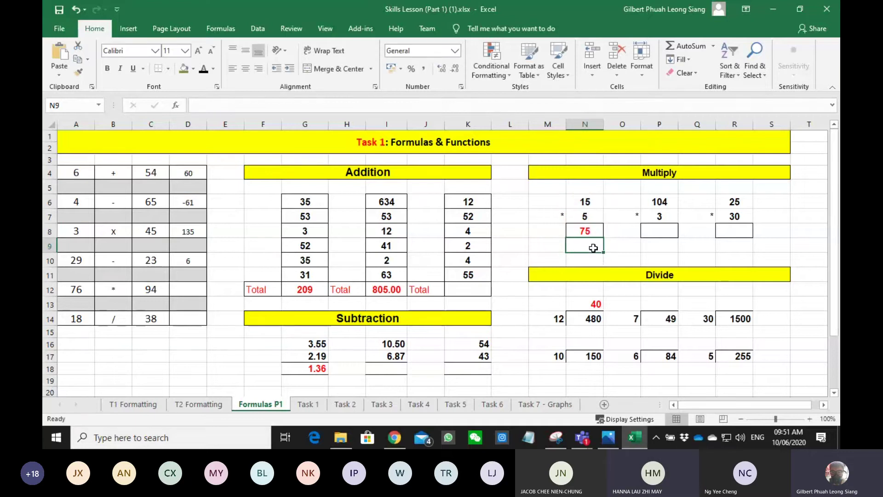
pyautogui.press('Up')
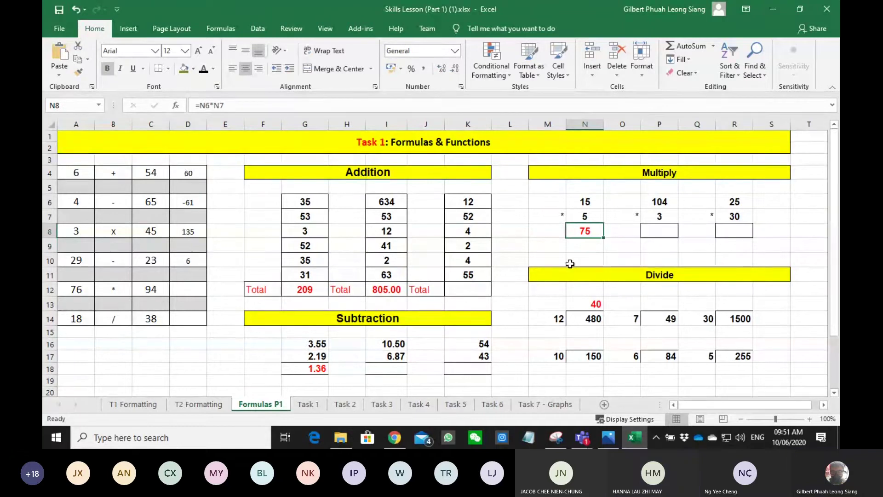
pyautogui.doubleClick(810, 418)
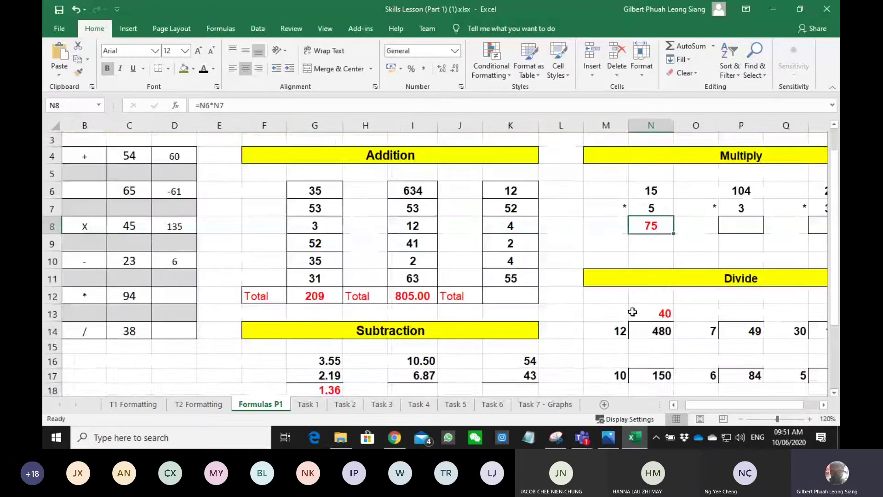
# Check which cells the multiplication formula in cell N8 refers to
pyautogui.scroll(1, 632, 313)
pyautogui.doubleClick(665, 255)
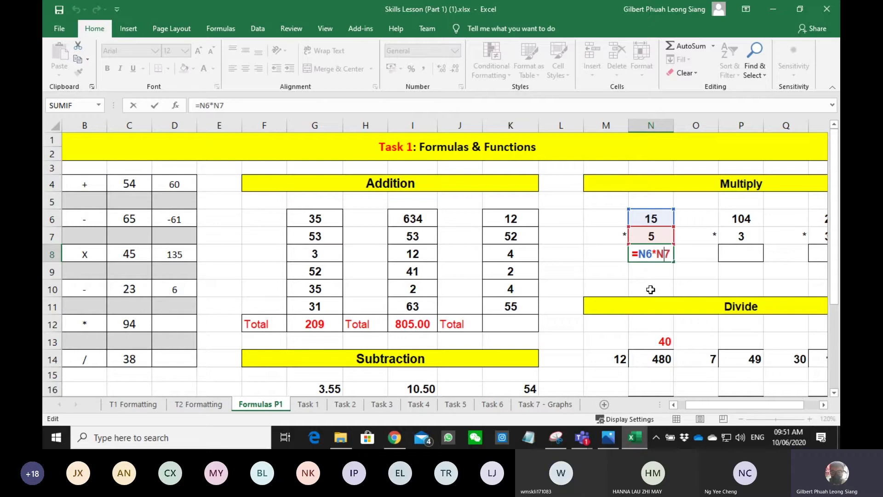
pyautogui.click(621, 282)
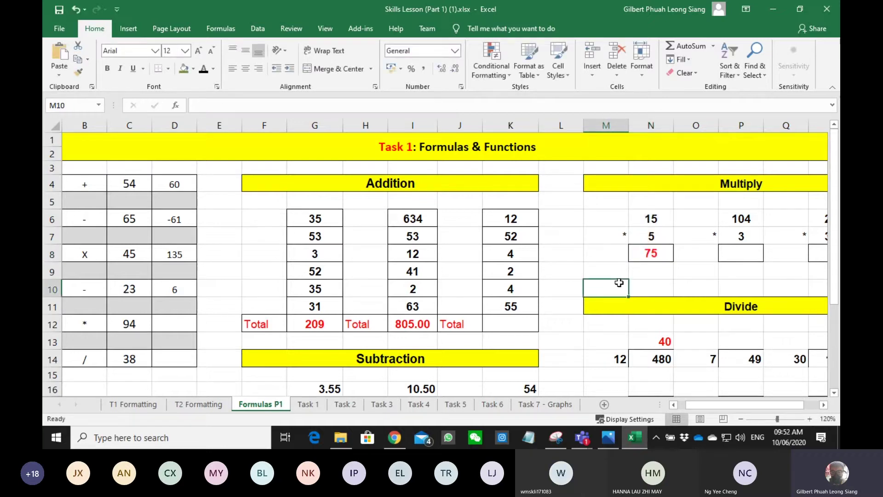
# Open the Task 1 sheet and review the instruction to apply appropriate formatting alongside the Mobile Phone Sales table
pyautogui.click(308, 404)
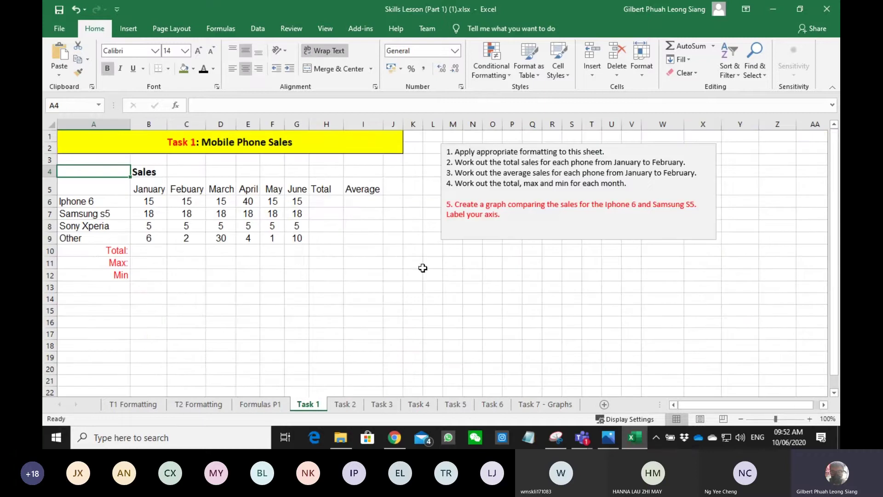
pyautogui.moveTo(468, 152); pyautogui.dragTo(601, 152)
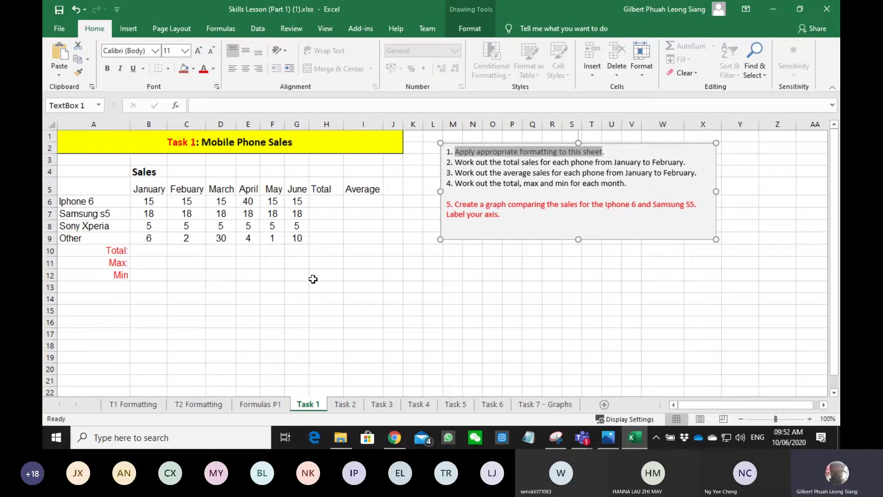
pyautogui.scroll(6, 315, 281)
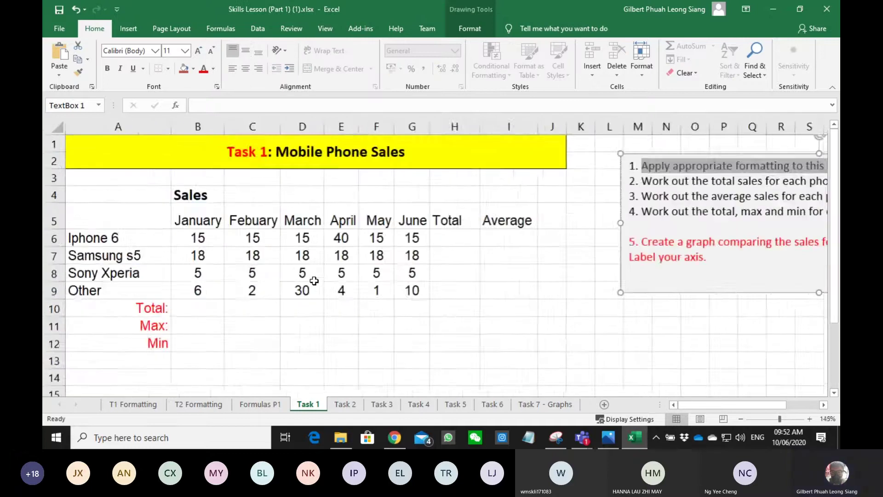
pyautogui.moveTo(711, 407); pyautogui.dragTo(690, 406)
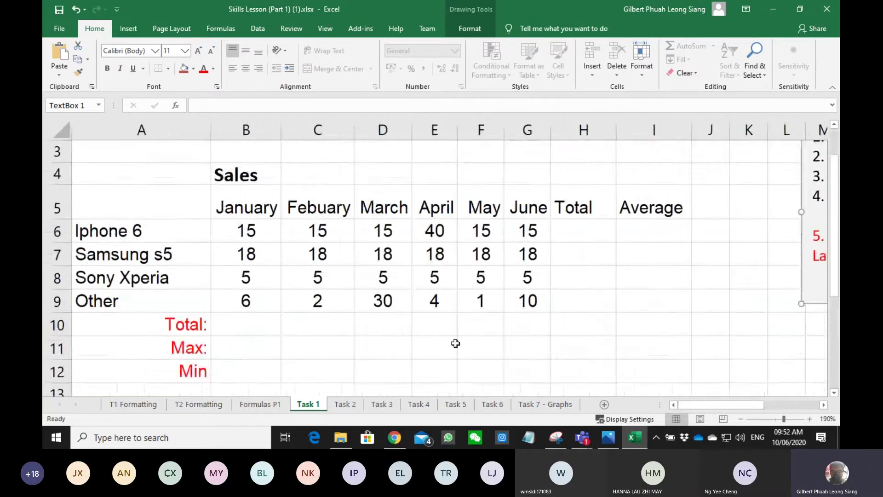
pyautogui.scroll(1, 454, 343)
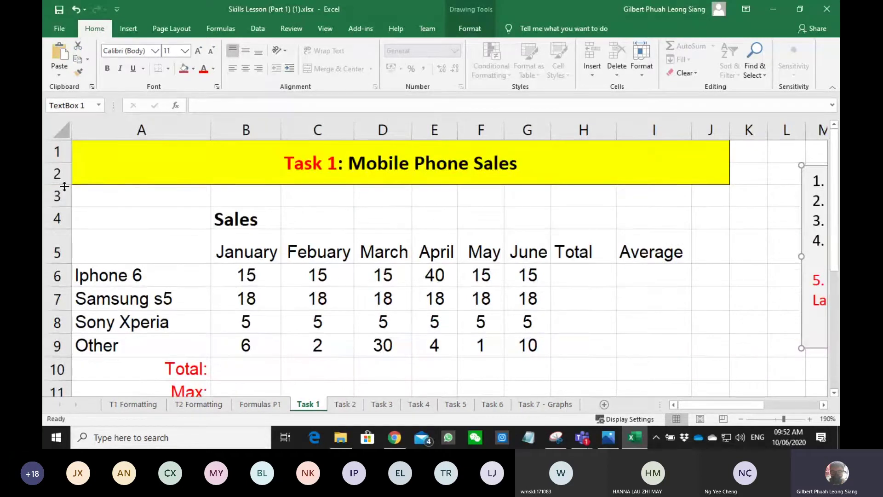
# Make the title rows 1 and 2 taller and autofit column A to its contents
pyautogui.moveTo(65, 187); pyautogui.dragTo(60, 169)
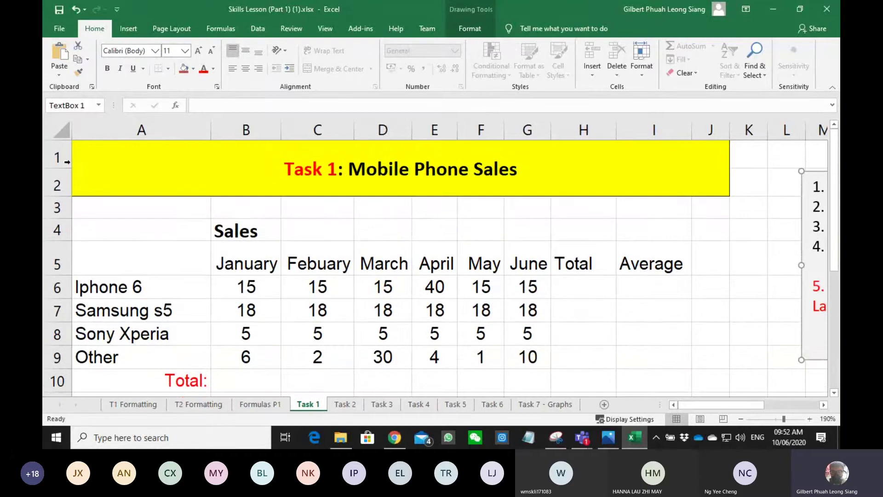
pyautogui.doubleClick(211, 129)
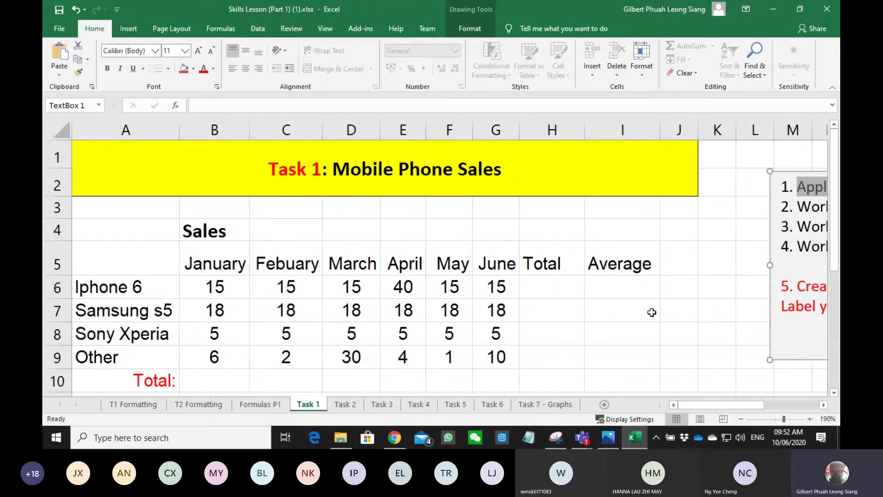
pyautogui.scroll(-1, 674, 322)
pyautogui.scroll(1, 193, 189)
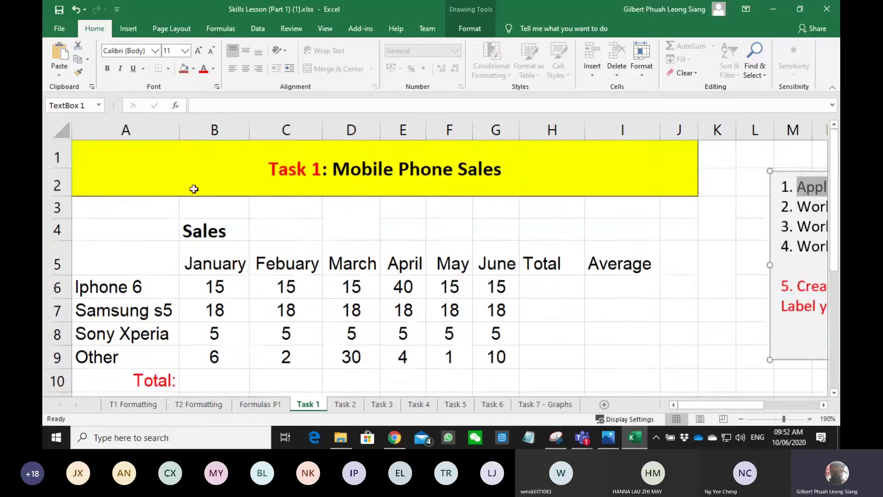
# Autofit all column widths and row heights across the entire Task 1 sheet
pyautogui.click(60, 124)
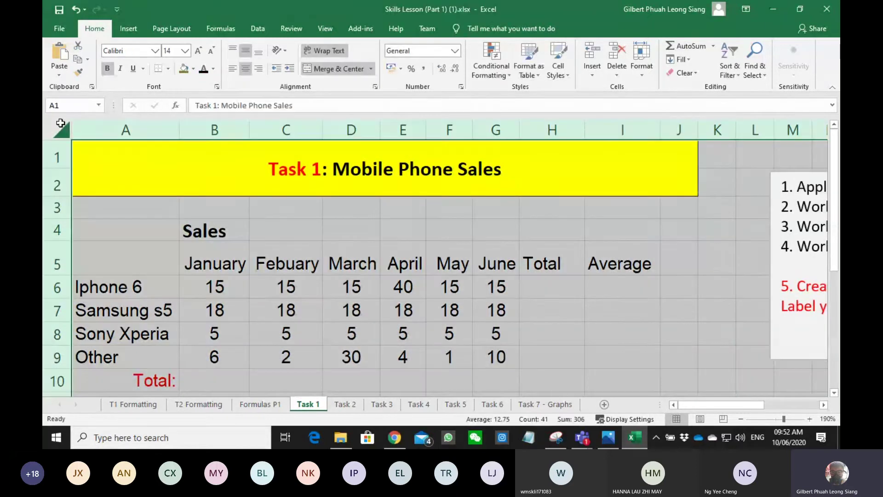
pyautogui.doubleClick(182, 132)
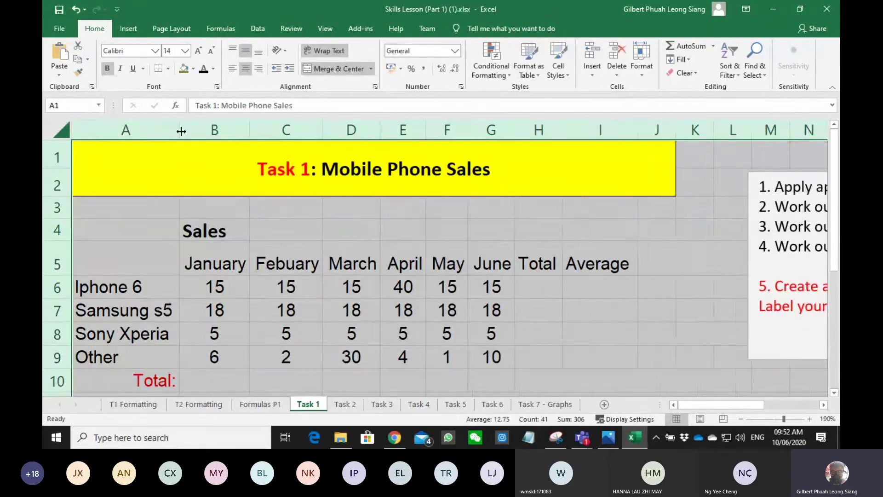
pyautogui.doubleClick(60, 167)
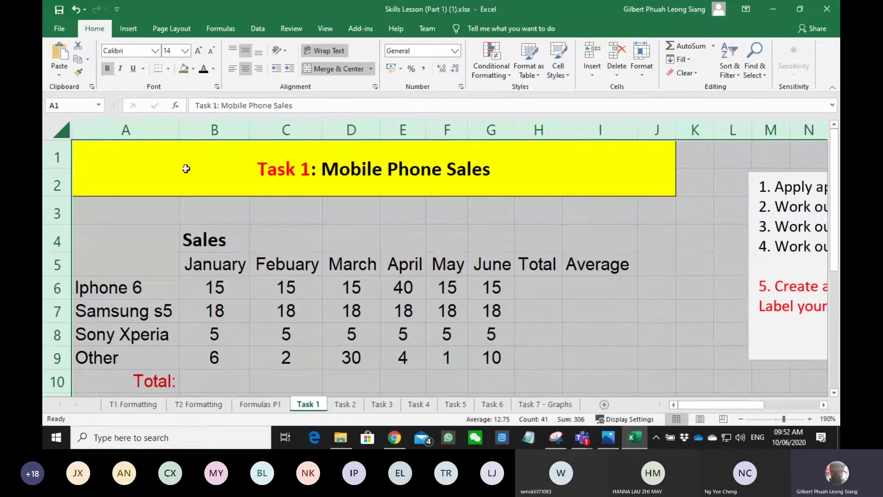
pyautogui.scroll(-2, 569, 338)
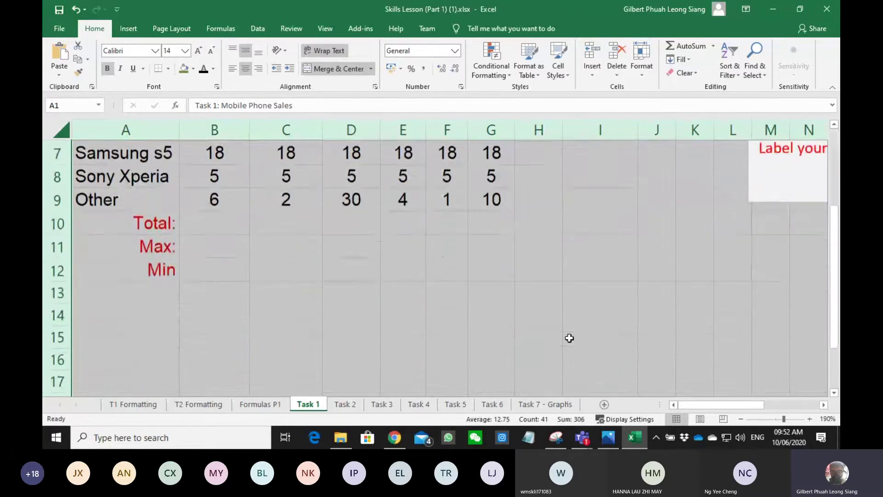
pyautogui.click(569, 338)
pyautogui.scroll(2, 570, 339)
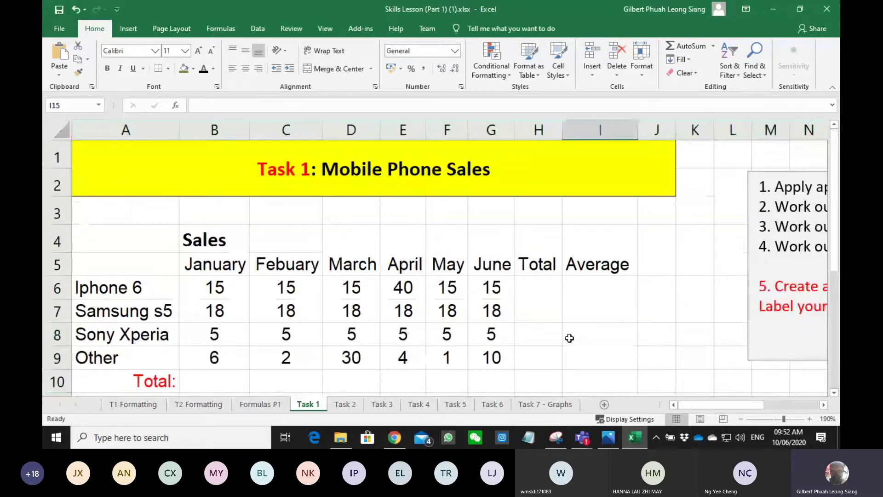
# Review the task instructions on formatting the sheet and working out the total sales for each phone
pyautogui.moveTo(695, 404); pyautogui.dragTo(718, 404)
pyautogui.moveTo(467, 187); pyautogui.dragTo(681, 187)
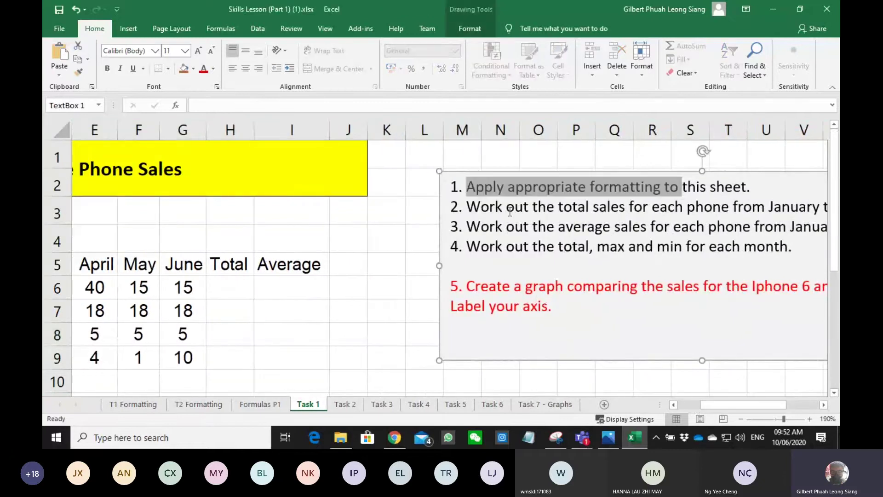
pyautogui.moveTo(467, 207); pyautogui.dragTo(731, 210)
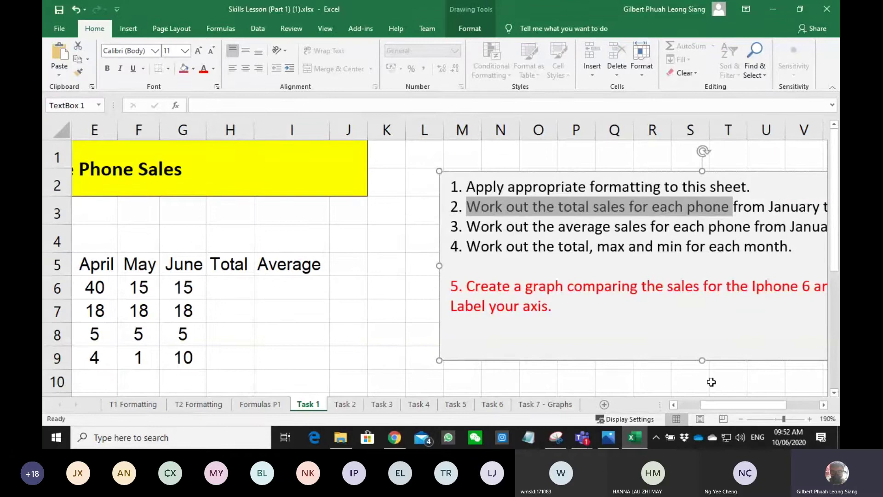
pyautogui.moveTo(720, 406); pyautogui.dragTo(685, 407)
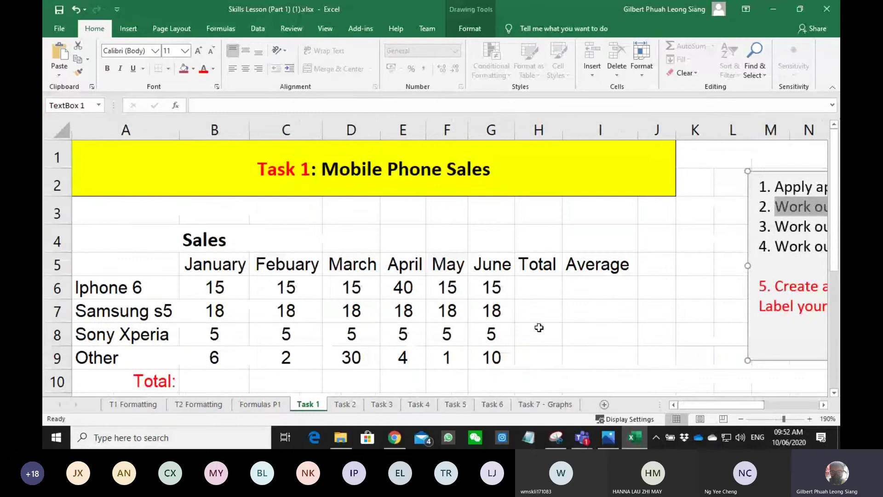
# Total the Iphone 6 sales for January and February in cell H6 with AutoSum, using =SUM(B6:C6)
pyautogui.scroll(-1, 539, 324)
pyautogui.click(538, 205)
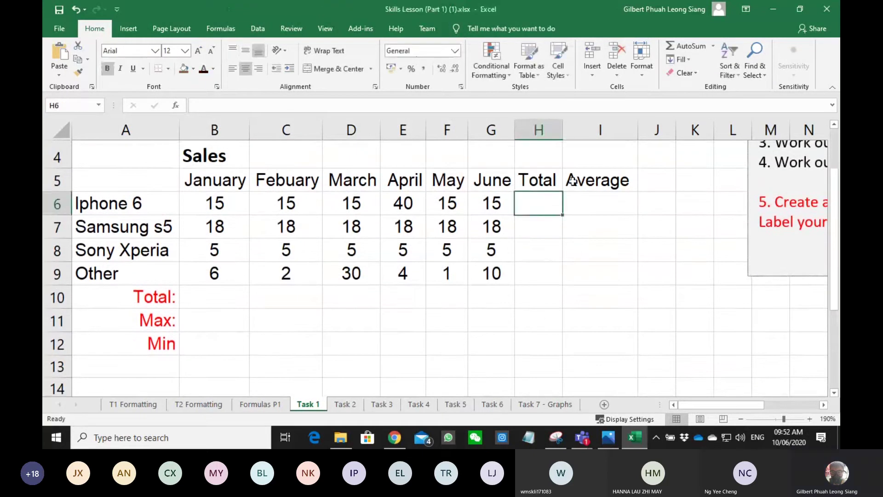
pyautogui.click(686, 46)
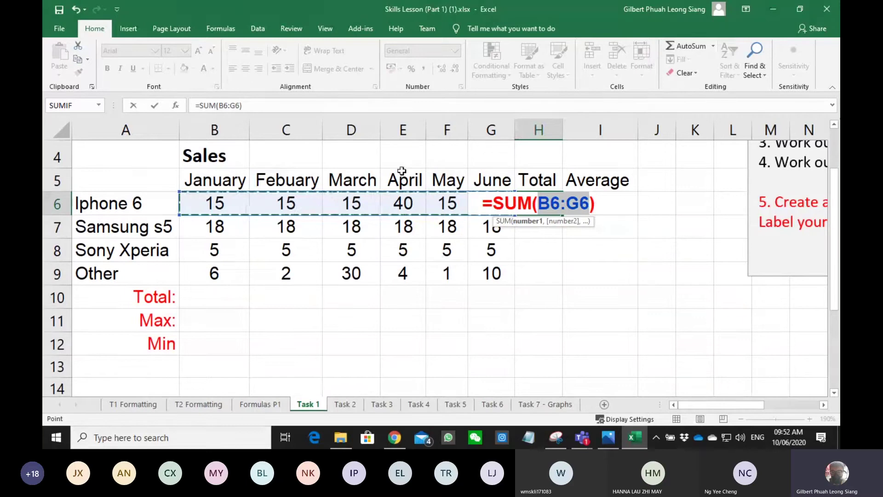
pyautogui.moveTo(231, 198); pyautogui.dragTo(270, 204)
pyautogui.press('Return')
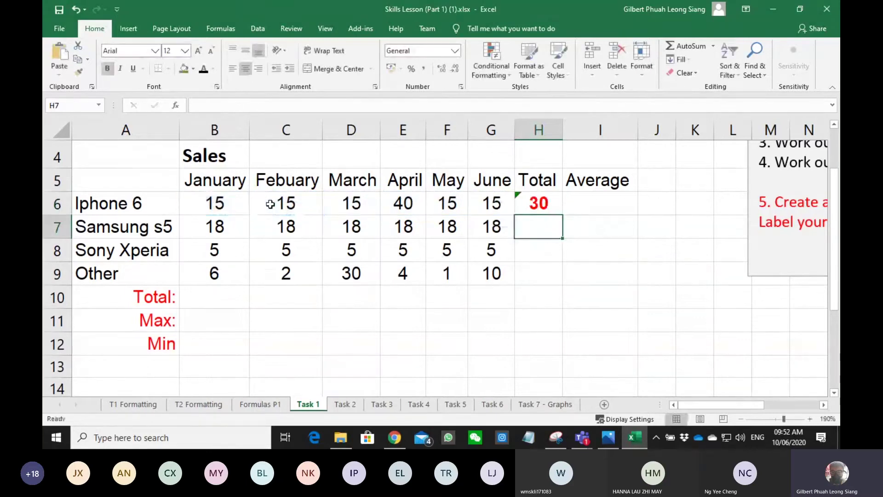
pyautogui.press('Up')
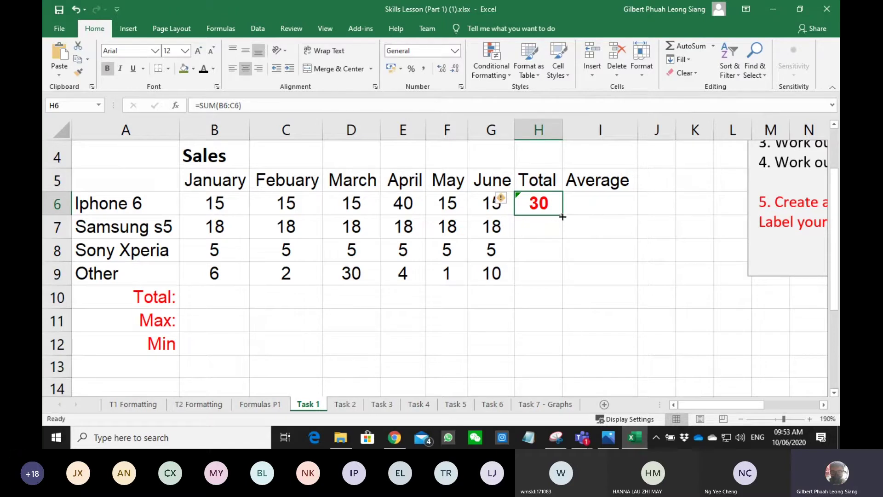
# Fill the H6 total formula down to H9 and check the cell references in the copied formulas
pyautogui.moveTo(562, 216); pyautogui.dragTo(563, 216)
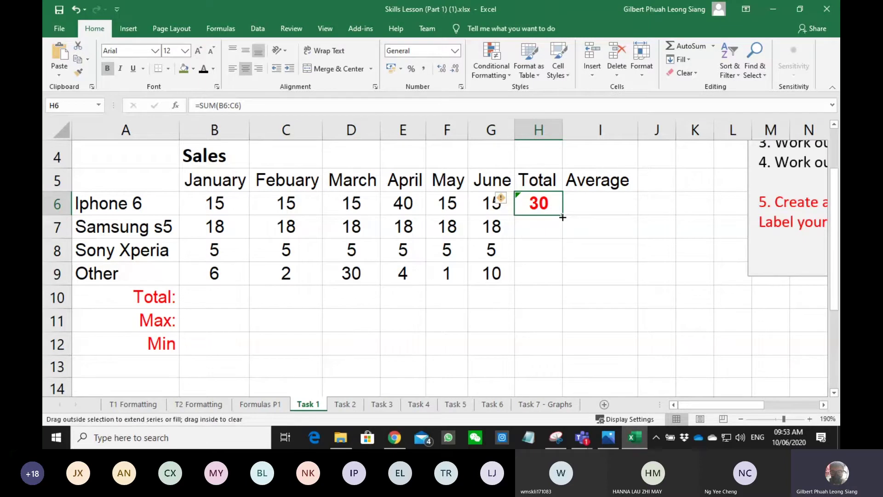
pyautogui.moveTo(562, 217); pyautogui.dragTo(566, 283)
pyautogui.click(601, 251)
pyautogui.click(539, 228)
pyautogui.doubleClick(539, 228)
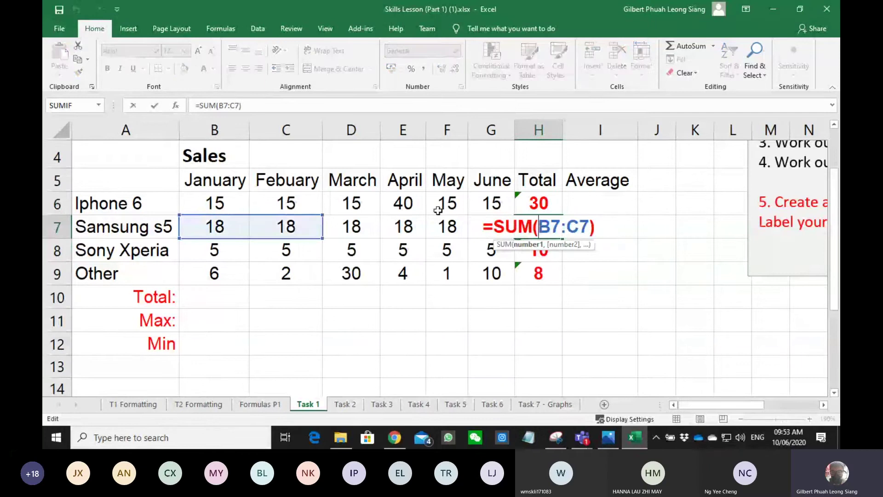
pyautogui.press('Return')
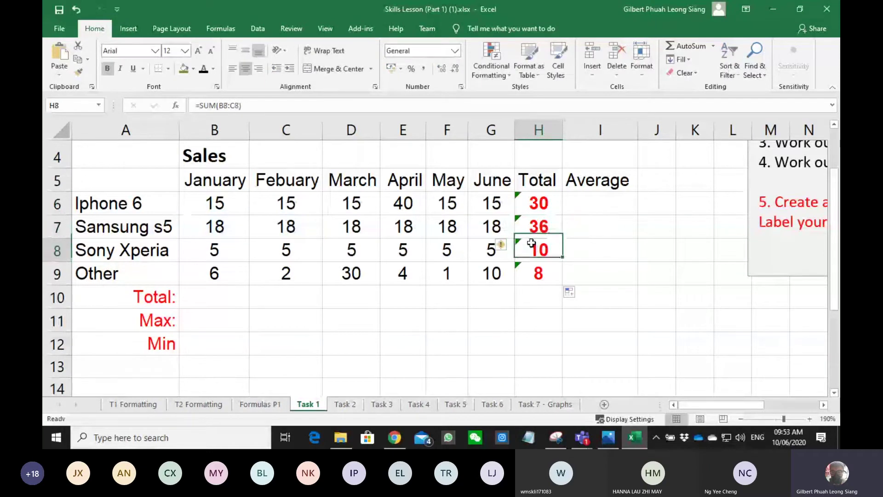
pyautogui.doubleClick(540, 255)
pyautogui.press('Escape')
pyautogui.doubleClick(537, 273)
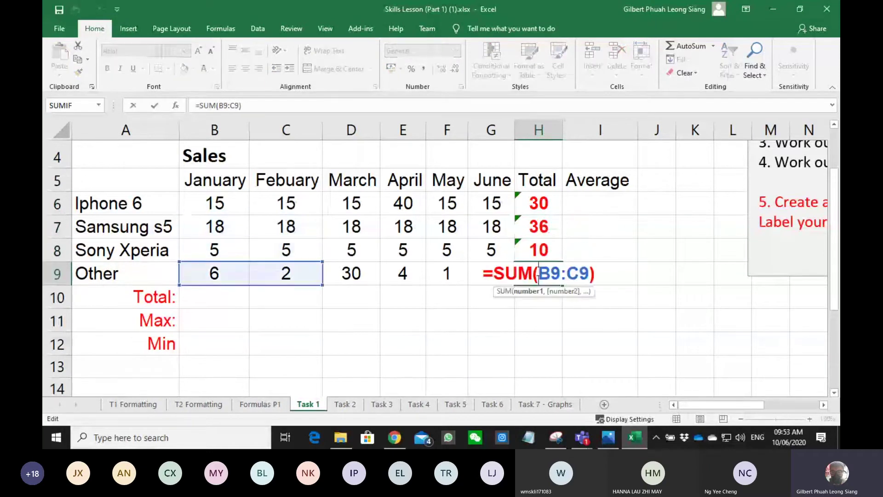
pyautogui.press('Escape')
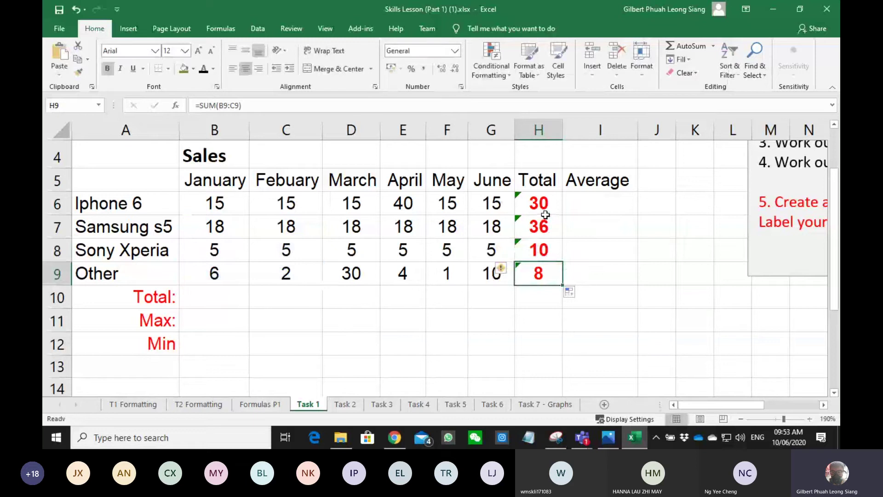
# Clear the copied totals from cells H7:H9
pyautogui.click(540, 203)
pyautogui.click(541, 230)
pyautogui.moveTo(542, 241); pyautogui.dragTo(540, 275)
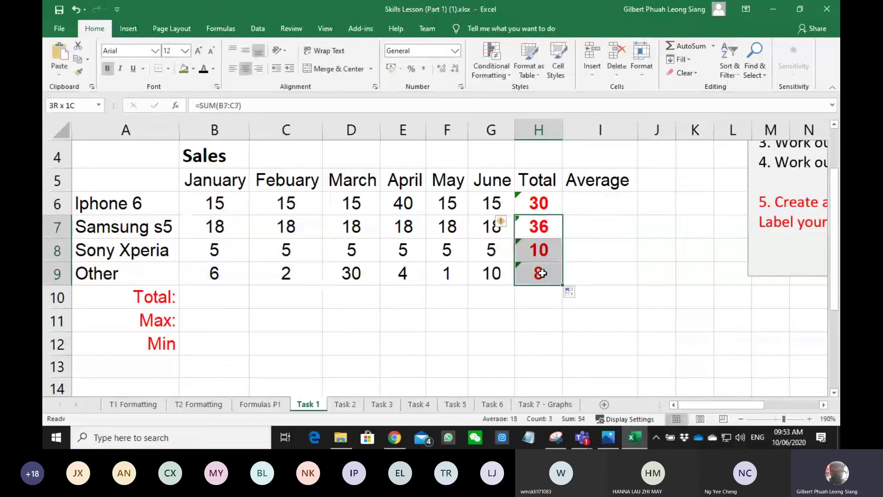
pyautogui.press('Delete')
# Copy the Iphone 6 total formula from H6 to the other three phones in H7:H9 with the fill handle
pyautogui.click(540, 203)
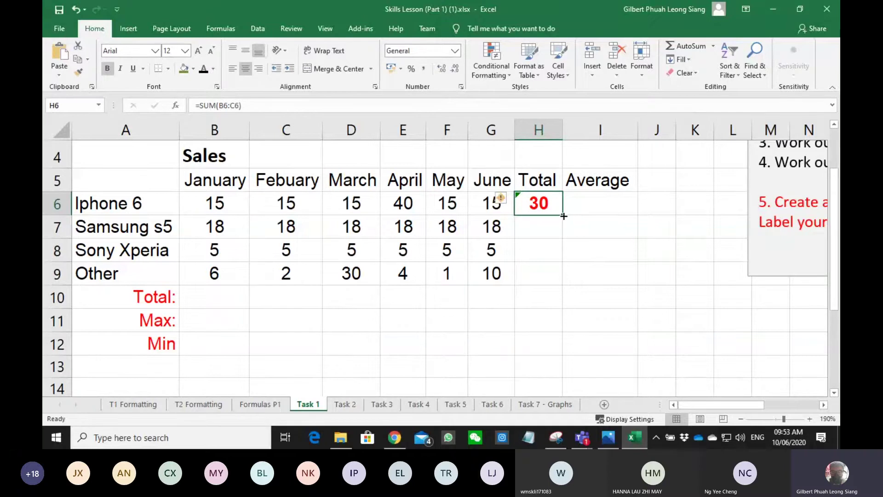
pyautogui.scroll(5, 563, 220)
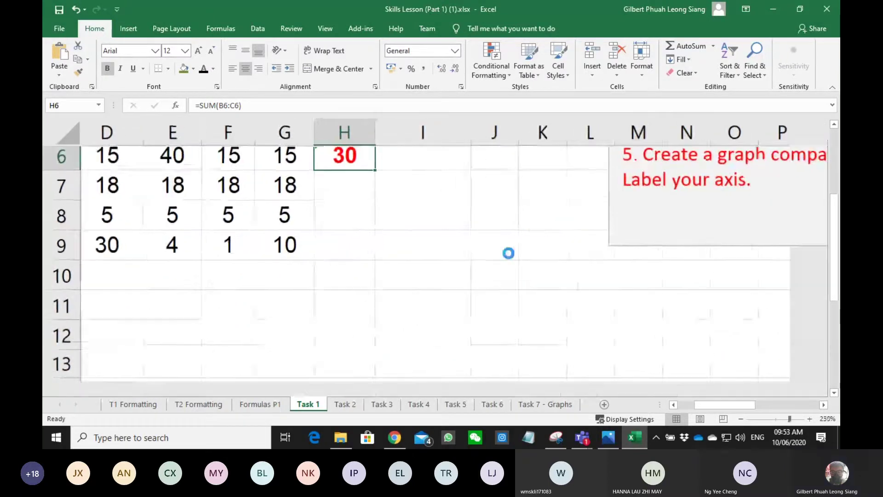
pyautogui.scroll(2, 440, 219)
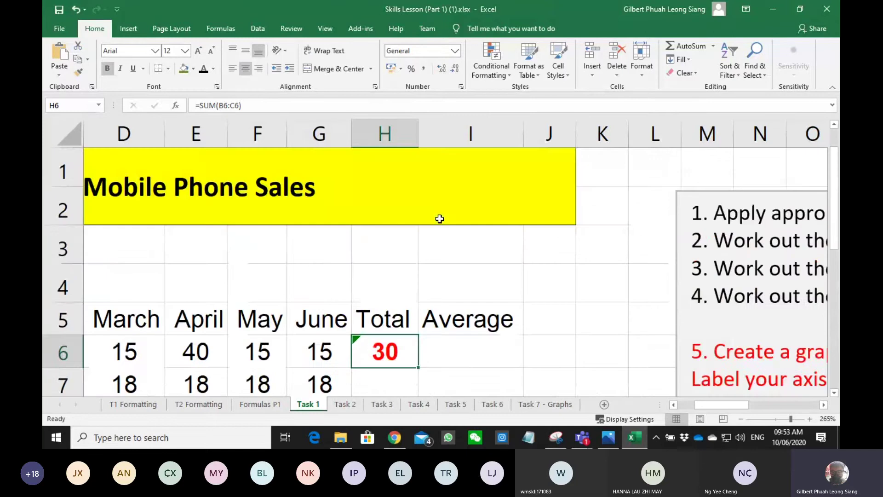
pyautogui.scroll(-2, 440, 219)
pyautogui.scroll(1, 440, 250)
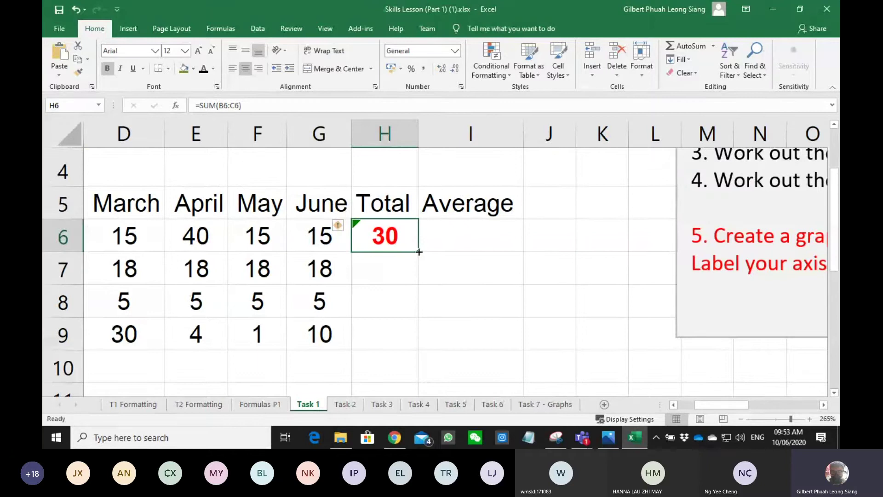
pyautogui.moveTo(419, 252); pyautogui.dragTo(417, 314)
pyautogui.moveTo(418, 326); pyautogui.dragTo(417, 339)
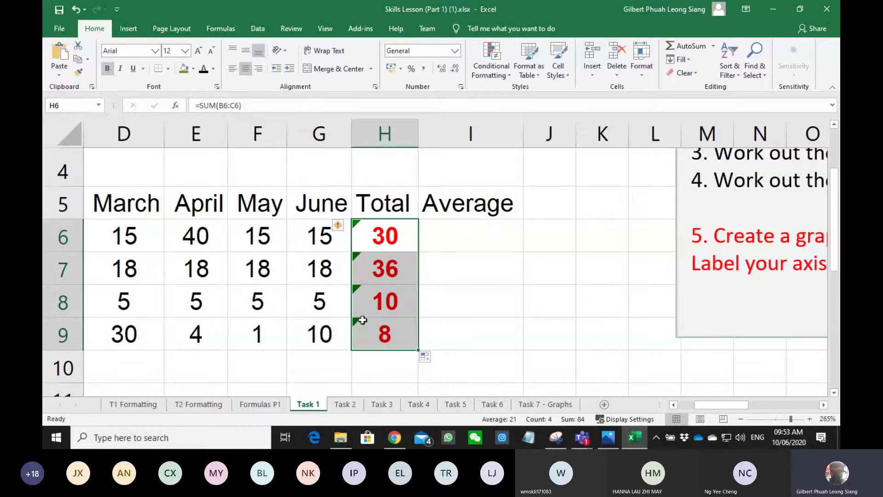
pyautogui.click(353, 273)
pyautogui.scroll(-3, 354, 273)
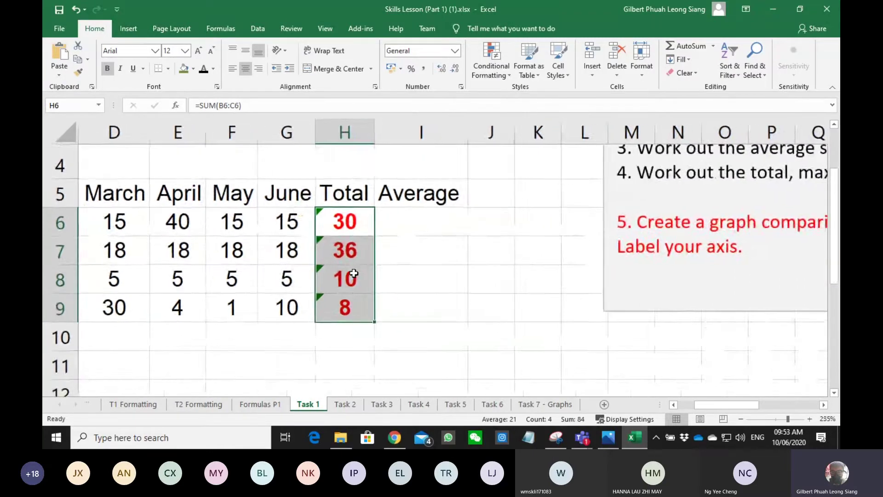
pyautogui.moveTo(705, 405); pyautogui.dragTo(662, 400)
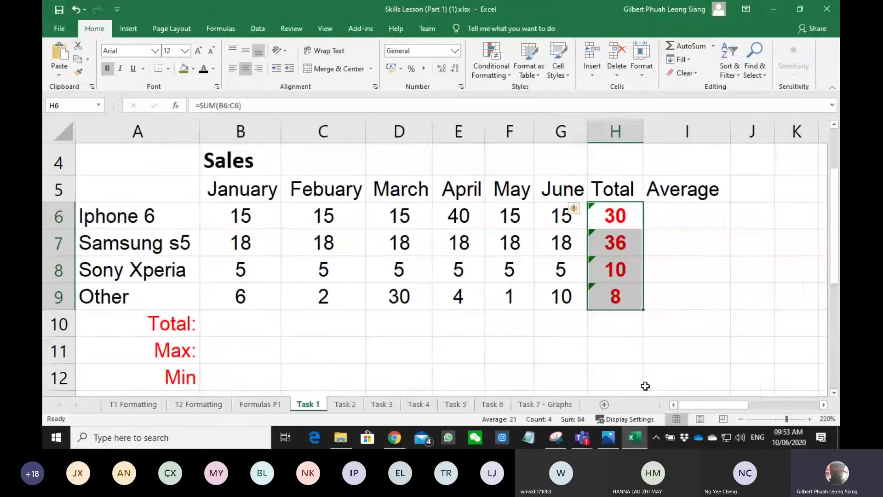
# Read instruction 3 beside the table about average sales per phone, and return to the Iphone 6 Average cell I6
pyautogui.scroll(-1, 602, 344)
pyautogui.scroll(-2, 602, 345)
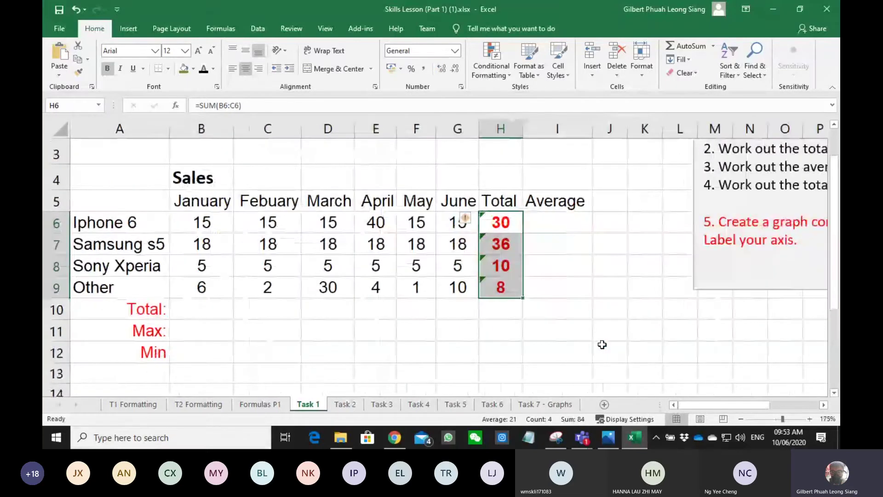
pyautogui.scroll(1, 602, 344)
pyautogui.click(602, 345)
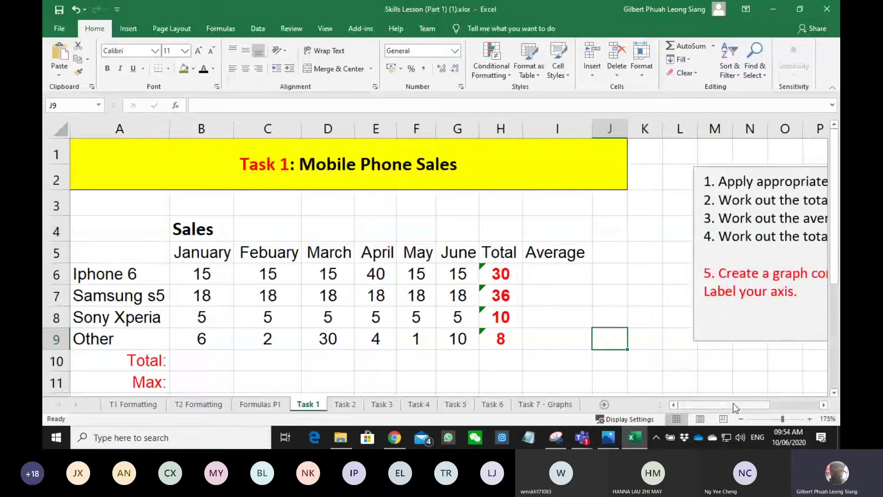
pyautogui.moveTo(733, 403); pyautogui.dragTo(760, 405)
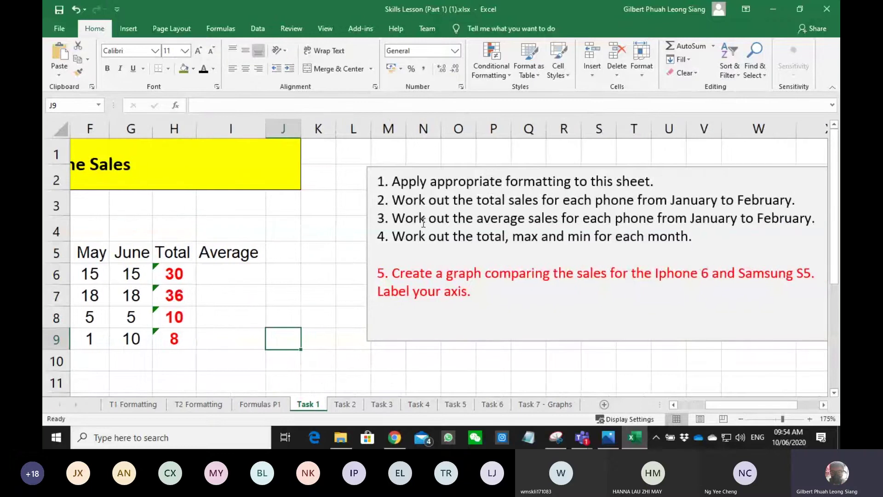
pyautogui.moveTo(417, 223); pyautogui.dragTo(782, 222)
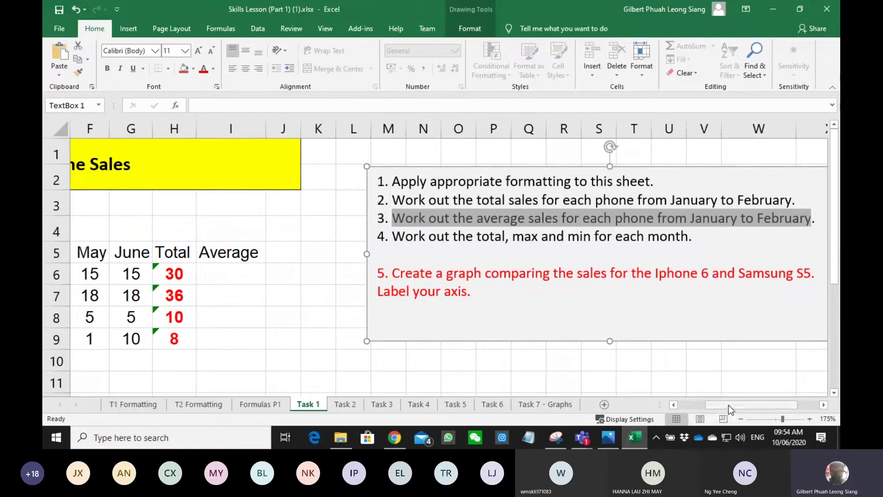
pyautogui.moveTo(728, 405); pyautogui.dragTo(644, 399)
pyautogui.click(551, 275)
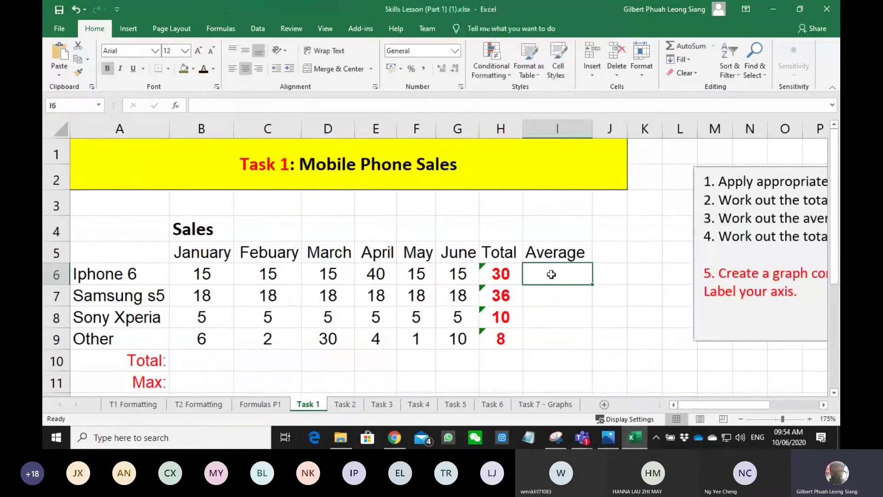
pyautogui.write('=av')
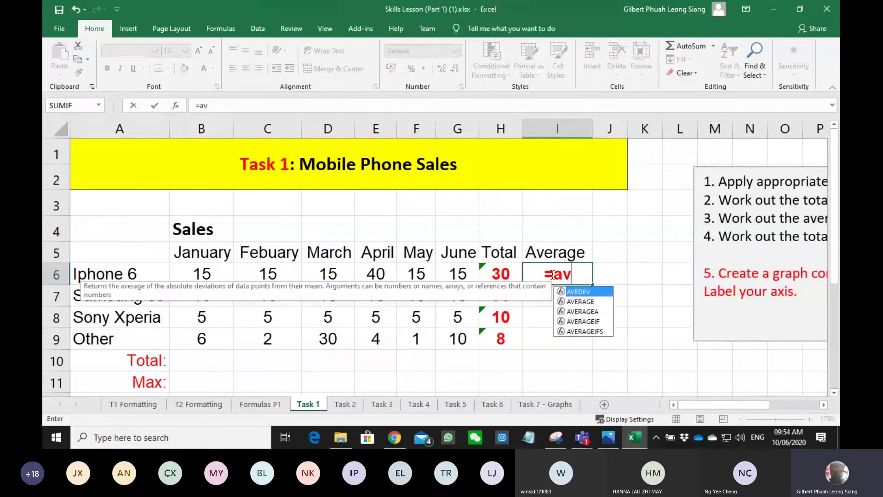
pyautogui.press('Down')
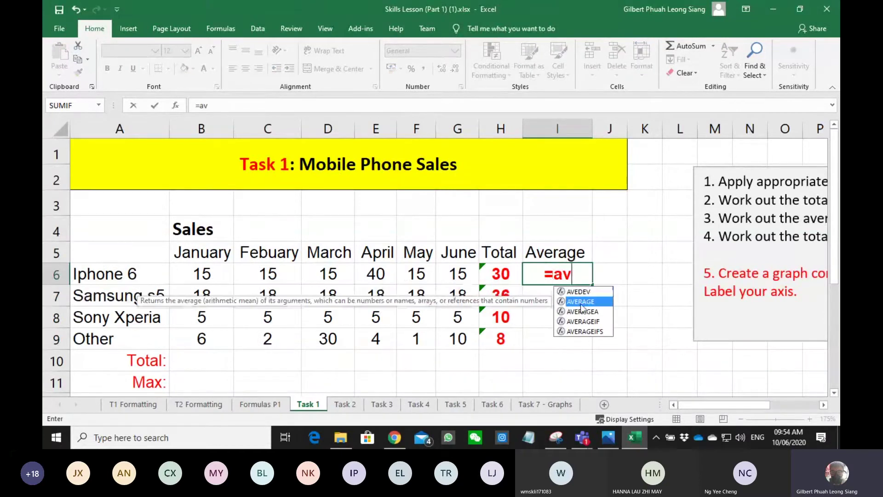
pyautogui.press('Escape')
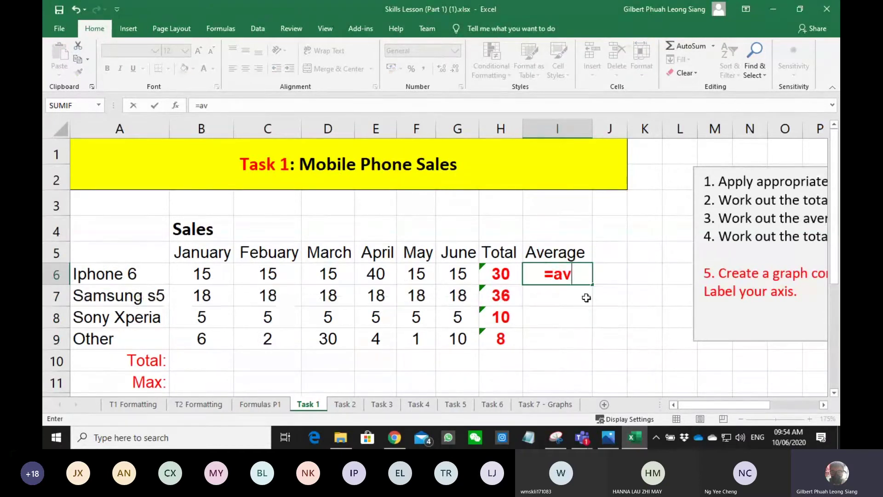
pyautogui.moveTo(582, 273); pyautogui.dragTo(551, 275)
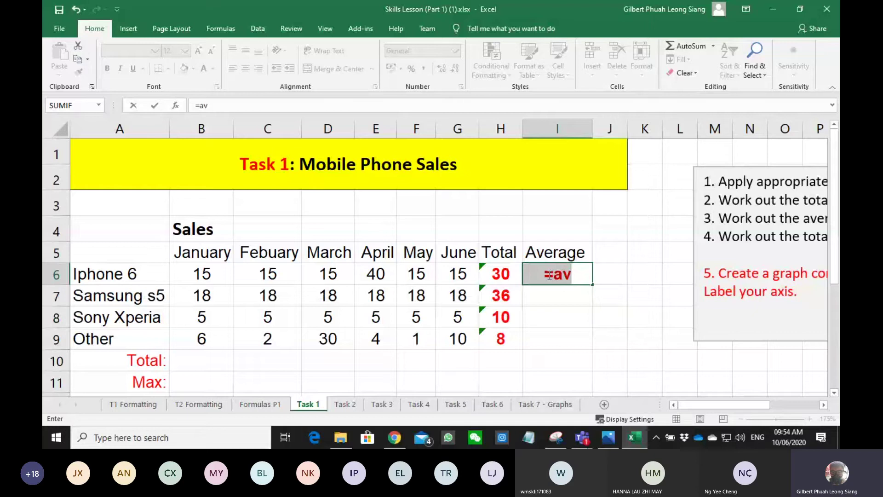
pyautogui.press('BackSpace')
pyautogui.press('Escape')
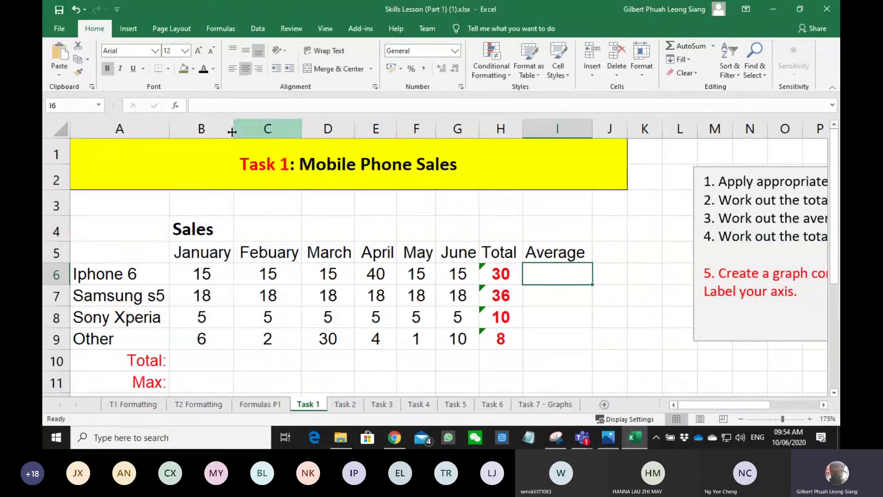
# Open Insert Function for cell I6 and search for "average"
pyautogui.click(175, 107)
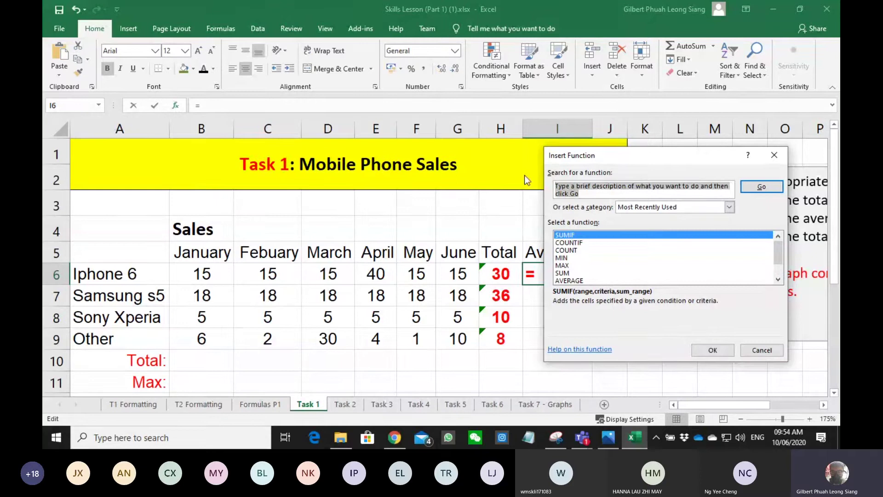
pyautogui.write('average')
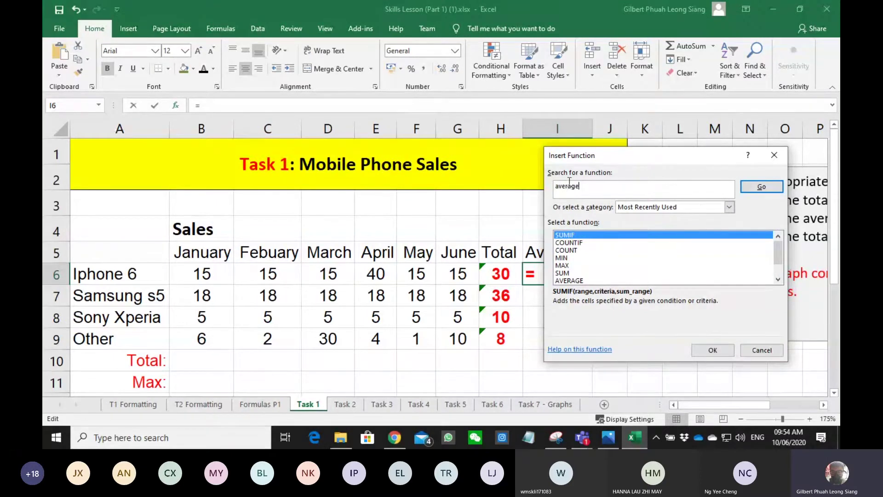
pyautogui.click(777, 189)
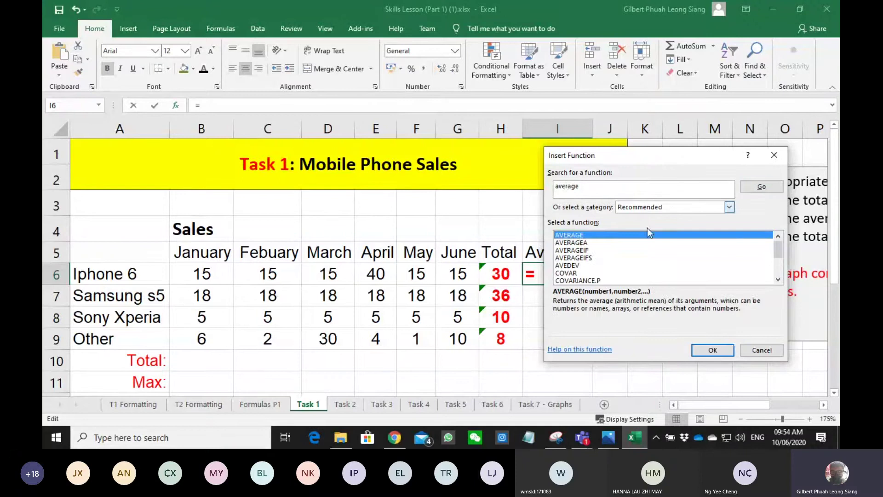
# Browse the suggested average functions and read the descriptions of AVERAGEA, AVERAGEIF, AVERAGEIFS and COVARIANCE.P
pyautogui.scroll(-2, 580, 248)
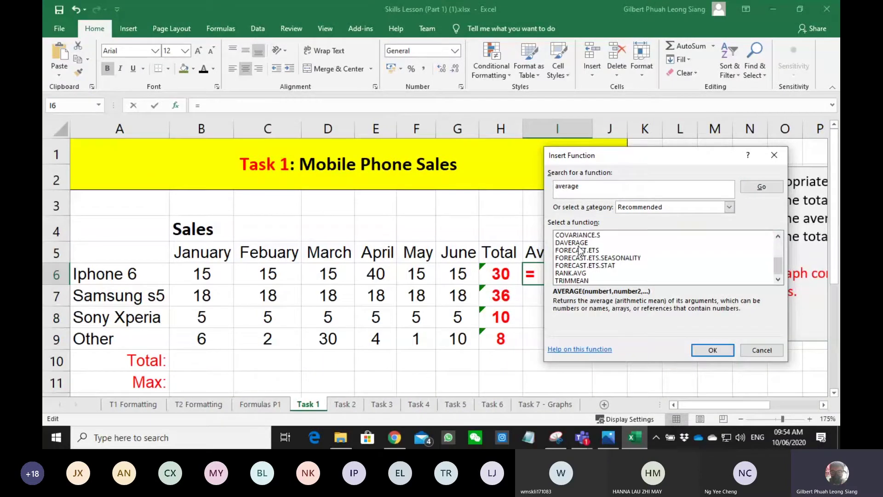
pyautogui.scroll(2, 581, 279)
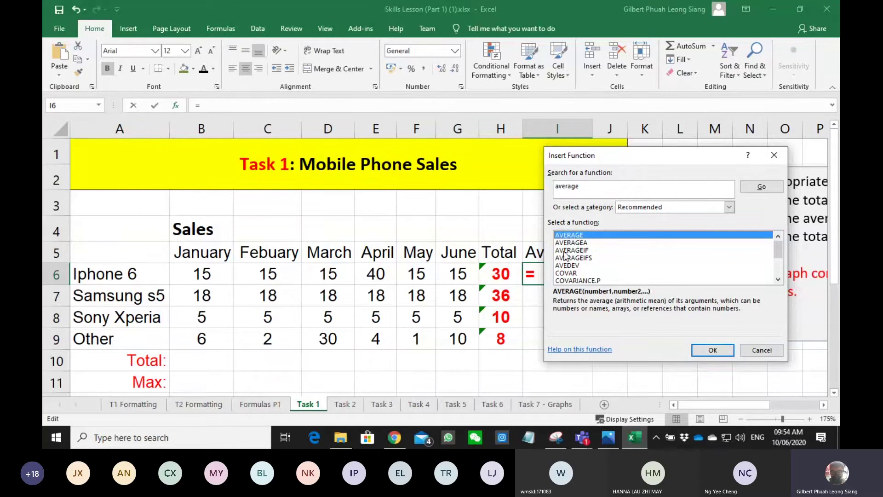
pyautogui.click(568, 243)
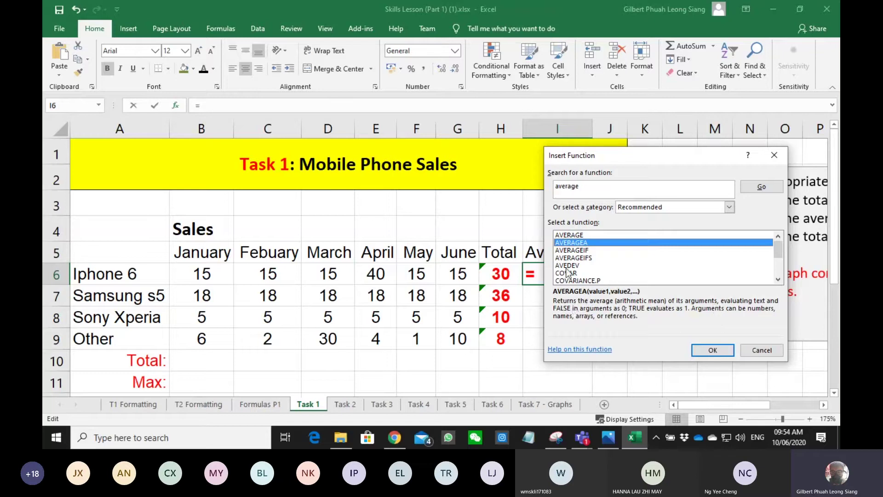
pyautogui.click(572, 250)
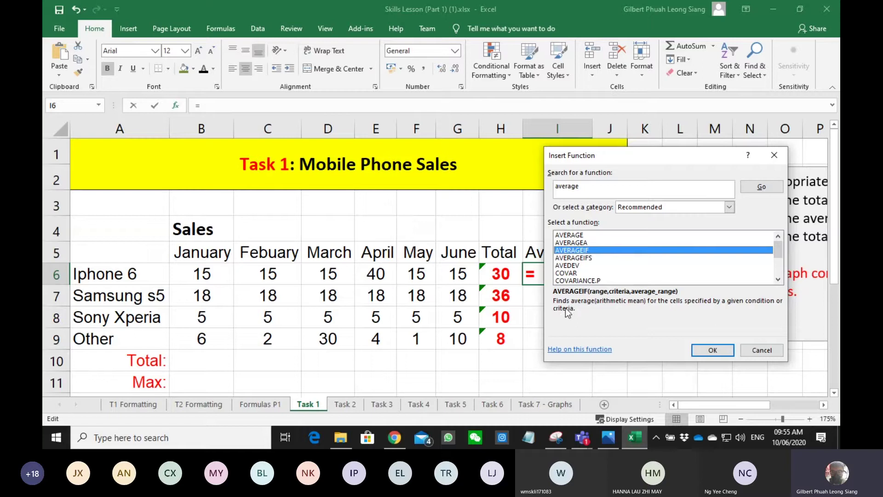
pyautogui.click(572, 258)
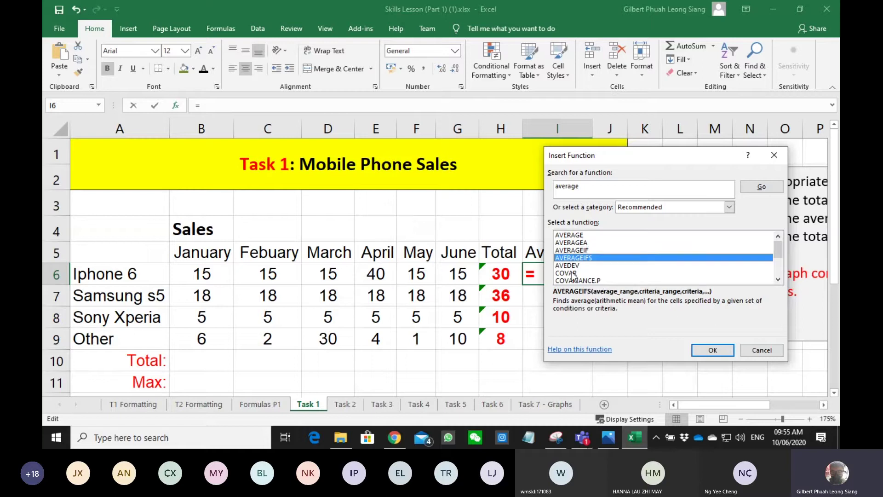
pyautogui.press('Down')
pyautogui.press('Down')
pyautogui.press('Down')
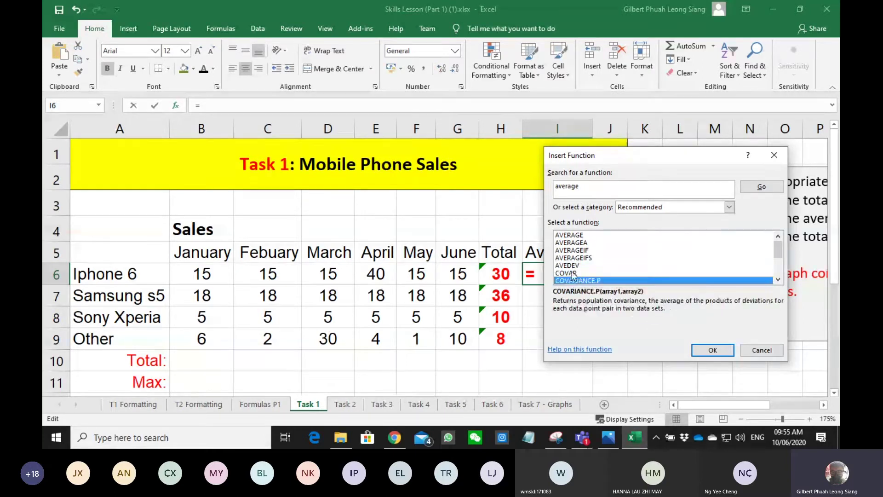
# Insert the AVERAGE function in I6 for the Iphone 6 January and February sales, using the range B6:C6
pyautogui.click(572, 235)
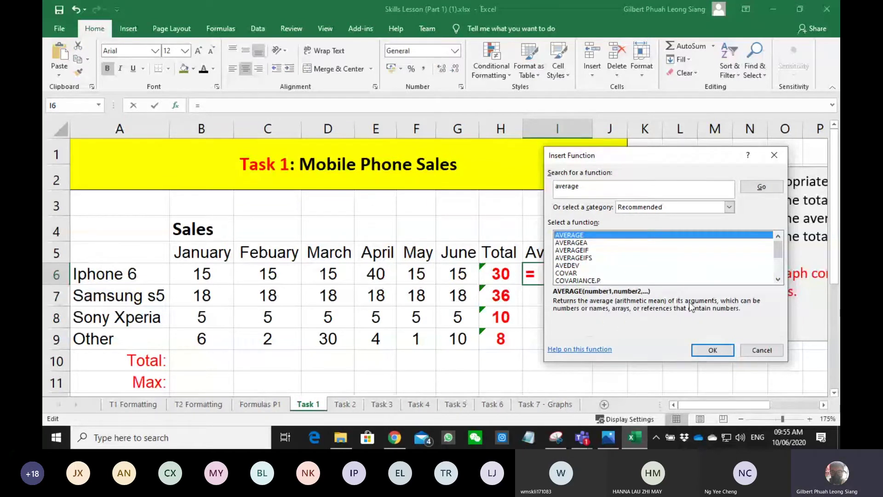
pyautogui.click(720, 353)
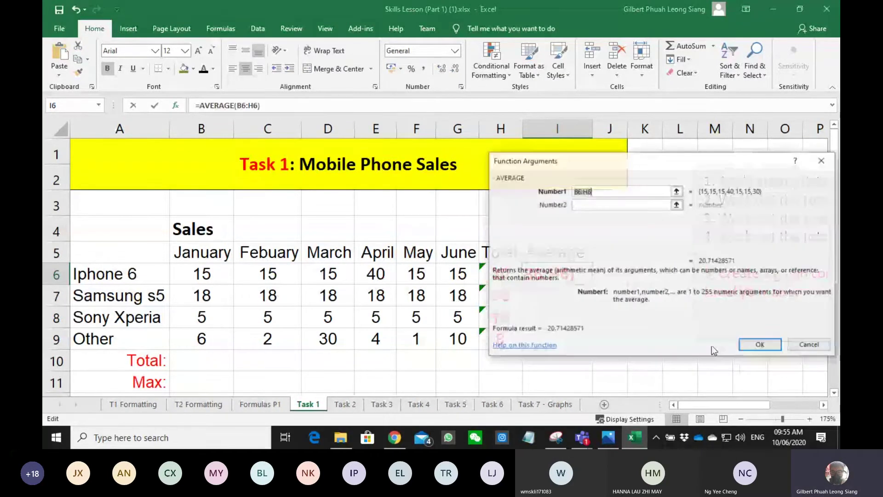
pyautogui.click(213, 272)
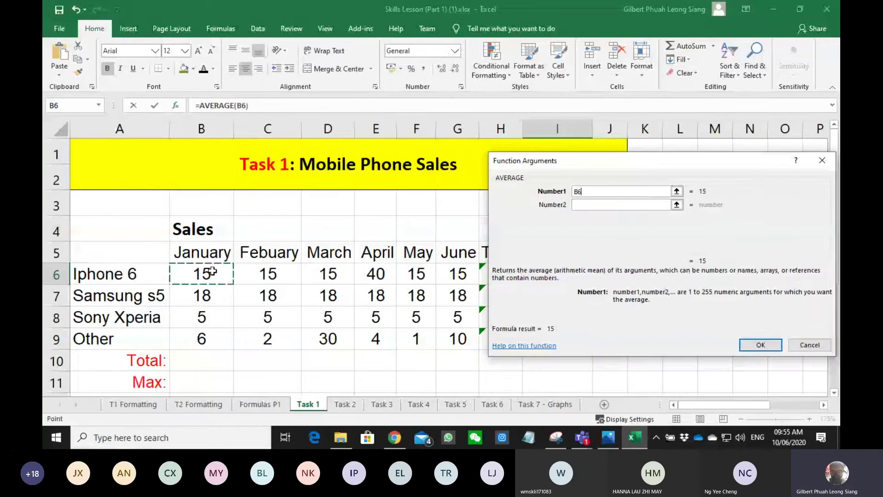
pyautogui.moveTo(212, 271); pyautogui.dragTo(283, 274)
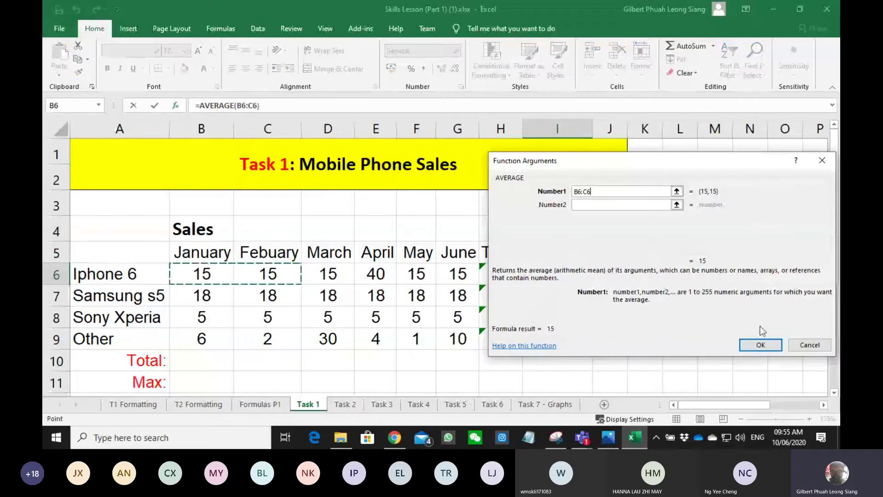
pyautogui.moveTo(222, 271); pyautogui.dragTo(251, 273)
pyautogui.click(776, 346)
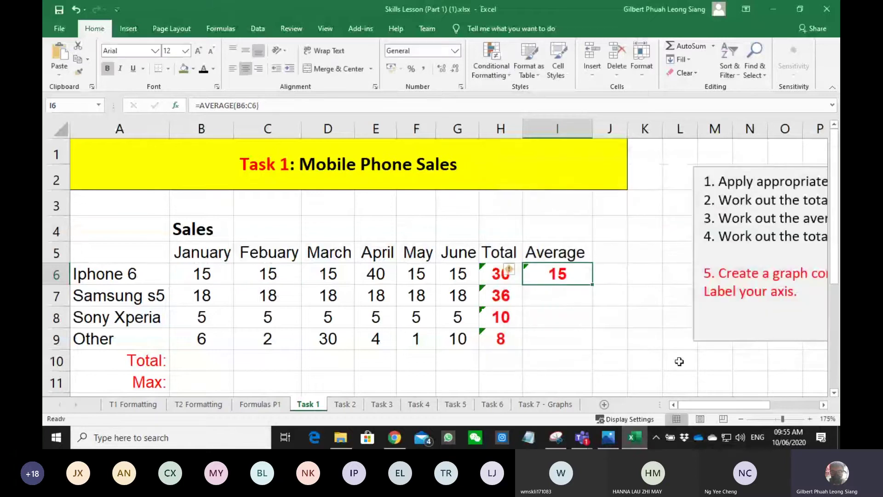
# Fill the Iphone 6 average formula from I6 down to the other three phones in I7:I9
pyautogui.moveTo(692, 405); pyautogui.dragTo(640, 395)
pyautogui.moveTo(593, 285); pyautogui.dragTo(592, 346)
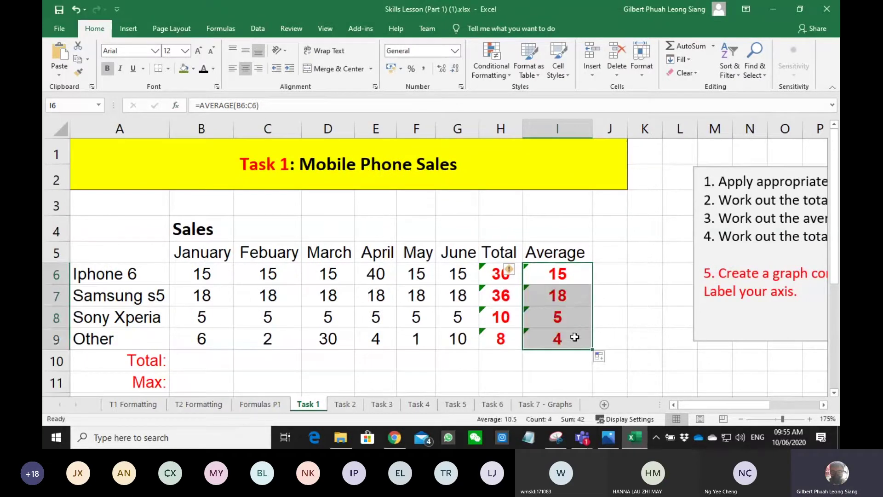
pyautogui.click(663, 343)
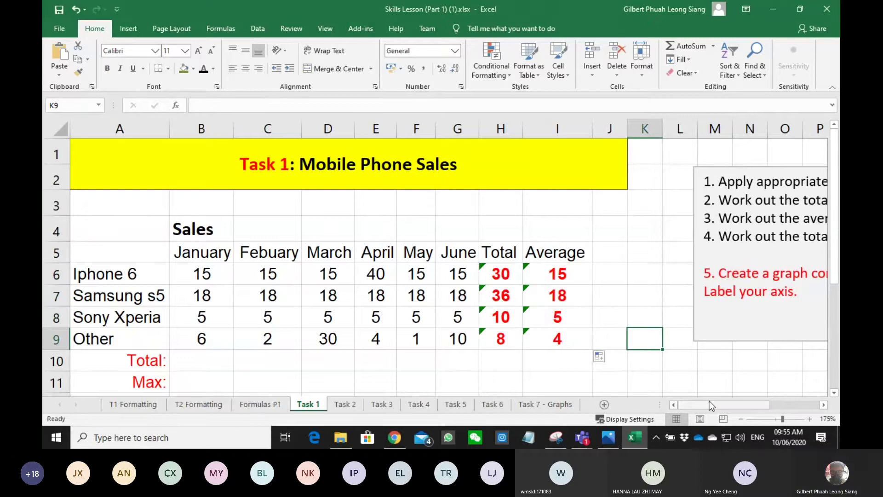
# Read instruction 4 about the total, max and min for each month, and return to those rows of the table
pyautogui.moveTo(709, 402); pyautogui.dragTo(725, 407)
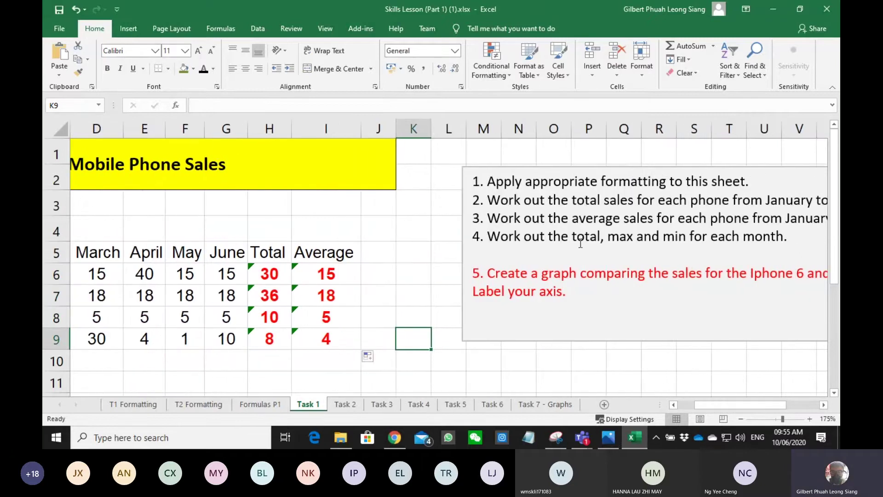
pyautogui.moveTo(581, 244); pyautogui.dragTo(699, 251)
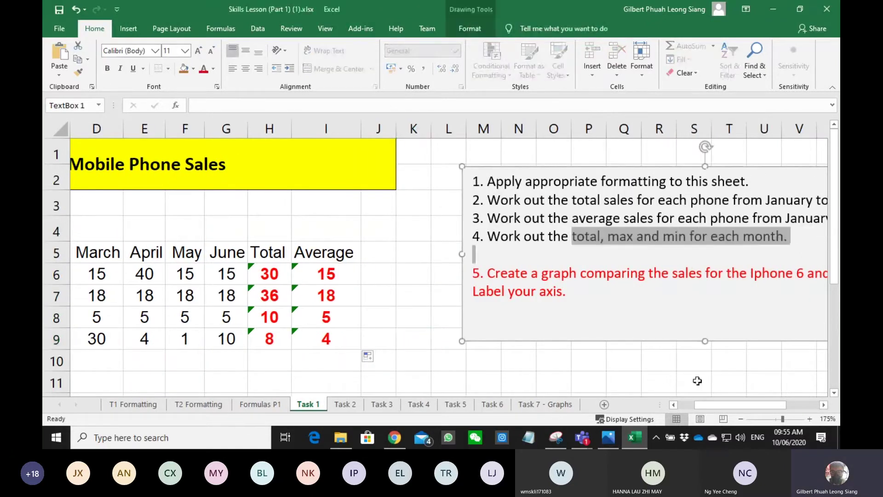
pyautogui.moveTo(698, 401); pyautogui.dragTo(614, 407)
pyautogui.scroll(-1, 527, 340)
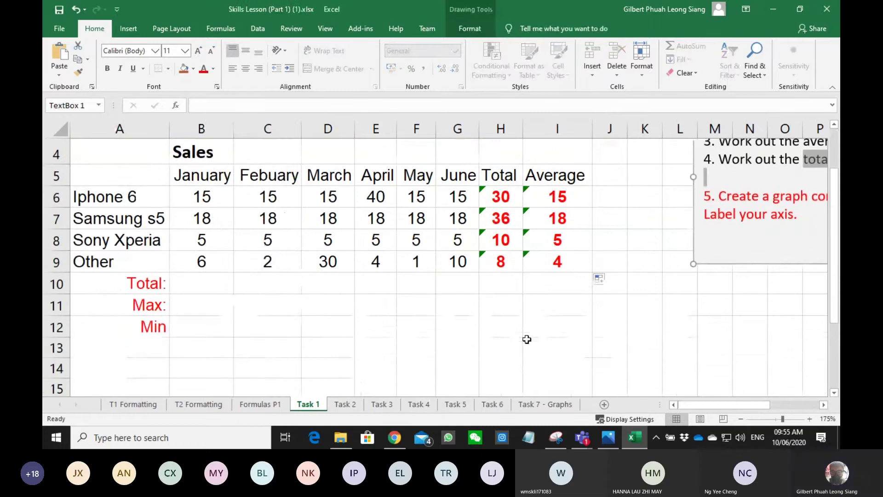
# Try AutoSum on B6:G10 to total each month's sales in row 10, and undo the totals
pyautogui.moveTo(203, 197); pyautogui.dragTo(471, 281)
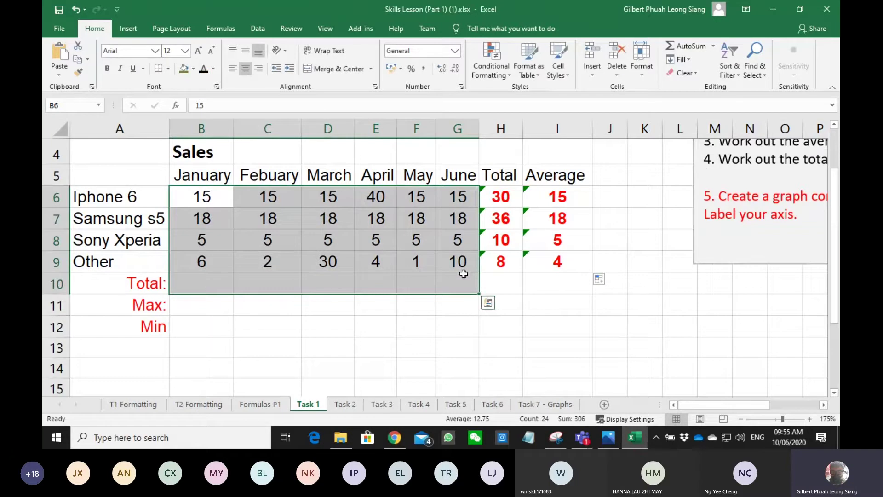
pyautogui.click(697, 46)
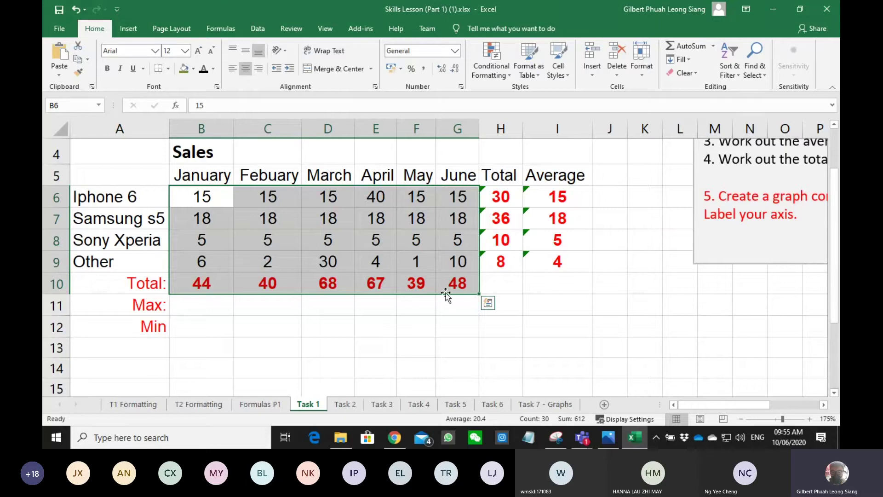
pyautogui.hotkey('ctrl', 'z')
pyautogui.click(399, 324)
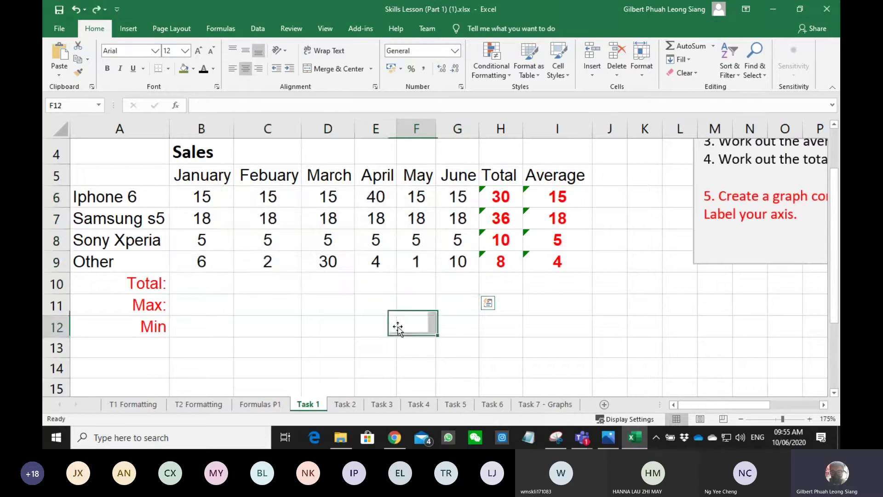
# Total the sales of every month from January to June in B10:G10 by applying AutoSum to B6:G10
pyautogui.moveTo(217, 196); pyautogui.dragTo(444, 280)
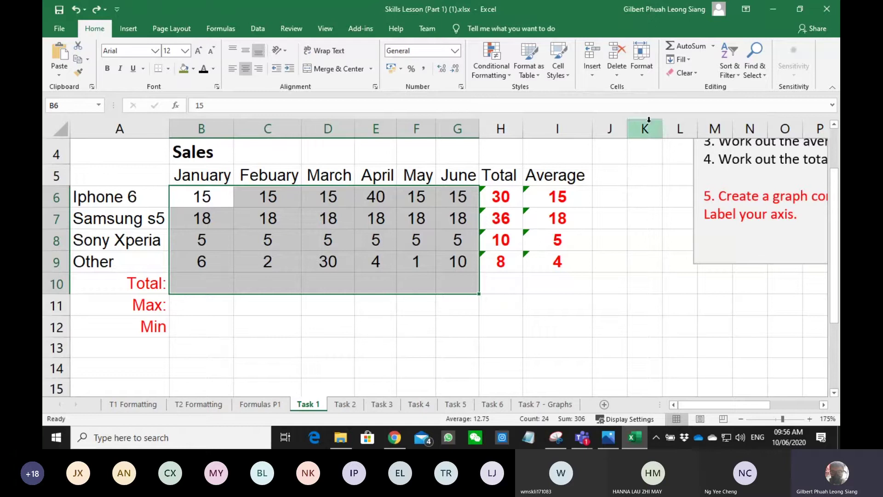
pyautogui.click(692, 46)
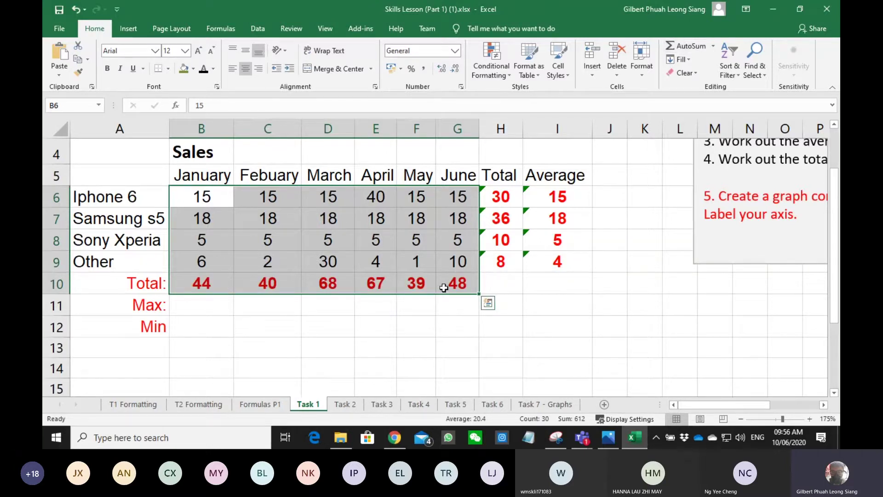
pyautogui.click(409, 339)
# Find the highest January sales in B11 by searching for the MAX function and applying it to B6:B9
pyautogui.click(215, 301)
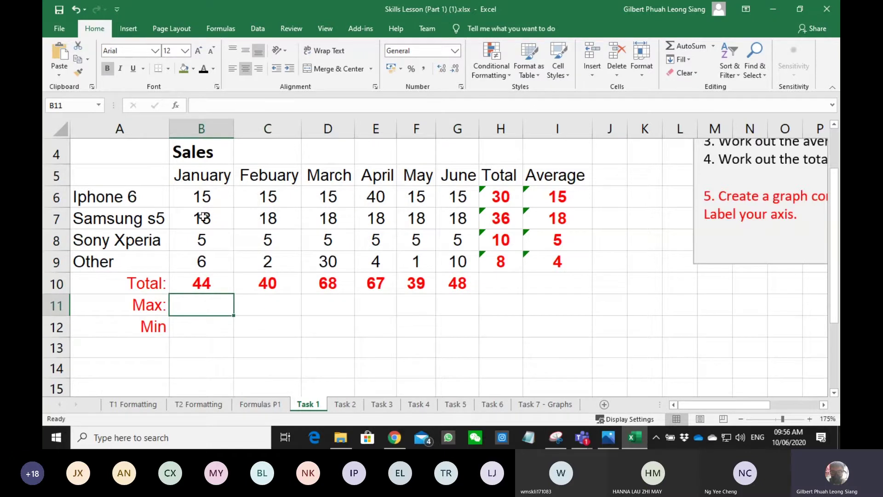
pyautogui.click(175, 106)
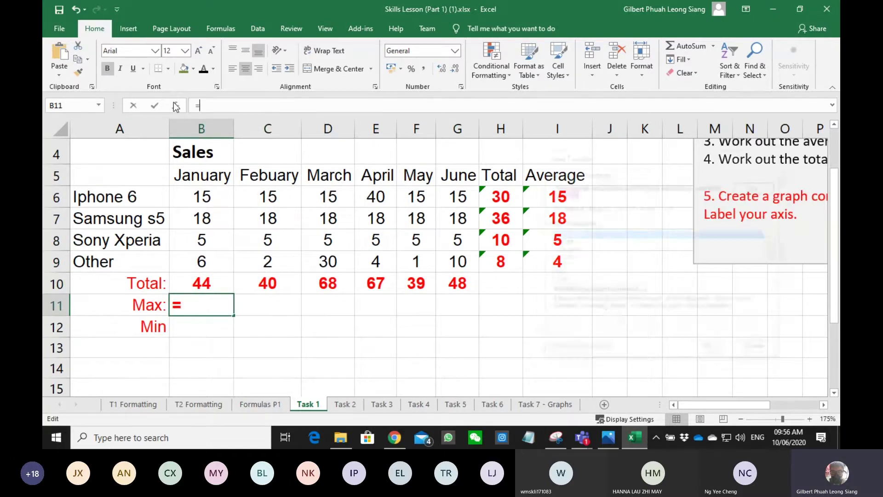
pyautogui.write('maximum')
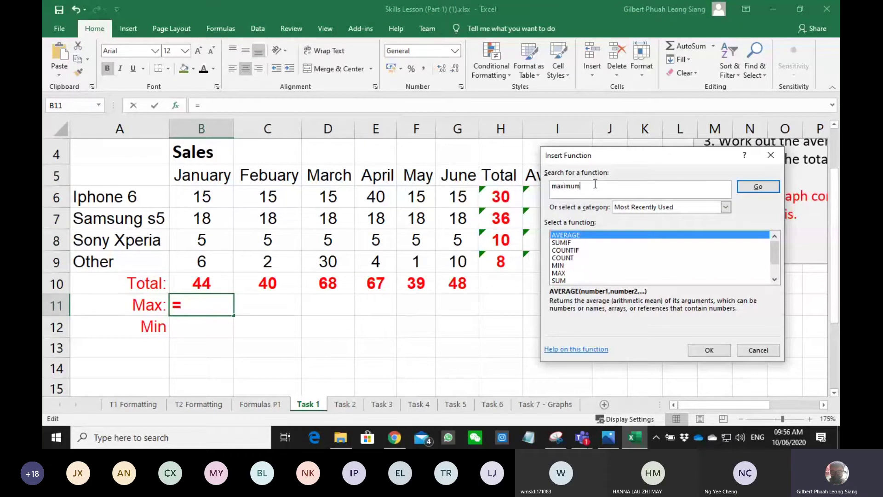
pyautogui.press('Return')
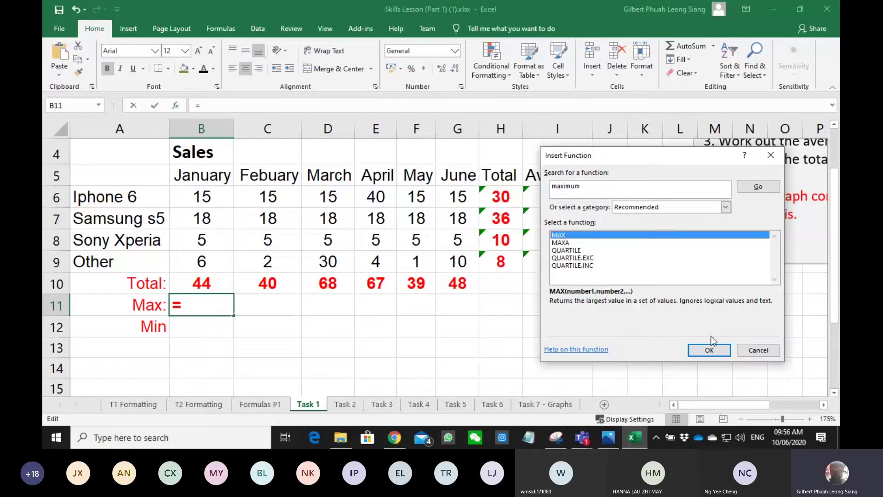
pyautogui.click(712, 351)
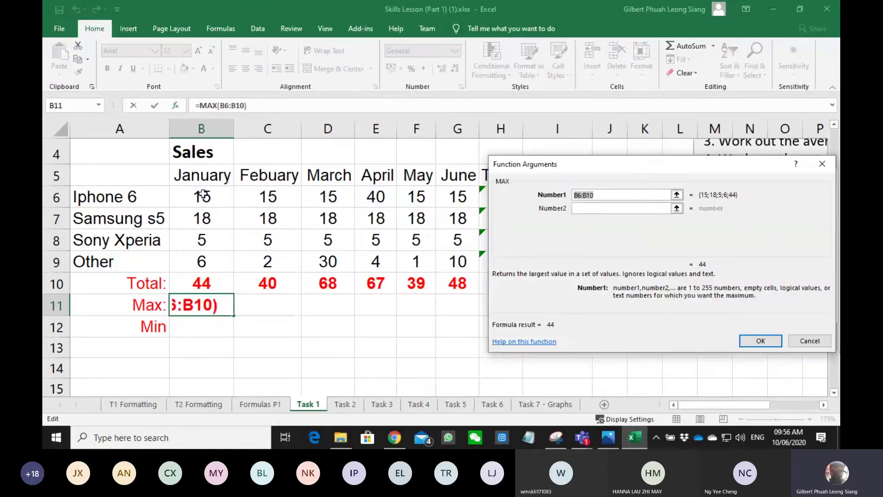
pyautogui.moveTo(202, 197); pyautogui.dragTo(202, 256)
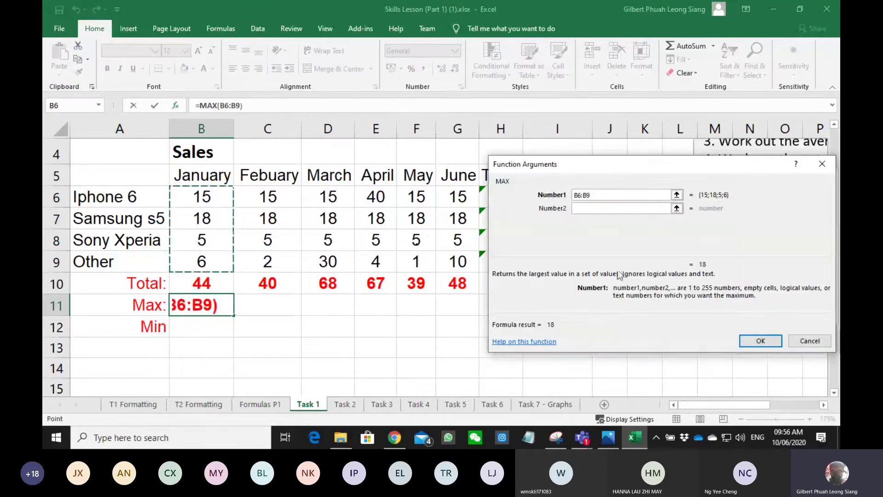
pyautogui.click(748, 341)
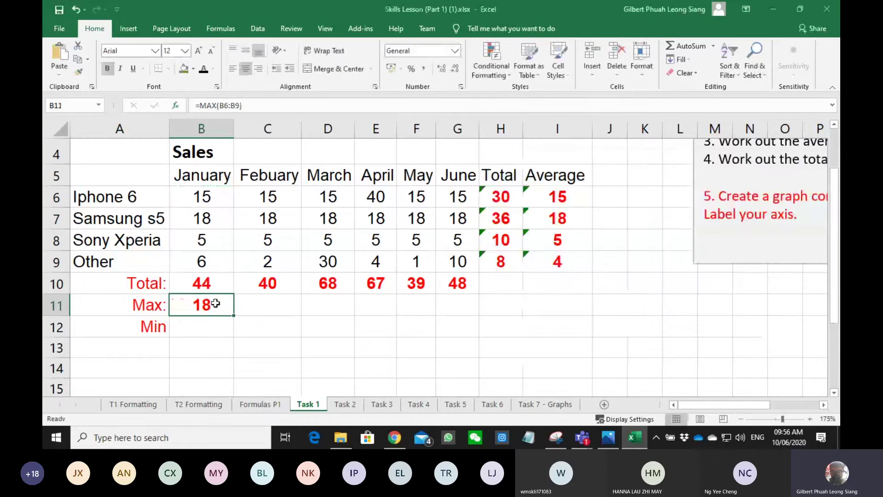
pyautogui.moveTo(121, 218); pyautogui.dragTo(199, 215)
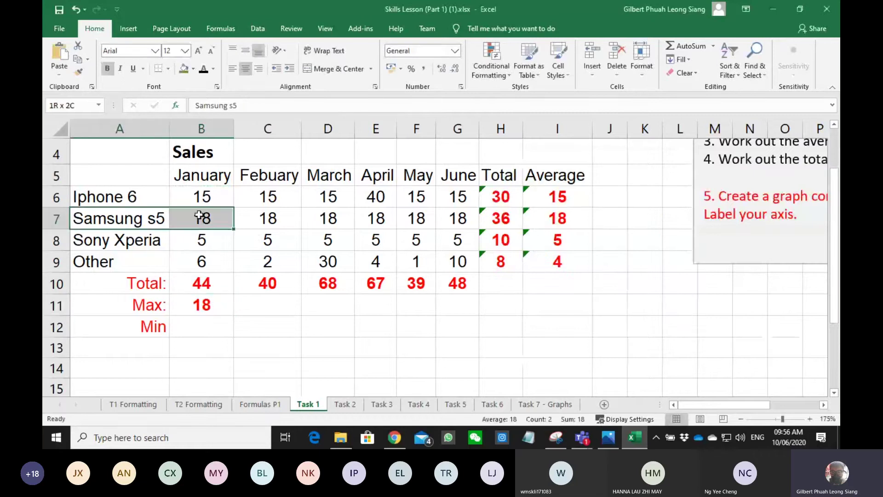
# Find the lowest January sales in B12 by searching for the MIN function and applying it to B6:B9
pyautogui.click(206, 328)
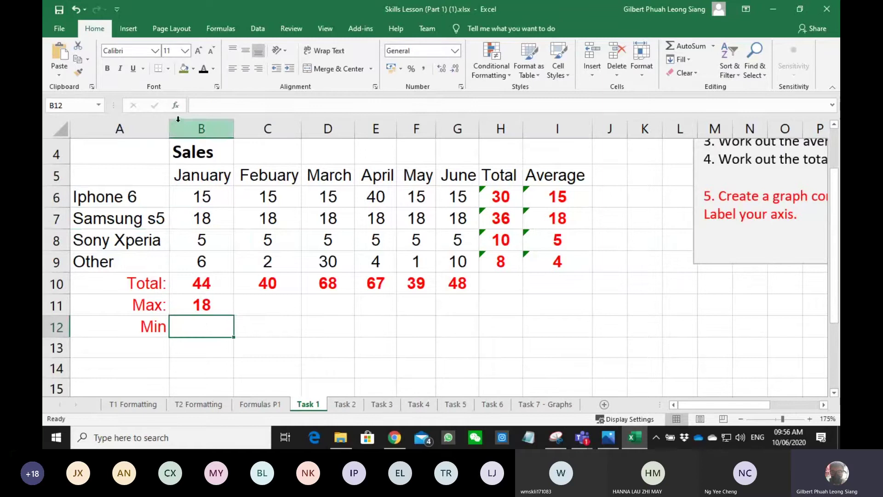
pyautogui.click(175, 106)
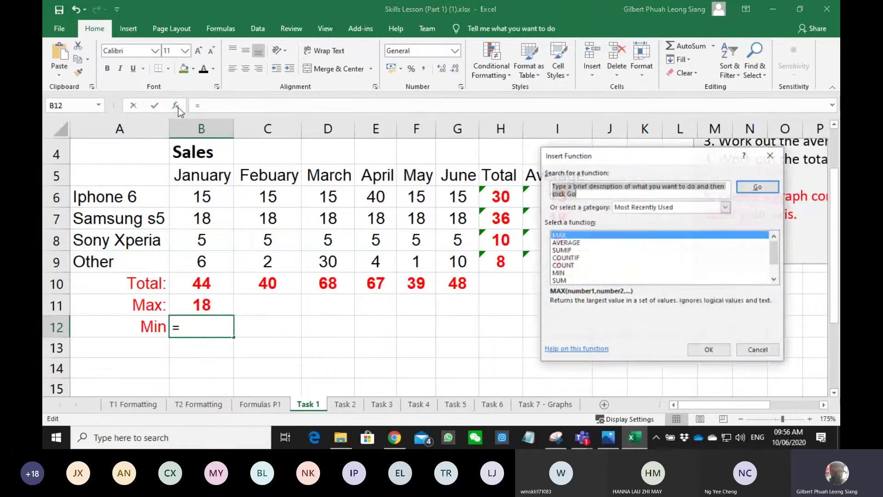
pyautogui.write('mini')
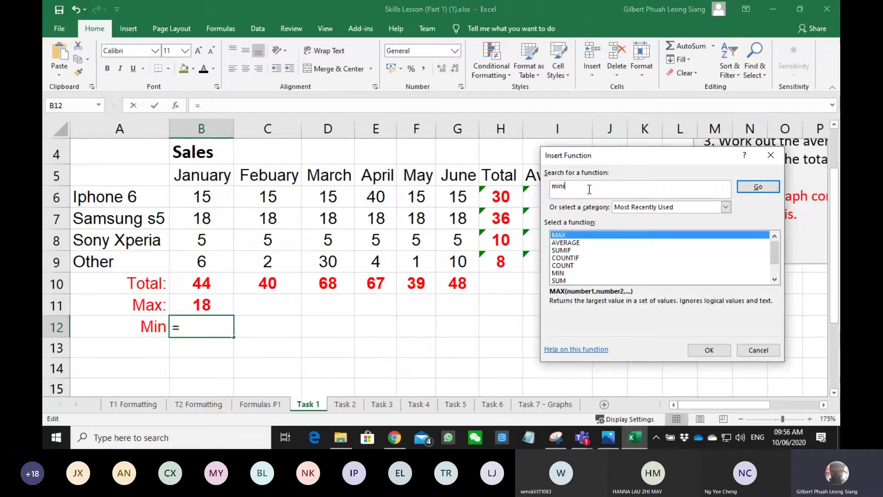
pyautogui.write('mum')
pyautogui.press('Return')
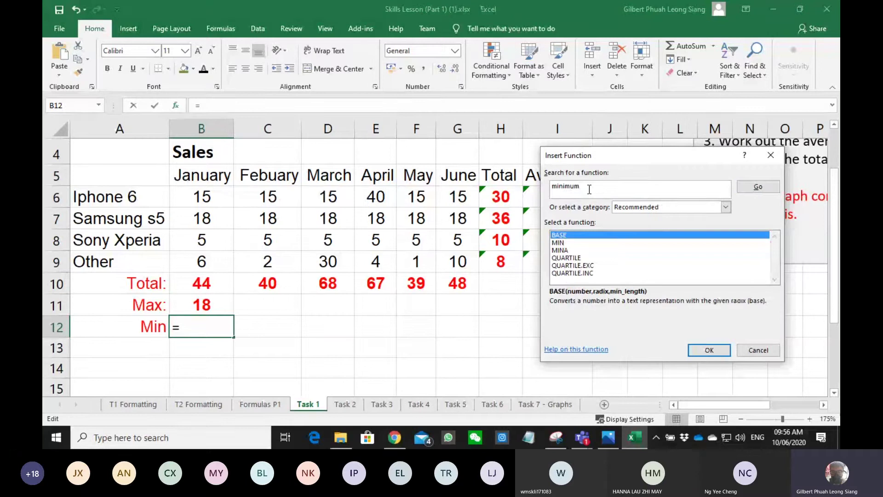
pyautogui.click(564, 243)
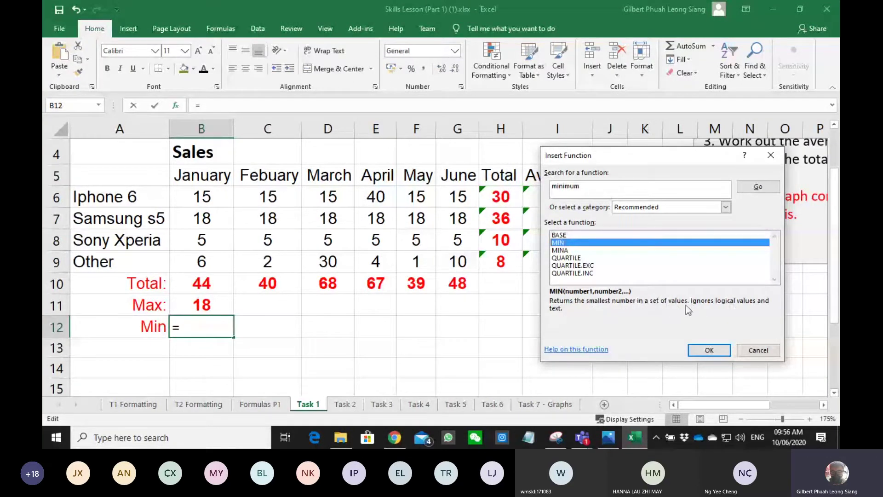
pyautogui.click(698, 348)
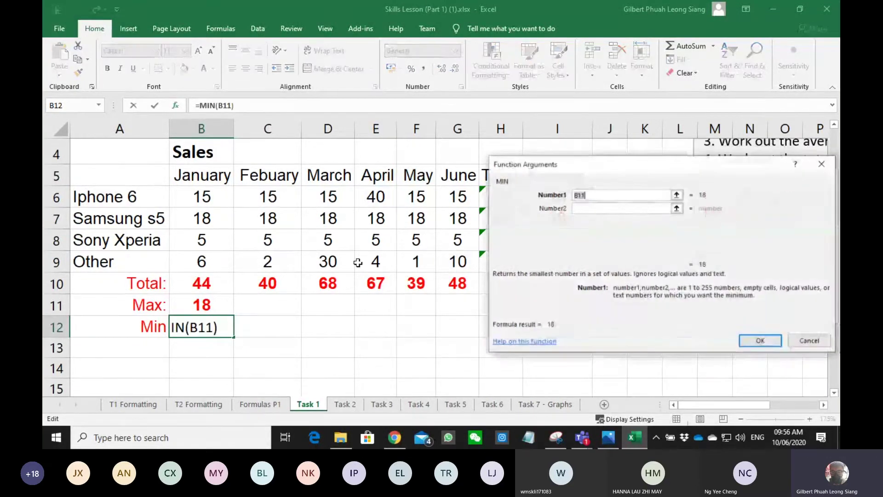
pyautogui.moveTo(212, 260); pyautogui.dragTo(206, 197)
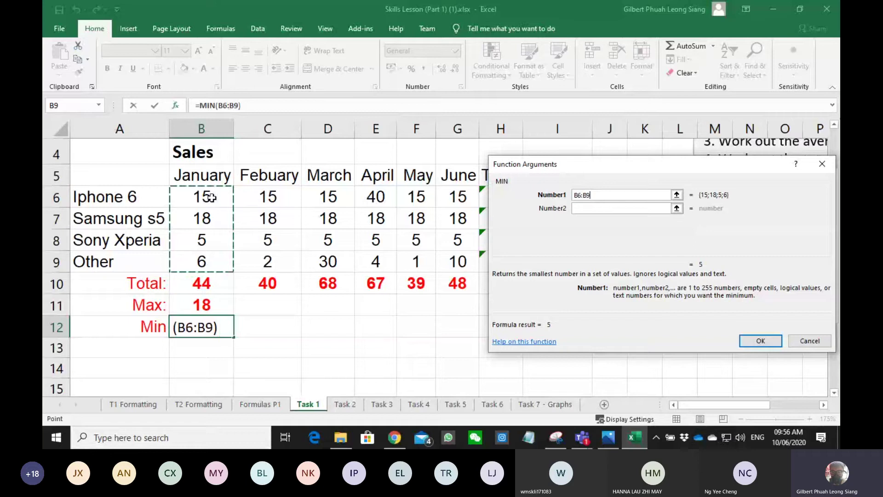
pyautogui.click(753, 343)
# Fill the January Max and Min formulas across to June in C11:G12 and look over both rows
pyautogui.click(291, 326)
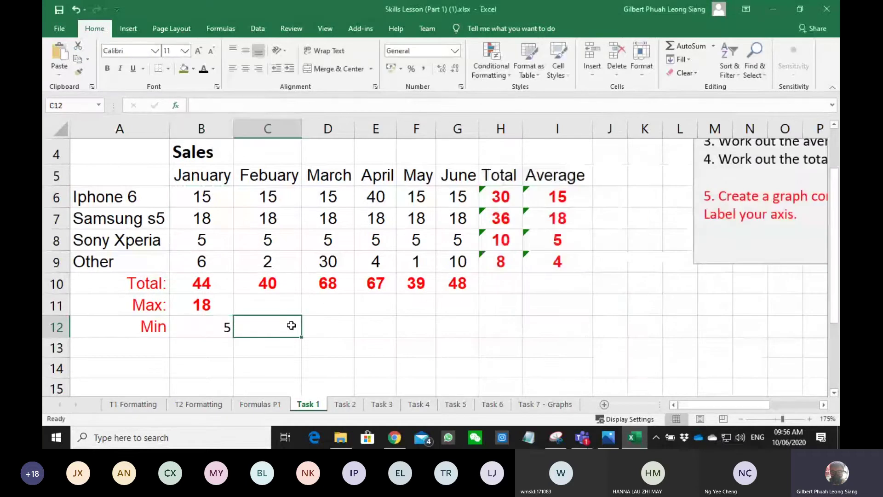
pyautogui.click(224, 337)
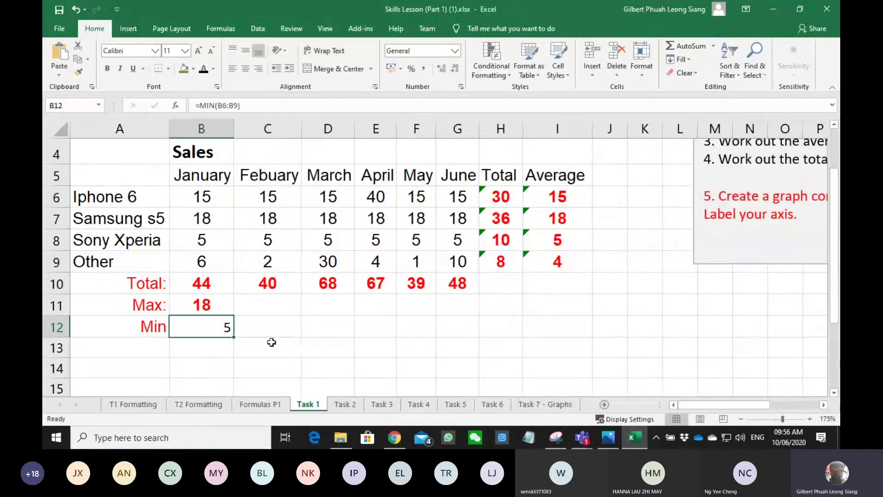
pyautogui.moveTo(213, 303); pyautogui.dragTo(469, 332)
pyautogui.click(601, 326)
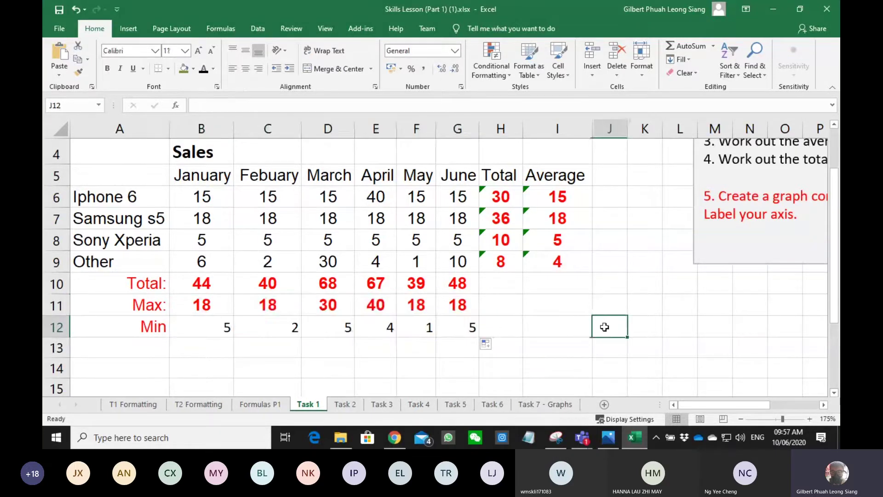
pyautogui.moveTo(405, 307); pyautogui.dragTo(444, 307)
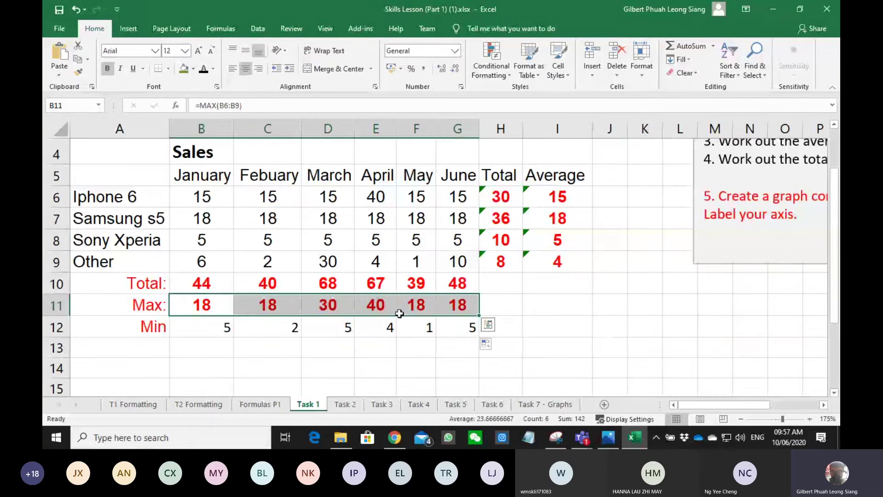
pyautogui.moveTo(209, 330); pyautogui.dragTo(443, 332)
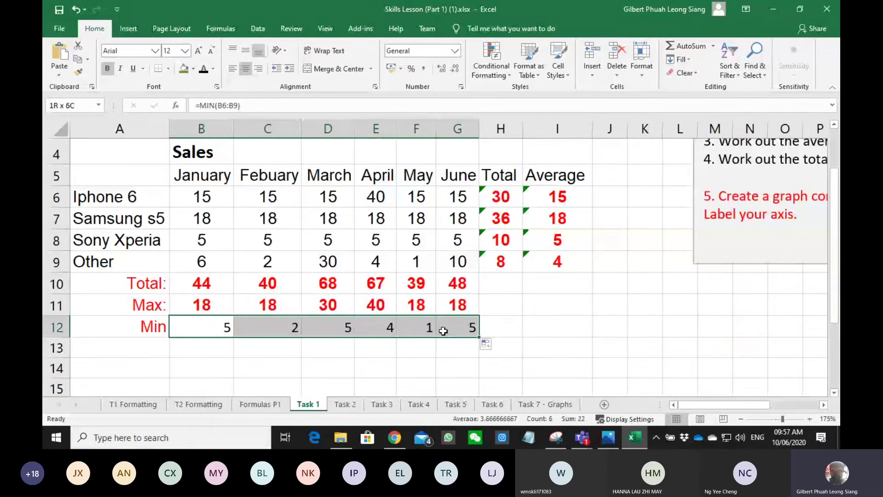
pyautogui.click(640, 348)
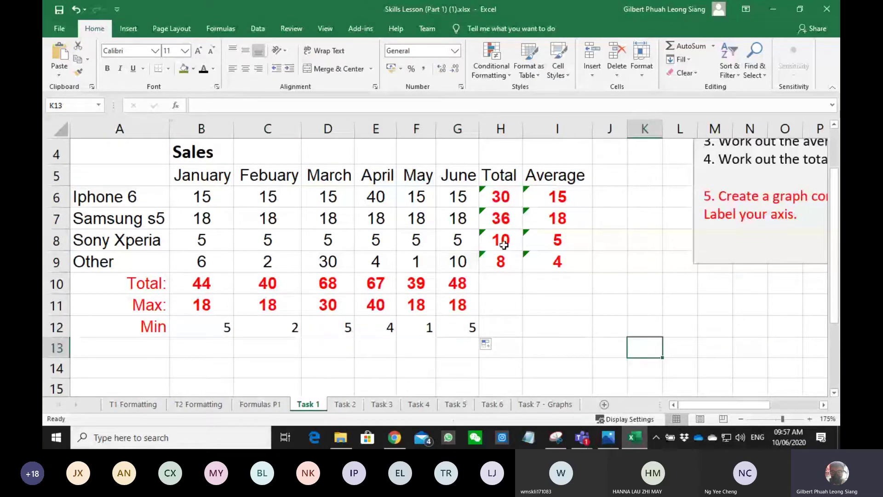
# Check the font formatting of June's maximum in G11 and select the Min values in B12:G12 for reformatting
pyautogui.click(475, 310)
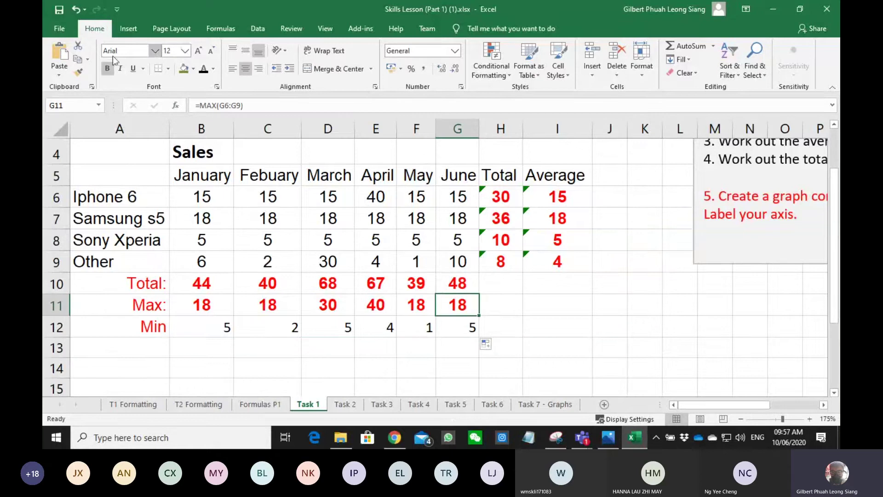
pyautogui.moveTo(202, 323); pyautogui.dragTo(456, 327)
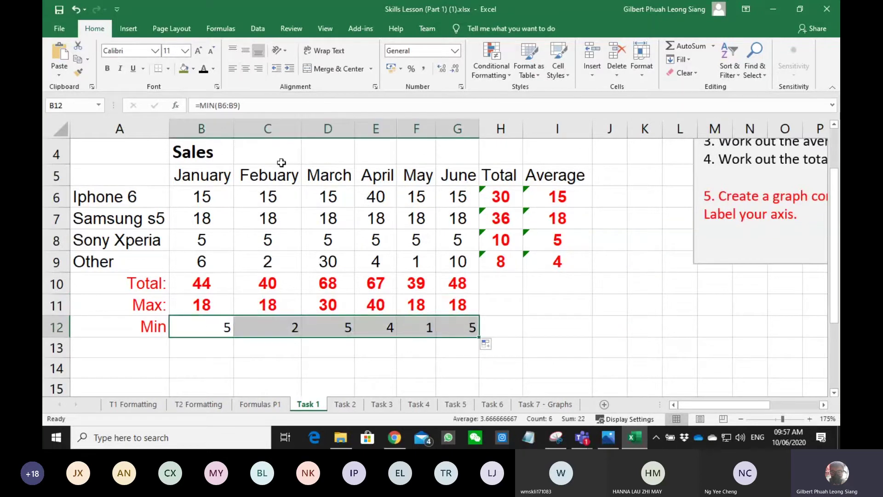
# Format the Min values in B12:G12 as centred, bold, red Arial at size 12
pyautogui.click(246, 68)
pyautogui.click(106, 68)
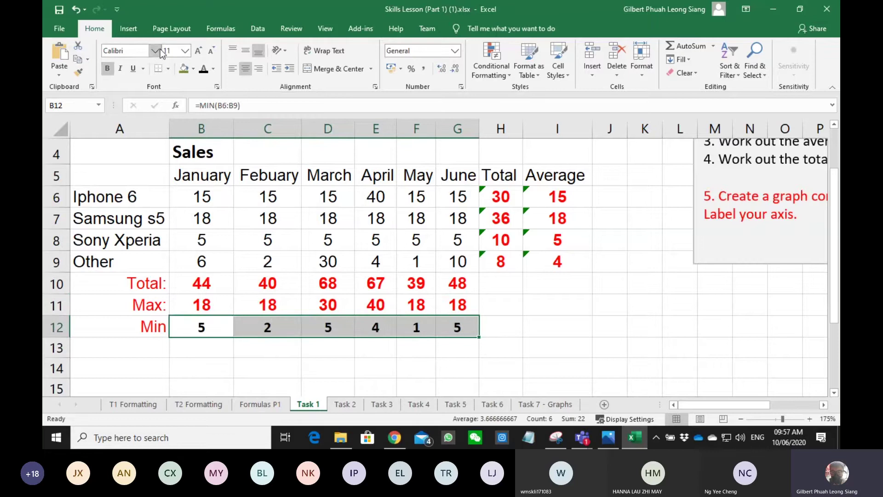
pyautogui.click(155, 51)
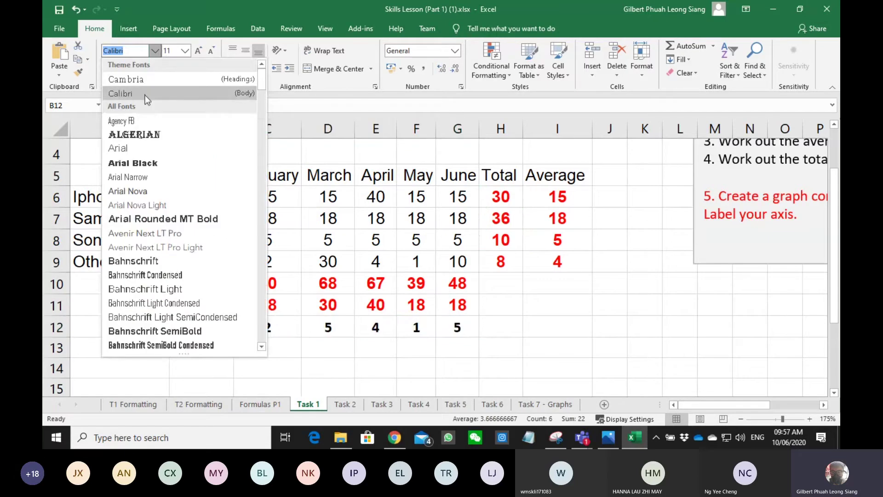
pyautogui.click(138, 148)
pyautogui.click(185, 51)
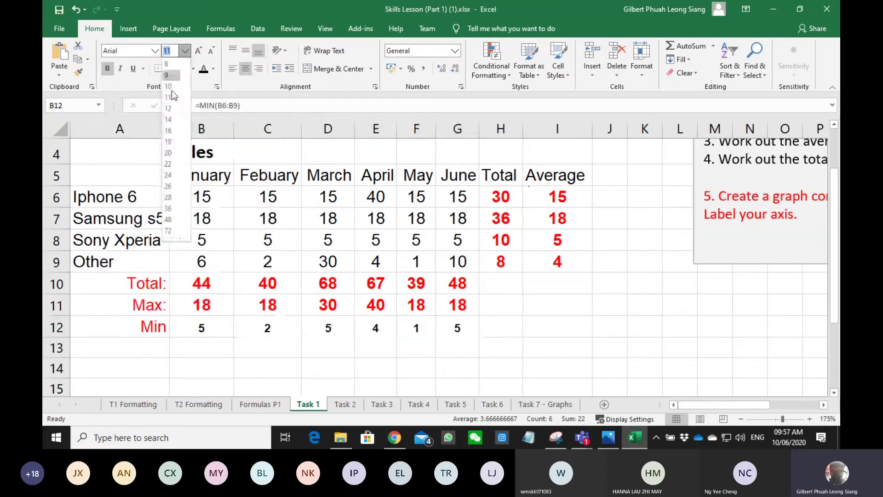
pyautogui.click(173, 106)
pyautogui.click(213, 70)
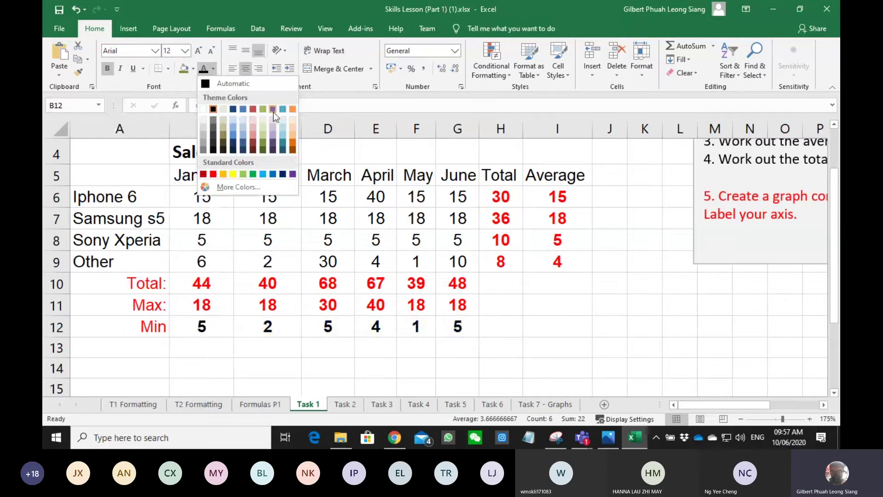
pyautogui.click(213, 174)
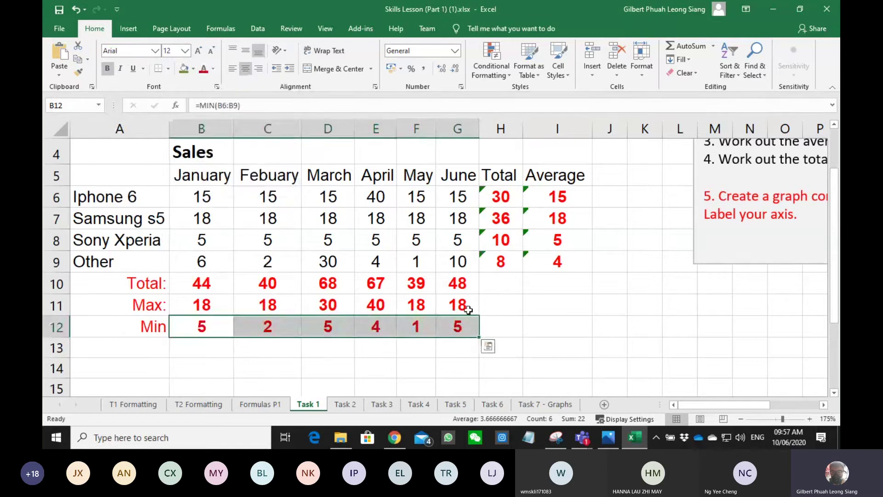
pyautogui.click(533, 317)
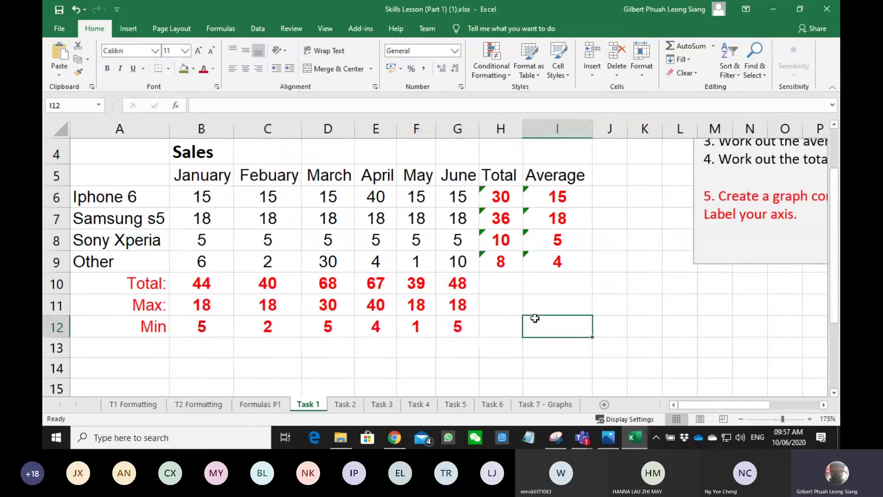
# Review the January Min, Max and Total formulas in cells B12, B11 and B10
pyautogui.scroll(-3, 535, 318)
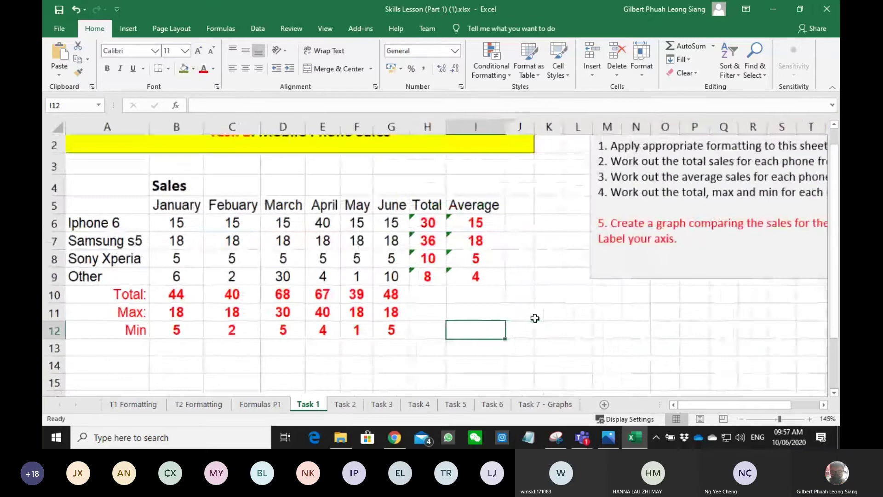
pyautogui.scroll(-2, 535, 318)
pyautogui.click(163, 329)
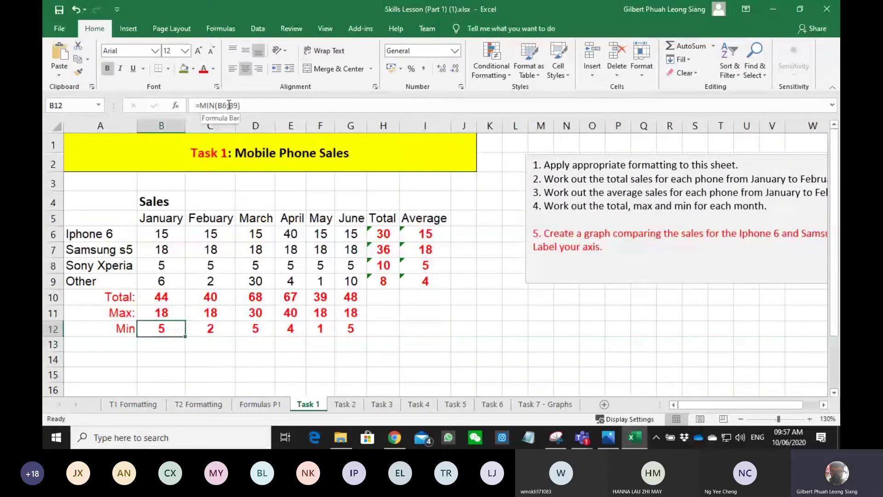
pyautogui.click(169, 314)
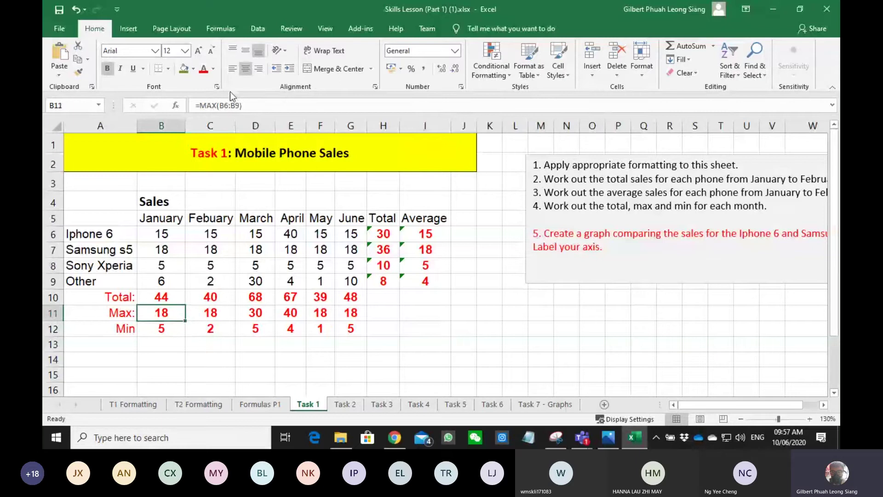
pyautogui.click(154, 330)
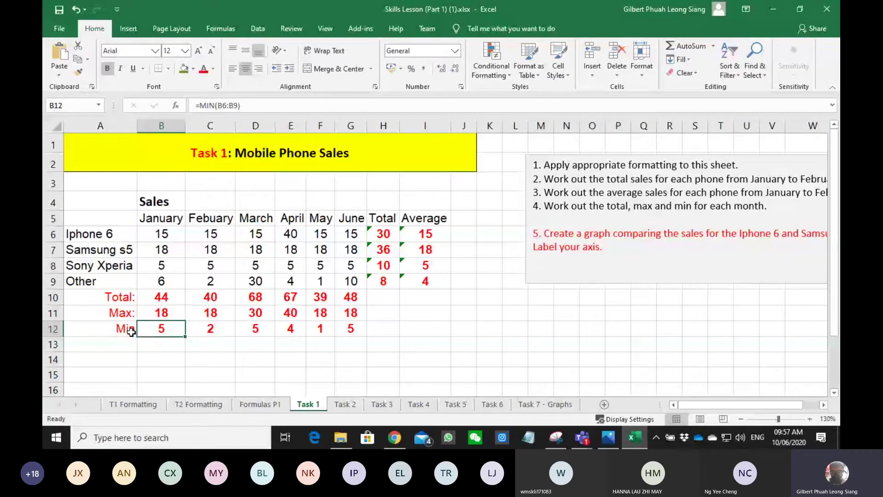
pyautogui.click(156, 299)
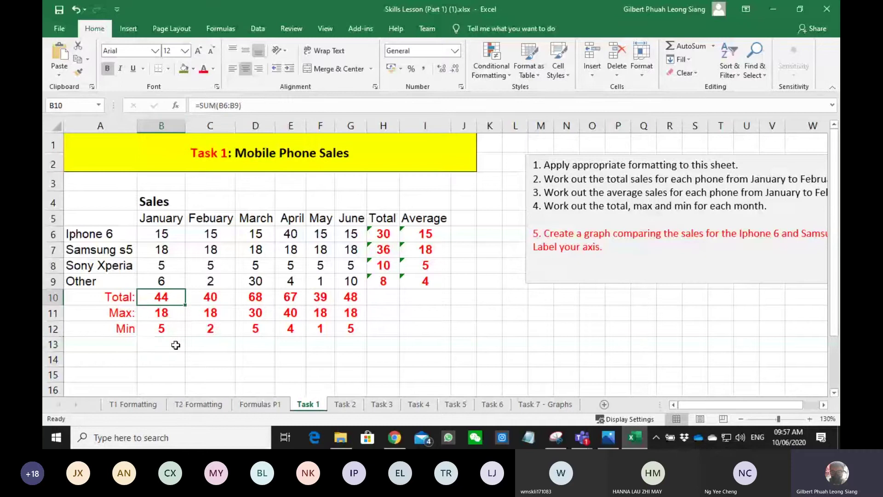
pyautogui.click(175, 327)
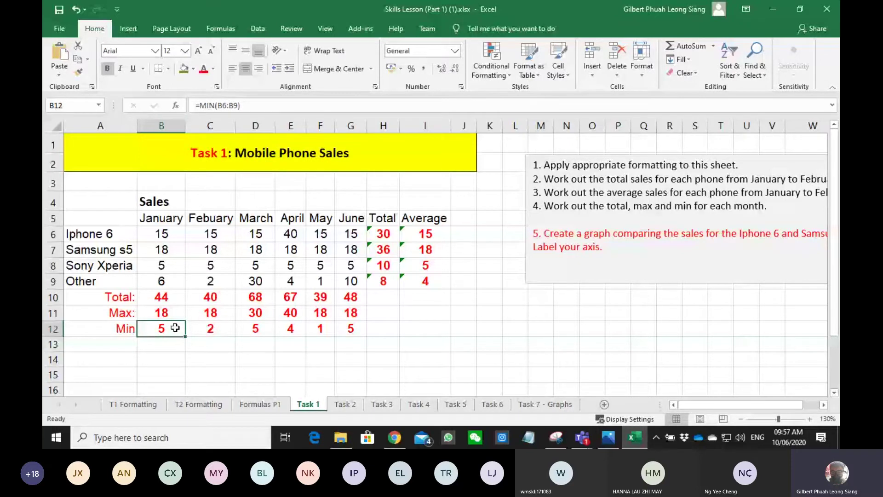
# Look through the Task 2 to Task 6 sheets, finishing back on the Task 1 sheet
pyautogui.click(348, 407)
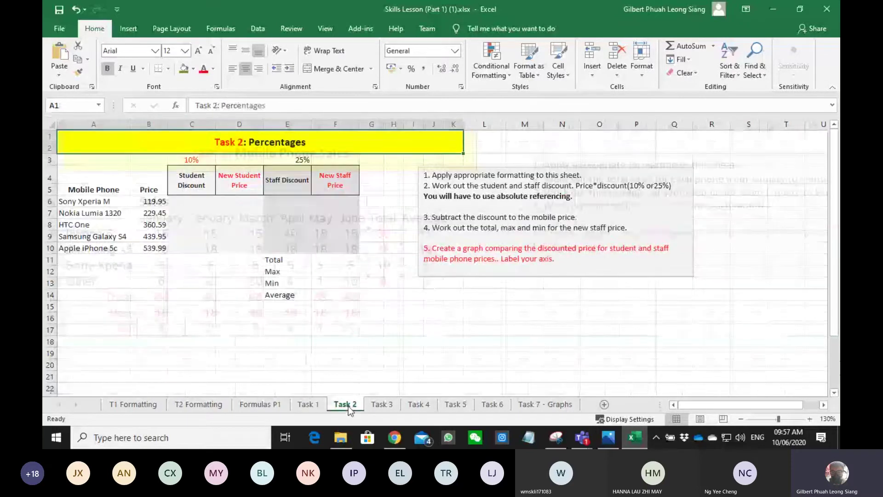
pyautogui.click(382, 404)
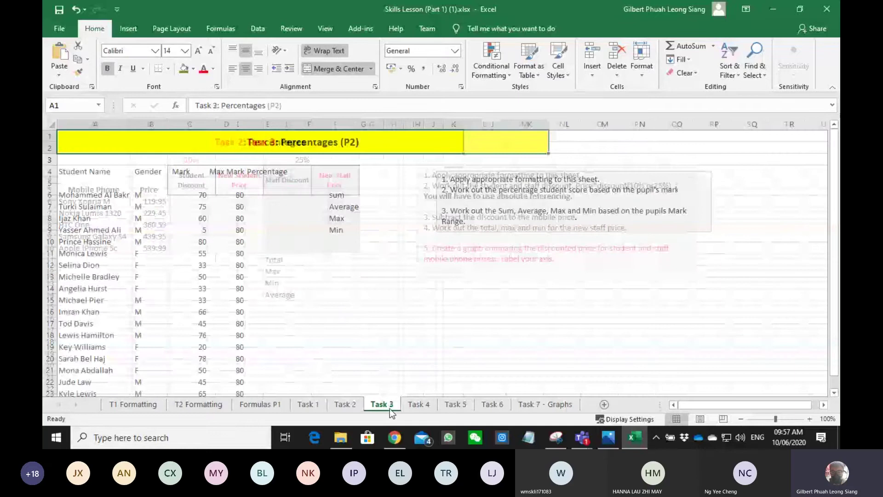
pyautogui.click(419, 407)
pyautogui.click(457, 405)
pyautogui.click(492, 404)
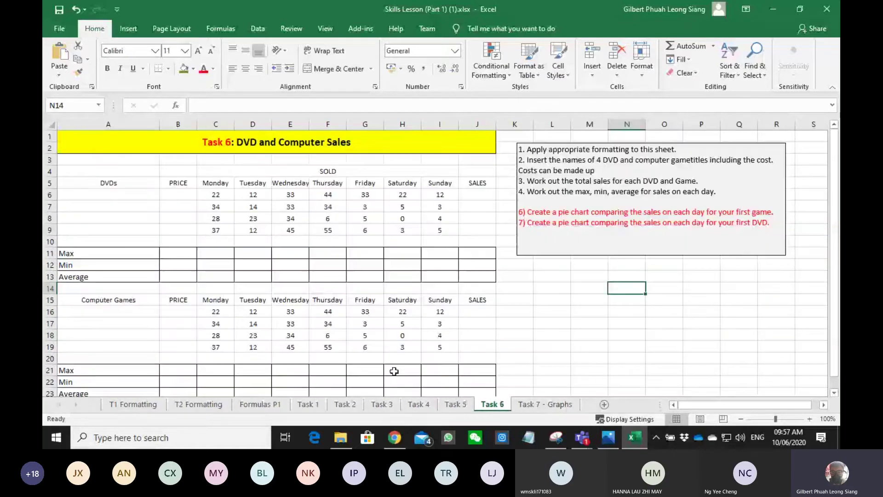
pyautogui.click(307, 405)
pyautogui.click(312, 354)
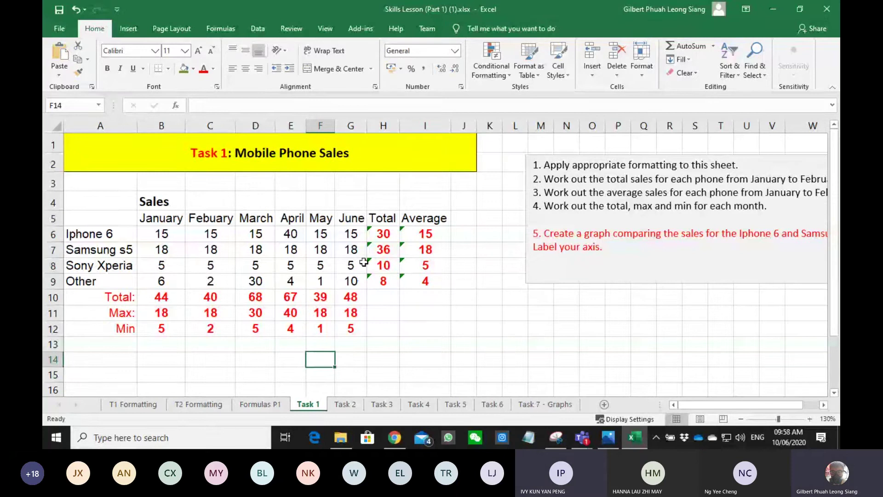
# Clear the phone sales totals from H6:H9 on the Task 1 sheet
pyautogui.click(385, 235)
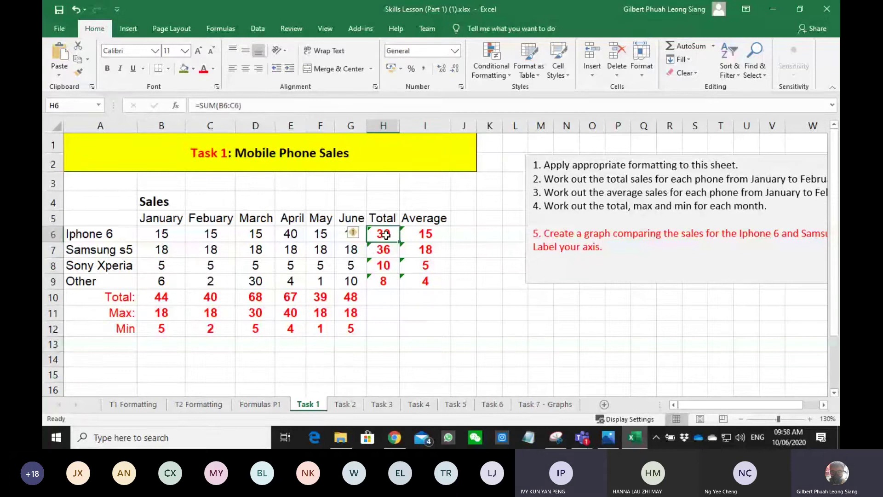
pyautogui.click(390, 343)
pyautogui.moveTo(375, 229); pyautogui.dragTo(377, 281)
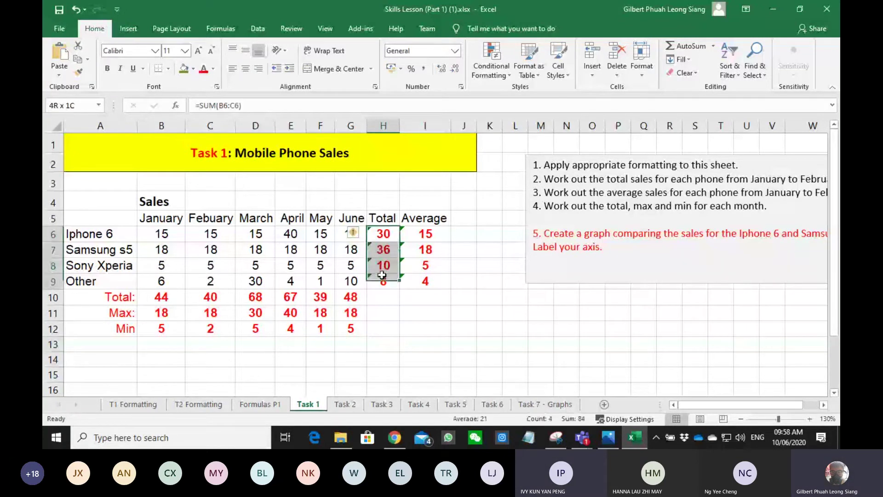
pyautogui.press('Delete')
pyautogui.click(382, 329)
# Total the Iphone 6 sales for January and February in H6 with =SUM(B6:C6), and fill the formula down to H9
pyautogui.click(383, 233)
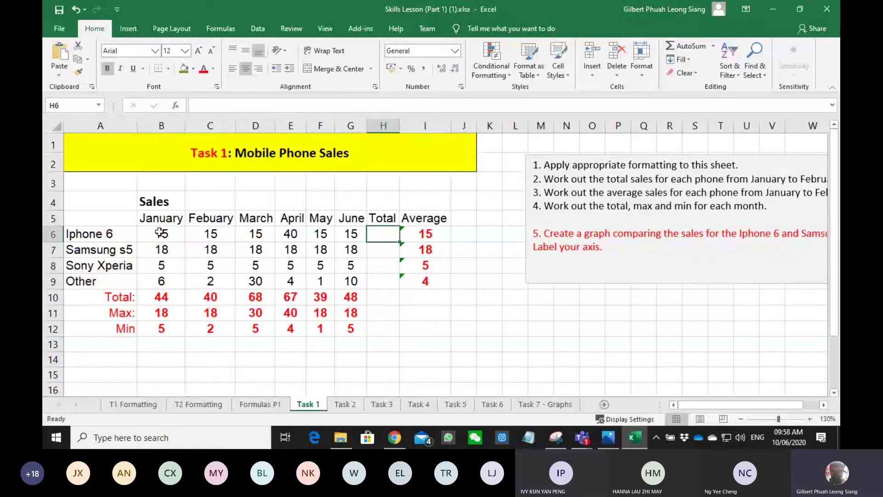
pyautogui.click(691, 45)
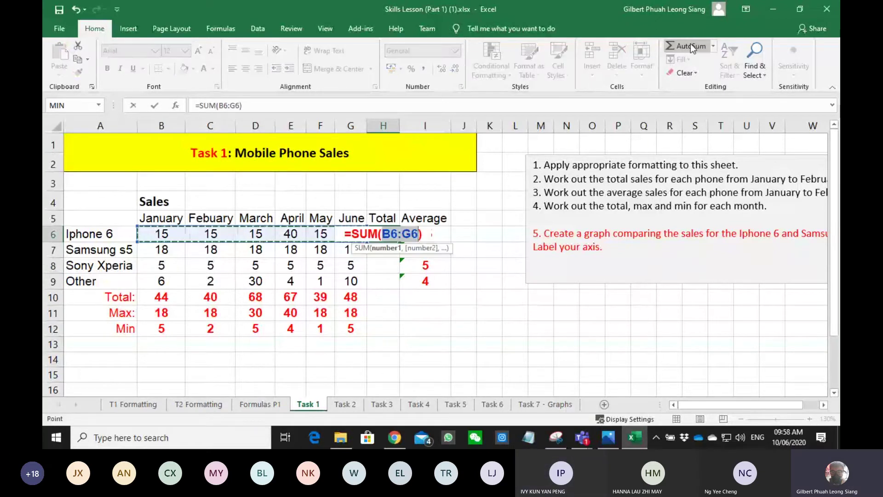
pyautogui.moveTo(163, 234); pyautogui.dragTo(204, 234)
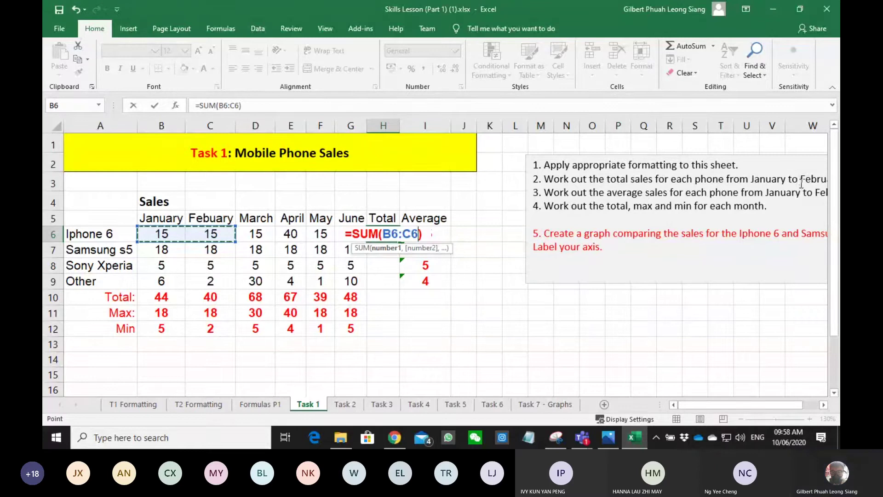
pyautogui.press('Return')
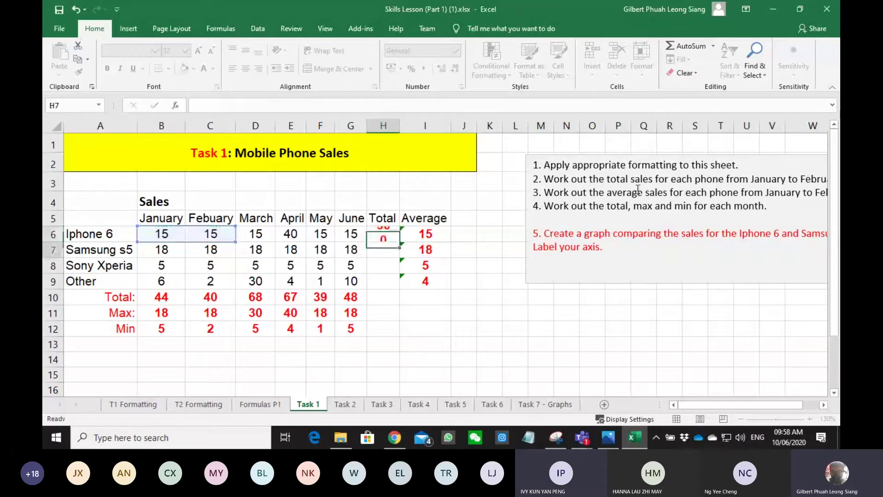
pyautogui.click(386, 231)
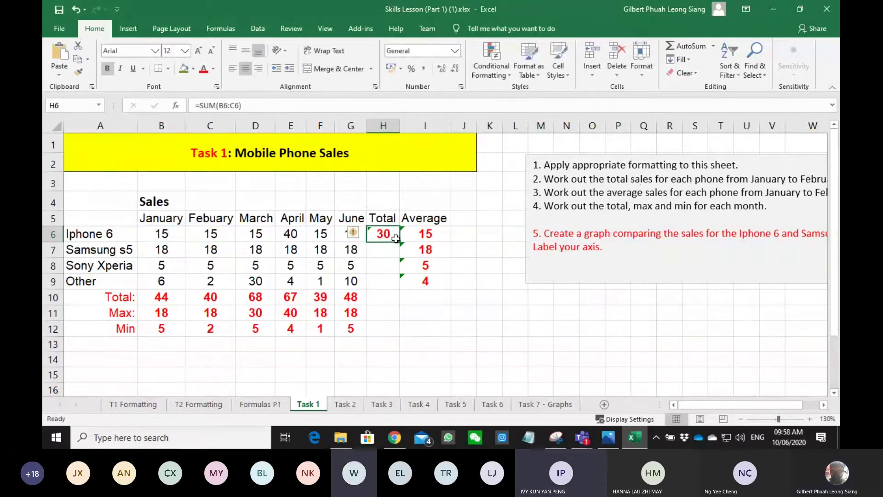
pyautogui.moveTo(399, 242); pyautogui.dragTo(400, 288)
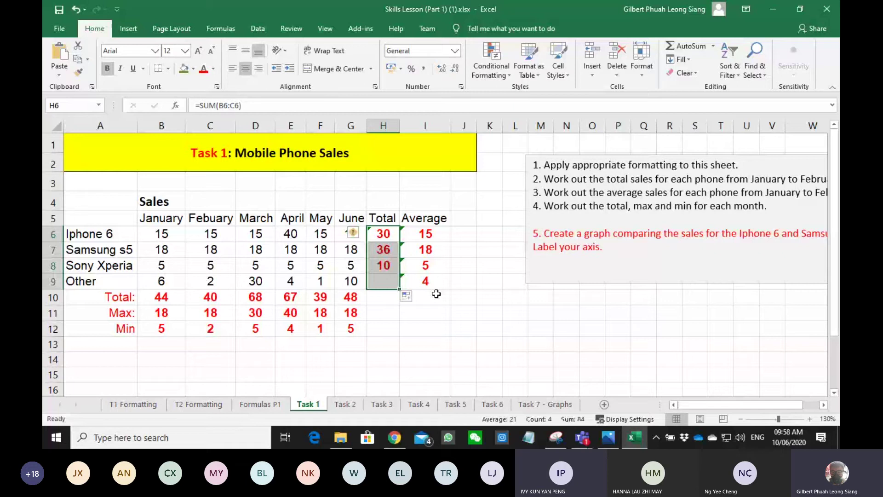
pyautogui.click(540, 297)
pyautogui.click(482, 337)
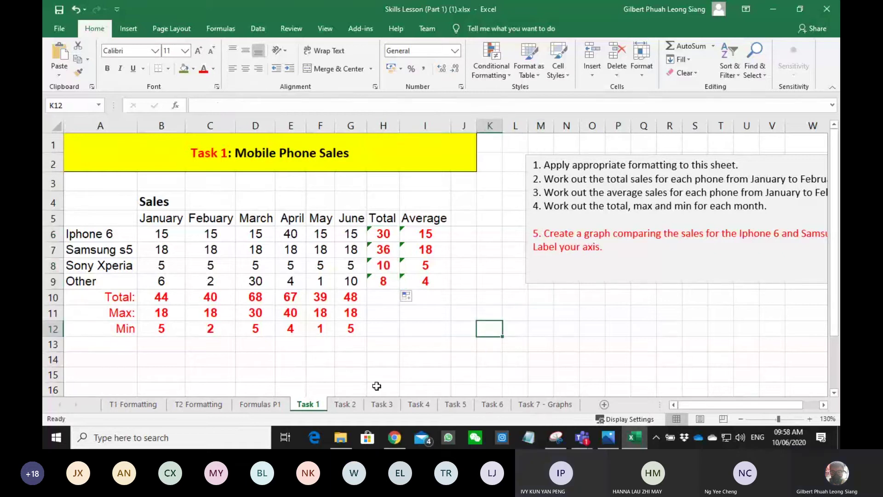
# Open the Task 2 percentages sheet and enlarge its view to 130%
pyautogui.click(350, 404)
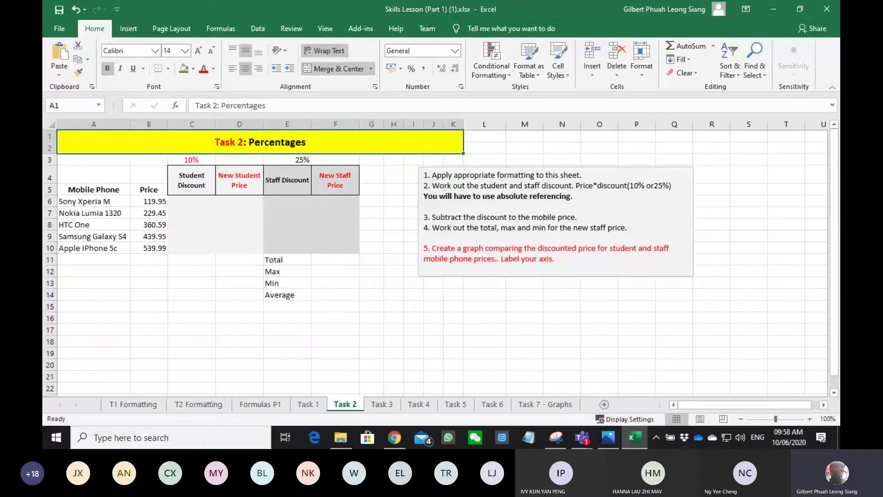
pyautogui.click(334, 353)
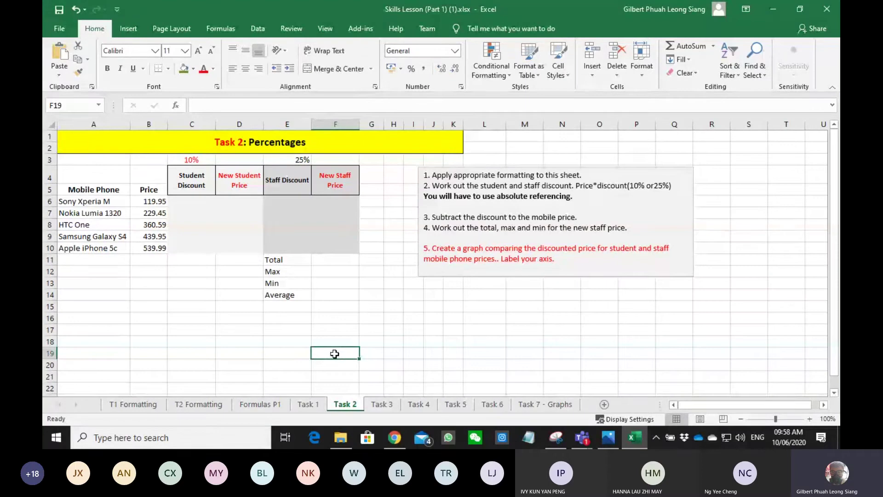
pyautogui.keyDown('ctrl'); pyautogui.scroll(3, 334, 354); pyautogui.keyUp('ctrl')
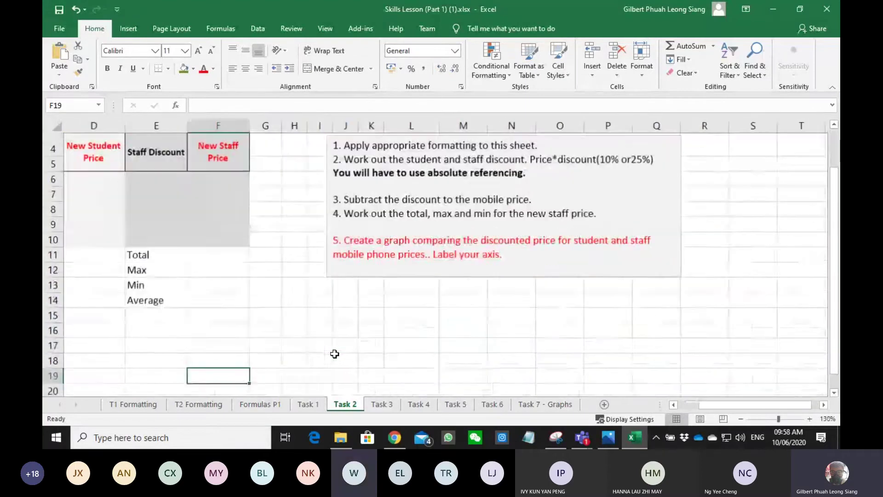
pyautogui.click(694, 407)
pyautogui.scroll(1, 440, 316)
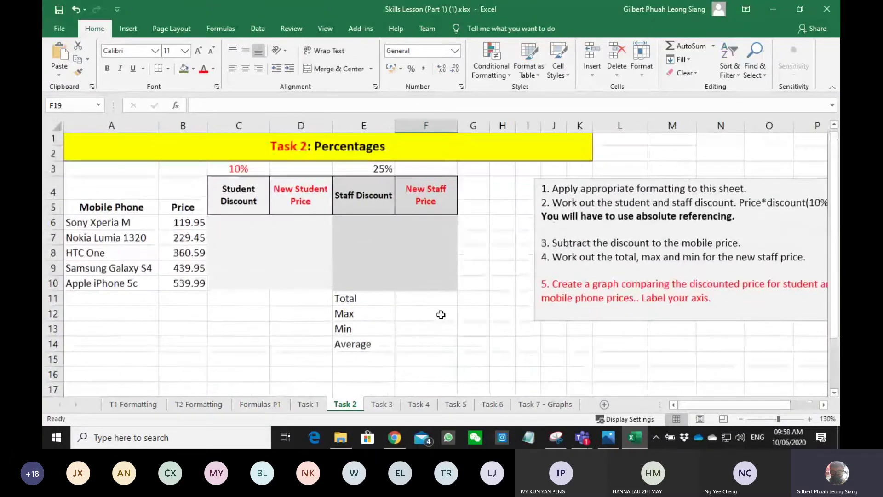
# Calculate the Sony Xperia M student discount in C6 with =B6*C3, and fill the formula down to C10
pyautogui.click(234, 229)
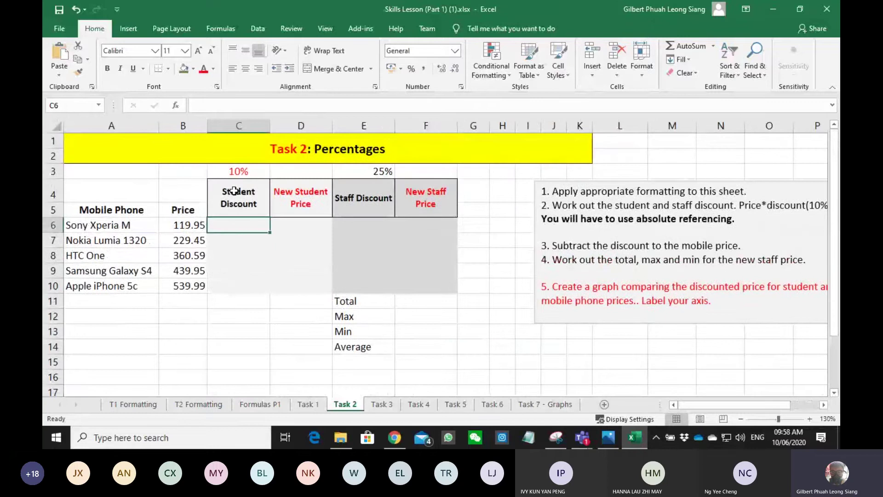
pyautogui.write('=')
pyautogui.click(199, 227)
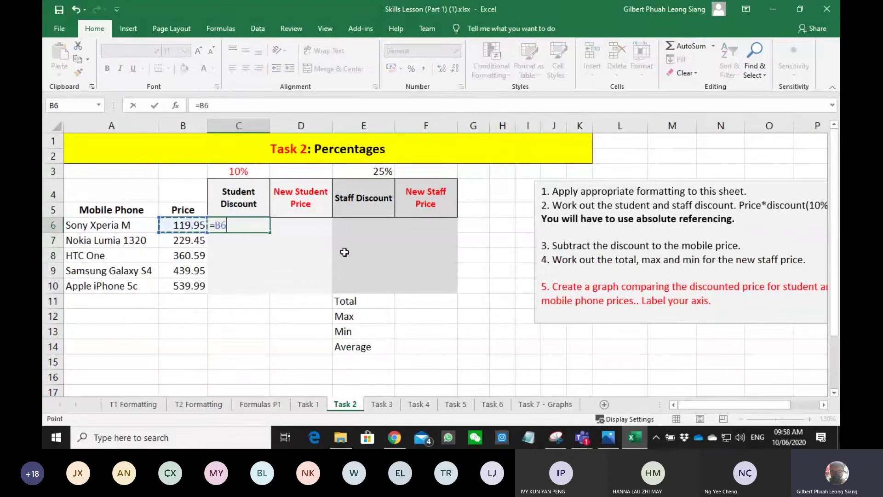
pyautogui.write('*')
pyautogui.click(234, 170)
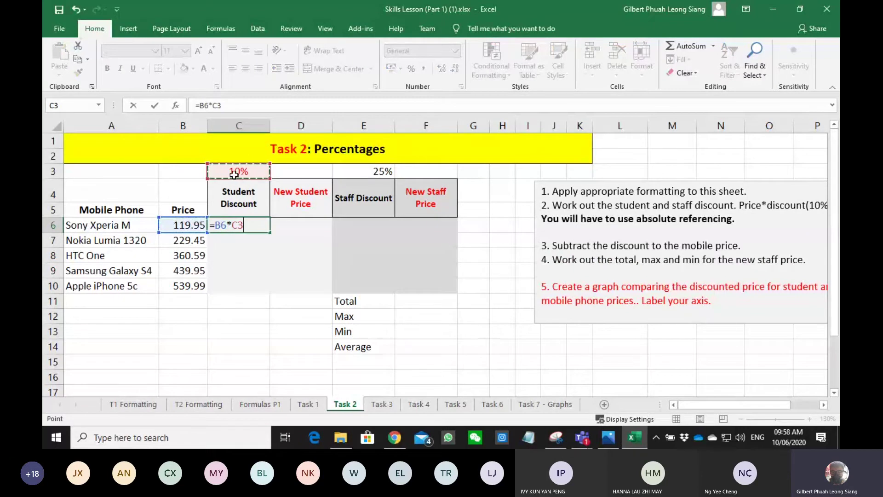
pyautogui.press('Return')
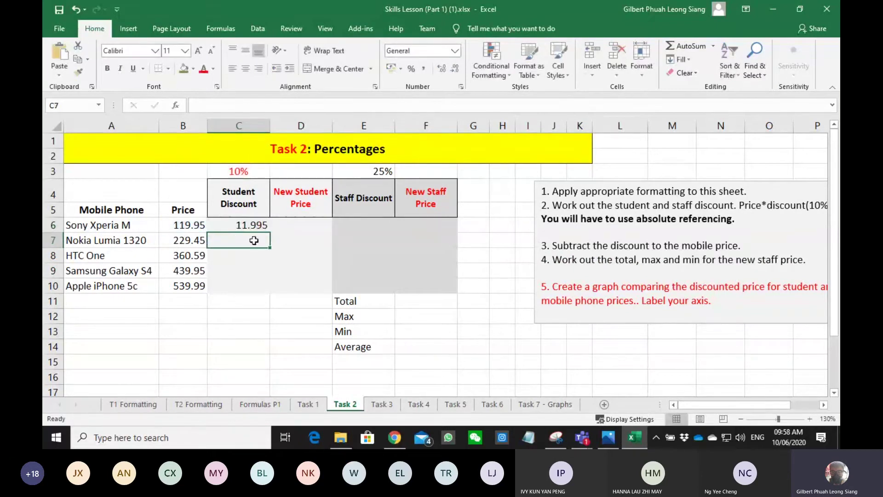
pyautogui.click(266, 223)
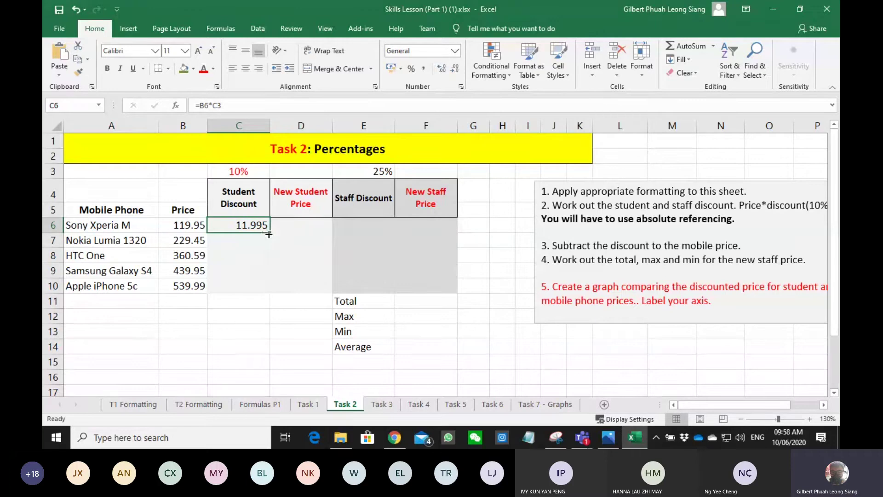
pyautogui.moveTo(270, 233); pyautogui.dragTo(268, 289)
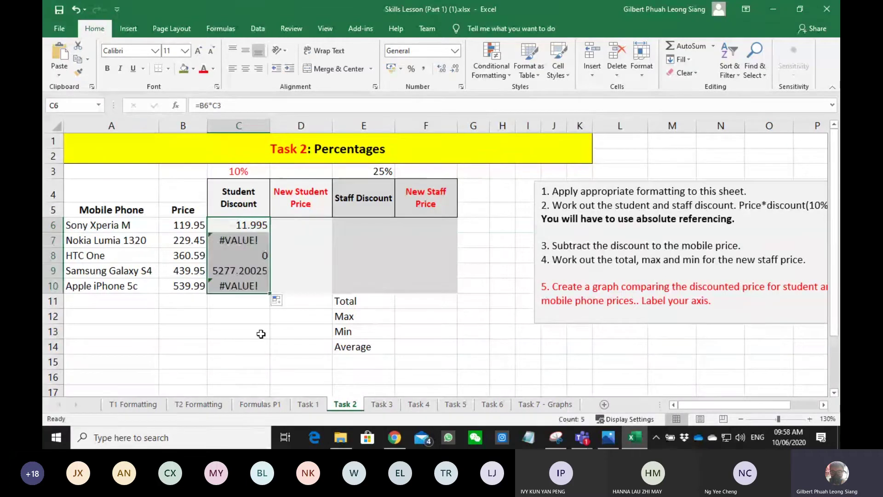
# Inspect which cells each student discount formula in C6:C10 refers to, from the Sony Xperia M down to the Apple iPhone 5c
pyautogui.click(261, 334)
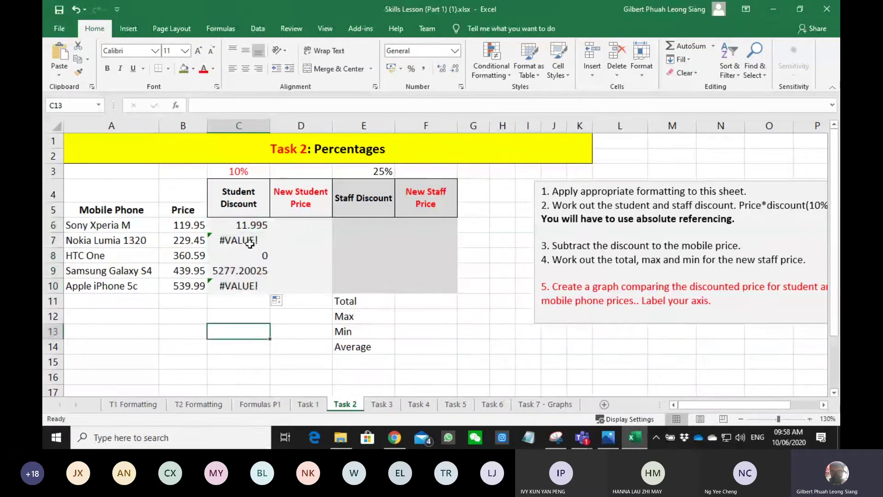
pyautogui.click(249, 224)
pyautogui.doubleClick(249, 223)
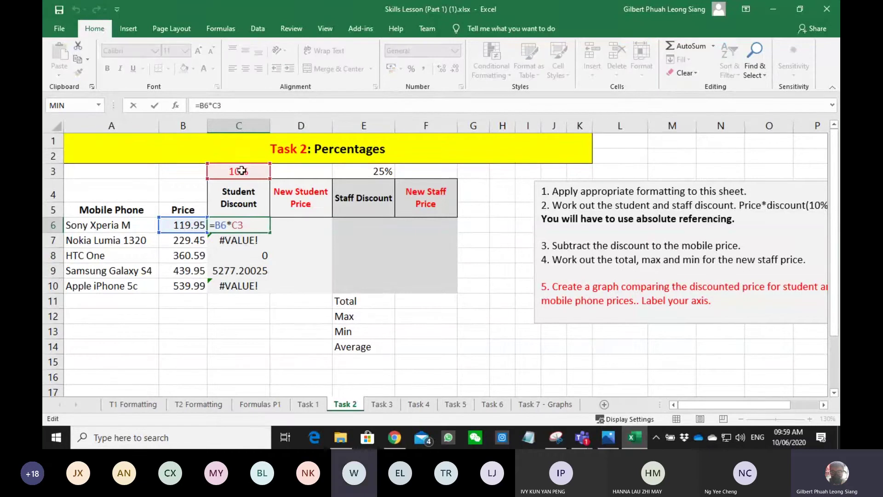
pyautogui.press('Escape')
pyautogui.doubleClick(239, 241)
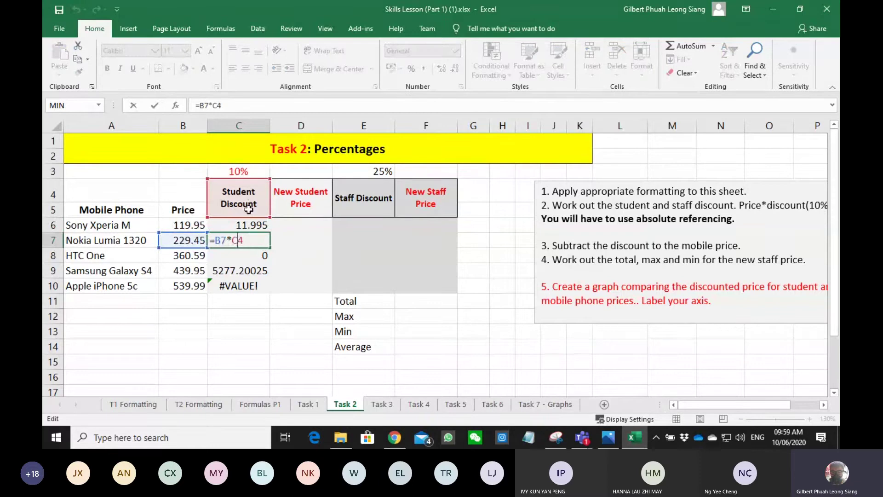
pyautogui.press('Escape')
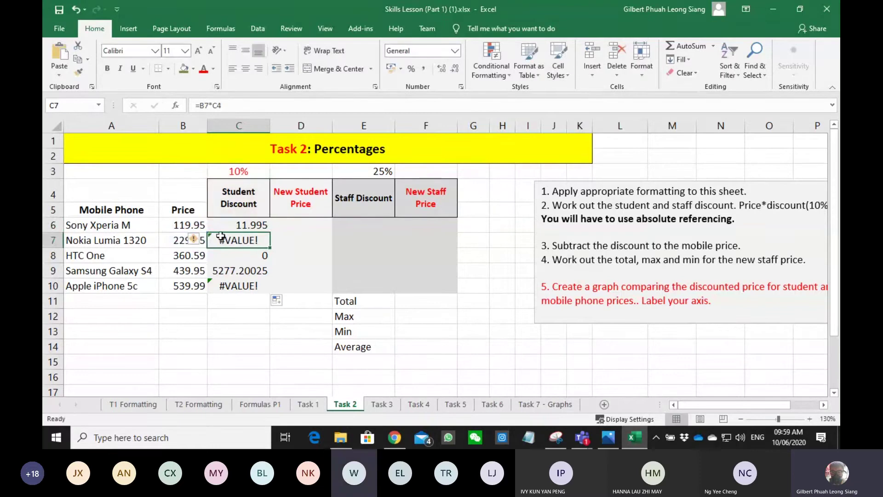
pyautogui.doubleClick(239, 256)
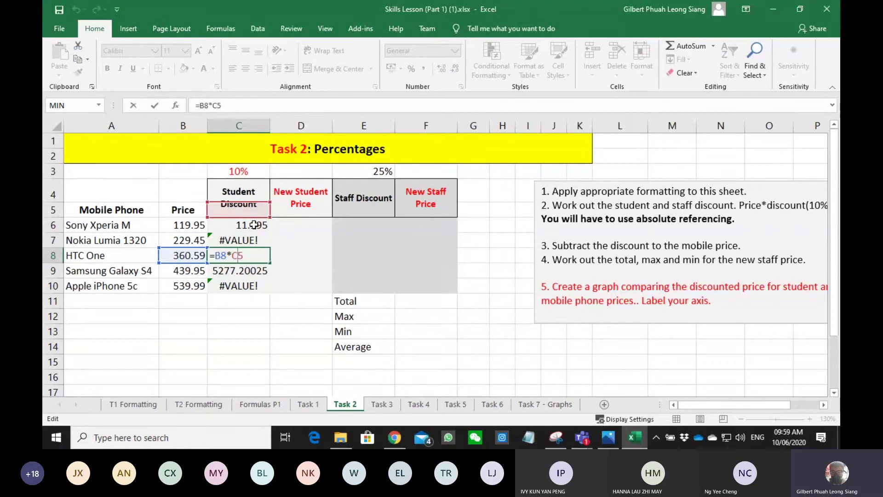
pyautogui.hotkey('ctrl', 'Return')
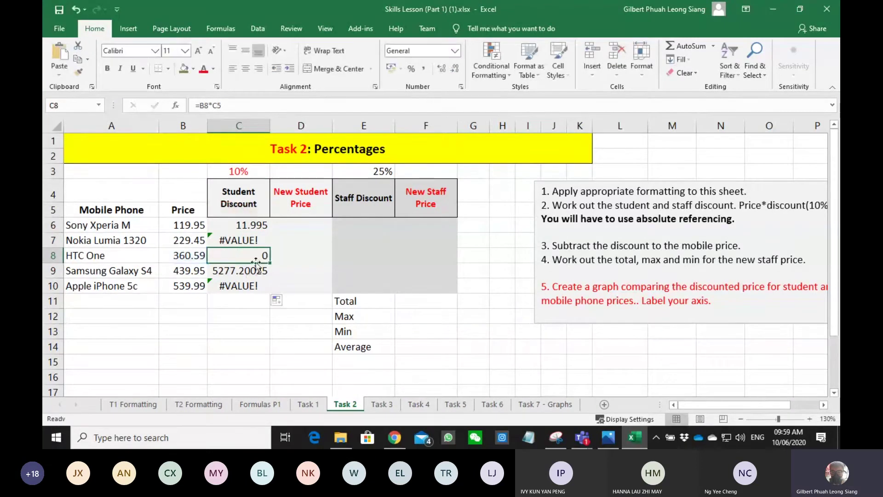
pyautogui.doubleClick(256, 268)
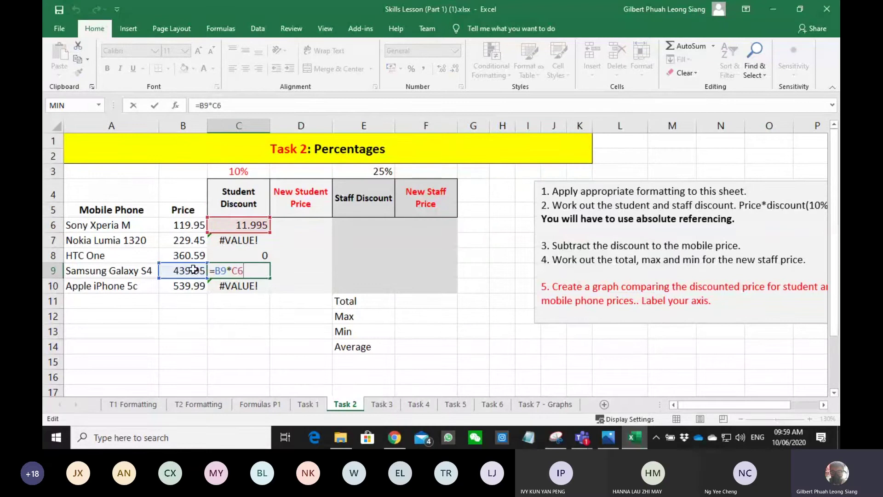
pyautogui.hotkey('ctrl', 'Return')
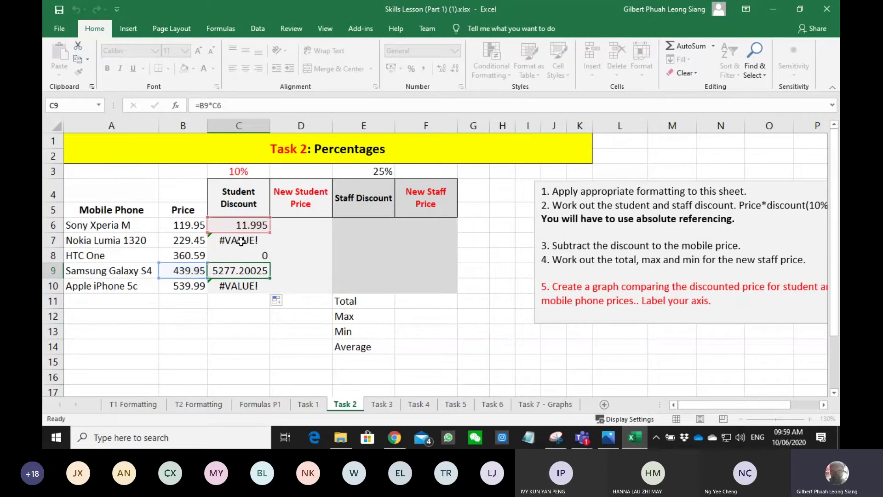
pyautogui.doubleClick(241, 241)
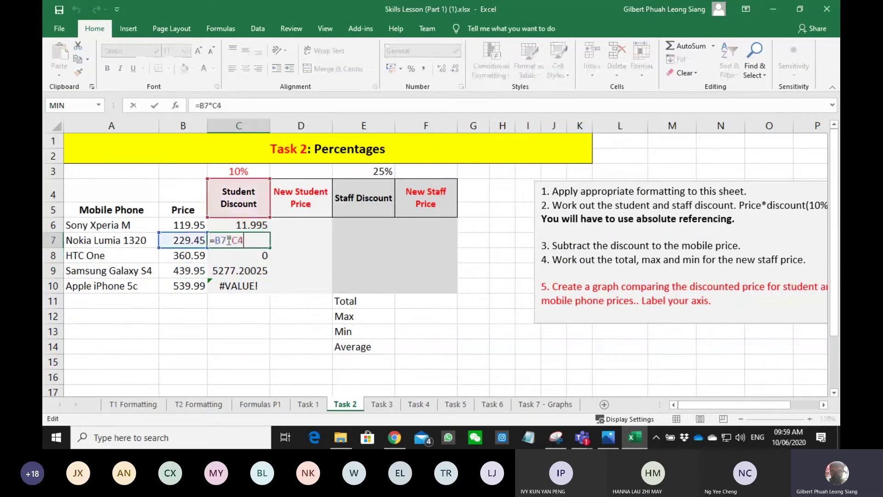
pyautogui.press('Return')
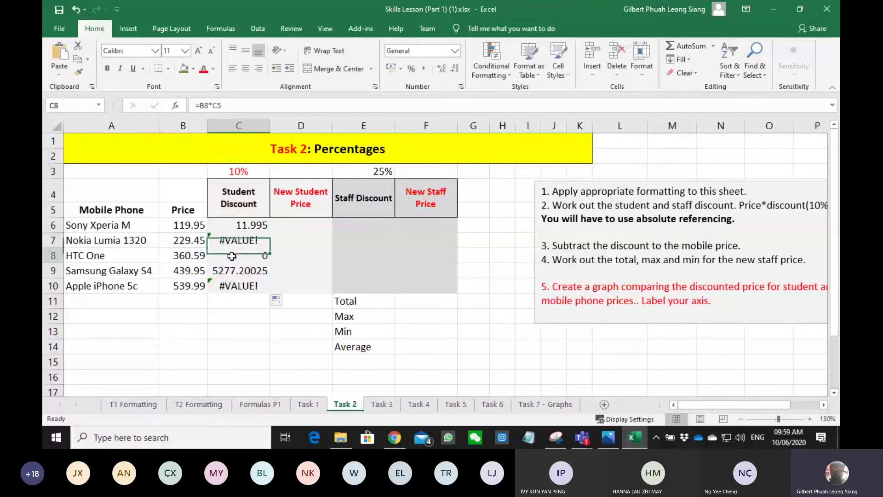
pyautogui.doubleClick(231, 255)
pyautogui.press('Escape')
pyautogui.doubleClick(231, 271)
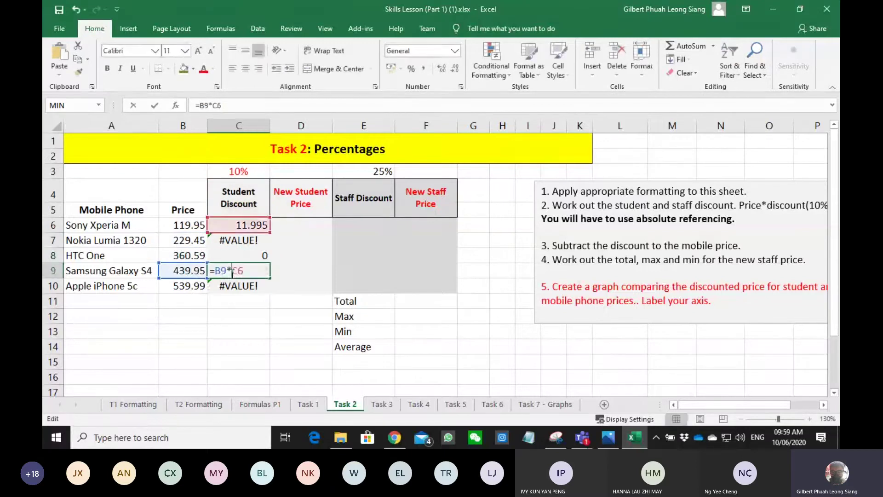
pyautogui.press('Escape')
pyautogui.click(232, 288)
pyautogui.doubleClick(231, 287)
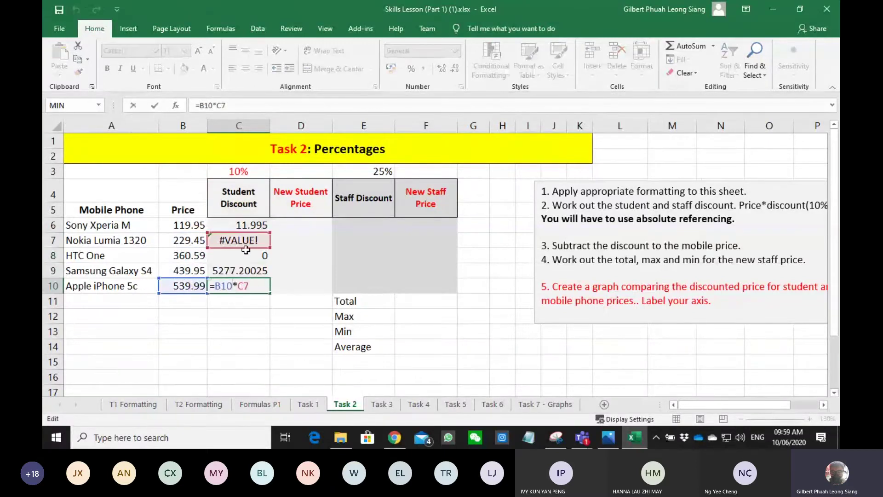
pyautogui.press('Escape')
# Make the discount rate reference absolute in C6 with =B6*$C$3, and fill the formula down to C10
pyautogui.click(250, 223)
pyautogui.doubleClick(250, 224)
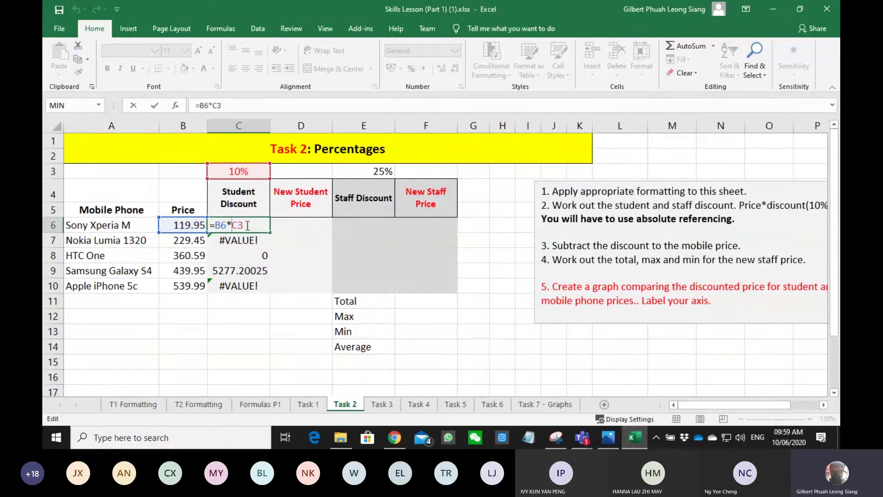
pyautogui.write('$C$')
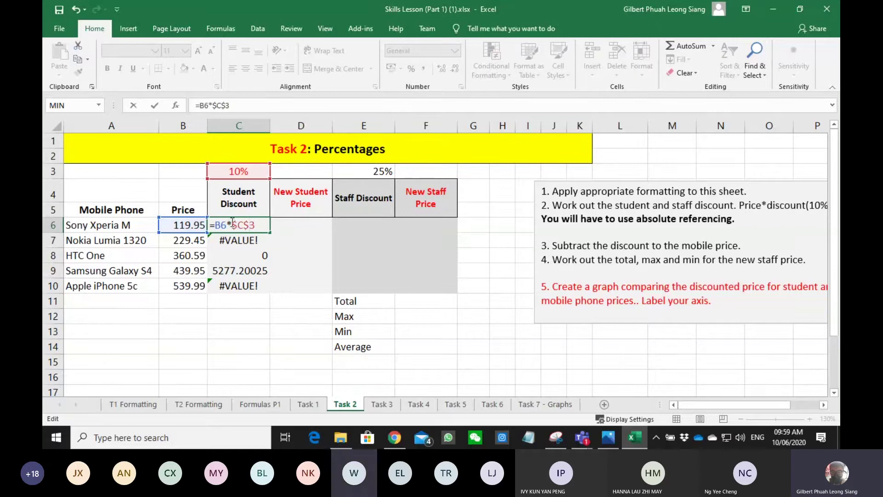
pyautogui.moveTo(231, 225); pyautogui.dragTo(256, 225)
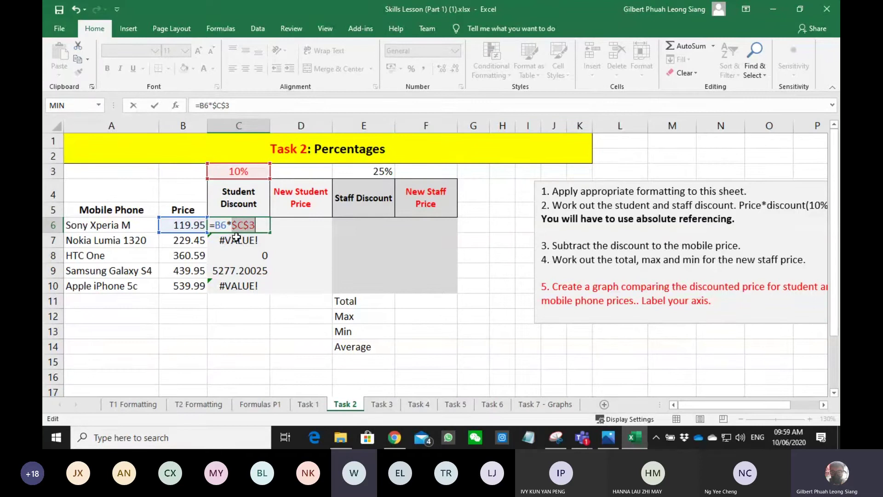
pyautogui.press('Right')
pyautogui.hotkey('ctrl', 'Return')
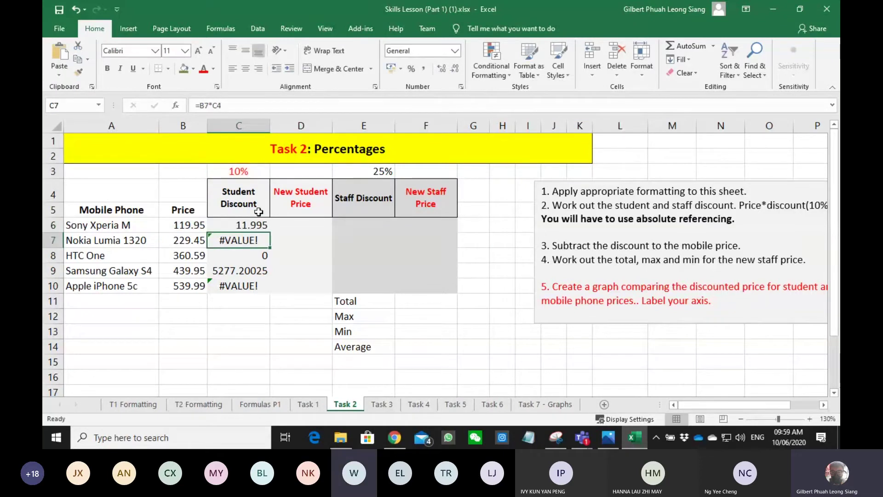
pyautogui.moveTo(270, 234); pyautogui.dragTo(266, 288)
pyautogui.click(239, 331)
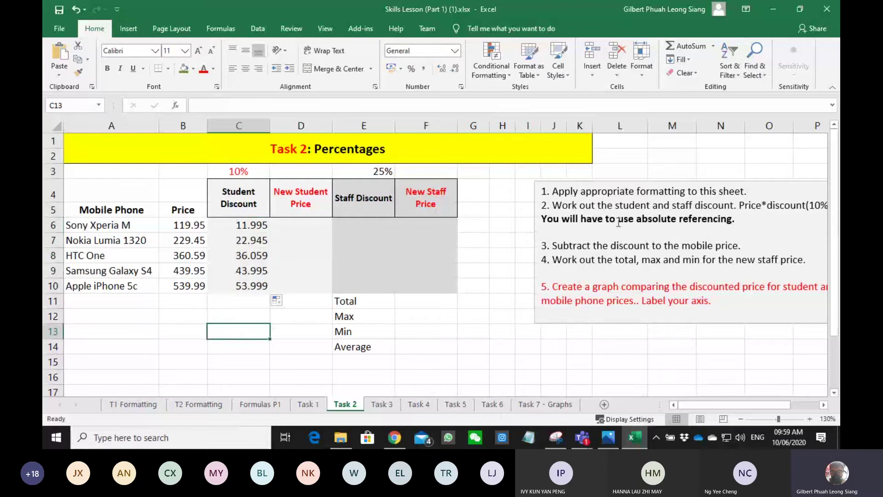
pyautogui.moveTo(639, 219); pyautogui.dragTo(692, 220)
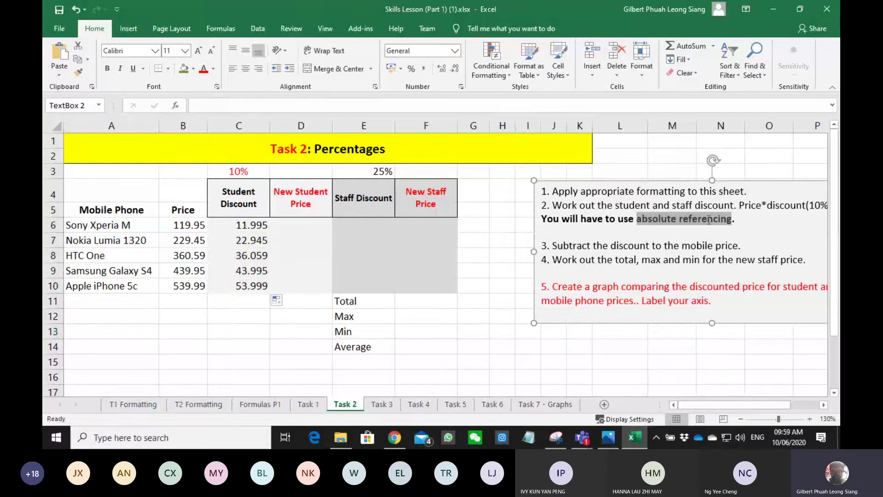
pyautogui.click(455, 299)
# Calculate the Sony Xperia M new student price in D6 with =B6-C6, and fill the formula down to D10
pyautogui.click(299, 227)
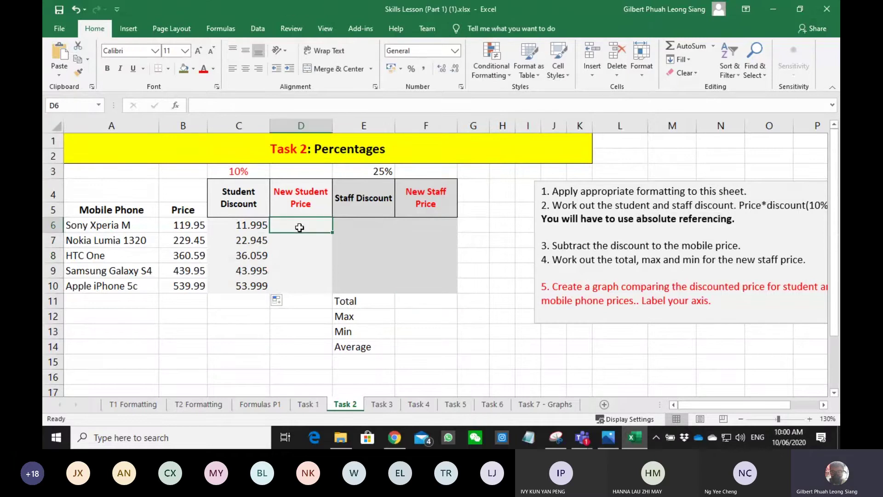
pyautogui.write('=')
pyautogui.click(184, 225)
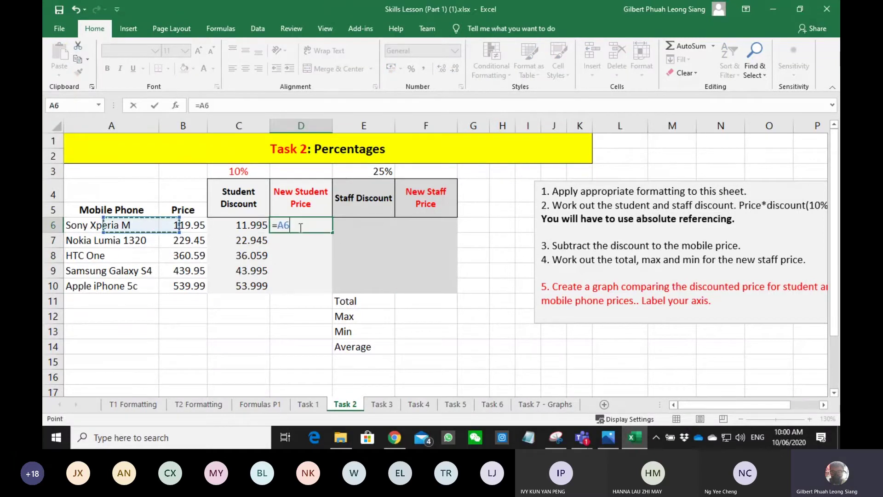
pyautogui.write('-')
pyautogui.press('Left')
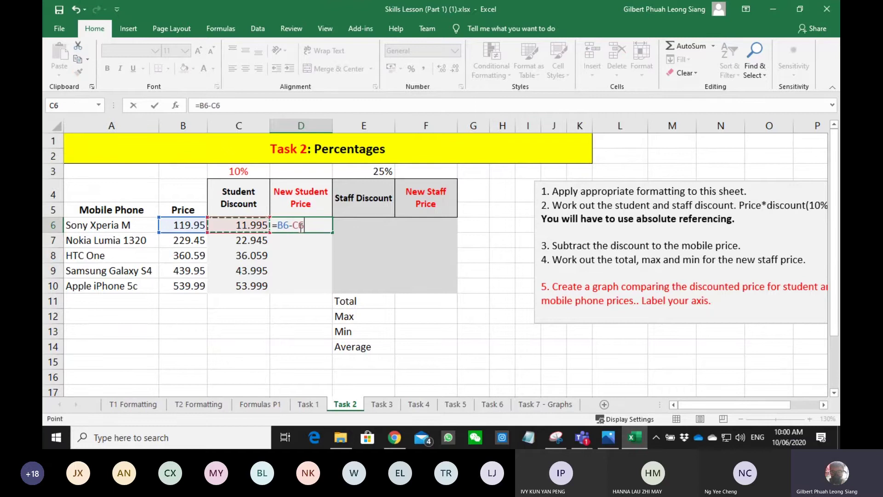
pyautogui.press('Return')
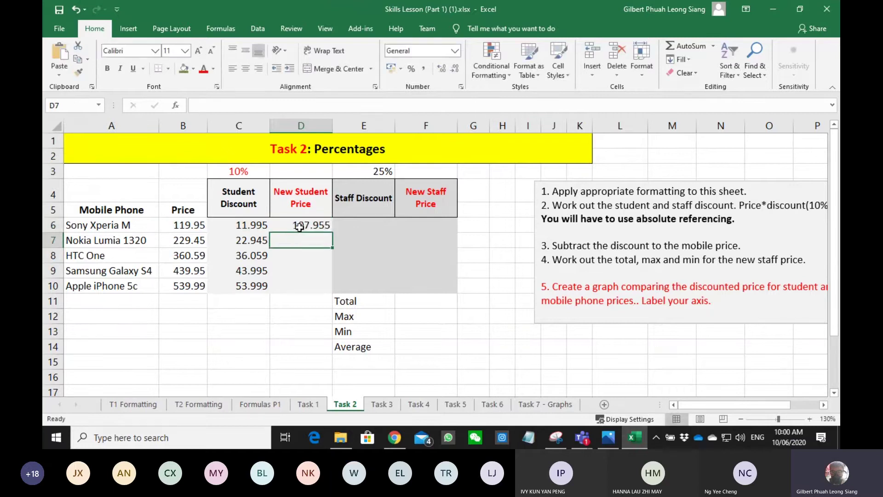
pyautogui.click(301, 226)
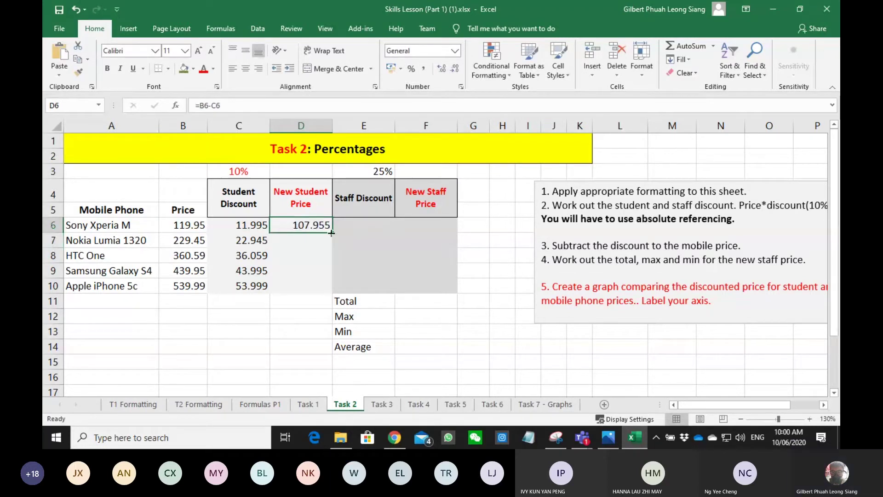
pyautogui.moveTo(332, 233); pyautogui.dragTo(330, 293)
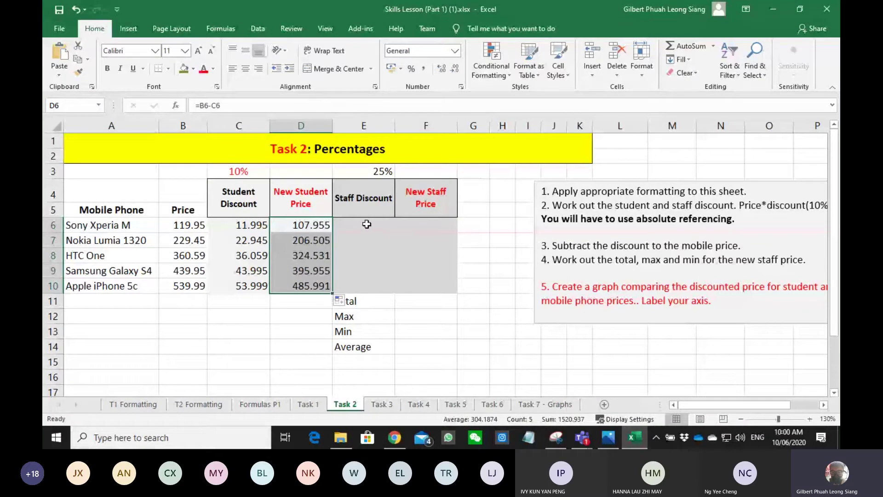
# Review the staff discount, new staff price and summary cells on Task 2, and look over the Task 1 and Task 3 sheets
pyautogui.moveTo(364, 225); pyautogui.dragTo(386, 287)
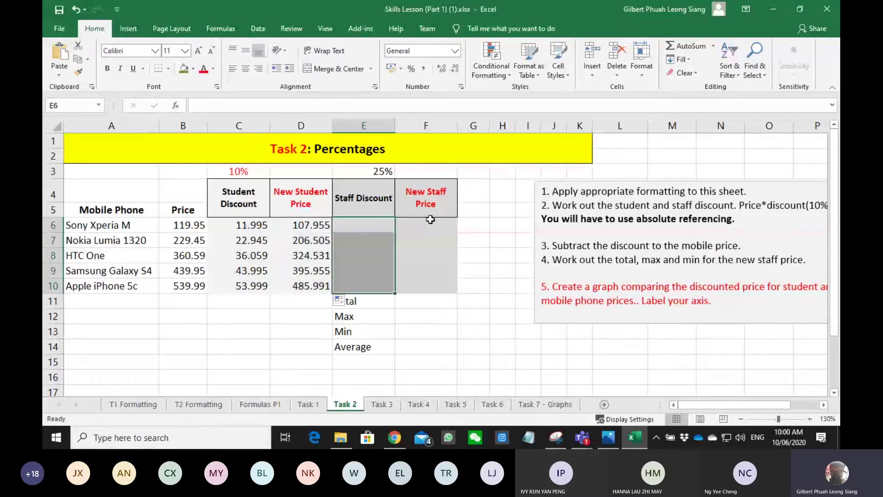
pyautogui.moveTo(430, 222); pyautogui.dragTo(430, 296)
pyautogui.click(421, 301)
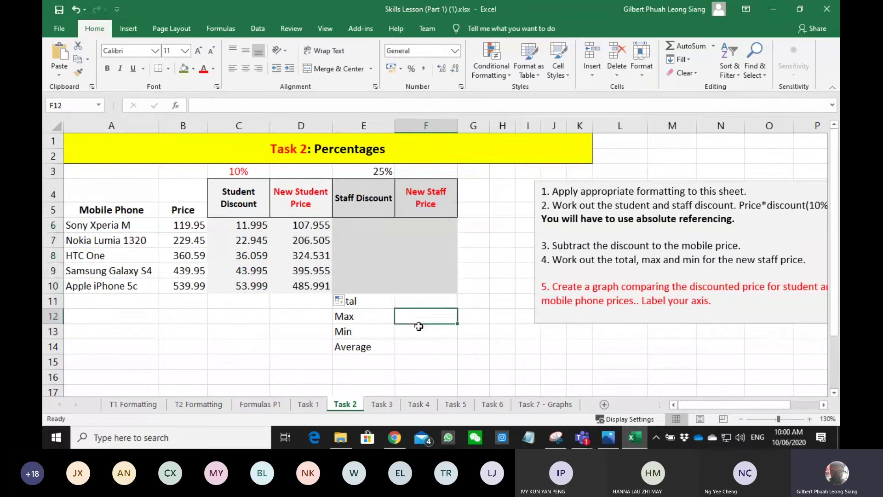
pyautogui.click(419, 328)
pyautogui.click(416, 346)
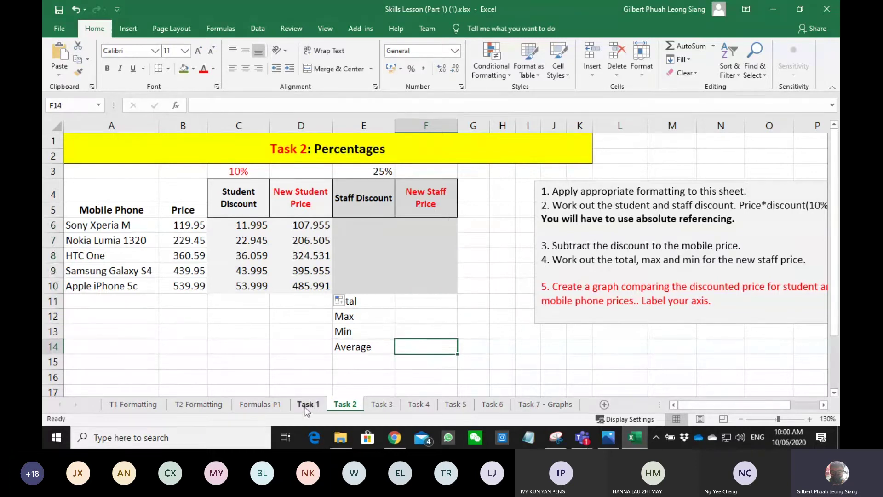
pyautogui.click(305, 404)
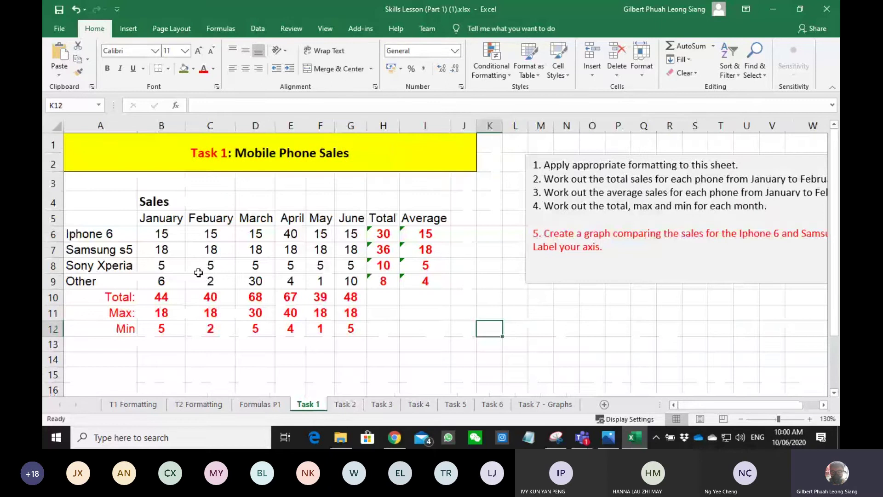
pyautogui.click(346, 405)
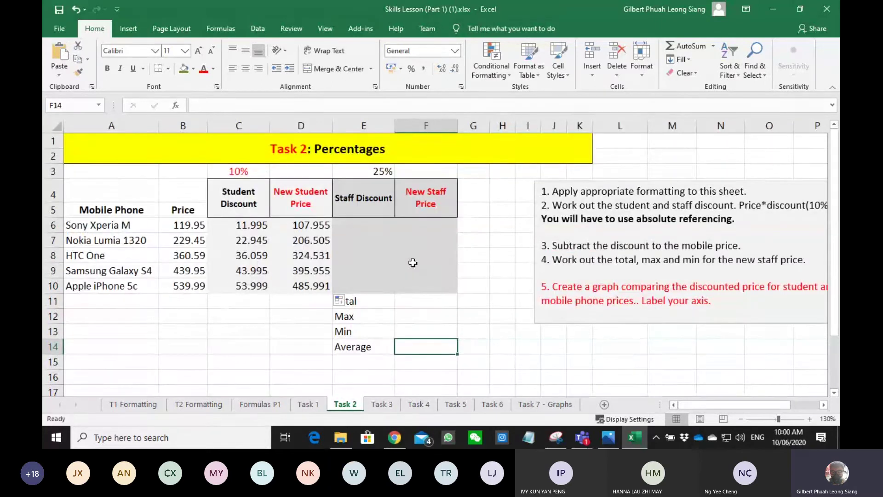
pyautogui.click(382, 404)
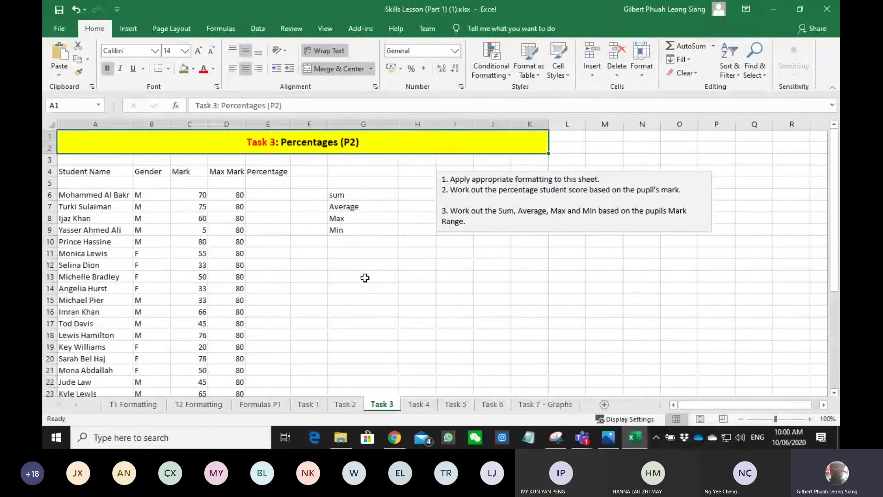
pyautogui.click(345, 405)
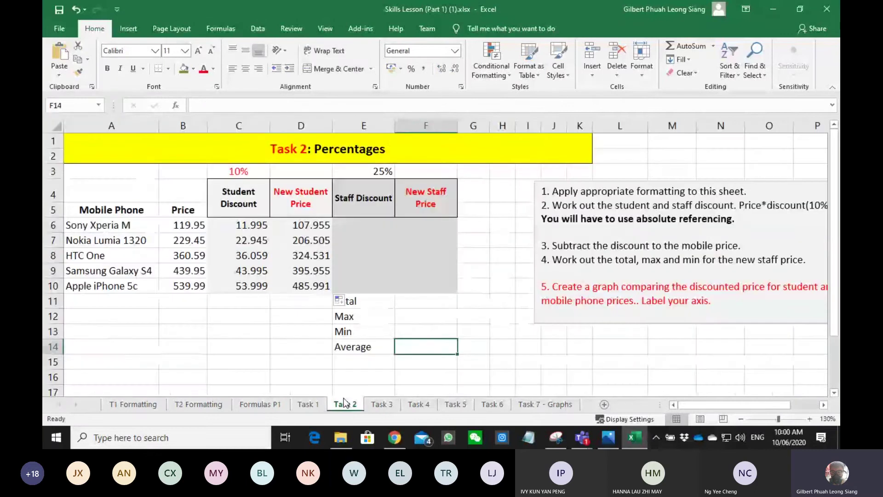
pyautogui.click(245, 238)
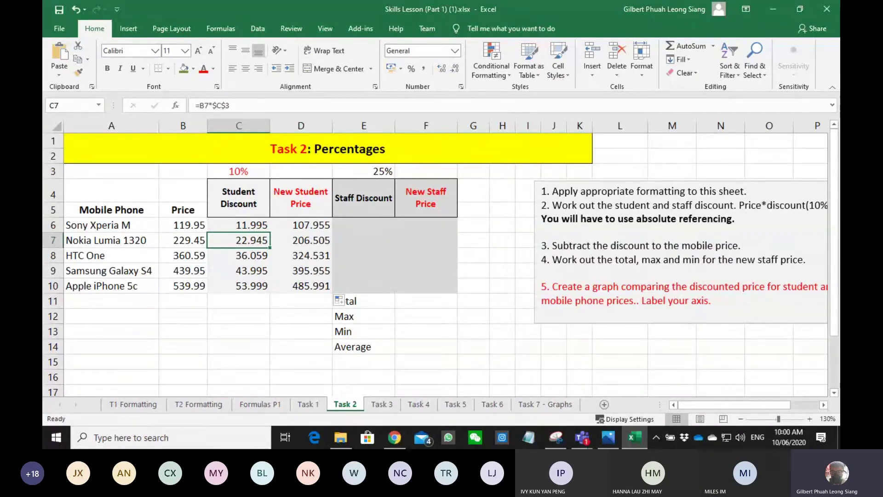
pyautogui.click(591, 356)
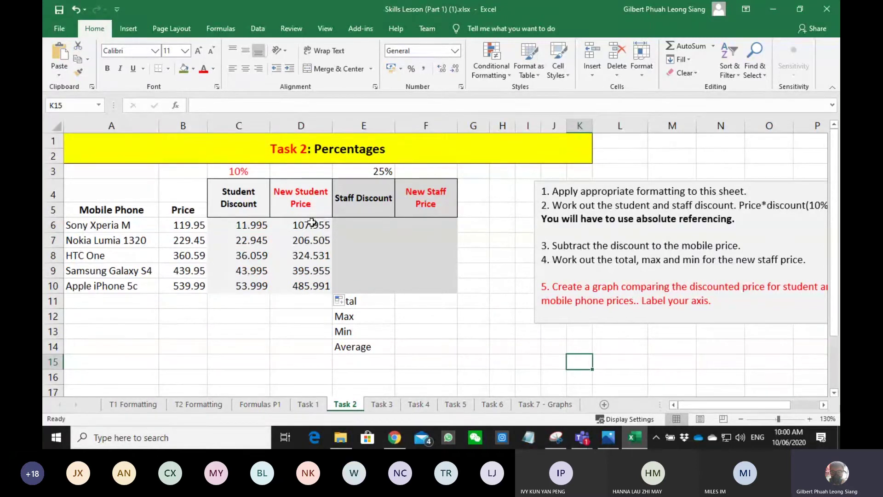
pyautogui.click(146, 224)
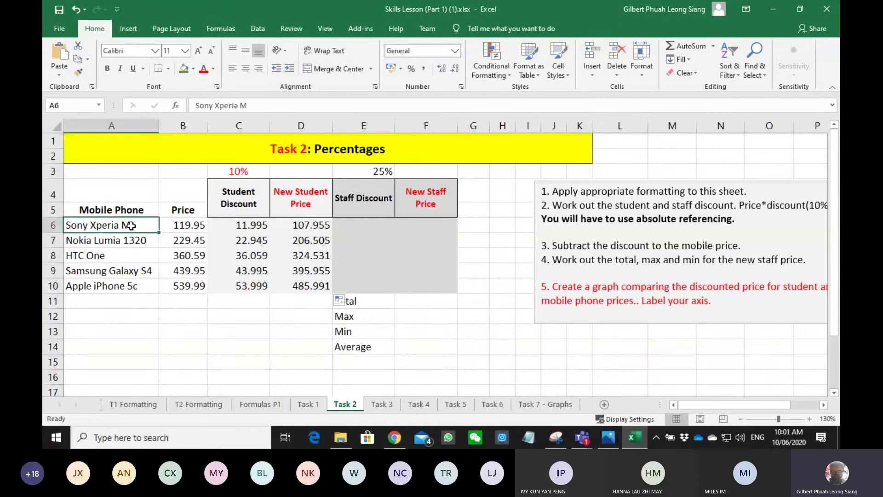
pyautogui.moveTo(133, 221); pyautogui.dragTo(128, 285)
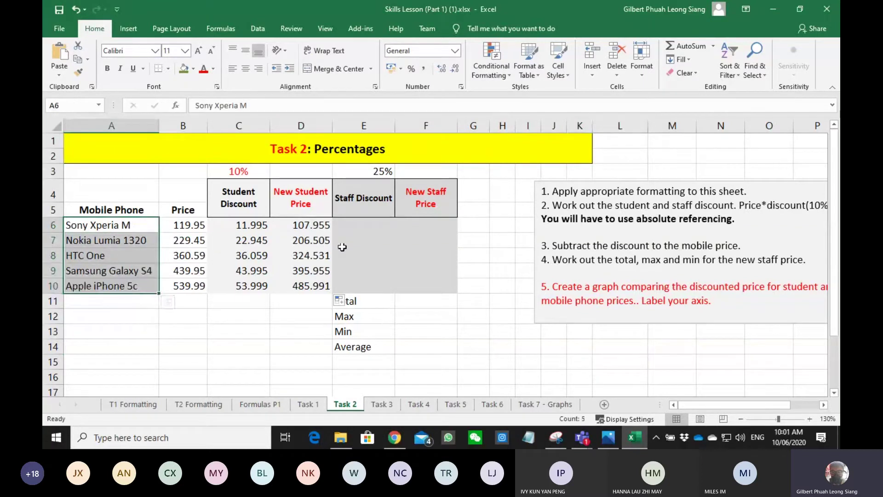
pyautogui.keyDown('ctrl'); pyautogui.click(295, 224); pyautogui.keyUp('ctrl')
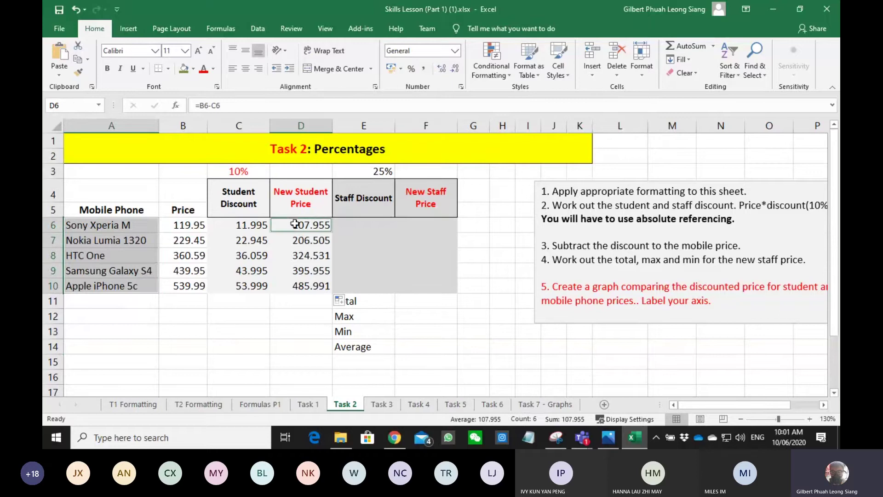
pyautogui.click(255, 352)
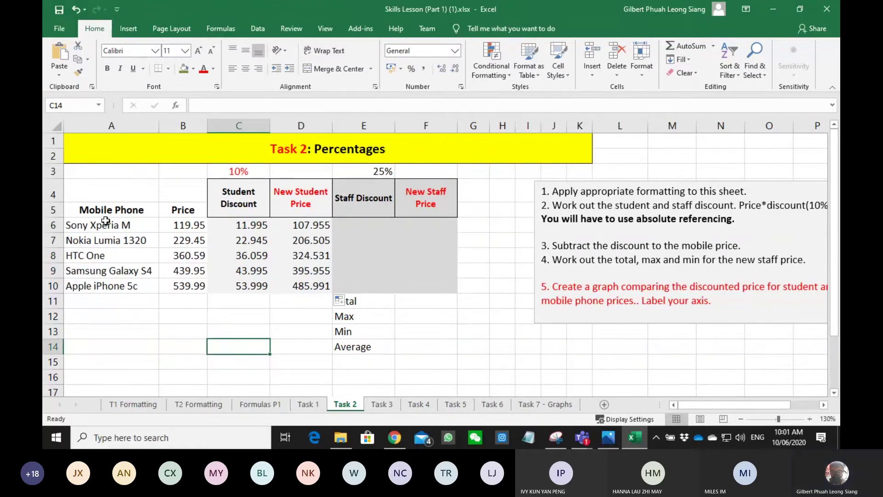
# Insert a clustered bar chart from A6:A10, D6:D10 and F6:F10 as a trial, and delete it from the sheet
pyautogui.moveTo(105, 221); pyautogui.dragTo(106, 285)
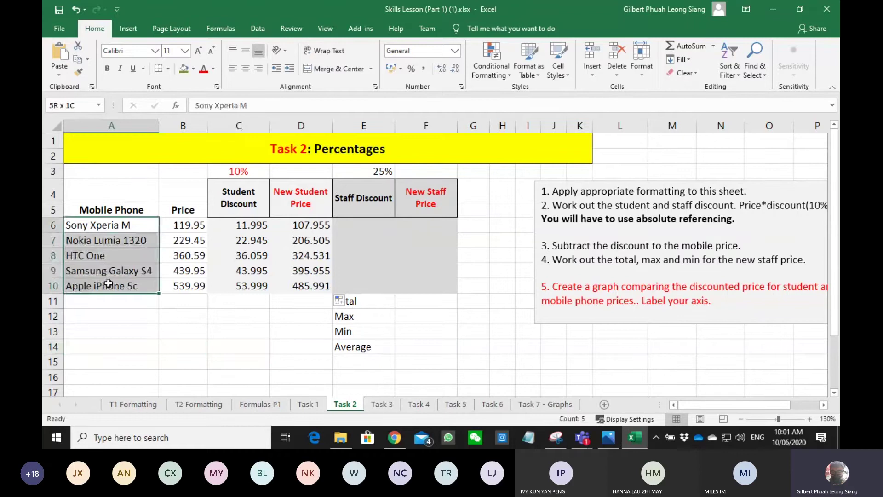
pyautogui.moveTo(296, 224); pyautogui.dragTo(297, 286)
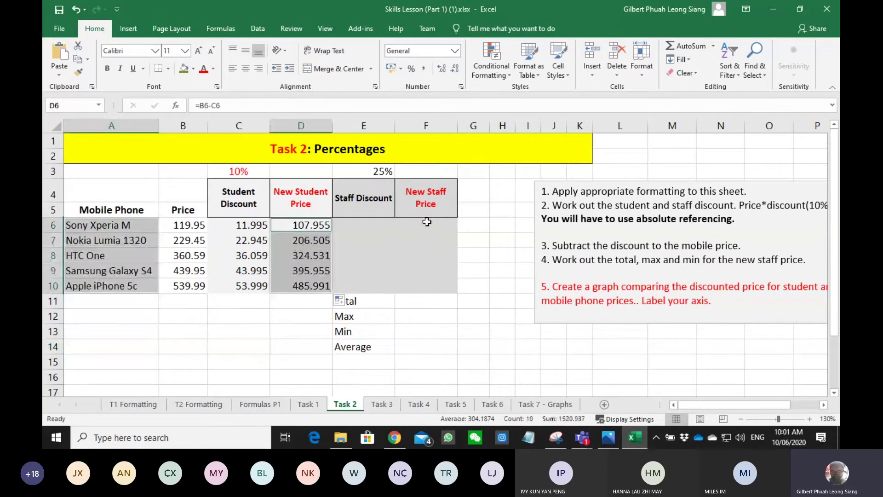
pyautogui.moveTo(427, 225); pyautogui.dragTo(426, 287)
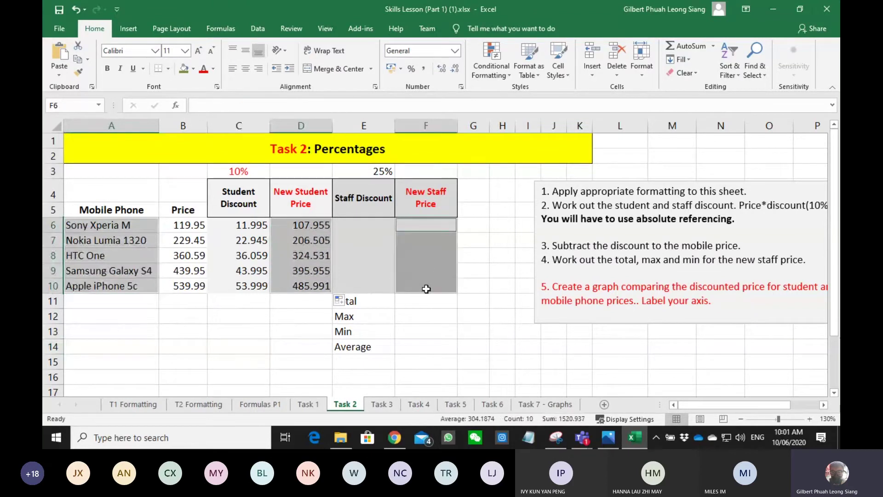
pyautogui.click(128, 29)
pyautogui.click(364, 54)
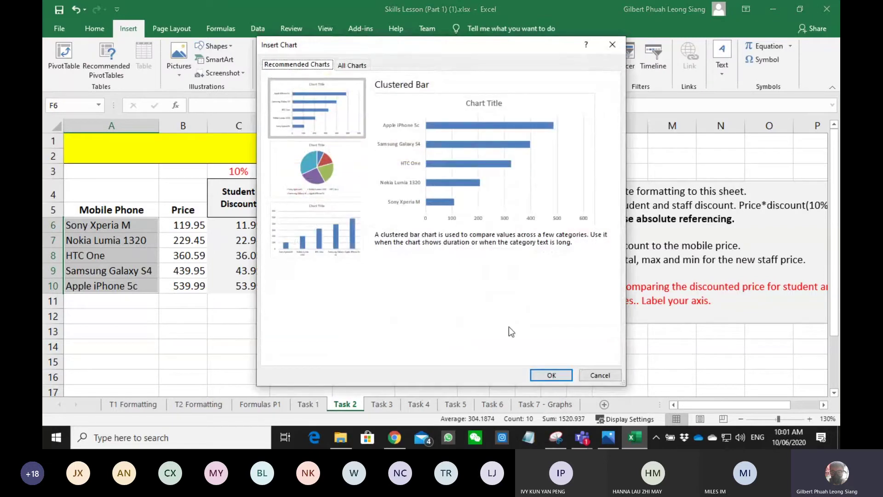
pyautogui.click(551, 374)
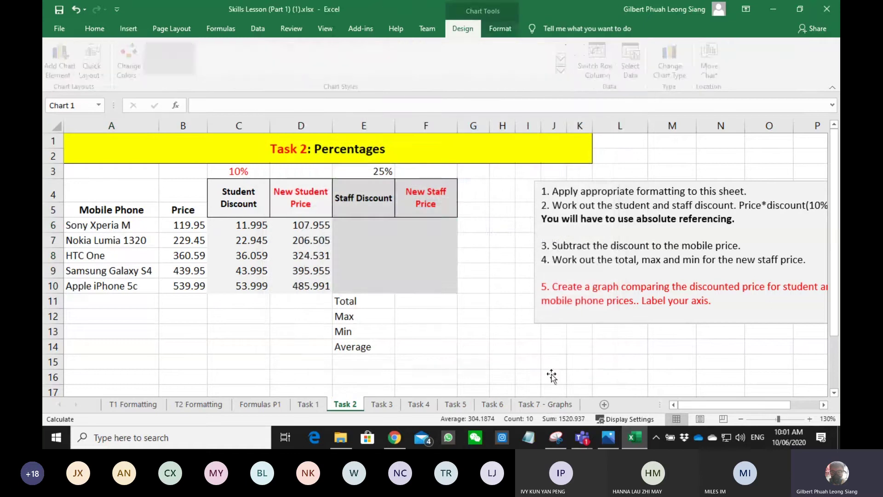
pyautogui.moveTo(496, 166); pyautogui.dragTo(644, 165)
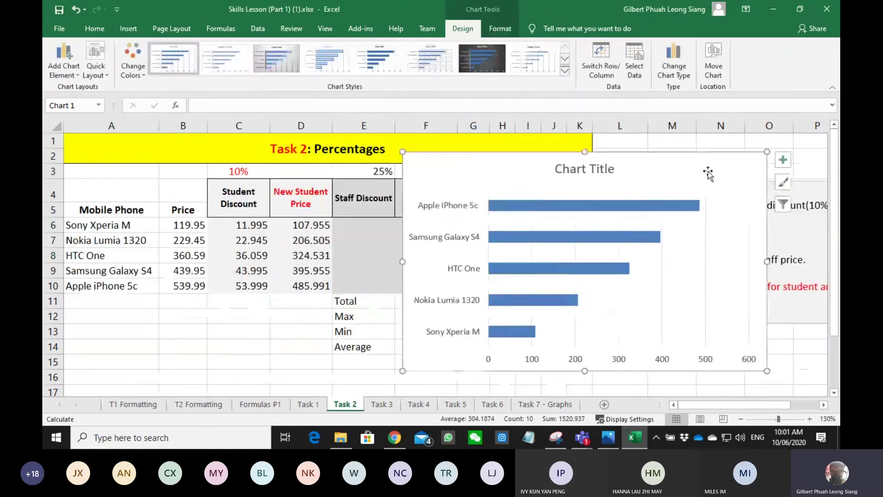
pyautogui.press('Delete')
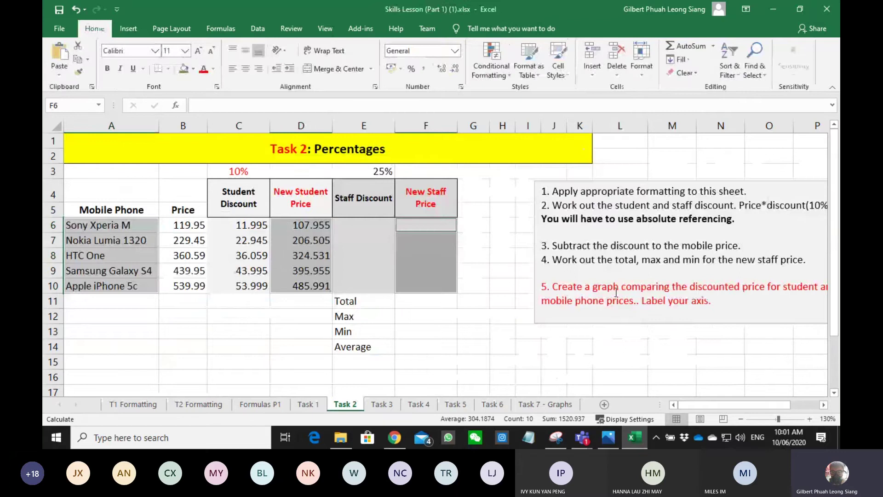
pyautogui.click(502, 270)
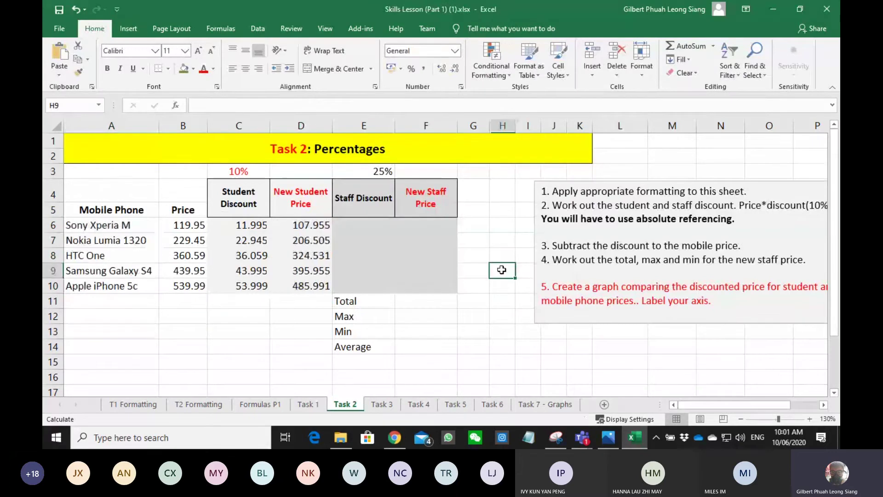
# Calculate the staff discount in E6 as B6 times the rate in E3, referenced absolutely, and fill the formula down to E10
pyautogui.click(360, 224)
pyautogui.write('=')
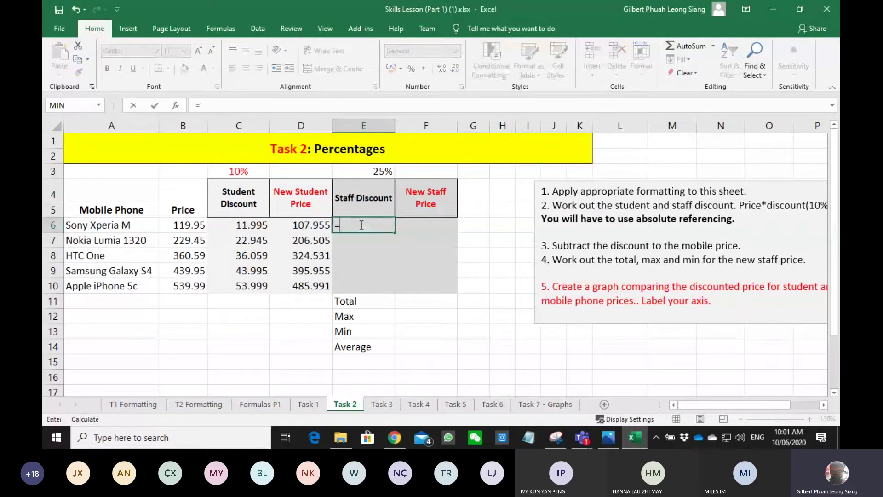
pyautogui.press('Left')
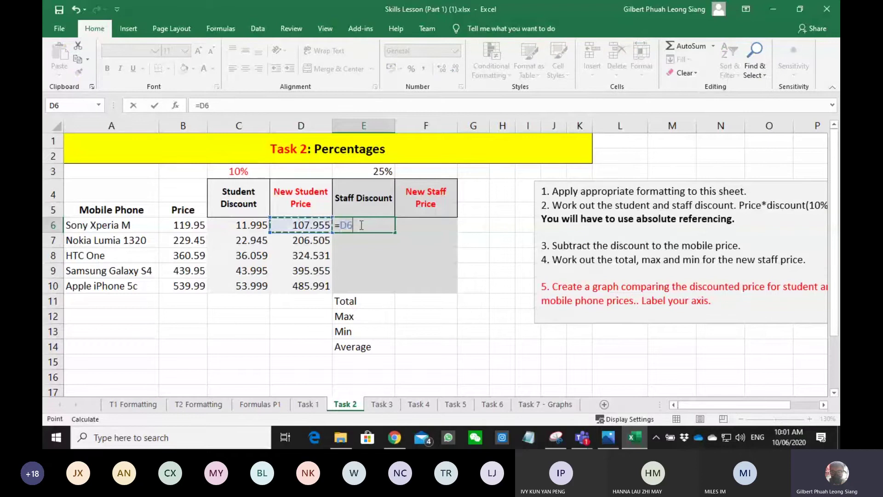
pyautogui.press('Escape')
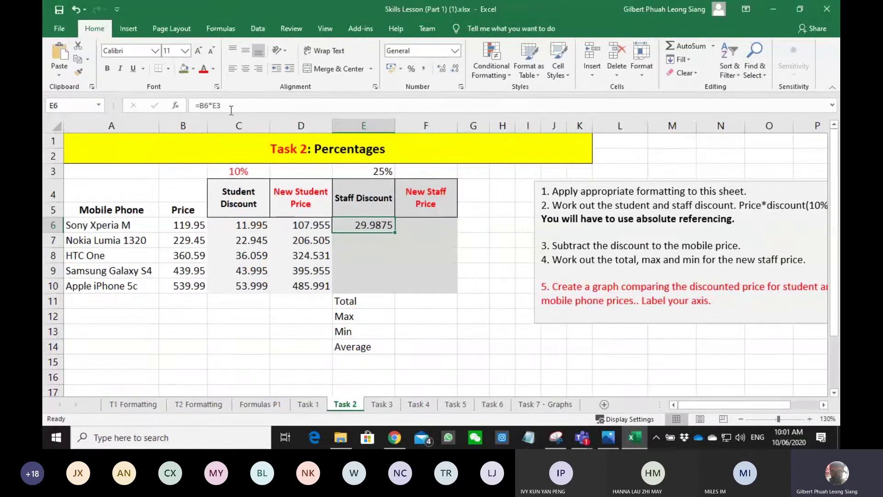
pyautogui.doubleClick(358, 225)
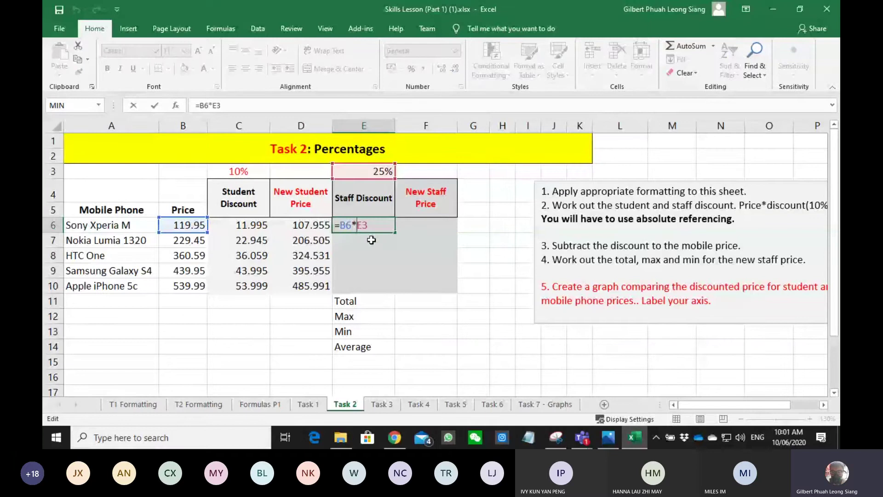
pyautogui.press('Return')
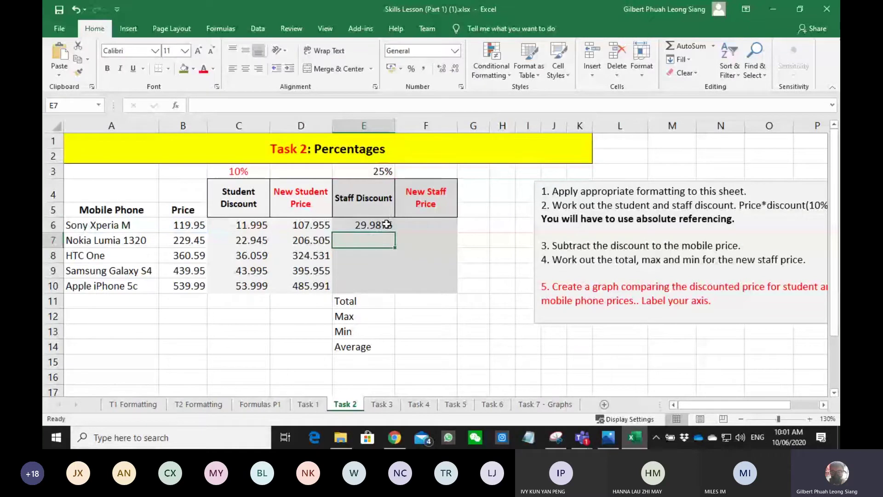
pyautogui.click(387, 224)
pyautogui.moveTo(395, 232); pyautogui.dragTo(390, 295)
# Calculate the Sony Xperia M new staff price in F6 with =B6-E6, and fill the formula down to F10
pyautogui.click(428, 223)
pyautogui.write('=')
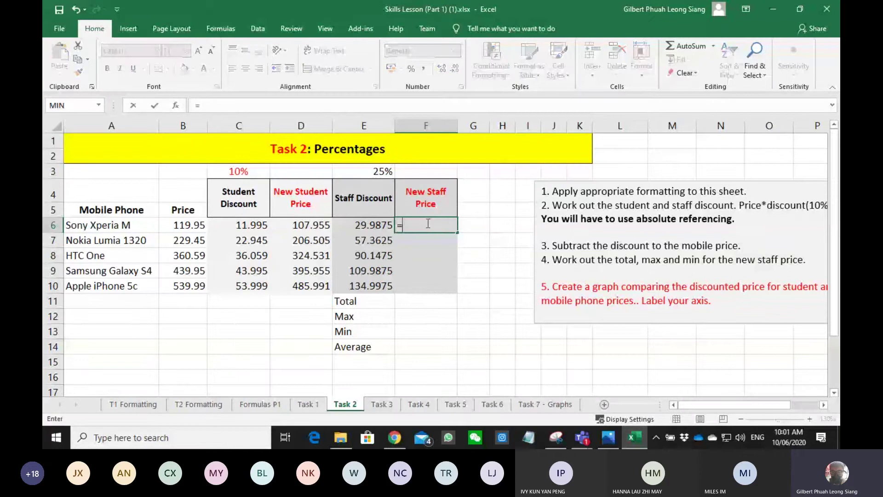
pyautogui.write('b6-e6')
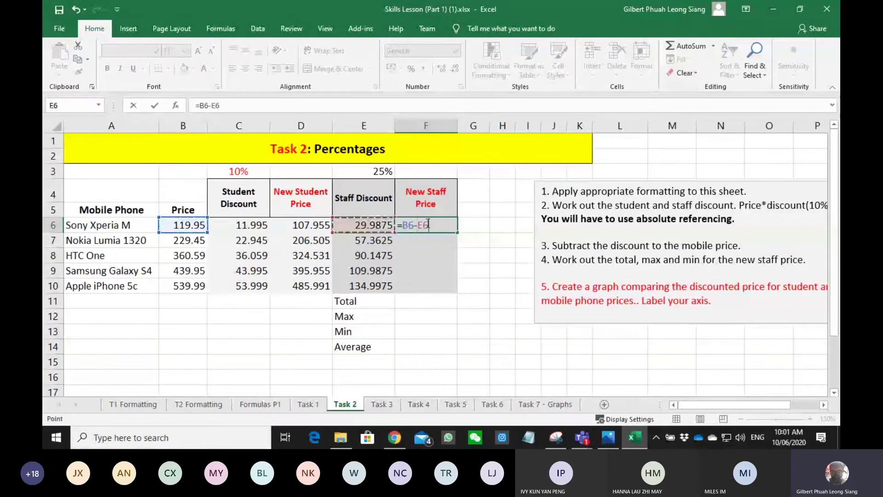
pyautogui.press('Return')
pyautogui.click(427, 223)
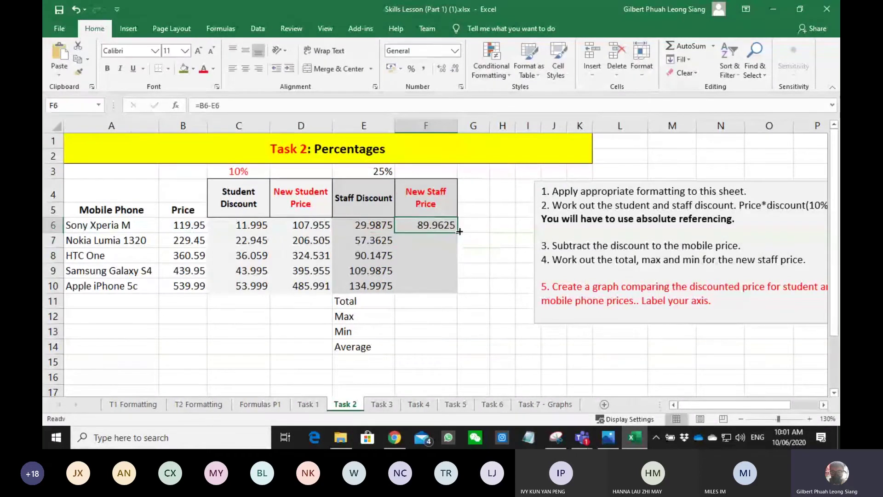
pyautogui.moveTo(457, 233); pyautogui.dragTo(450, 293)
# Insert a recommended clustered column chart comparing the new student prices in D6:D10 and staff prices in F6:F10 for the phones in A6:A10
pyautogui.moveTo(122, 225); pyautogui.dragTo(126, 282)
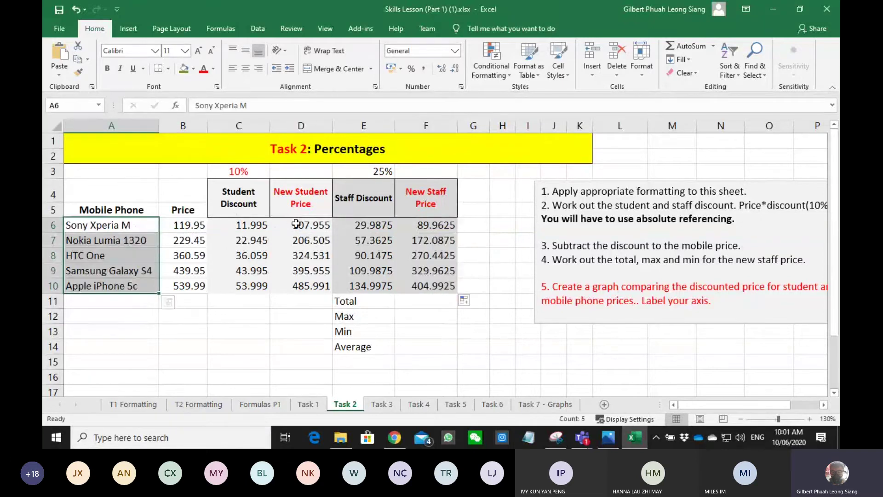
pyautogui.moveTo(295, 224); pyautogui.dragTo(296, 288)
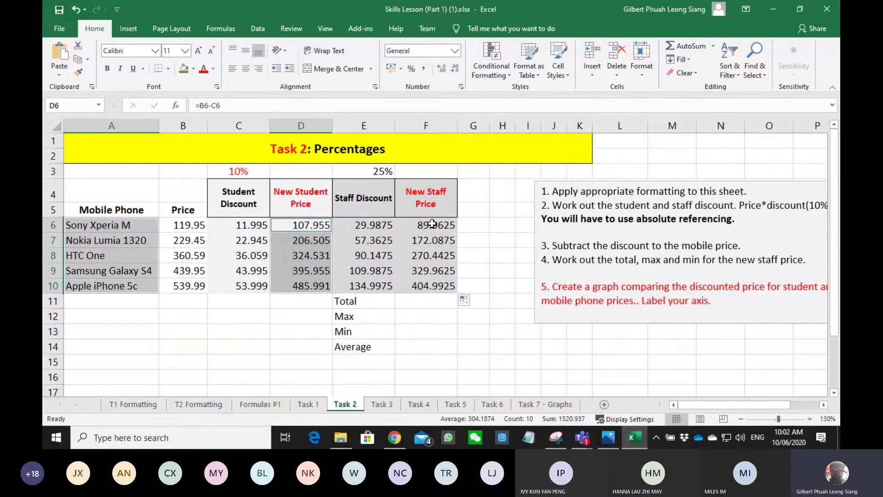
pyautogui.moveTo(432, 226); pyautogui.dragTo(434, 290)
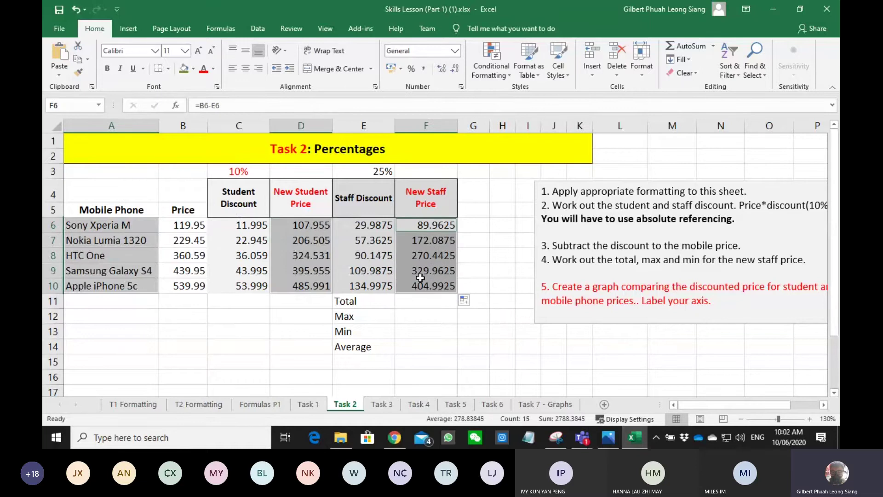
pyautogui.click(130, 28)
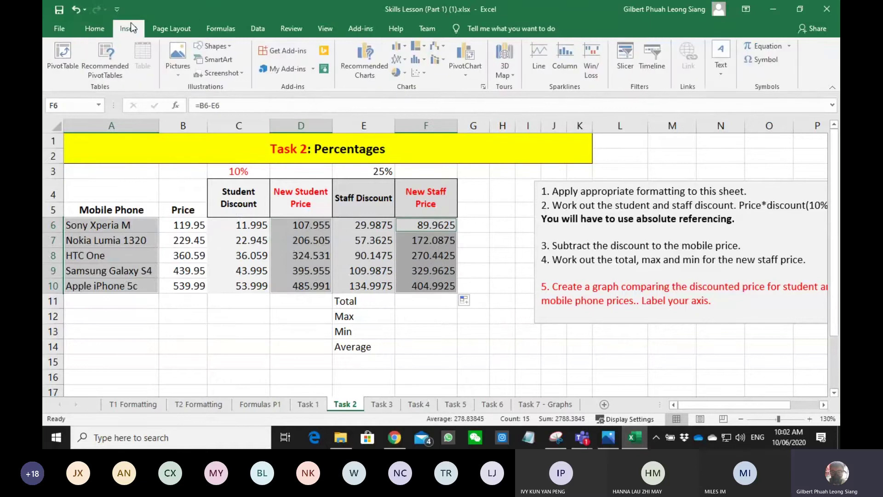
pyautogui.click(369, 61)
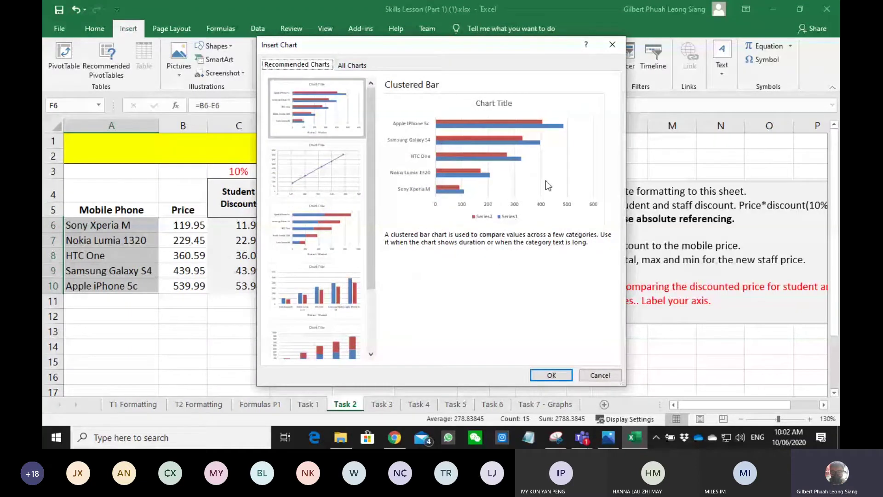
pyautogui.click(307, 313)
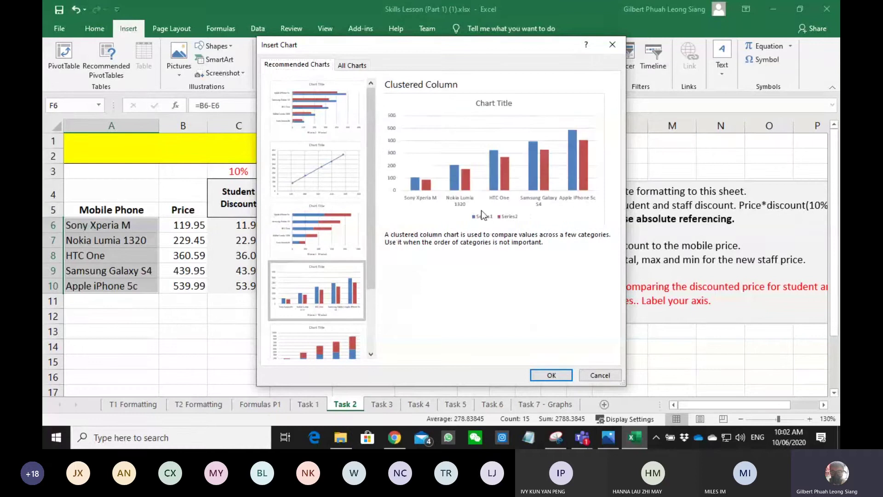
pyautogui.click(553, 375)
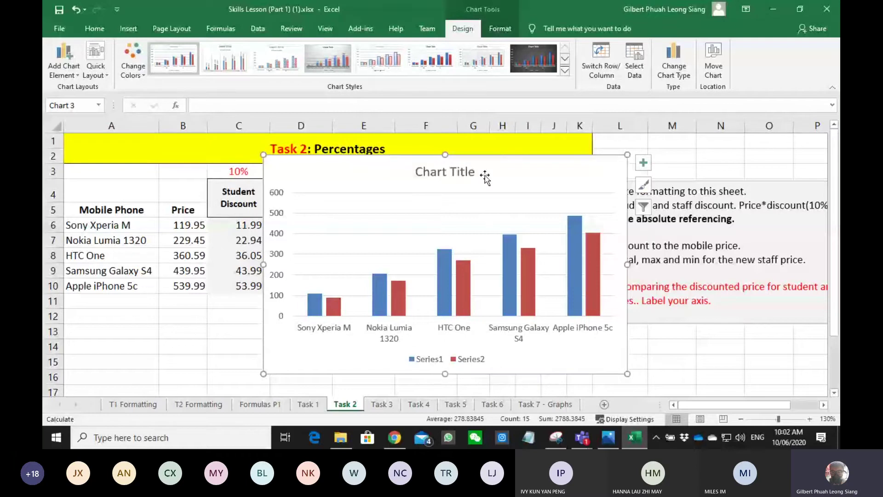
pyautogui.moveTo(515, 159)
pyautogui.mouseDown()
pyautogui.moveTo(473, 285)
pyautogui.moveTo(529, 247)
pyautogui.moveTo(517, 160)
pyautogui.mouseUp()
# Check the formatting options of the chart's Series1 and Series2 legend, and delete the clustered column chart
pyautogui.click(429, 360)
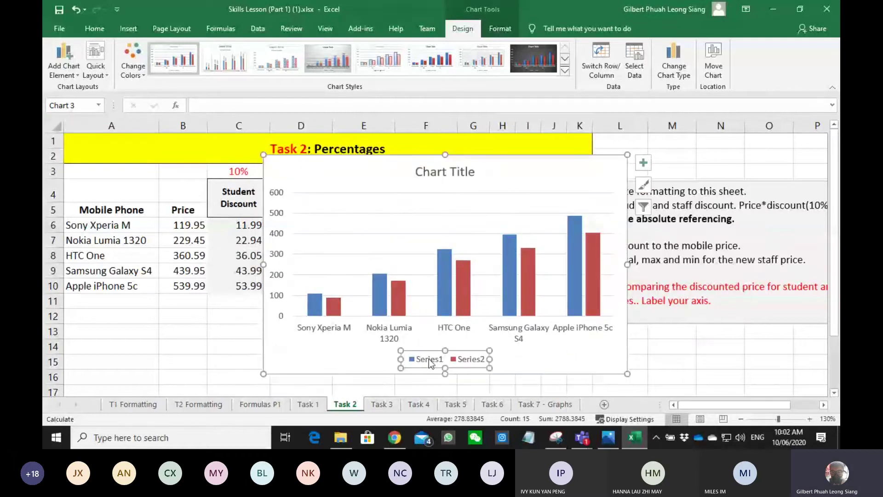
pyautogui.doubleClick(430, 363)
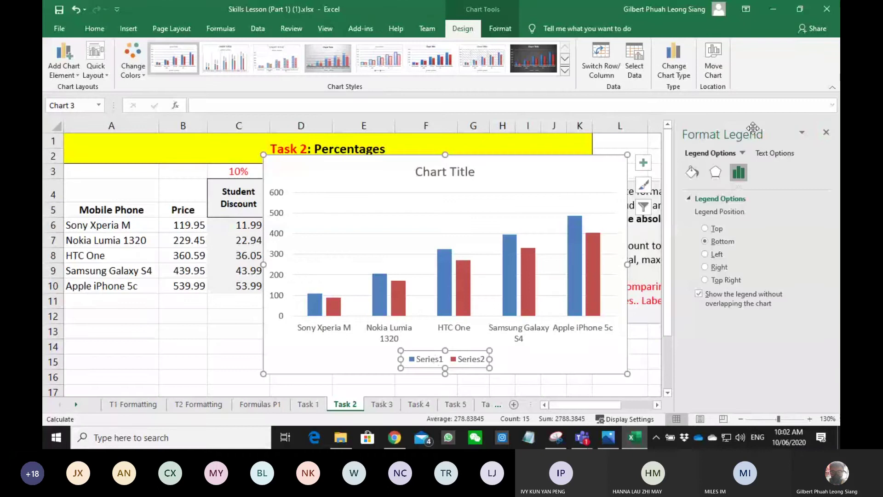
pyautogui.click(832, 133)
pyautogui.click(596, 167)
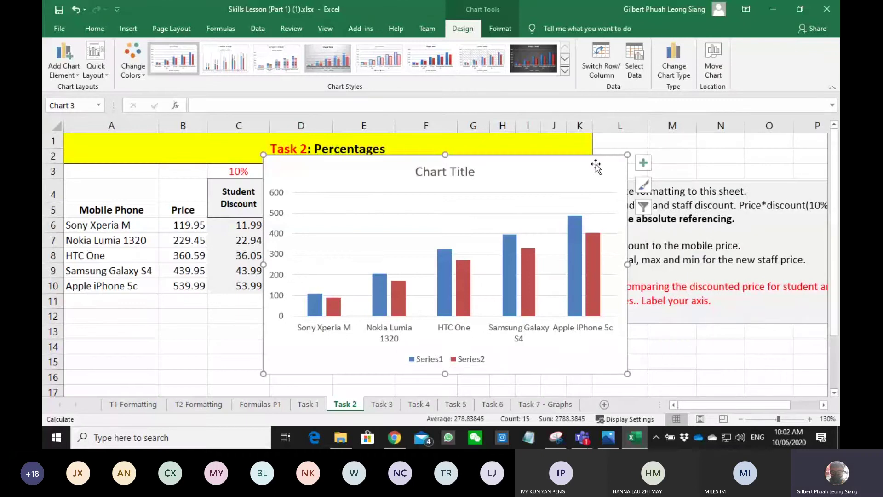
pyautogui.press('Delete')
pyautogui.moveTo(117, 209); pyautogui.dragTo(118, 287)
pyautogui.keyDown('ctrl'); pyautogui.click(254, 206); pyautogui.keyUp('ctrl')
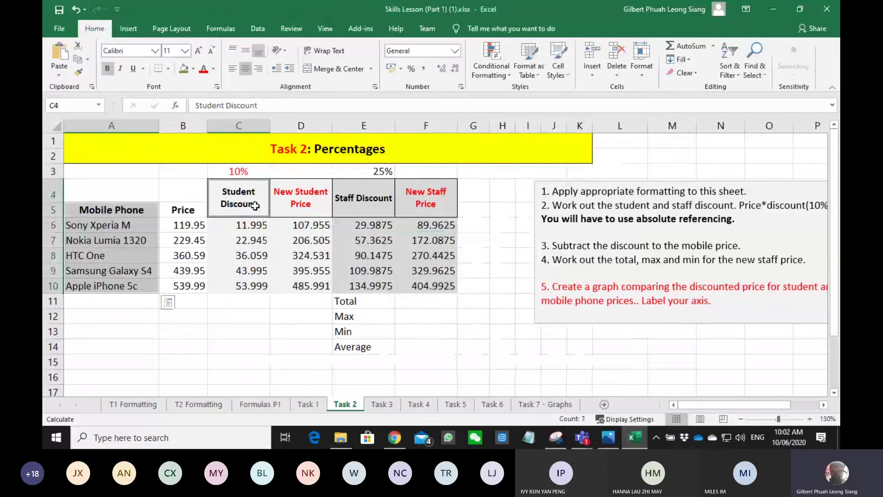
pyautogui.moveTo(254, 206); pyautogui.dragTo(257, 278)
pyautogui.click(184, 330)
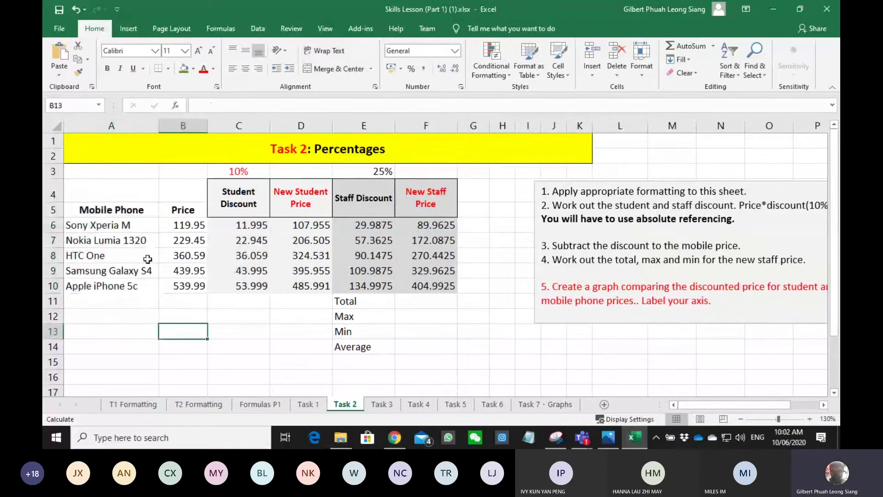
pyautogui.moveTo(124, 209); pyautogui.dragTo(131, 284)
pyautogui.moveTo(301, 200); pyautogui.dragTo(295, 286)
pyautogui.keyDown('ctrl'); pyautogui.click(449, 202); pyautogui.keyUp('ctrl')
pyautogui.moveTo(449, 201); pyautogui.dragTo(428, 285)
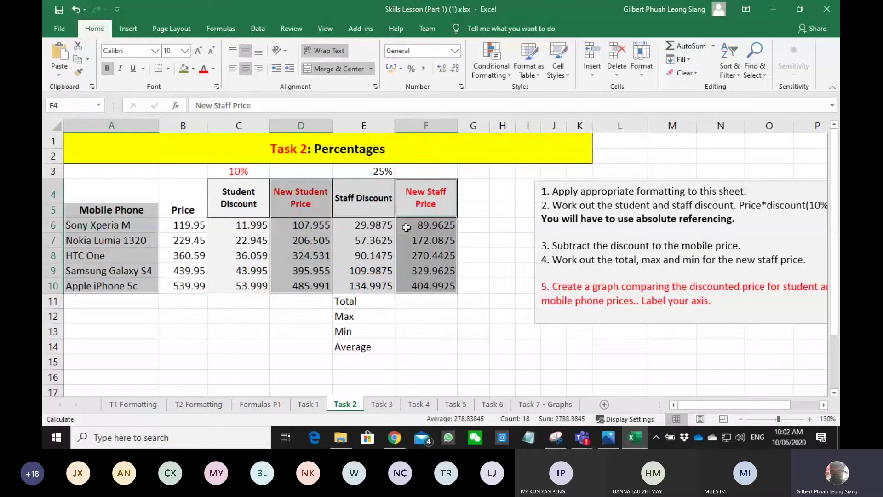
pyautogui.click(135, 27)
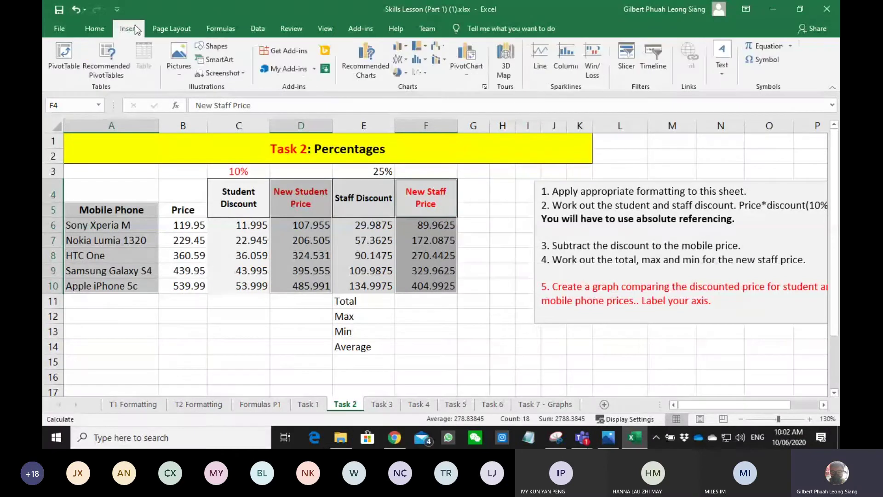
pyautogui.click(368, 62)
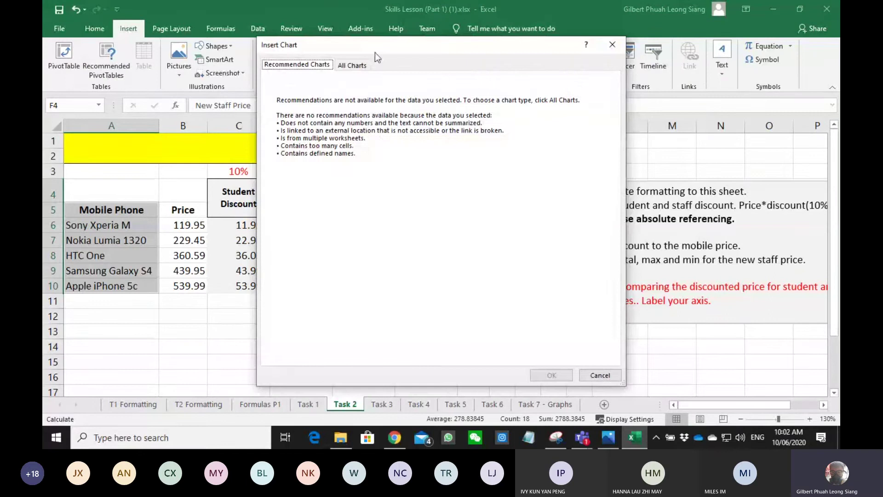
pyautogui.click(348, 68)
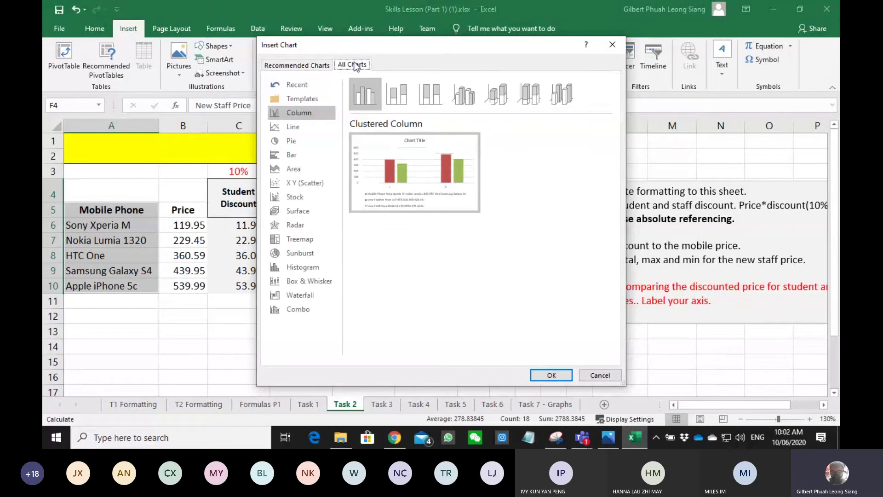
pyautogui.click(613, 45)
pyautogui.click(217, 333)
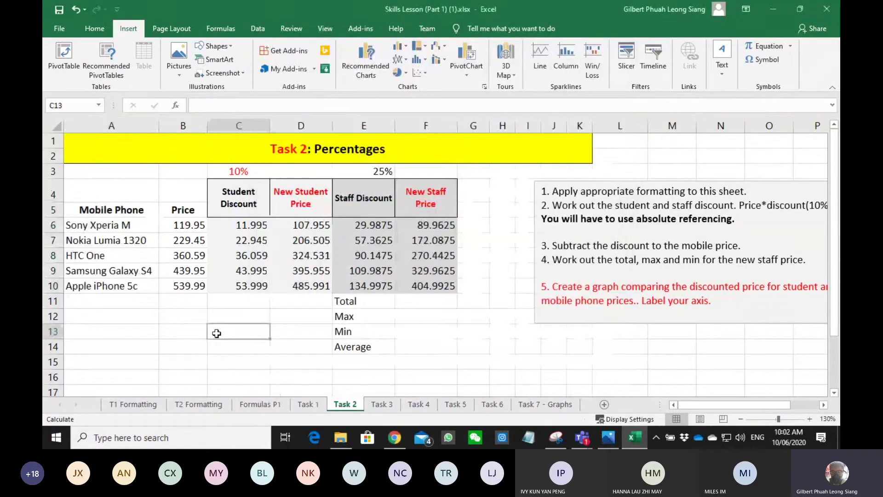
# Merge and center the Mobile Phone heading across cells A4:A5
pyautogui.click(135, 201)
pyautogui.click(100, 30)
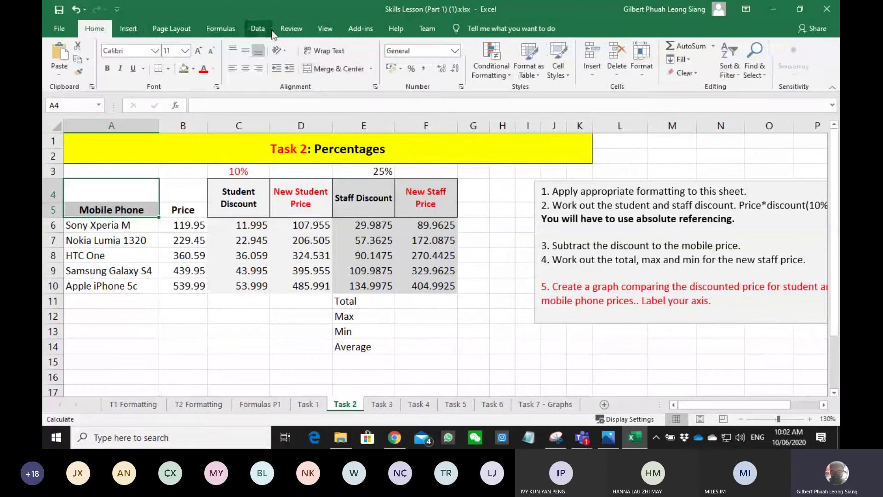
pyautogui.click(324, 69)
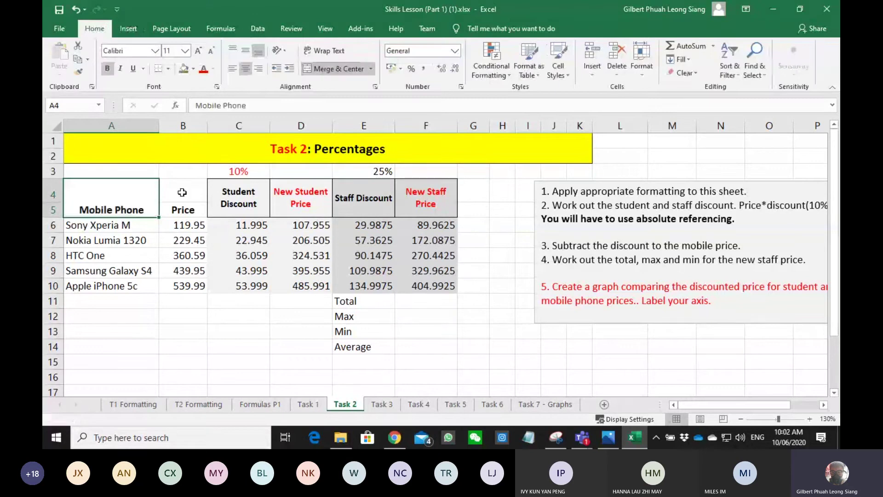
pyautogui.click(183, 194)
# Insert a recommended clustered column chart from A4:A10, D4:D10 and F4:F10, with the price headings included
pyautogui.moveTo(141, 197); pyautogui.dragTo(134, 284)
pyautogui.moveTo(312, 194); pyautogui.dragTo(304, 283)
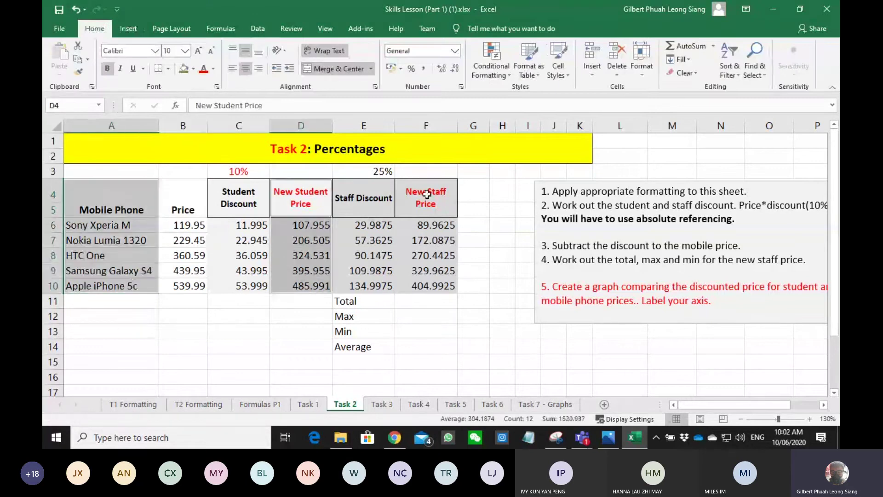
pyautogui.moveTo(426, 192); pyautogui.dragTo(421, 282)
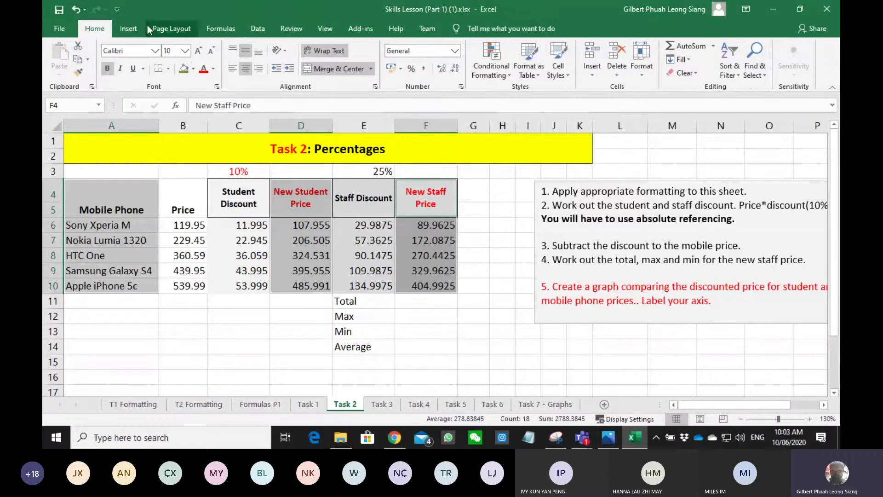
pyautogui.click(128, 29)
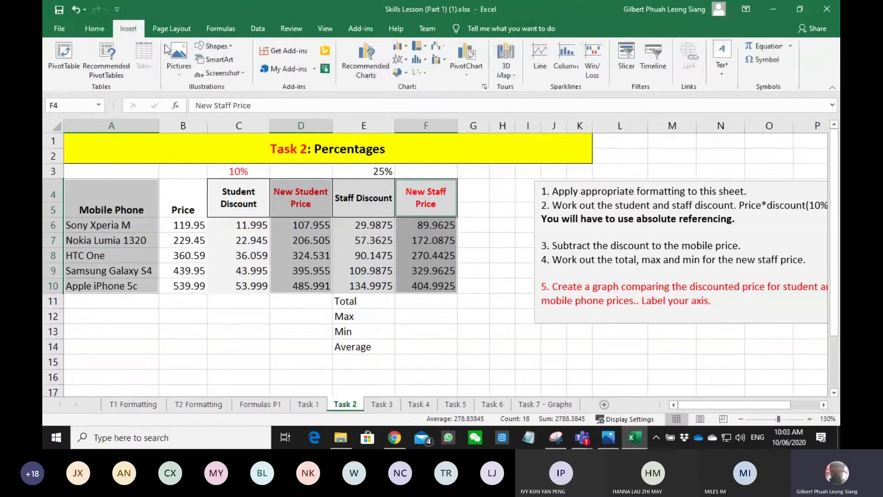
pyautogui.click(358, 61)
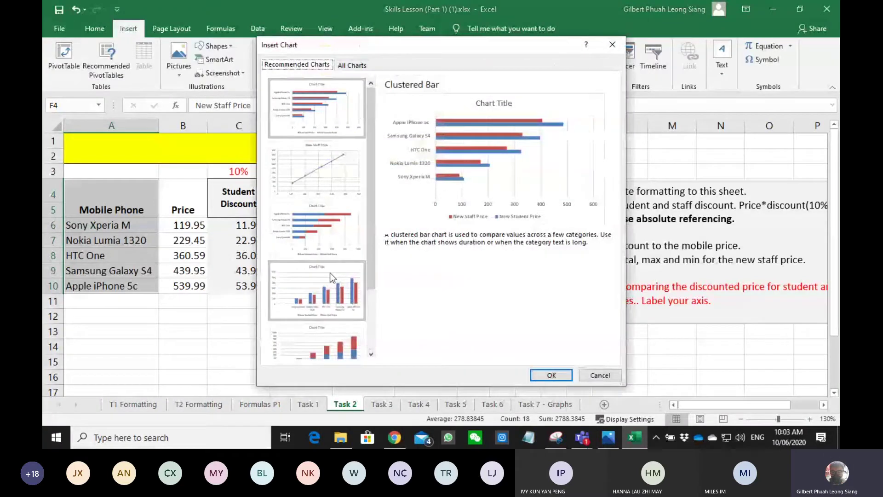
pyautogui.click(329, 273)
pyautogui.click(550, 375)
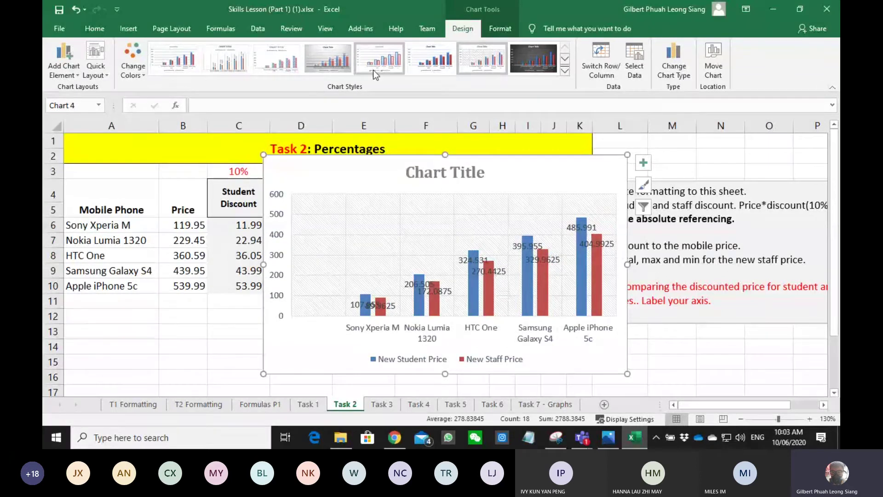
# Try out the second chart style, keep the first style, and widen the chart to about column M
pyautogui.click(183, 61)
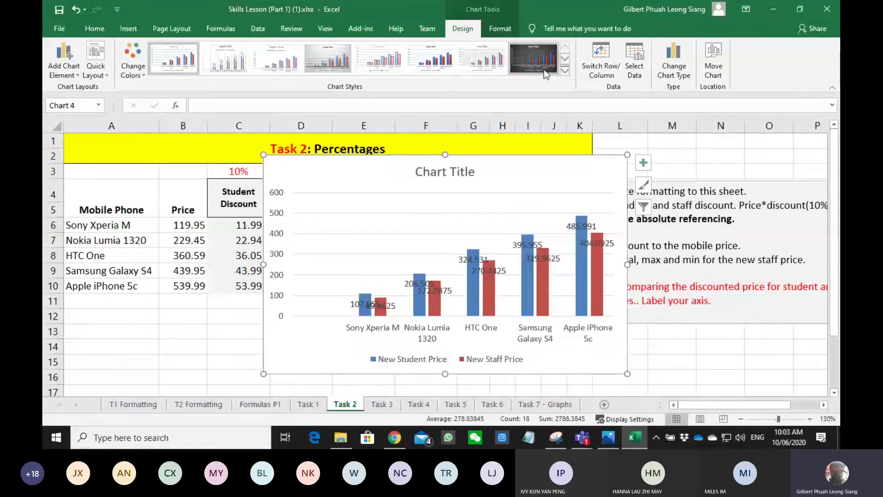
pyautogui.click(236, 73)
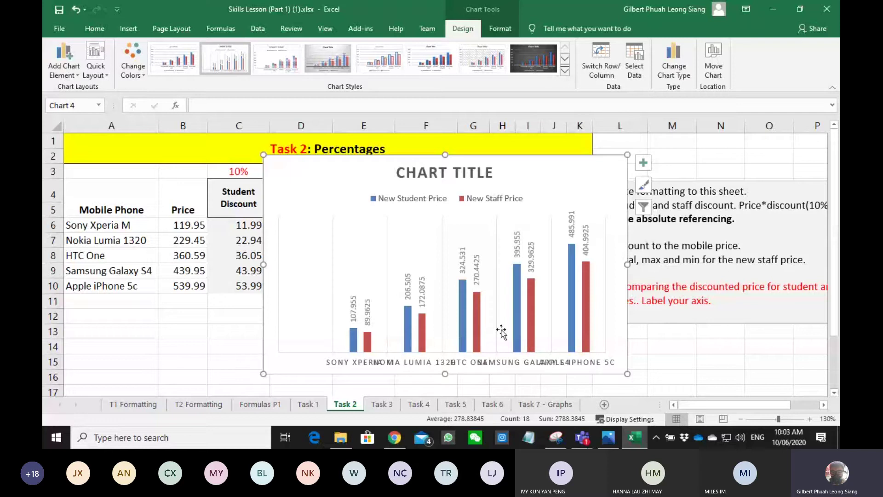
pyautogui.moveTo(627, 265); pyautogui.dragTo(751, 265)
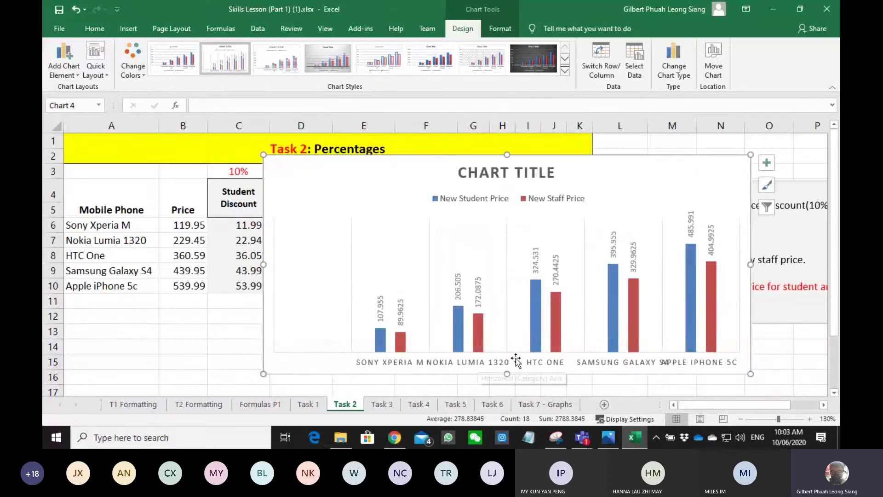
pyautogui.click(169, 66)
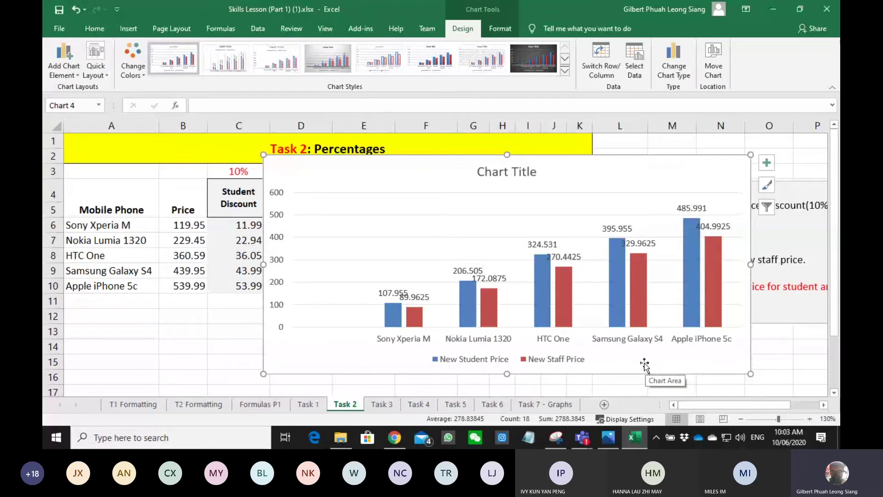
pyautogui.moveTo(751, 264); pyautogui.dragTo(701, 265)
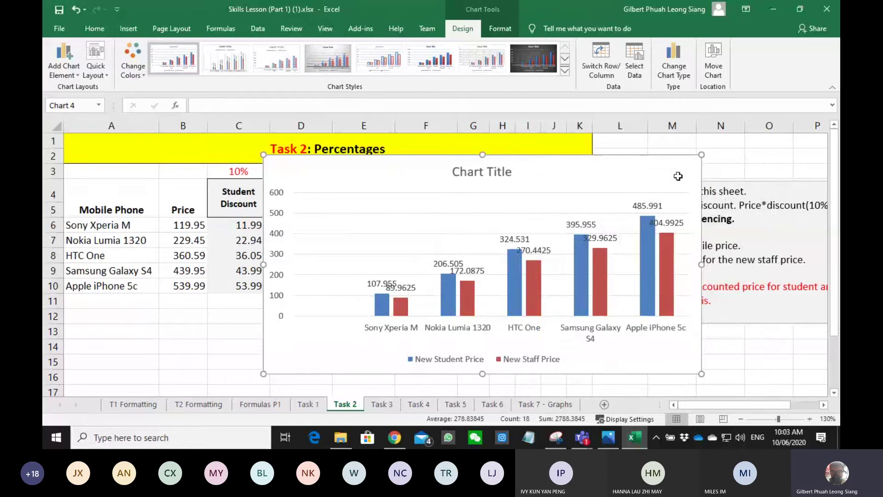
# Undo the chart's deletion and move the chart below the phone table to about row 15
pyautogui.press('Delete')
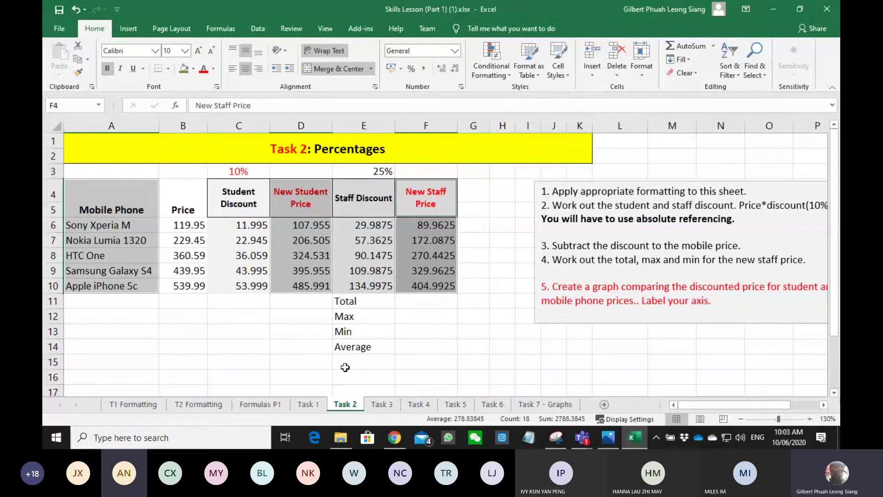
pyautogui.hotkey('ctrl', 'z')
pyautogui.click(175, 350)
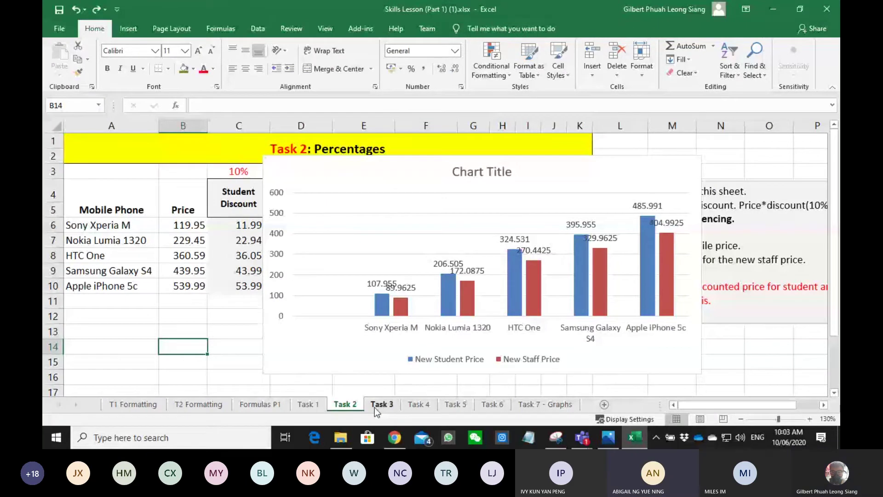
pyautogui.moveTo(272, 355); pyautogui.dragTo(206, 366)
pyautogui.moveTo(433, 225); pyautogui.dragTo(426, 290)
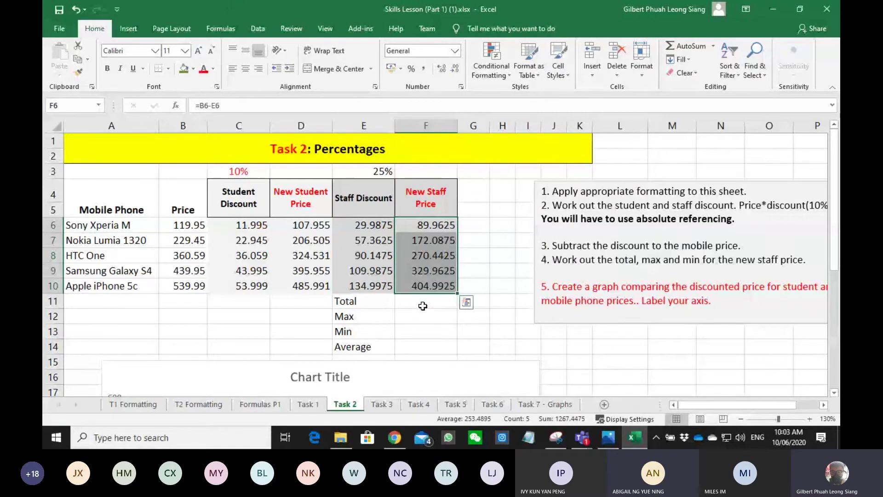
# Open the Task 3 sheet and review the student marks table and the task instructions
pyautogui.click(378, 404)
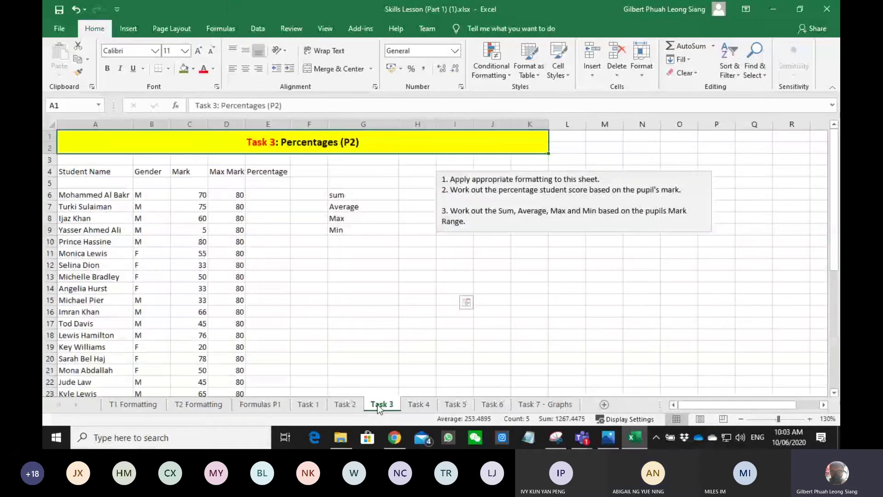
pyautogui.click(611, 439)
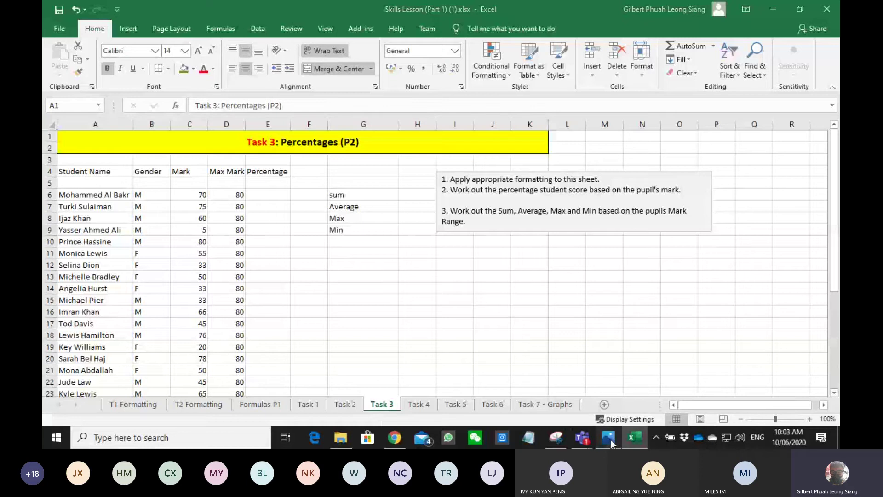
pyautogui.click(420, 287)
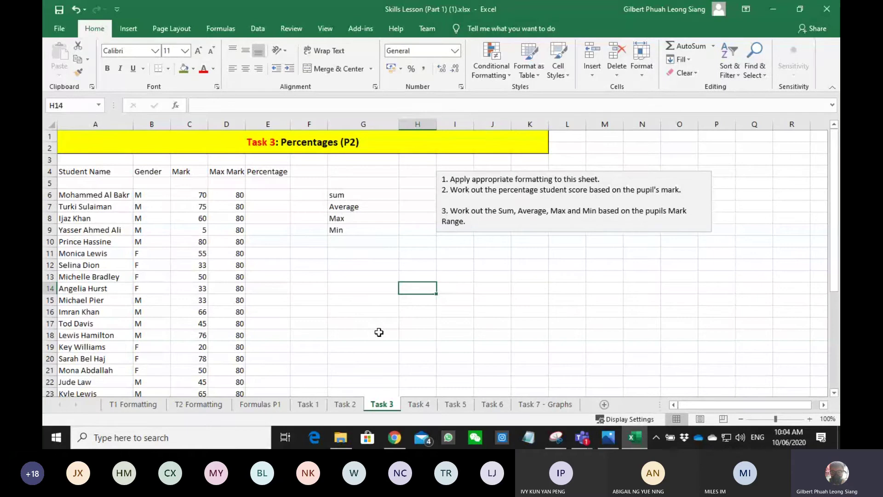
pyautogui.scroll(-2, 378, 332)
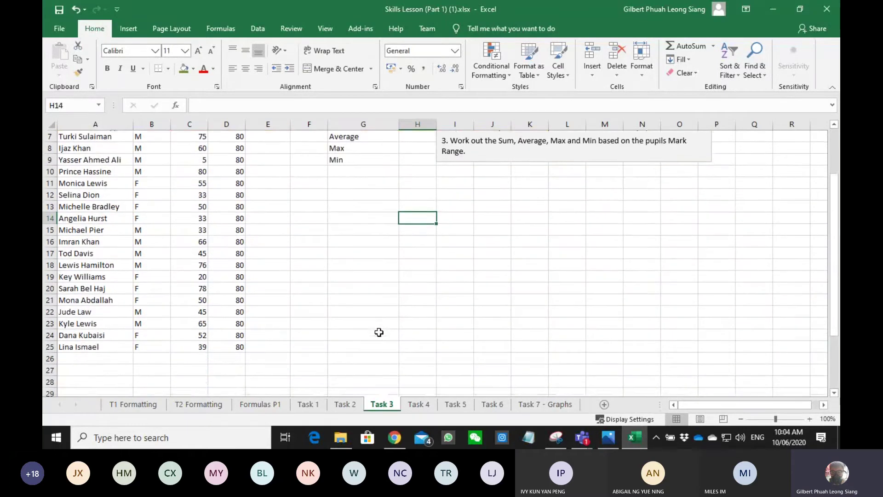
pyautogui.scroll(2, 378, 333)
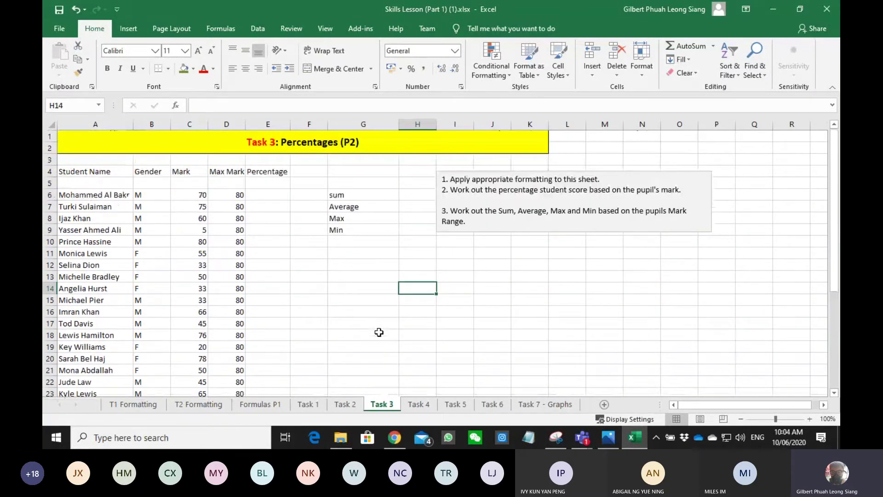
# Calculate the first student's percentage in E6 with =C6/D6
pyautogui.click(261, 196)
pyautogui.write('=')
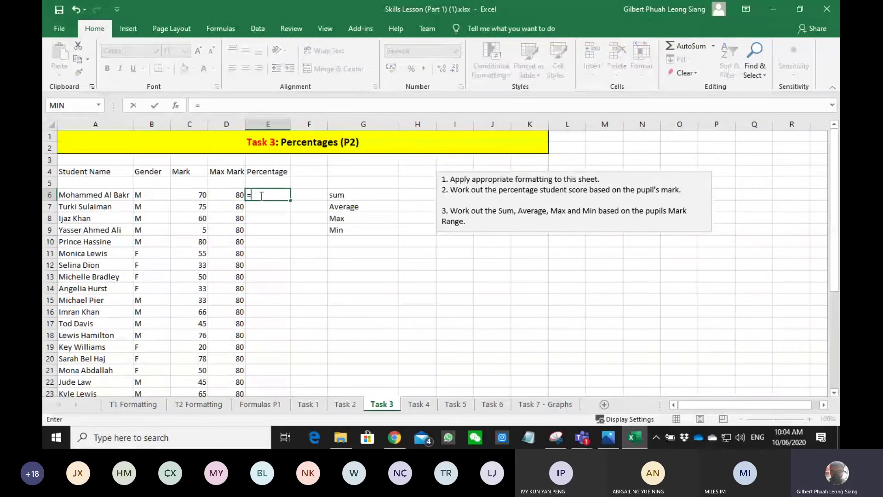
pyautogui.press('Left')
pyautogui.press('Left')
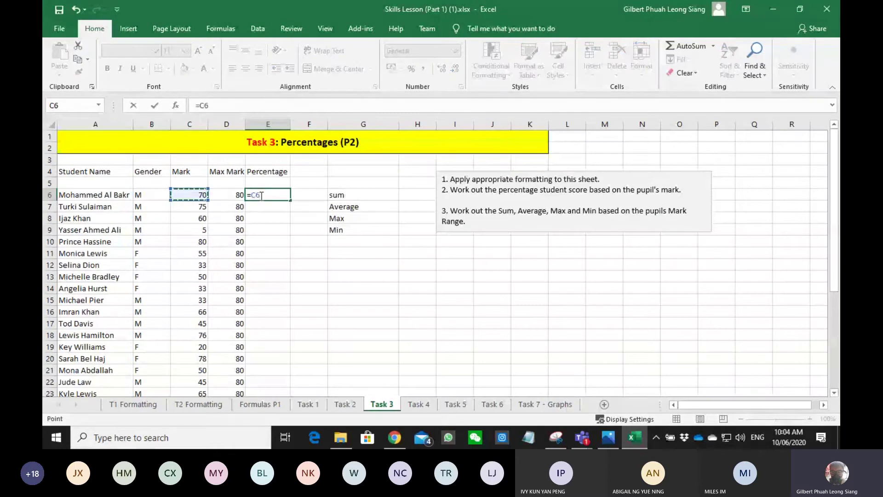
pyautogui.write('/')
pyautogui.press('Left')
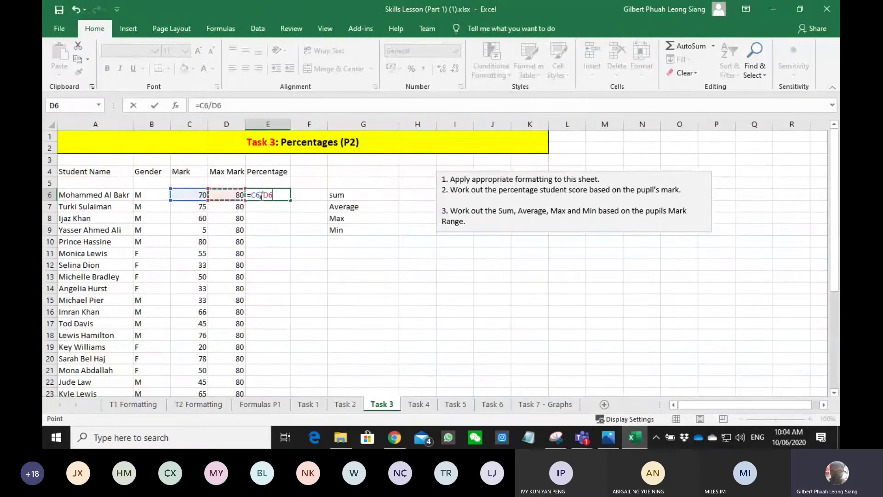
pyautogui.hotkey('ctrl', 'Return')
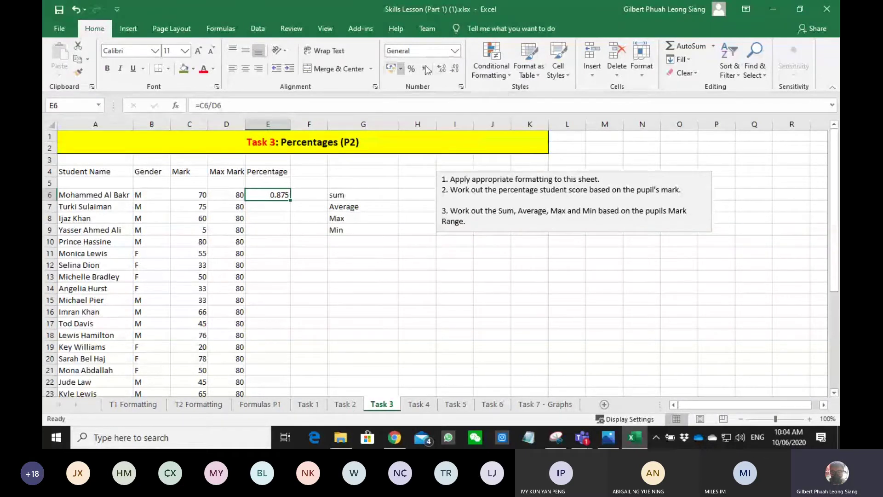
# Format E6 as Percentage and fill the formula down the Percentage column
pyautogui.click(454, 52)
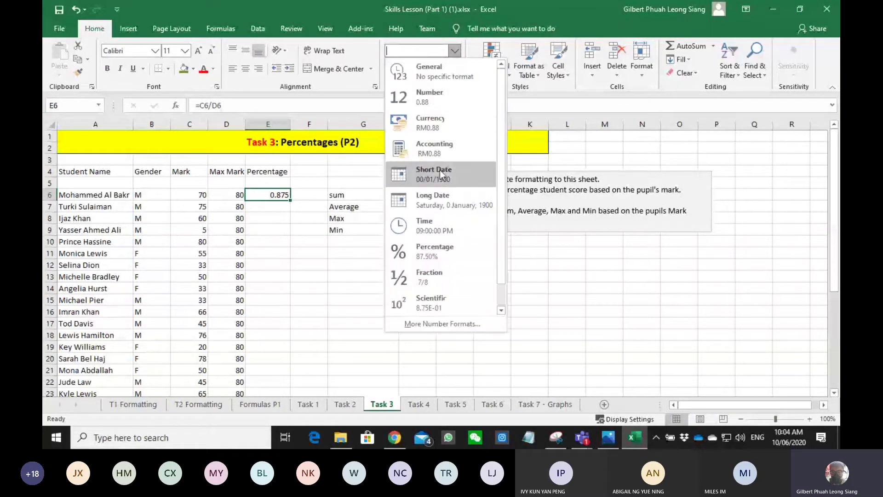
pyautogui.click(436, 255)
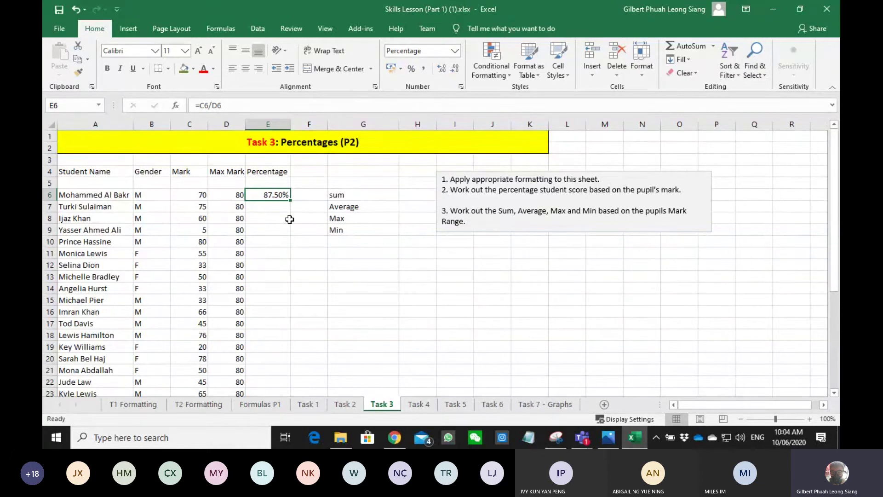
pyautogui.doubleClick(290, 201)
pyautogui.click(399, 286)
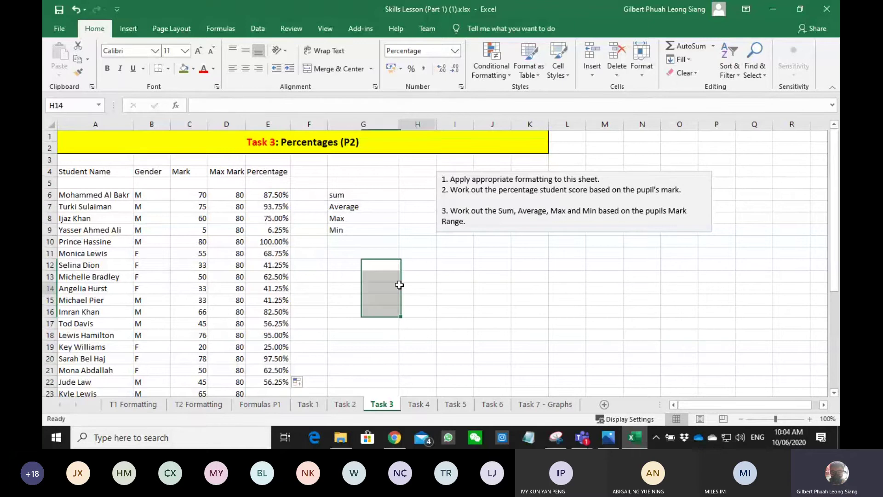
# Check instruction 3 for the Sum, Average, Max and Min calculations and the column H cells beside their labels
pyautogui.click(419, 196)
pyautogui.moveTo(420, 203); pyautogui.dragTo(419, 219)
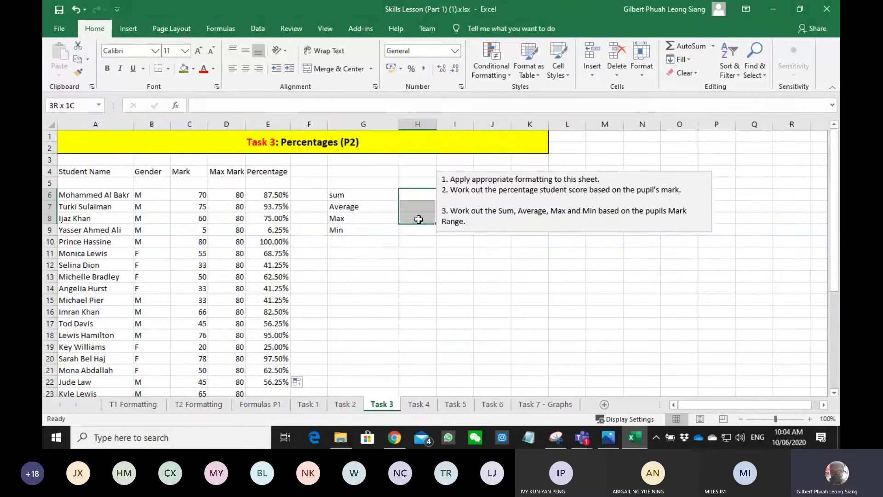
pyautogui.click(416, 237)
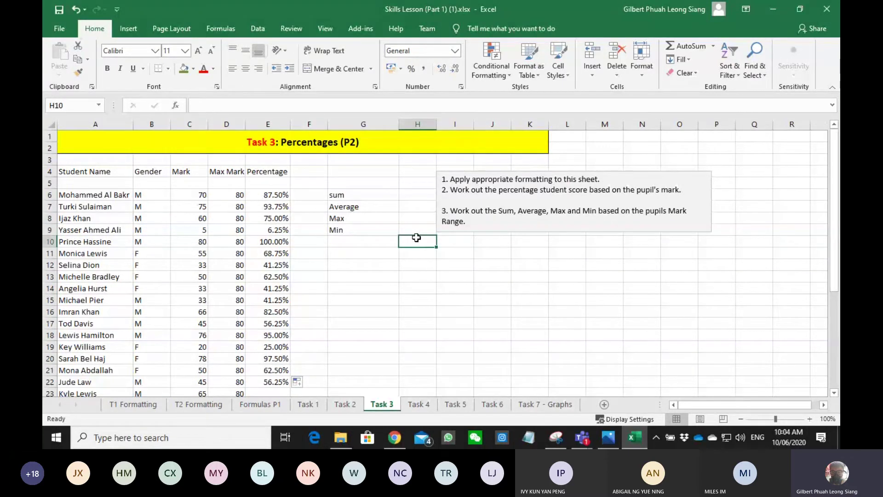
pyautogui.moveTo(416, 238); pyautogui.dragTo(419, 198)
pyautogui.click(532, 210)
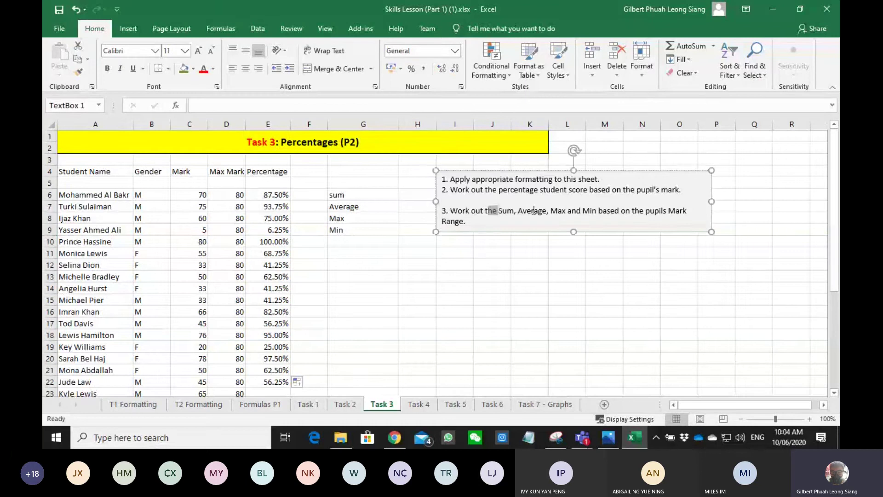
# Extend the Percentage formula from E22 down to the last student in row 25
pyautogui.moveTo(533, 211); pyautogui.dragTo(678, 221)
pyautogui.click(592, 266)
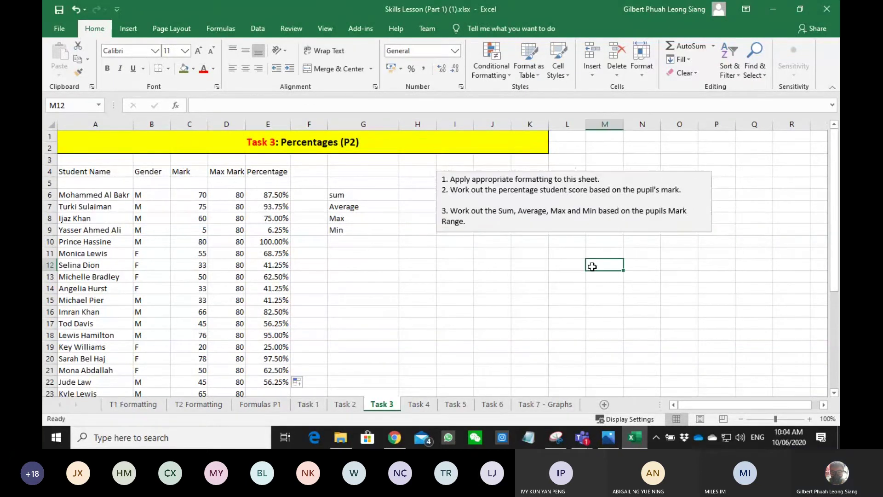
pyautogui.scroll(-2, 592, 267)
pyautogui.moveTo(297, 267); pyautogui.dragTo(280, 311)
pyautogui.click(280, 312)
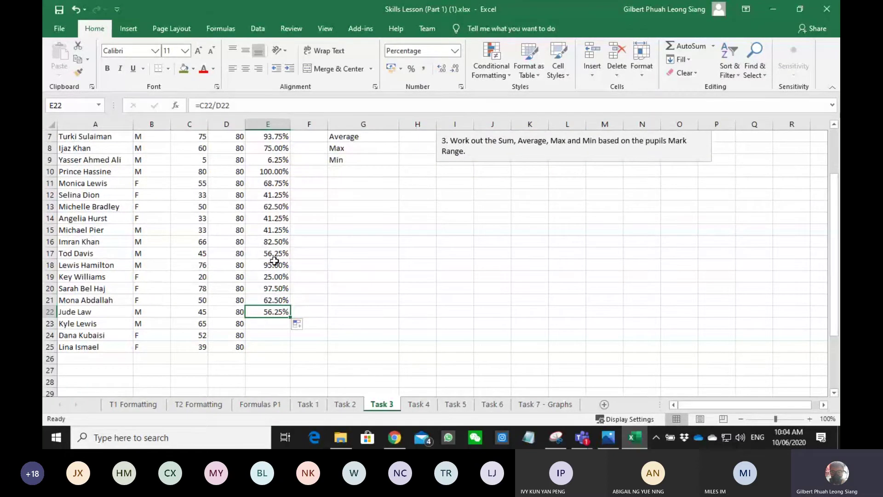
pyautogui.moveTo(274, 261); pyautogui.dragTo(289, 351)
pyautogui.click(414, 290)
pyautogui.scroll(2, 414, 294)
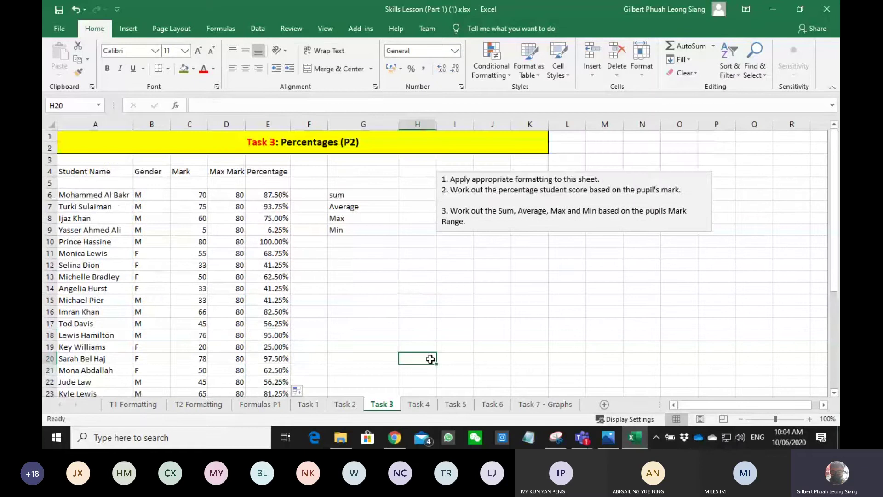
# Open the Task 4 sheet and examine the Games Won, Points Per Game and Points columns of the first league table
pyautogui.click(417, 406)
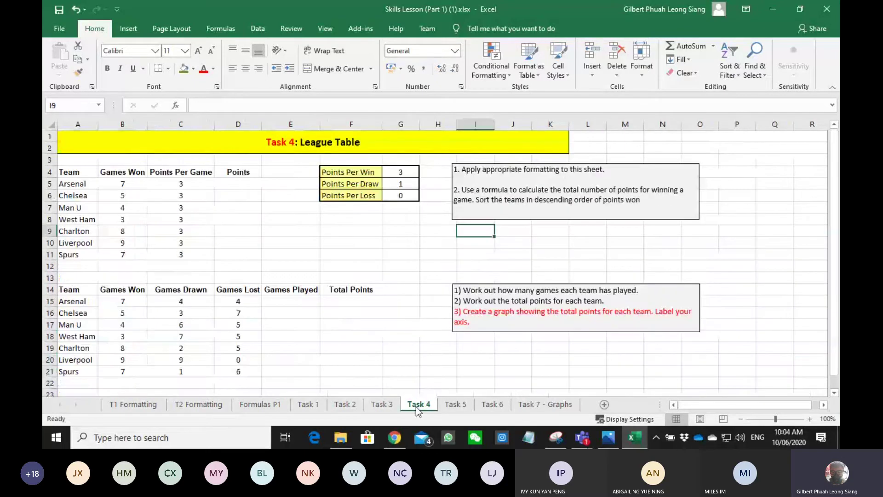
pyautogui.click(358, 337)
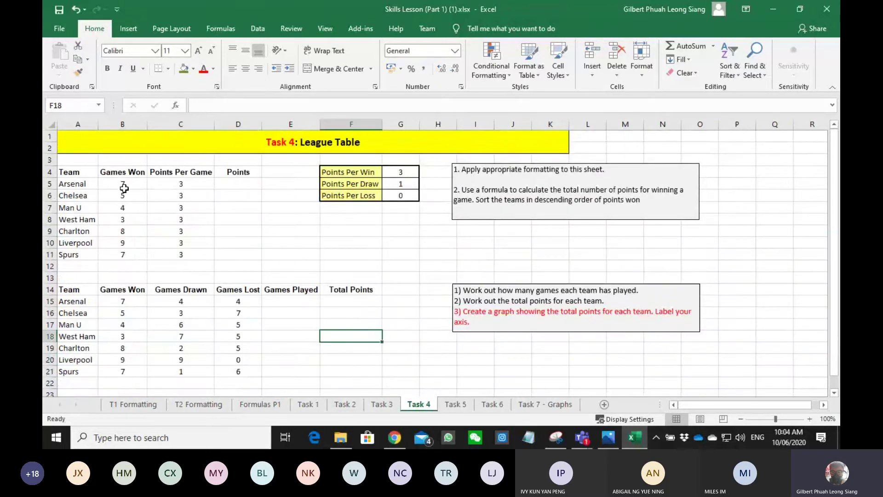
pyautogui.click(247, 184)
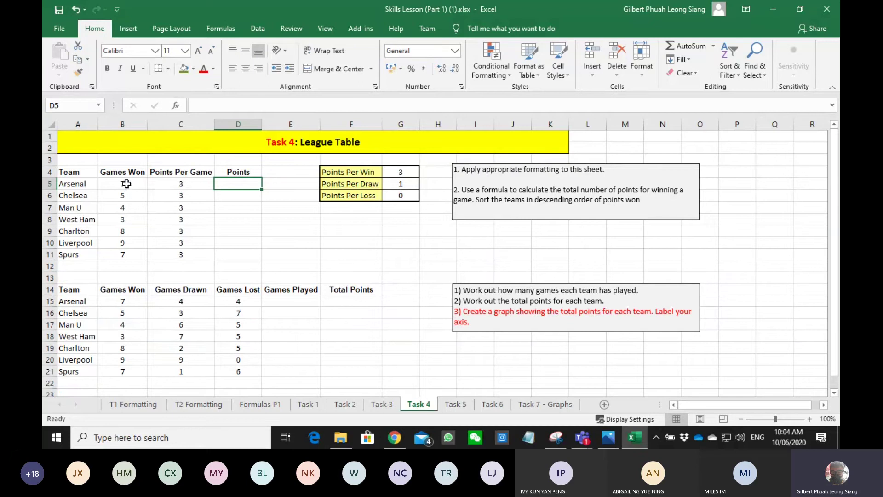
pyautogui.click(125, 184)
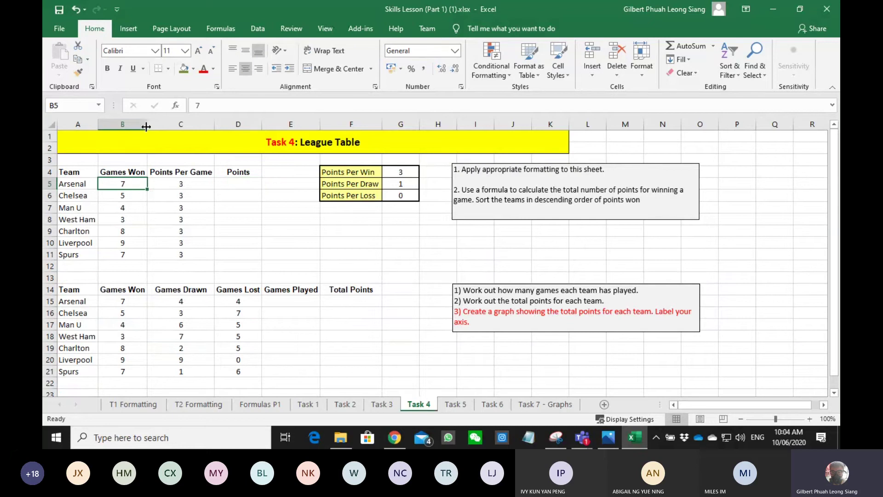
pyautogui.click(193, 184)
# Calculate Arsenal's points in D5 with =B5*C5 and fill the formula down to Spurs in D11
pyautogui.click(243, 183)
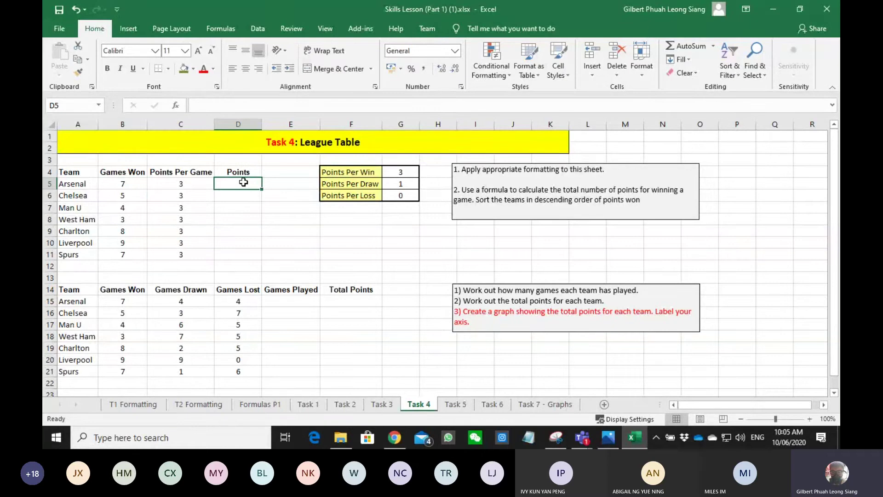
pyautogui.write('=')
pyautogui.press('Left')
pyautogui.press('Left')
pyautogui.press('Left')
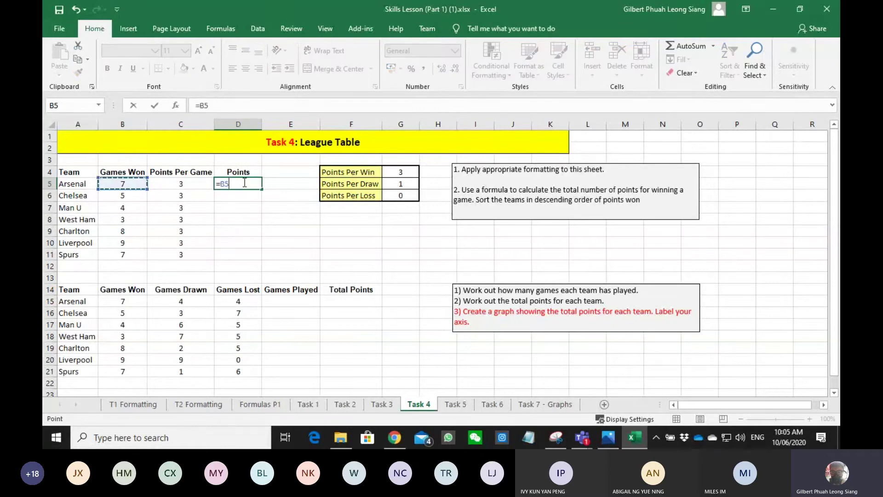
pyautogui.press('Right')
pyautogui.write('*')
pyautogui.press('Left')
pyautogui.press('Return')
pyautogui.click(244, 183)
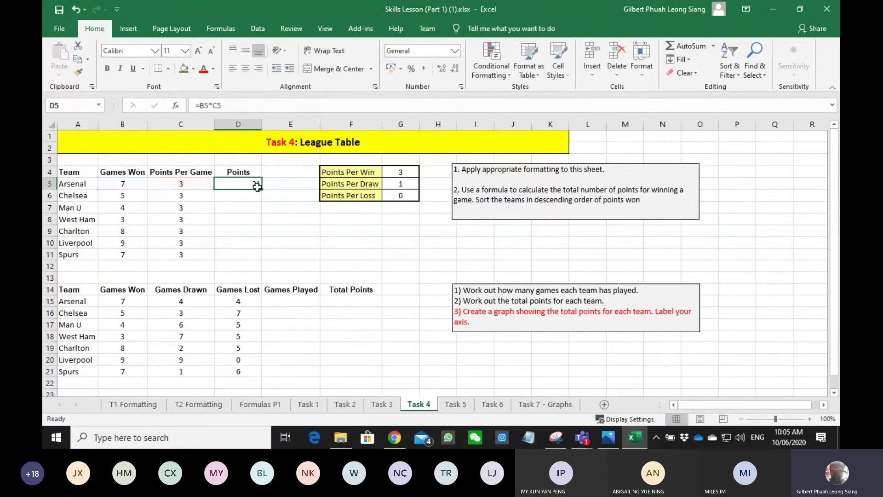
pyautogui.moveTo(263, 190); pyautogui.dragTo(261, 260)
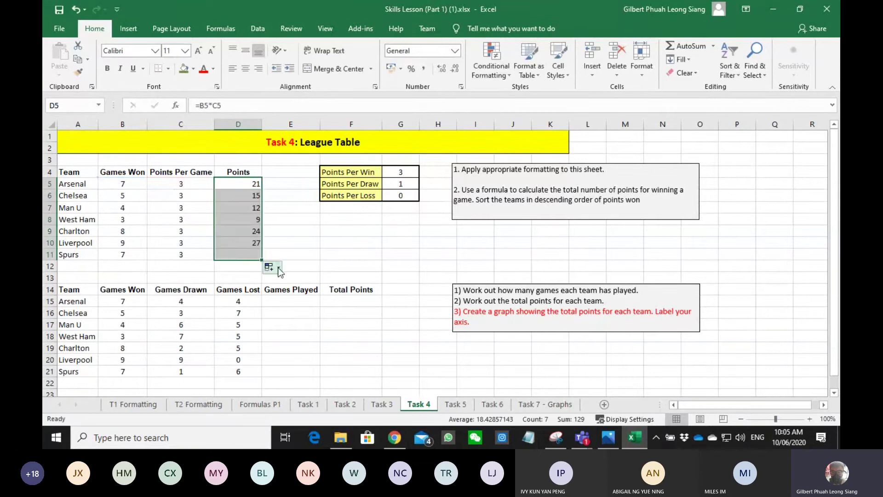
pyautogui.click(314, 262)
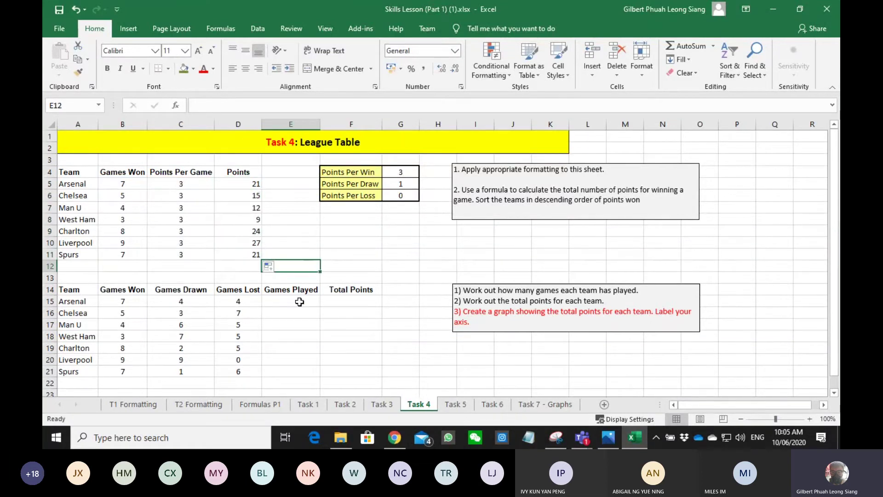
# Examine the second league table's Games Played and Total Points columns against the games won, drawn and lost
pyautogui.click(299, 301)
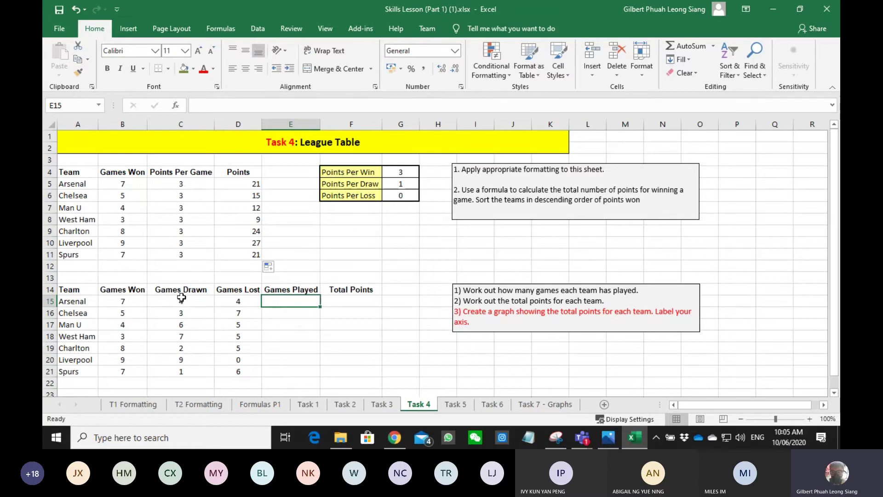
pyautogui.press('Left')
pyautogui.press('Left')
pyautogui.press('Left')
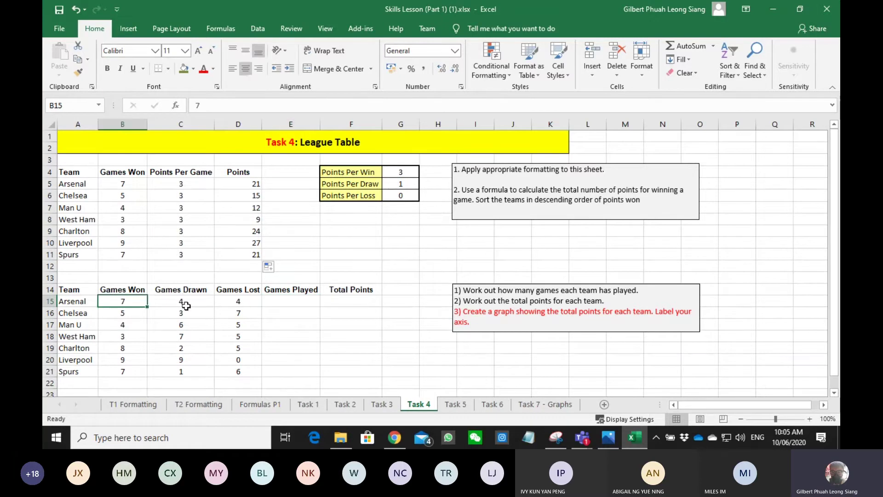
pyautogui.press('Right')
pyautogui.press('Right')
pyautogui.press('Right')
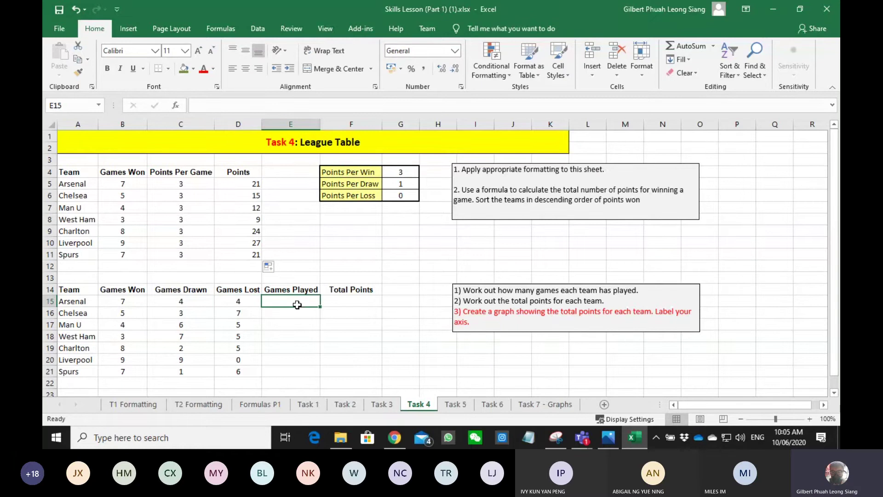
pyautogui.moveTo(297, 305)
pyautogui.mouseDown()
pyautogui.moveTo(129, 303)
pyautogui.moveTo(305, 307)
pyautogui.moveTo(295, 305)
pyautogui.mouseUp()
pyautogui.click(296, 317)
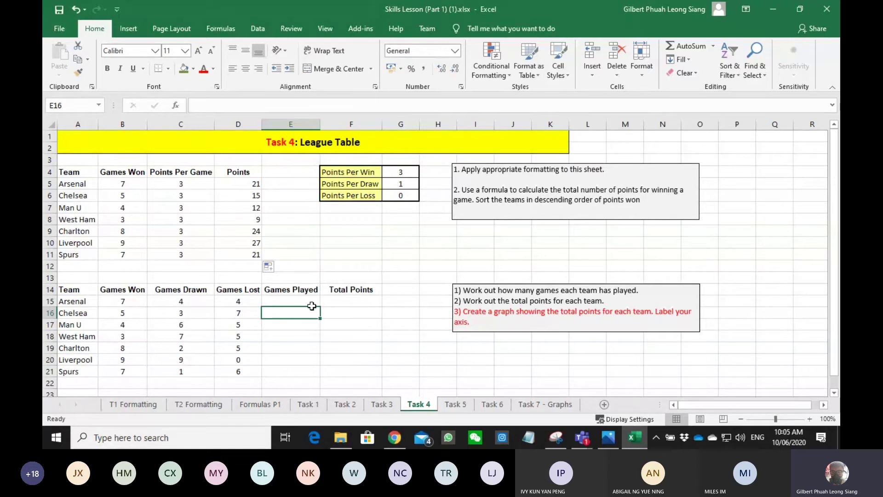
pyautogui.moveTo(351, 301); pyautogui.dragTo(353, 372)
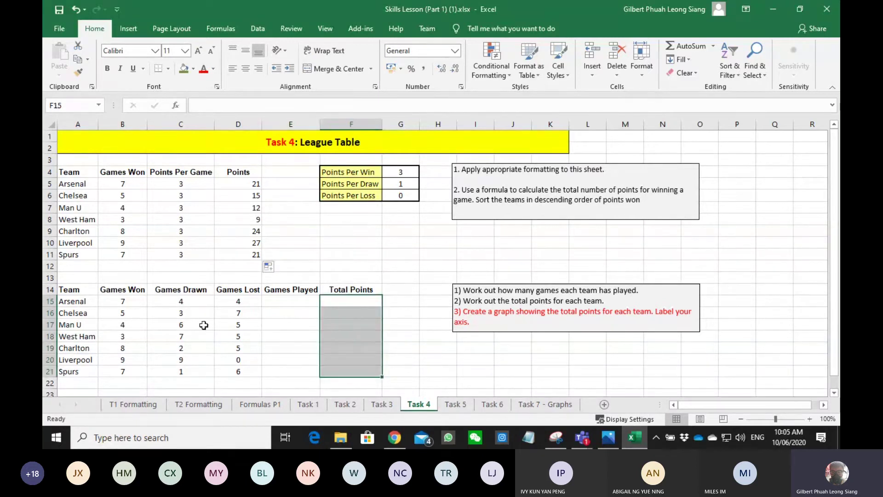
pyautogui.click(315, 322)
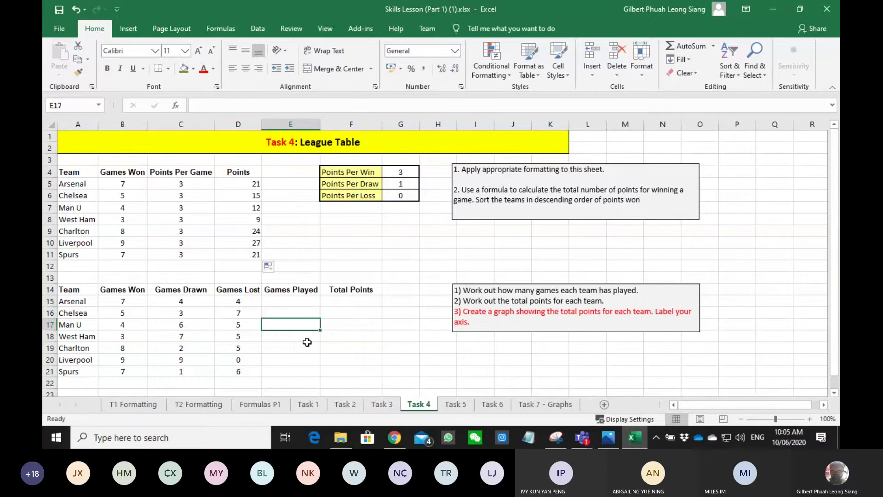
pyautogui.moveTo(306, 301); pyautogui.dragTo(363, 371)
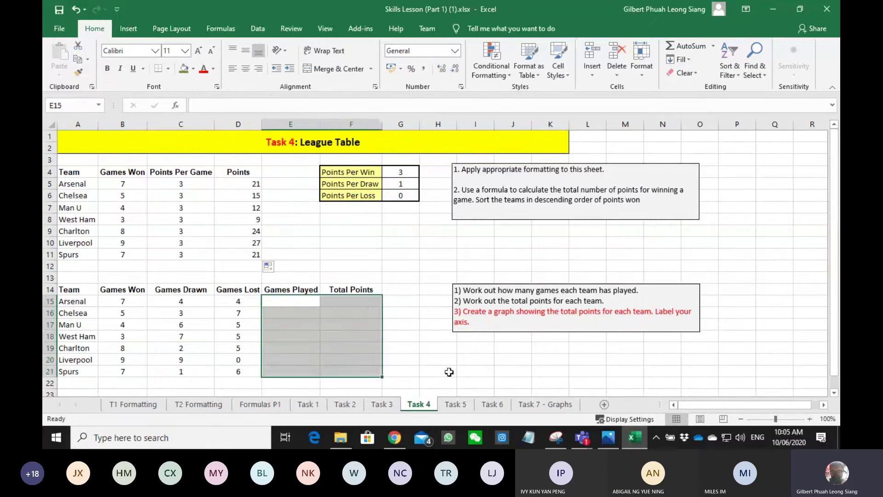
pyautogui.click(492, 324)
# Open the Task 5 sheet and read instruction 2 on working out the total cost in D5
pyautogui.click(454, 405)
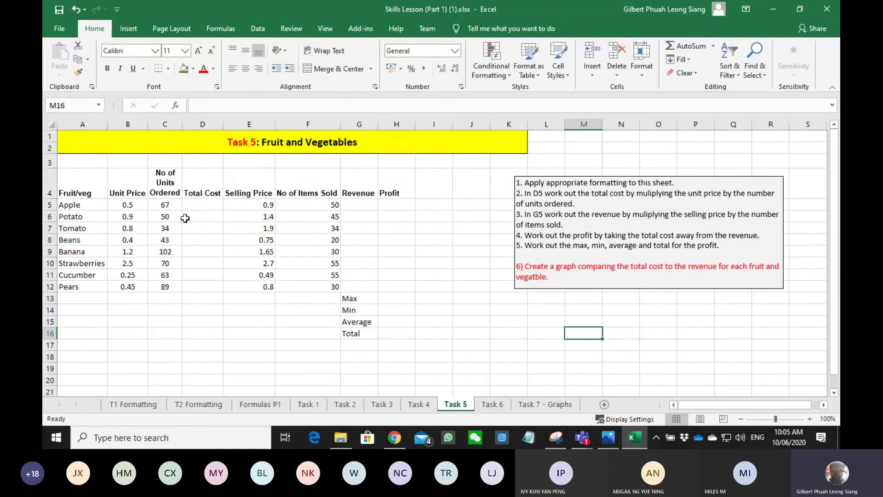
pyautogui.click(198, 204)
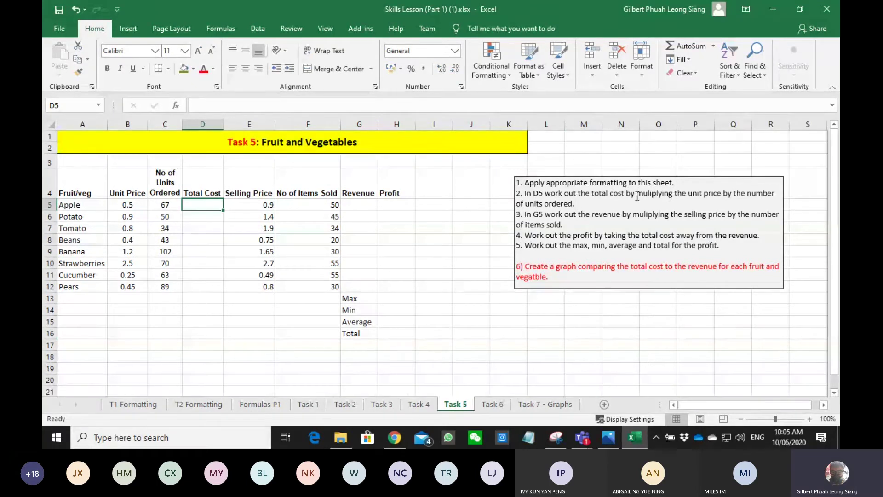
pyautogui.moveTo(637, 195); pyautogui.dragTo(723, 195)
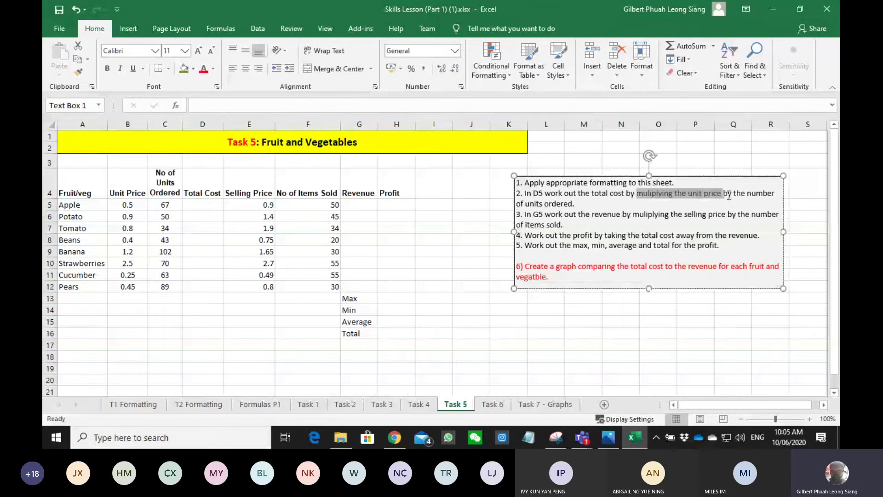
# Calculate the total cost for Apple in D5 with =C5*B5
pyautogui.click(208, 208)
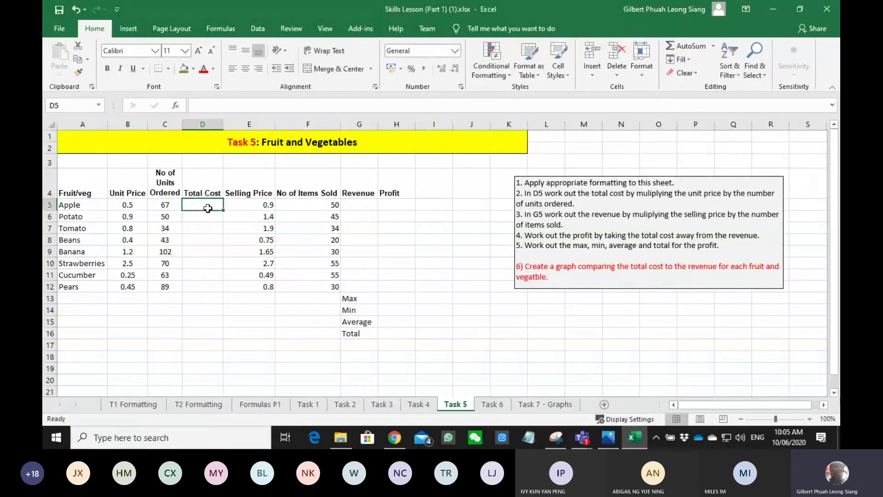
pyautogui.write('=')
pyautogui.press('Left')
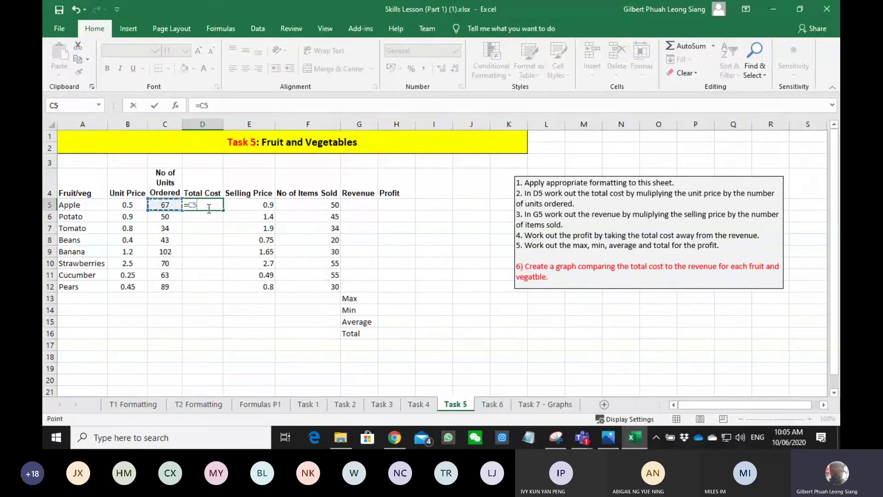
pyautogui.write('*')
pyautogui.press('Left')
pyautogui.press('Left')
pyautogui.press('Left')
pyautogui.press('Right')
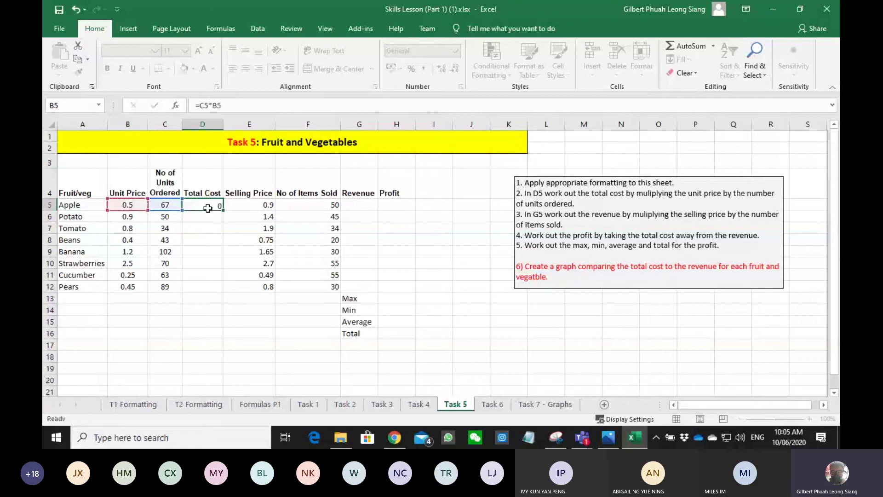
pyautogui.press('Return')
pyautogui.click(208, 209)
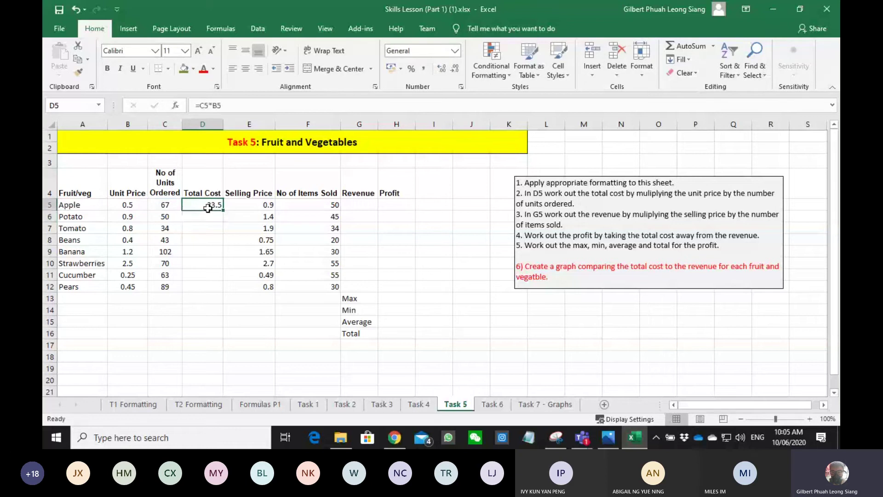
# Read instruction 3 on revenue and check Apple's Selling Price, No of Items Sold and Revenue cells
pyautogui.moveTo(533, 214)
pyautogui.mouseDown()
pyautogui.moveTo(752, 219)
pyautogui.moveTo(564, 225)
pyautogui.mouseUp()
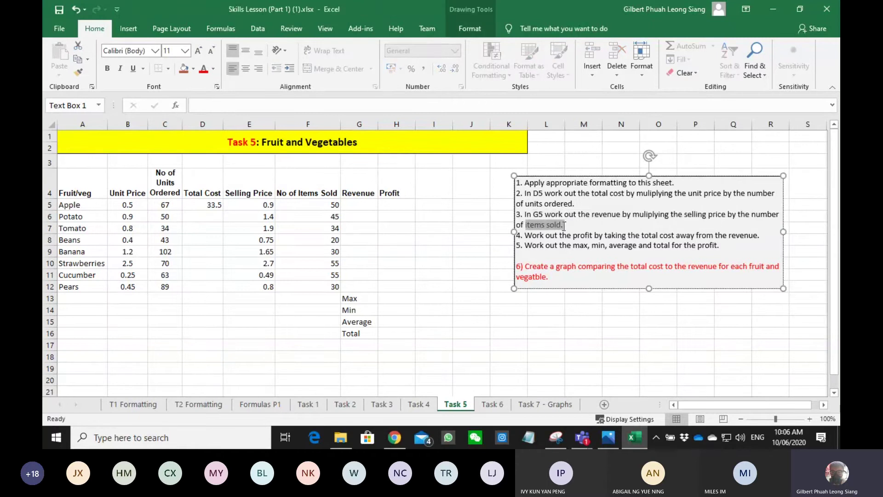
pyautogui.click(356, 205)
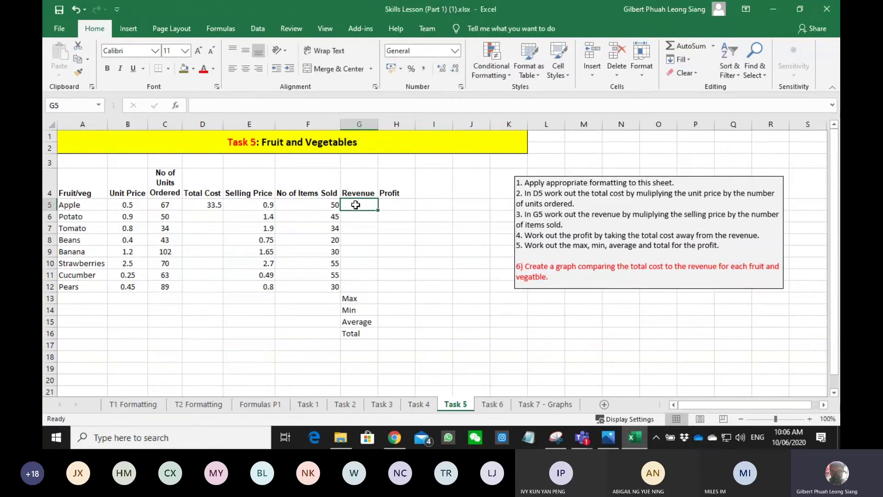
pyautogui.click(284, 207)
pyautogui.click(307, 205)
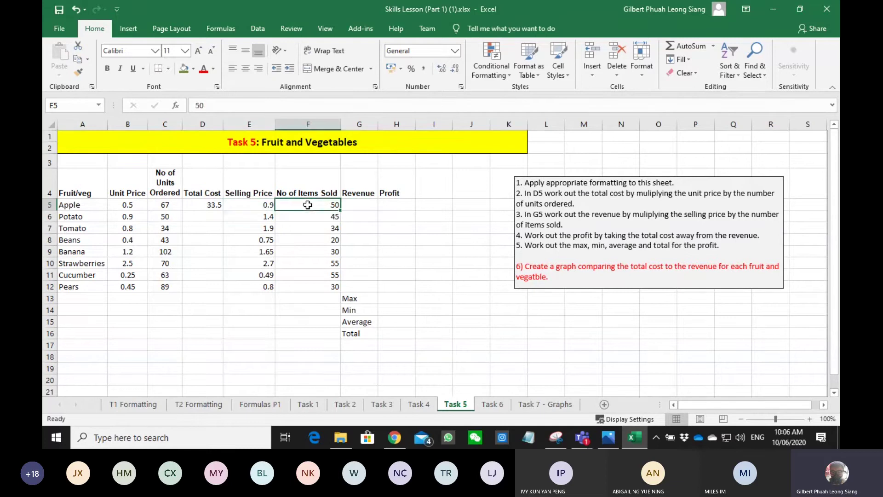
pyautogui.press('Left')
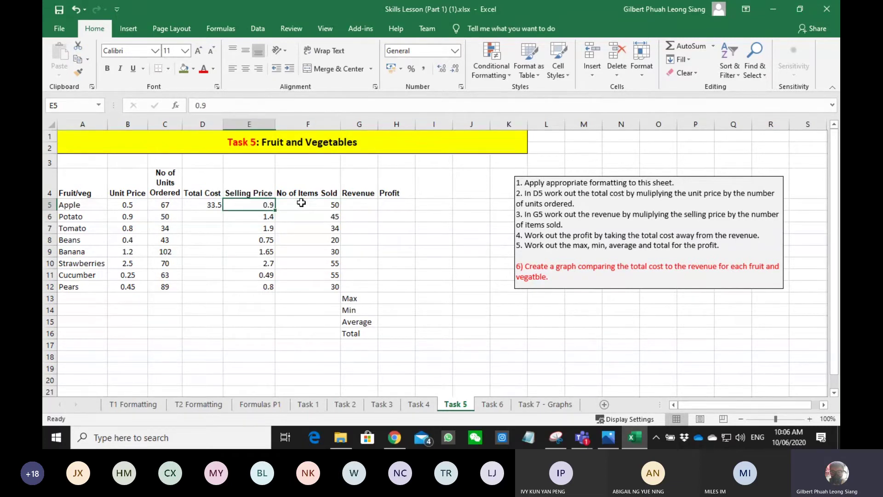
pyautogui.click(301, 203)
pyautogui.click(358, 203)
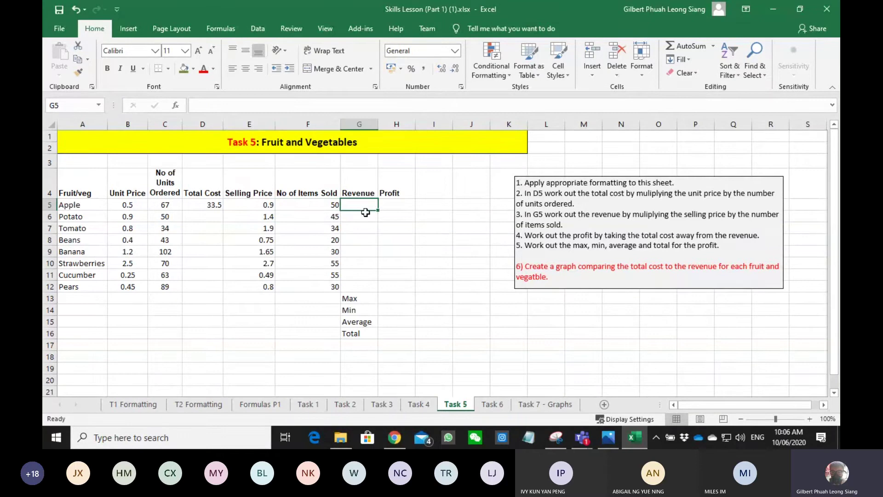
# Read instruction 4 on profit and check Apple's Profit, Revenue and Total Cost cells
pyautogui.moveTo(525, 236); pyautogui.dragTo(759, 235)
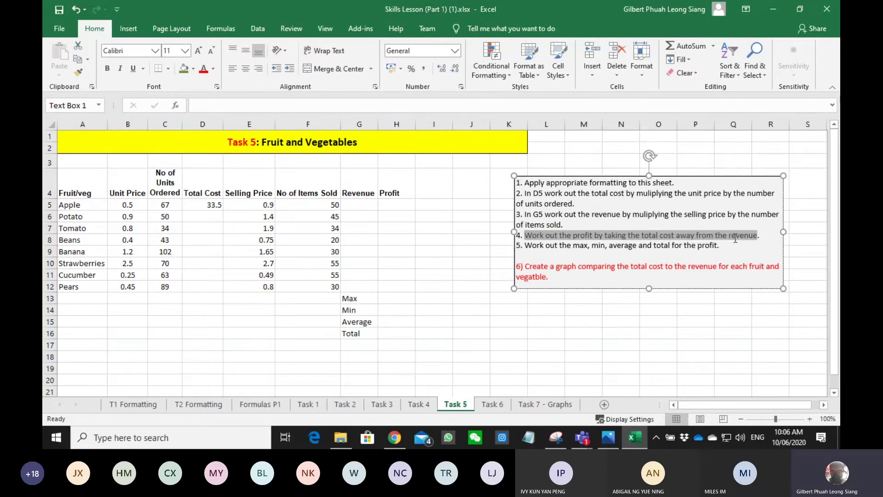
pyautogui.click(395, 205)
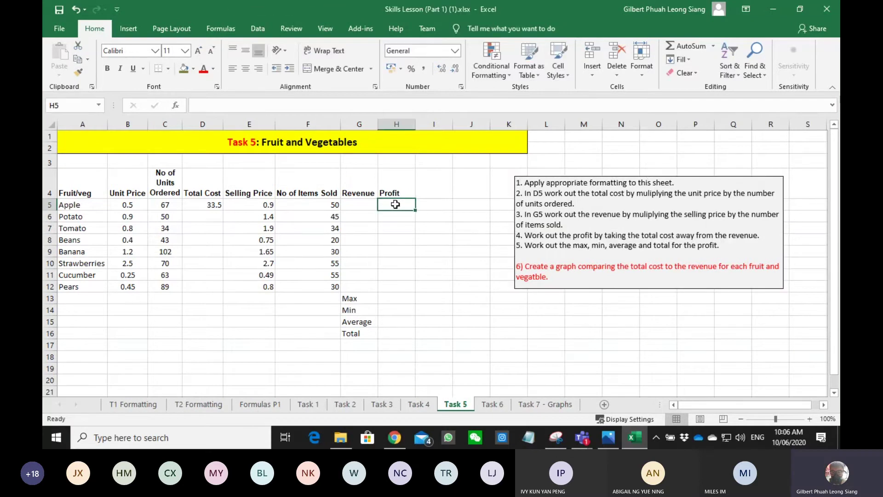
pyautogui.click(353, 206)
pyautogui.click(198, 209)
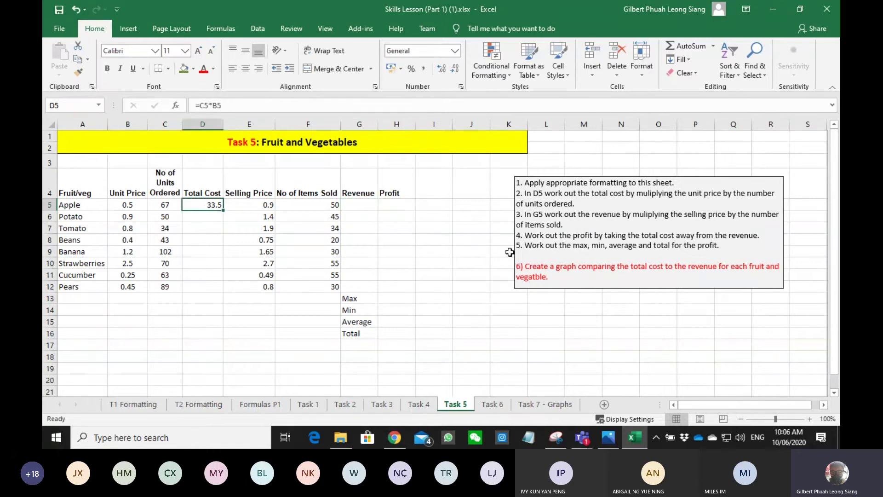
pyautogui.click(519, 256)
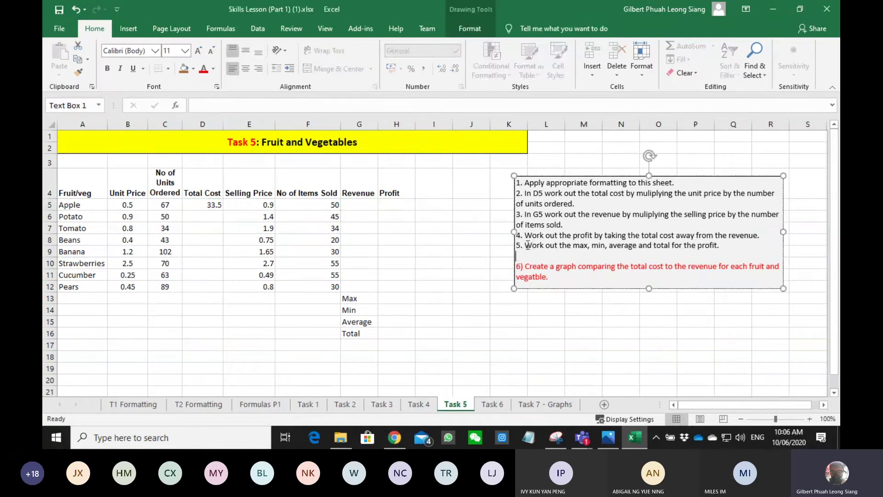
# Read Task 5 instruction 5 and check the Max, Min, Average and Total profit cells H13:H16
pyautogui.moveTo(525, 245); pyautogui.dragTo(601, 250)
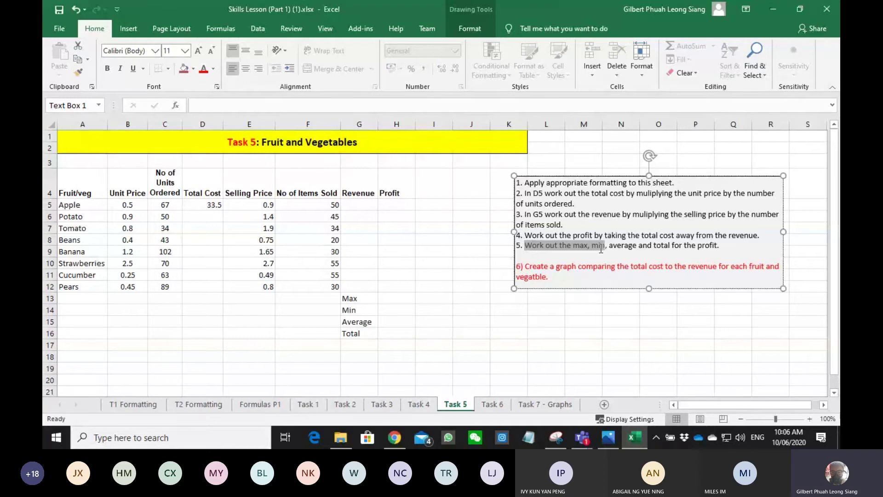
pyautogui.moveTo(601, 250); pyautogui.dragTo(669, 250)
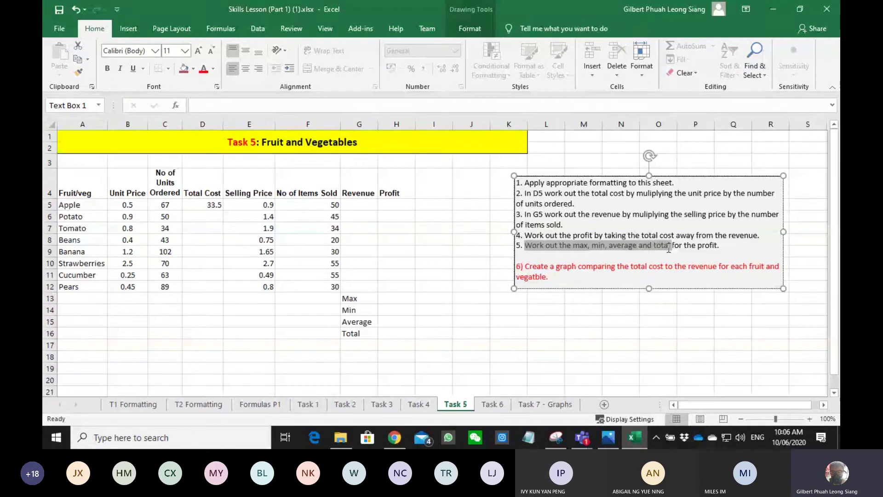
pyautogui.moveTo(394, 334)
pyautogui.mouseDown()
pyautogui.moveTo(400, 296)
pyautogui.moveTo(398, 303)
pyautogui.mouseUp()
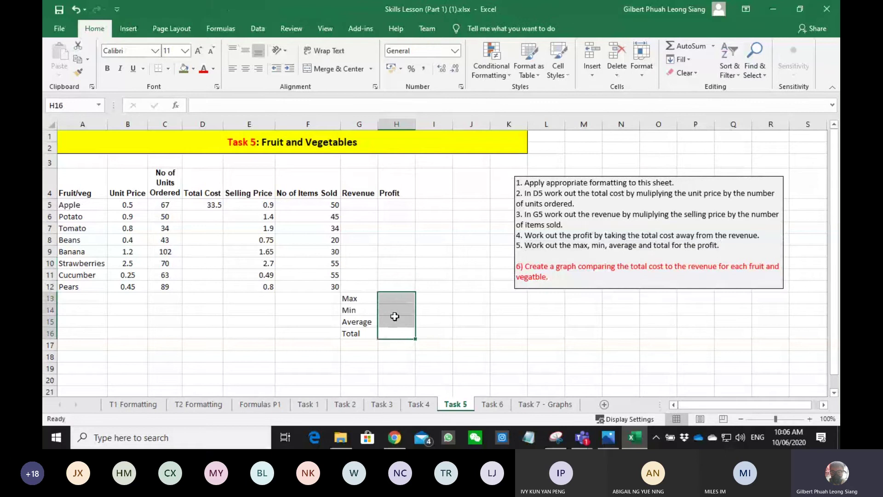
pyautogui.click(391, 357)
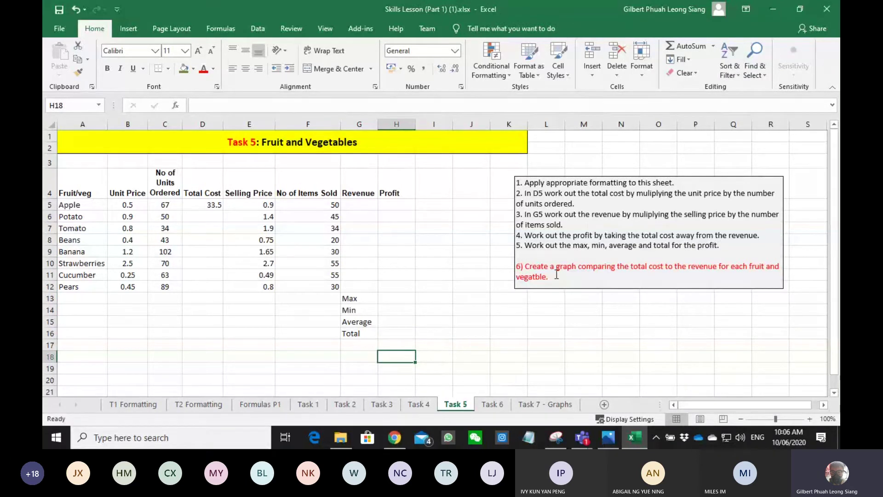
# Read Task 5 instruction 6 on creating a graph comparing total cost to revenue for each fruit and vegetable
pyautogui.moveTo(525, 267); pyautogui.dragTo(644, 275)
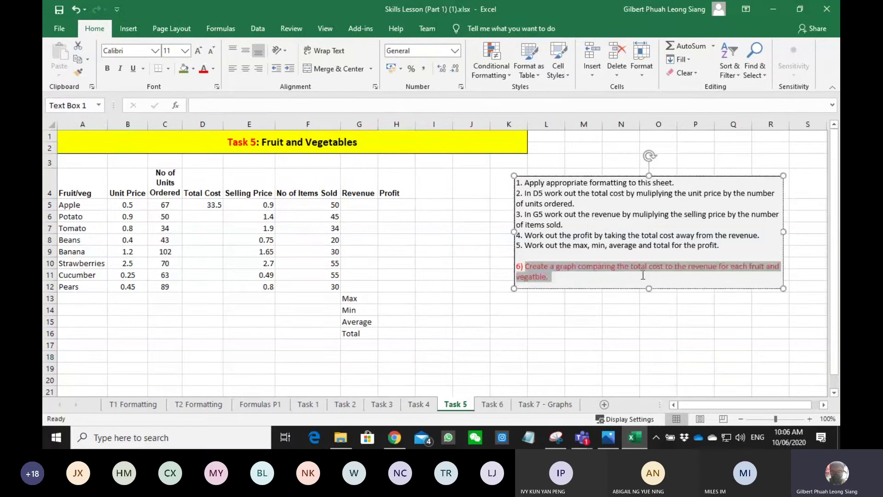
pyautogui.click(628, 332)
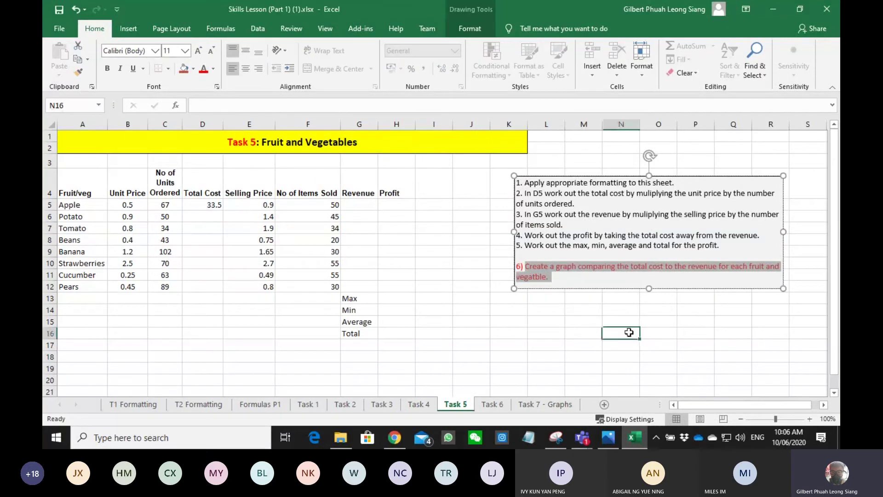
pyautogui.click(408, 342)
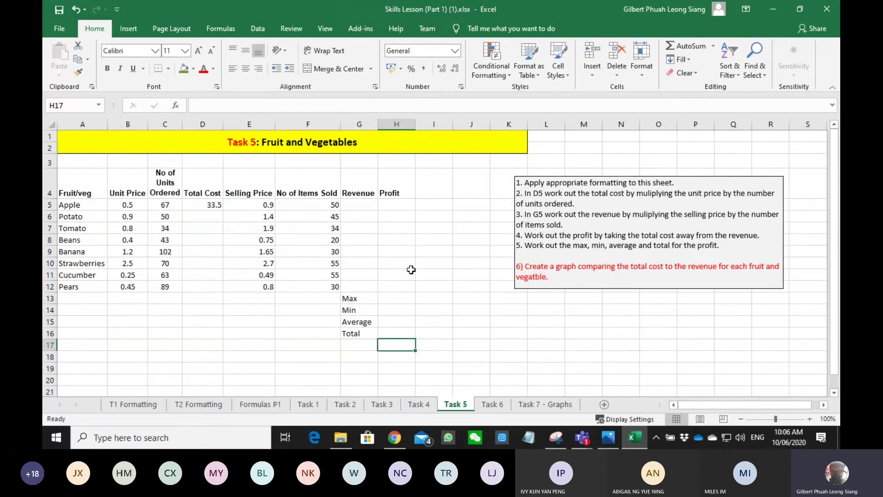
# Open the Task 6 sheet, read instruction 2 on inserting names and check the DVD and computer game name cells A6:A9 and A16:A19
pyautogui.click(491, 404)
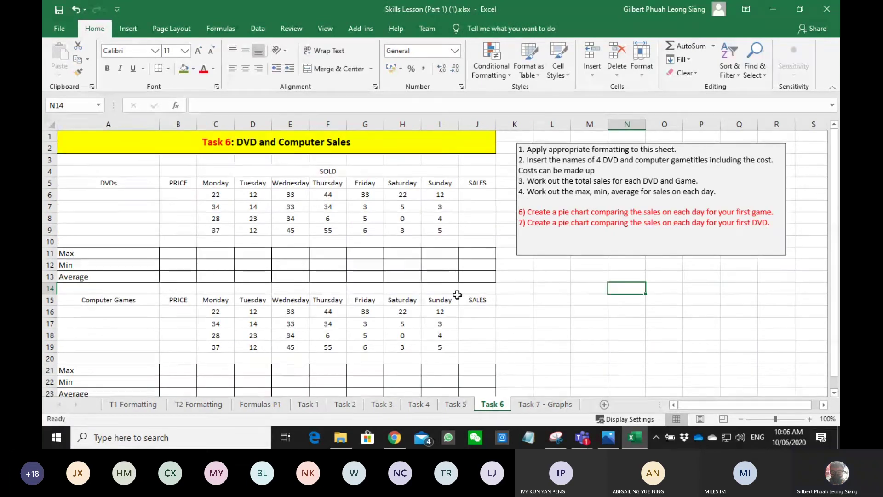
pyautogui.scroll(-2, 457, 294)
pyautogui.scroll(2, 458, 295)
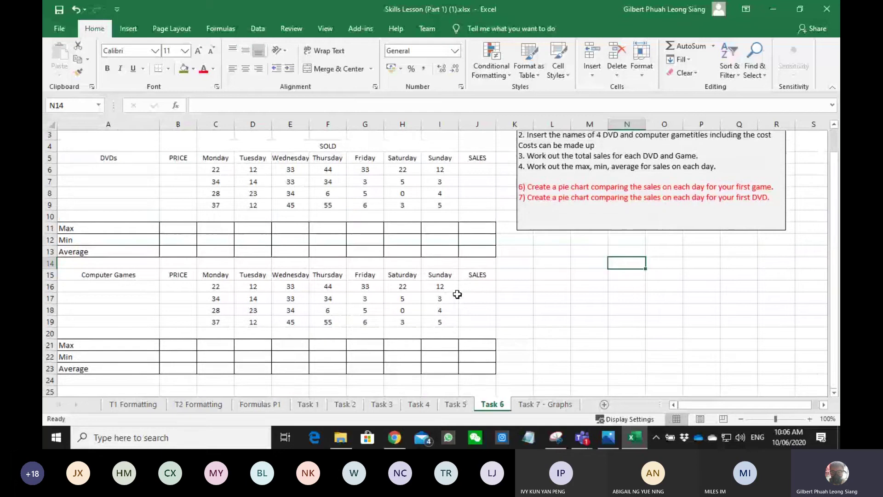
pyautogui.click(595, 304)
pyautogui.moveTo(527, 160); pyautogui.dragTo(654, 161)
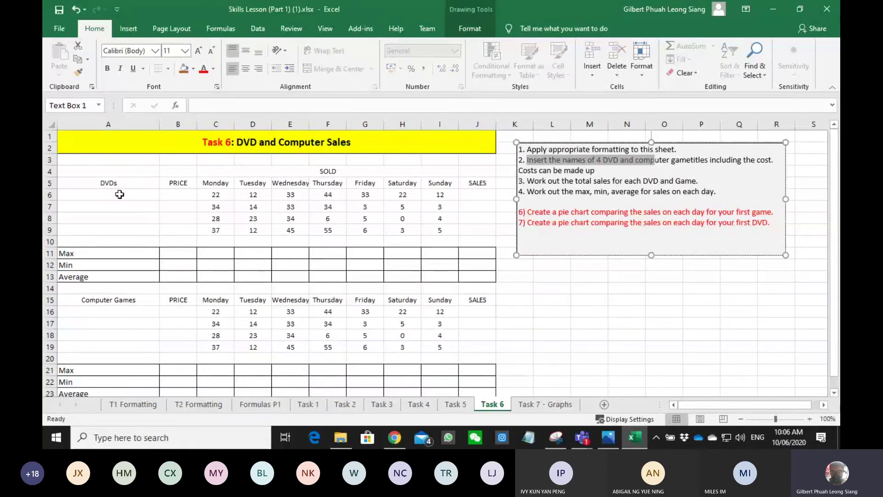
pyautogui.moveTo(118, 191); pyautogui.dragTo(122, 231)
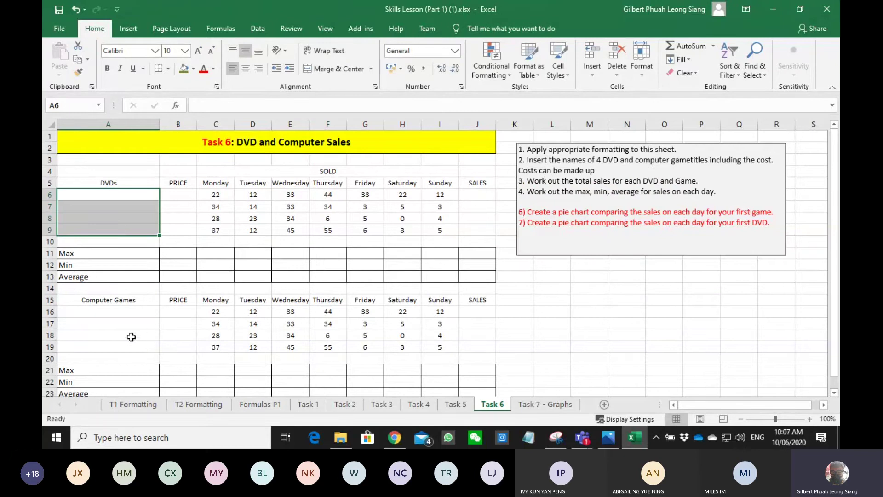
pyautogui.moveTo(120, 313); pyautogui.dragTo(119, 351)
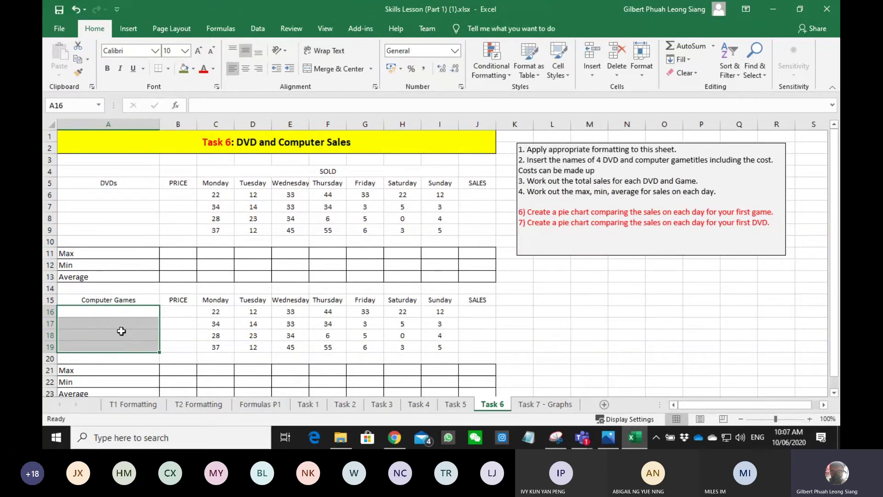
pyautogui.moveTo(126, 218); pyautogui.dragTo(122, 237)
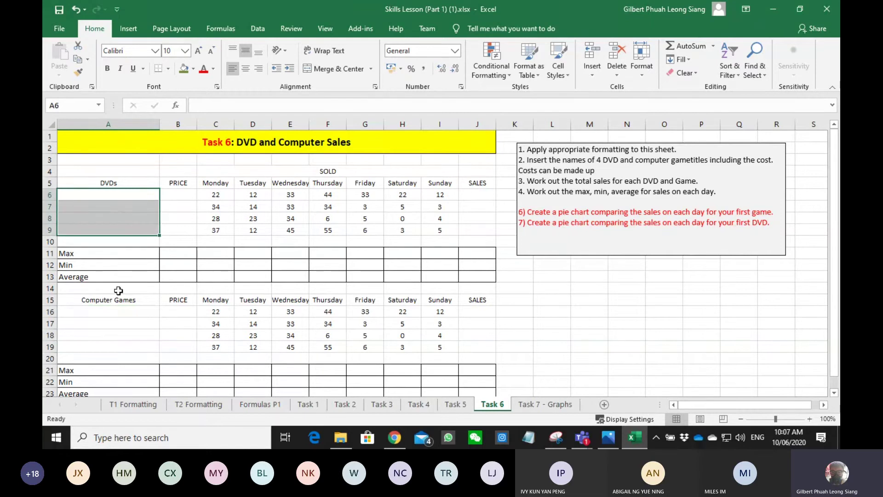
pyautogui.moveTo(118, 311); pyautogui.dragTo(118, 348)
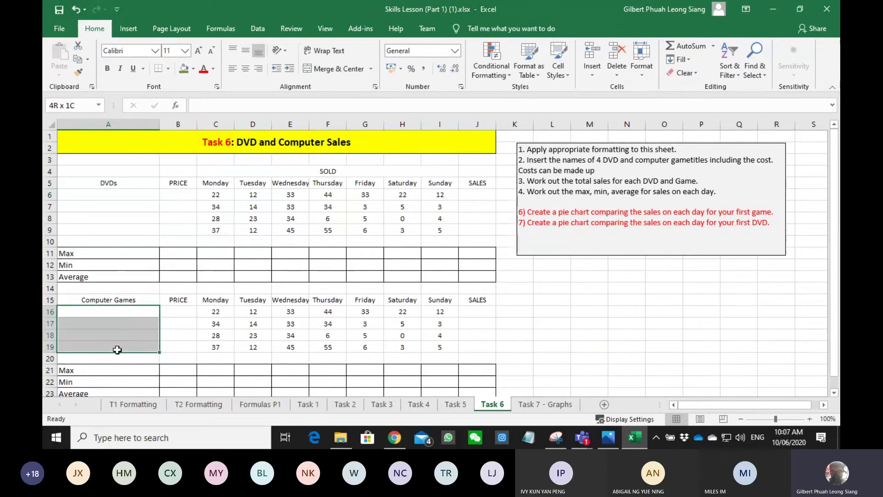
# Read the cost part of Task 6 instruction 2 and check the PRICE cells B6:B9 and B16:B19
pyautogui.click(592, 171)
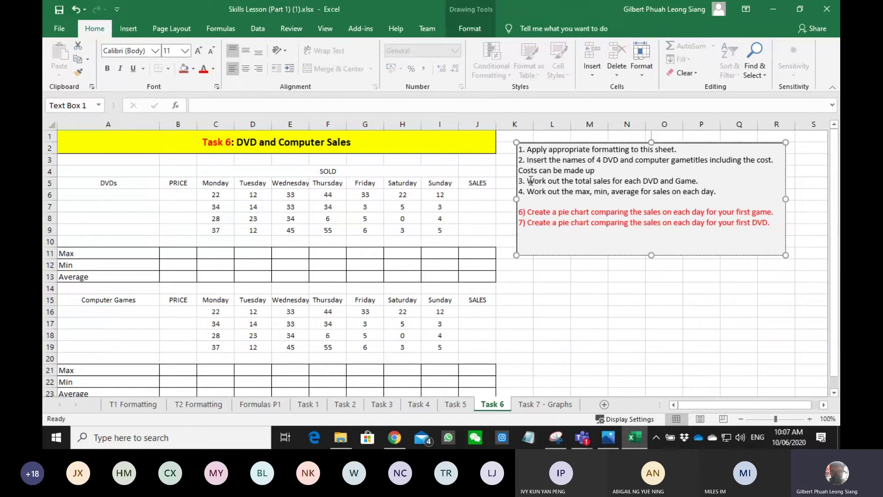
pyautogui.moveTo(530, 181); pyautogui.dragTo(619, 181)
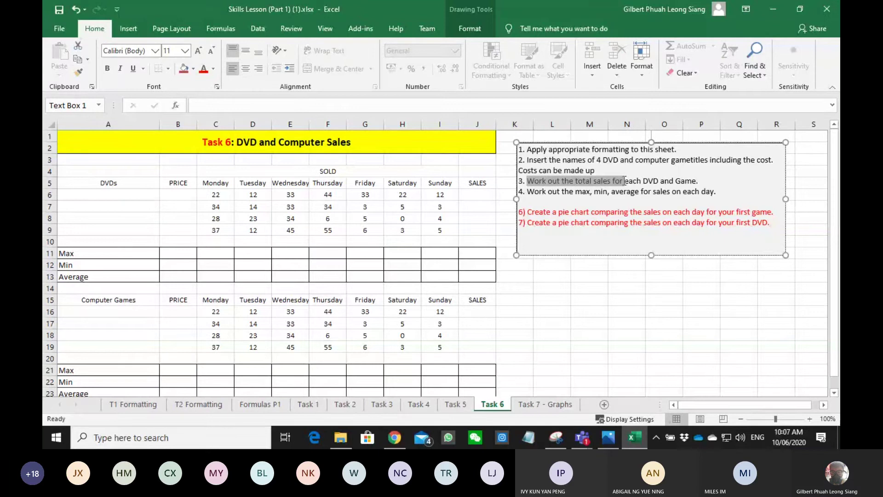
pyautogui.click(586, 170)
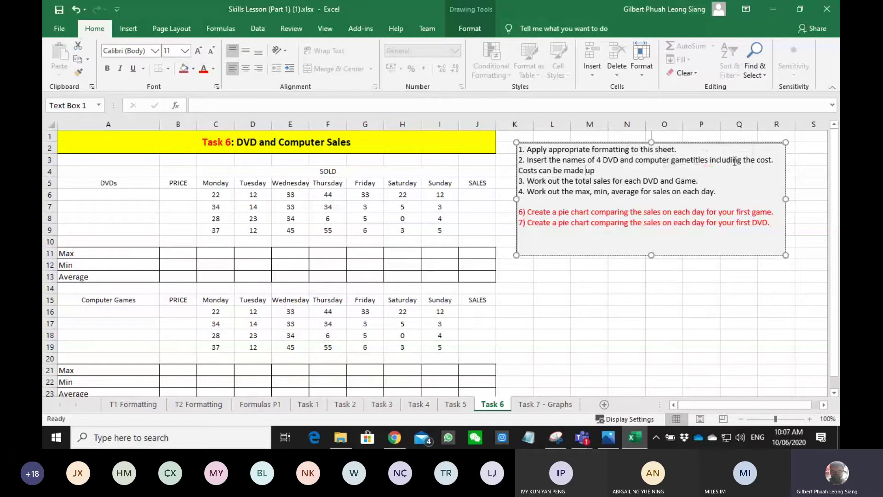
pyautogui.moveTo(735, 161); pyautogui.dragTo(773, 161)
pyautogui.moveTo(189, 193); pyautogui.dragTo(188, 226)
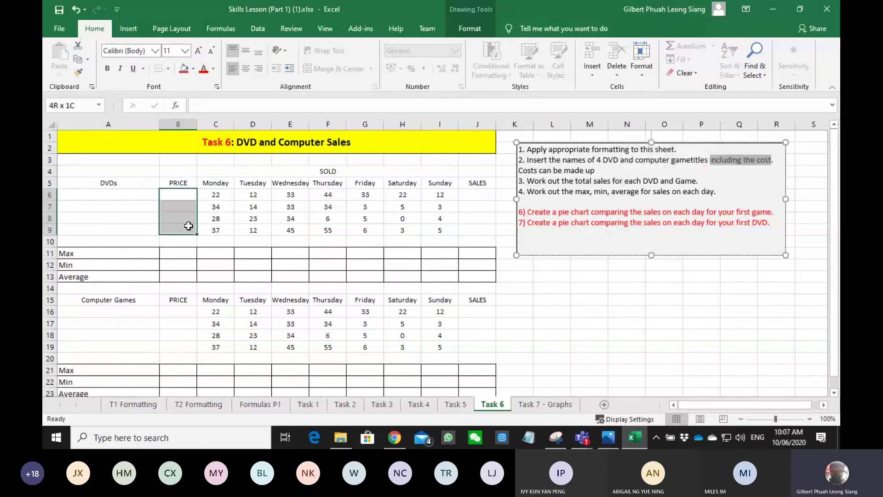
pyautogui.moveTo(182, 312); pyautogui.dragTo(186, 349)
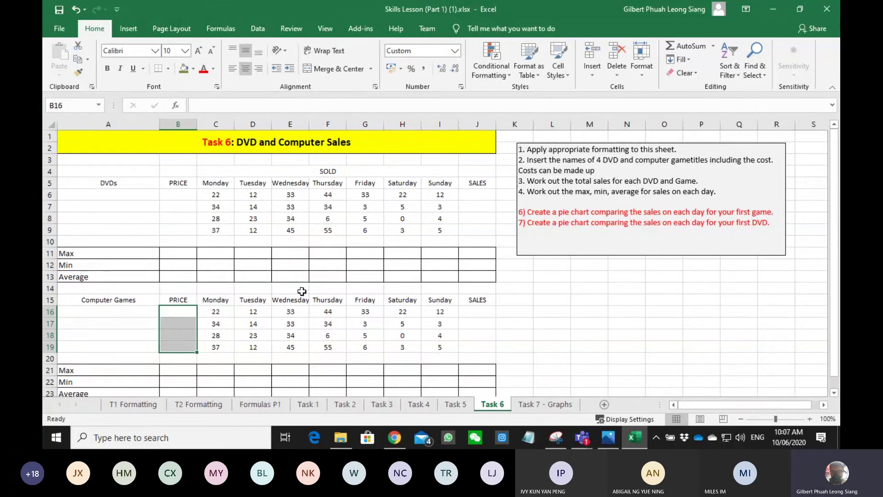
# Read Task 6 instructions 3 and 4 on total sales and daily max, min and average, checking the DVD SALES cells J6:J9
pyautogui.moveTo(527, 181); pyautogui.dragTo(688, 184)
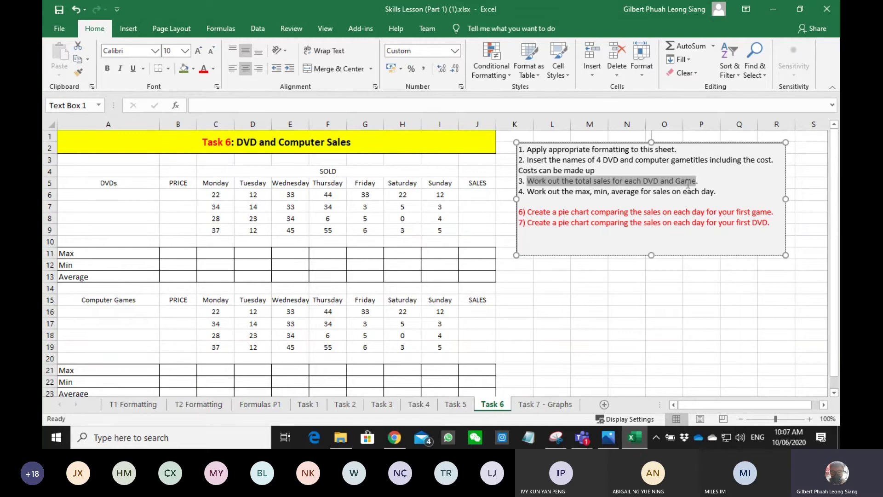
pyautogui.click(477, 195)
pyautogui.click(485, 206)
pyautogui.click(482, 218)
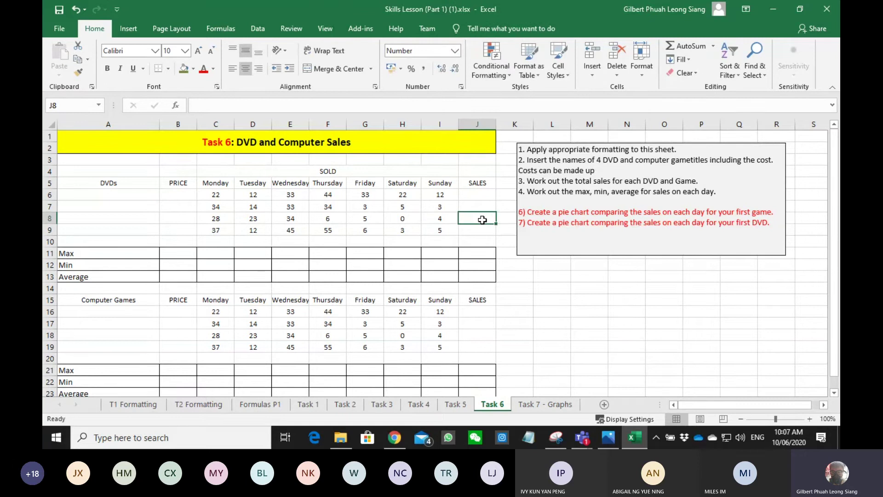
pyautogui.click(483, 230)
pyautogui.moveTo(527, 192); pyautogui.dragTo(707, 194)
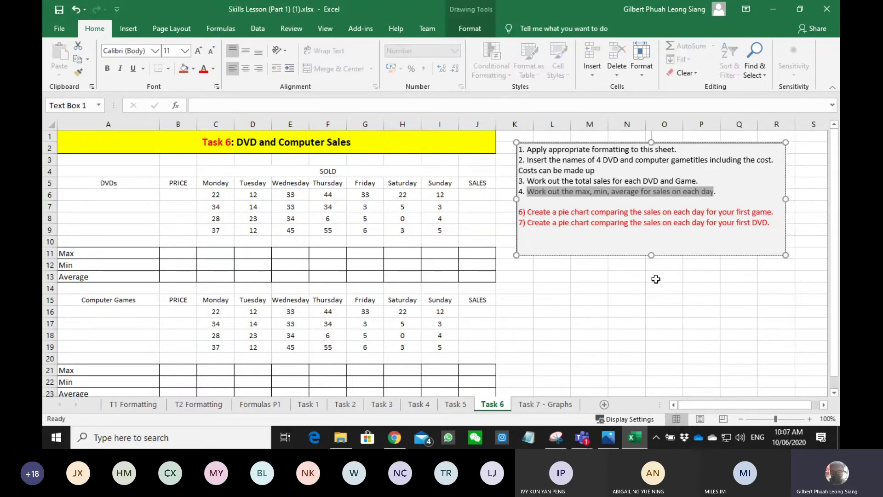
pyautogui.click(649, 326)
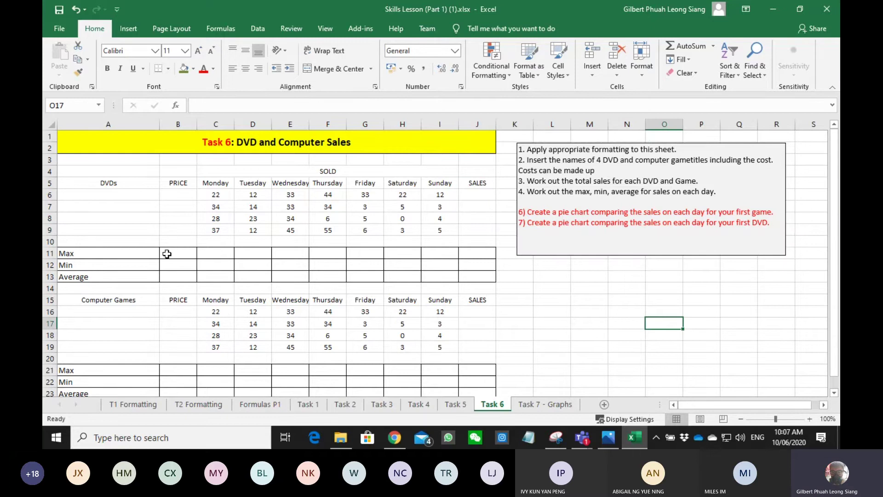
# Open the Task 7 - Graphs sheet and read instructions 2 and 3 on the quarterly and monthly sales bar charts
pyautogui.click(524, 405)
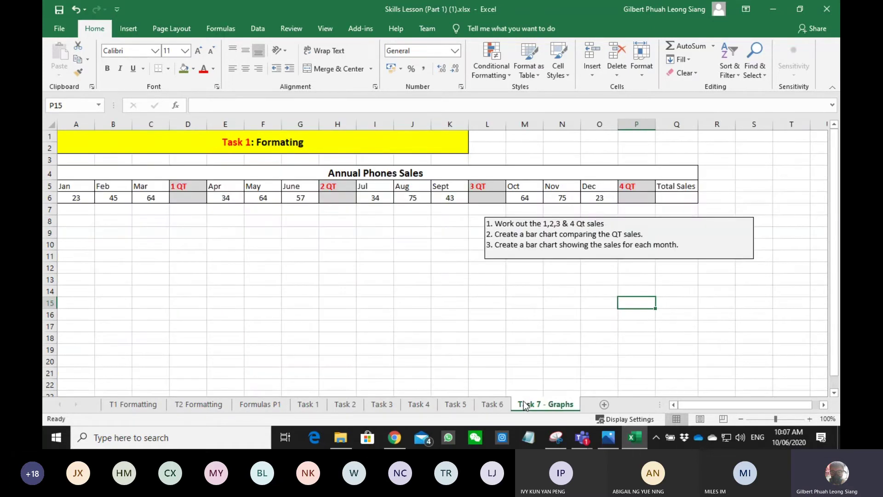
pyautogui.moveTo(495, 235); pyautogui.dragTo(642, 235)
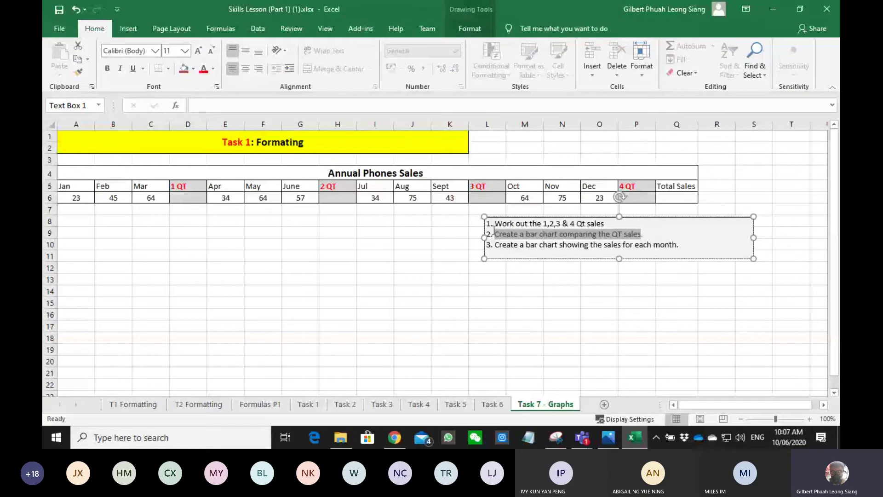
pyautogui.moveTo(495, 245); pyautogui.dragTo(677, 248)
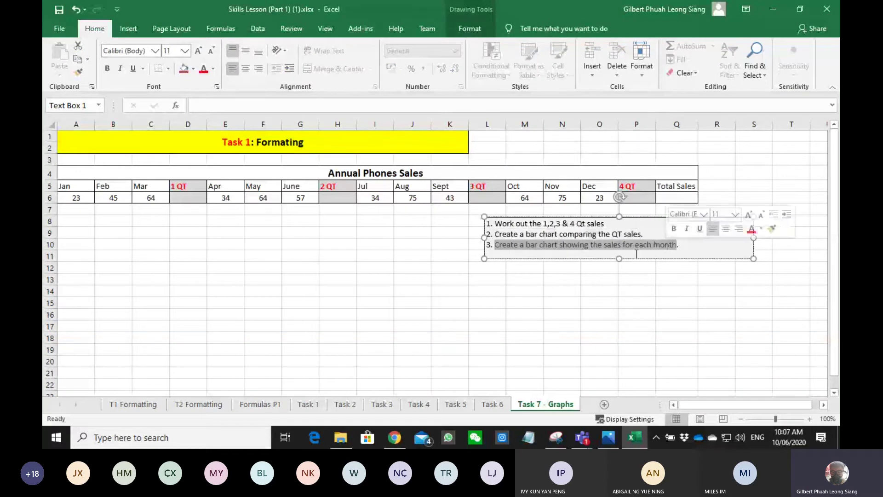
pyautogui.click(438, 313)
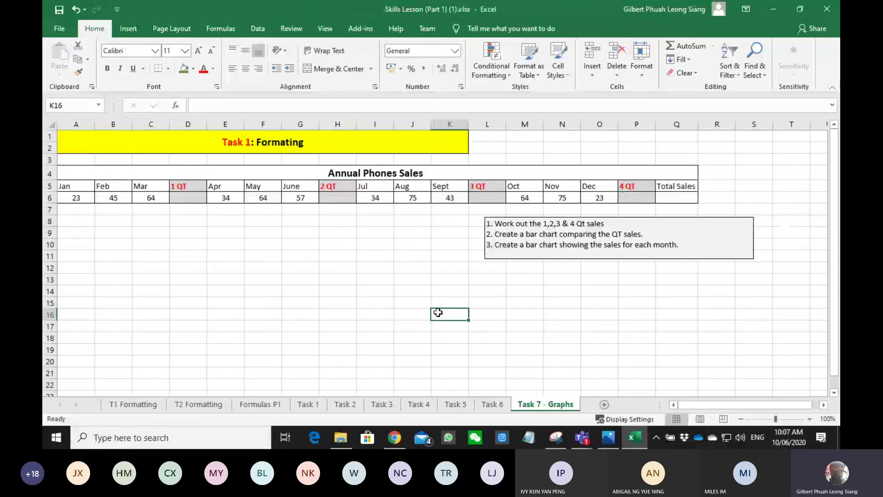
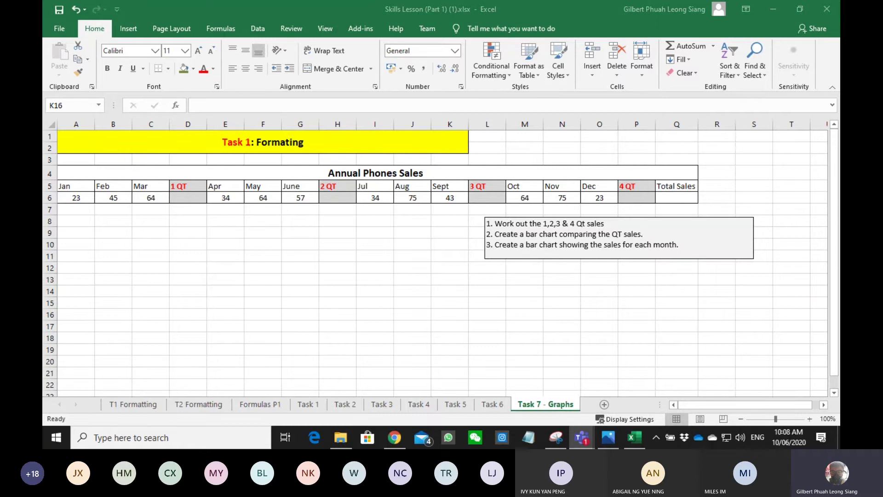
pyautogui.click(468, 350)
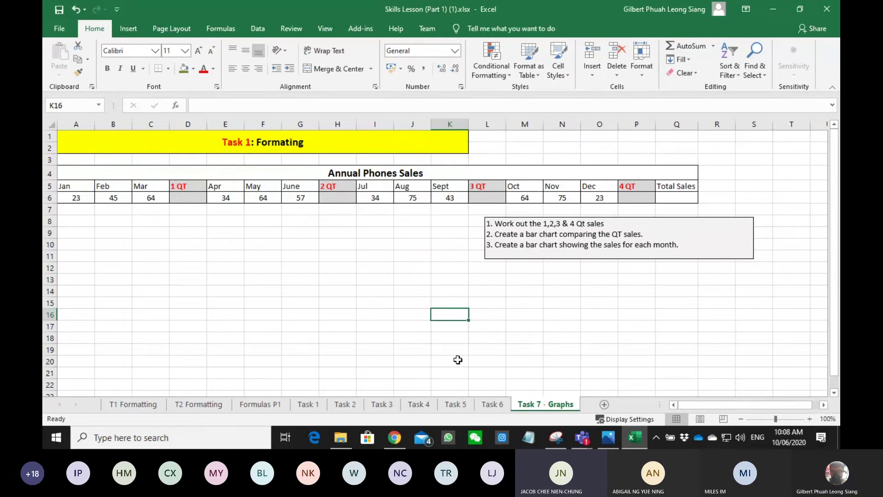
# Return to the Task 4 sheet, read instruction 3 on the total points graph and check the Total Points cells F15:F21
pyautogui.click(418, 404)
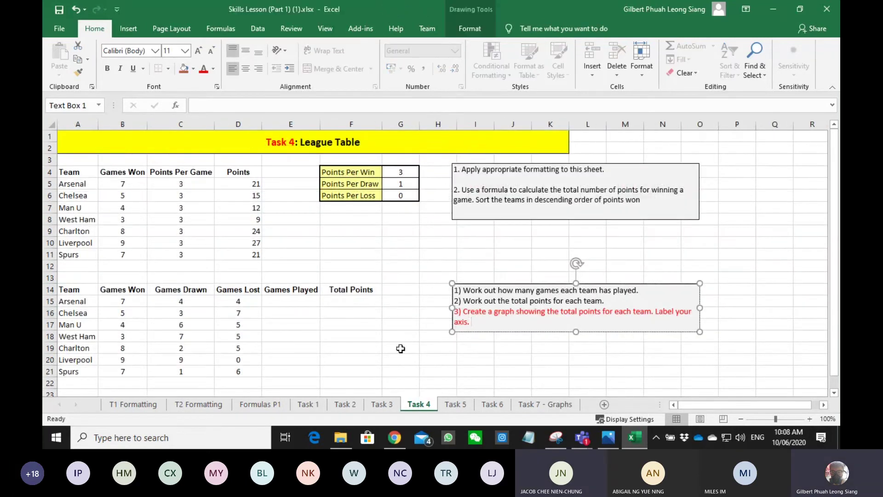
pyautogui.click(374, 325)
pyautogui.scroll(-1, 374, 326)
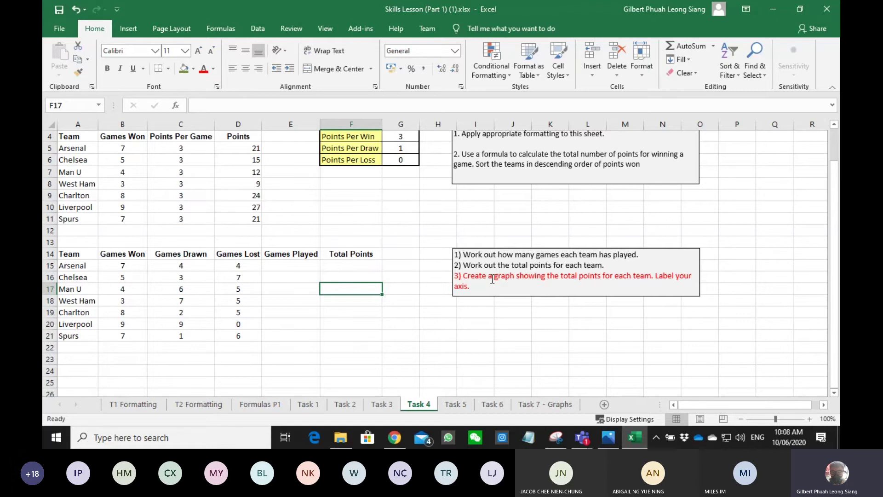
pyautogui.moveTo(488, 276); pyautogui.dragTo(651, 276)
pyautogui.moveTo(350, 266); pyautogui.dragTo(346, 338)
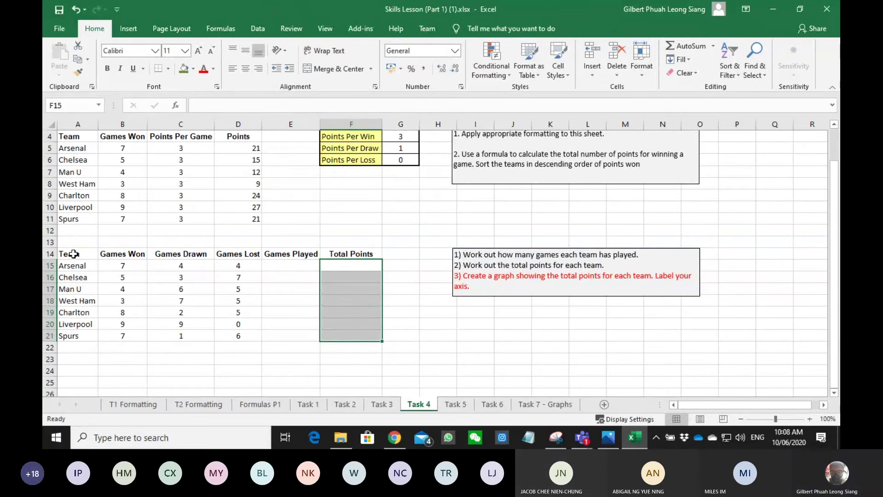
# Select the Team cells A14:A21 together with the Total Points cells F14:F21 and locate the Recommended Charts command
pyautogui.moveTo(74, 254); pyautogui.dragTo(79, 336)
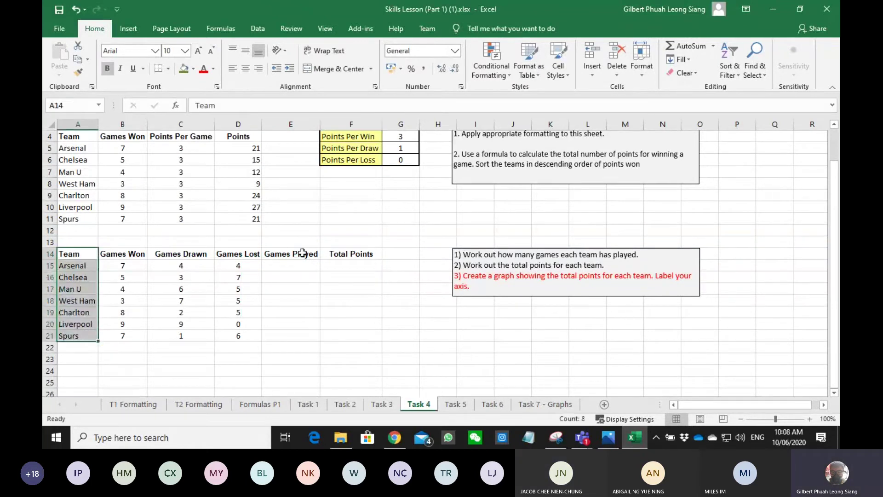
pyautogui.moveTo(345, 254); pyautogui.dragTo(344, 336)
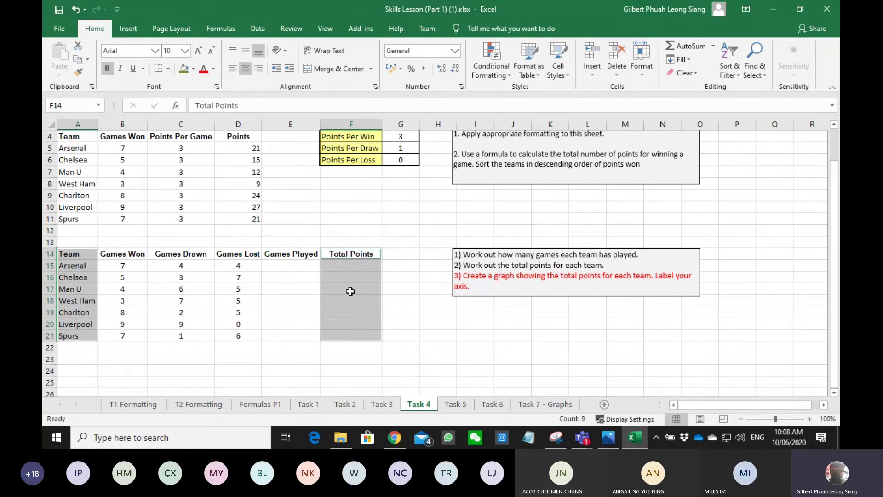
pyautogui.click(129, 29)
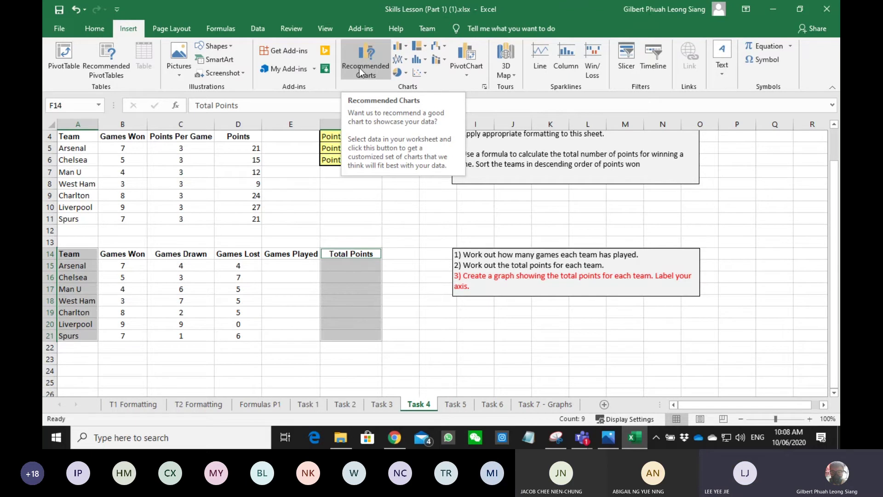
pyautogui.click(404, 252)
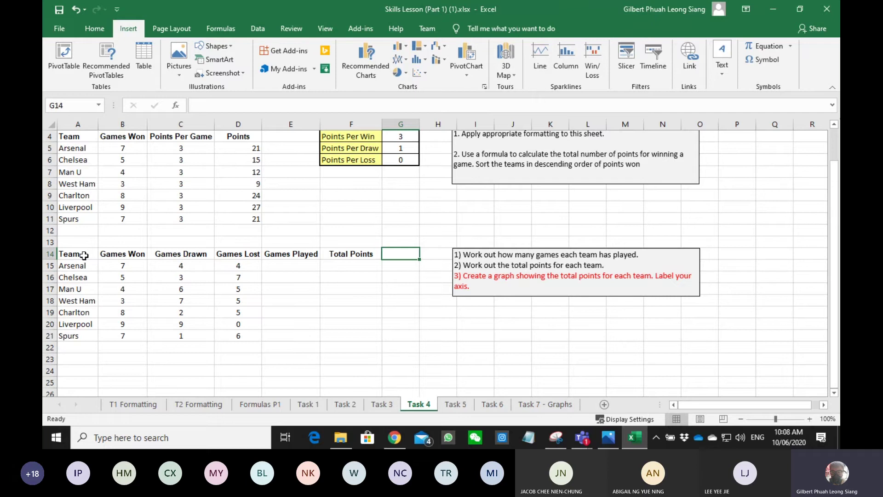
# Repeat the combined selection of the Team and Total Points columns, rows 14 to 21, and clear it
pyautogui.moveTo(84, 256); pyautogui.dragTo(83, 336)
pyautogui.keyDown('ctrl'); pyautogui.click(346, 256); pyautogui.keyUp('ctrl')
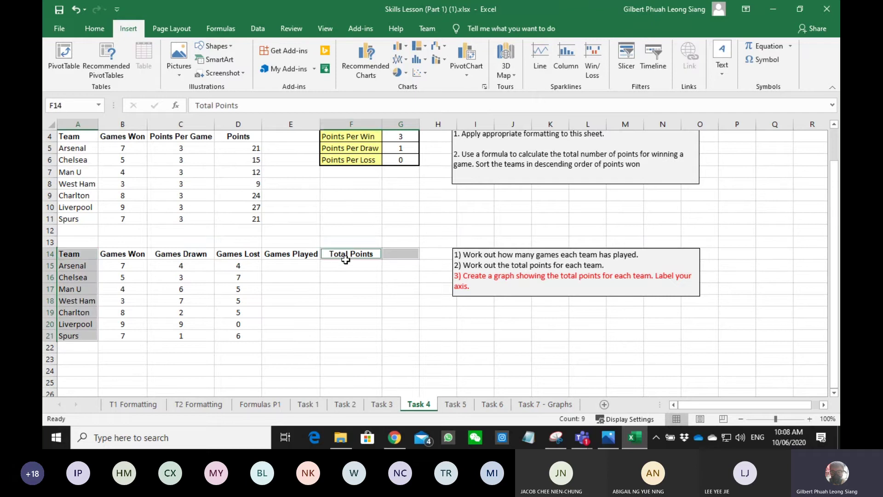
pyautogui.moveTo(346, 260); pyautogui.dragTo(339, 333)
pyautogui.click(318, 370)
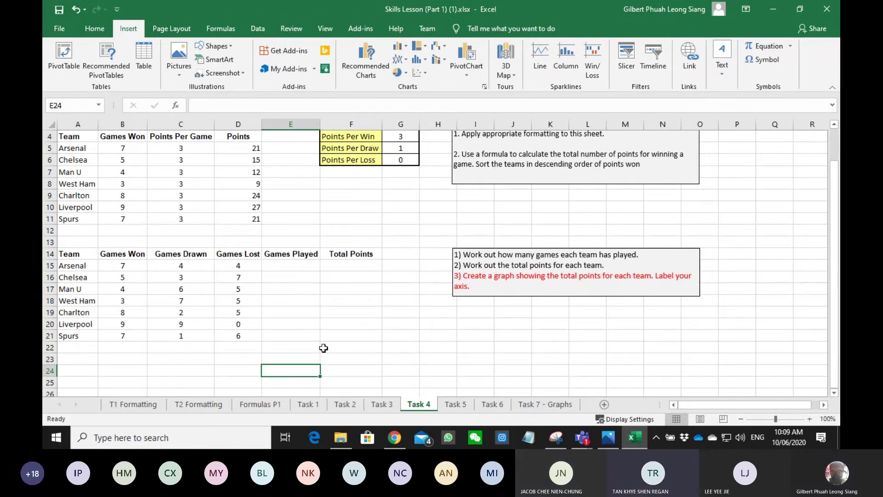
# Open the Task 2 sheet and autofit all of its column widths and row heights to their contents
pyautogui.scroll(1, 322, 348)
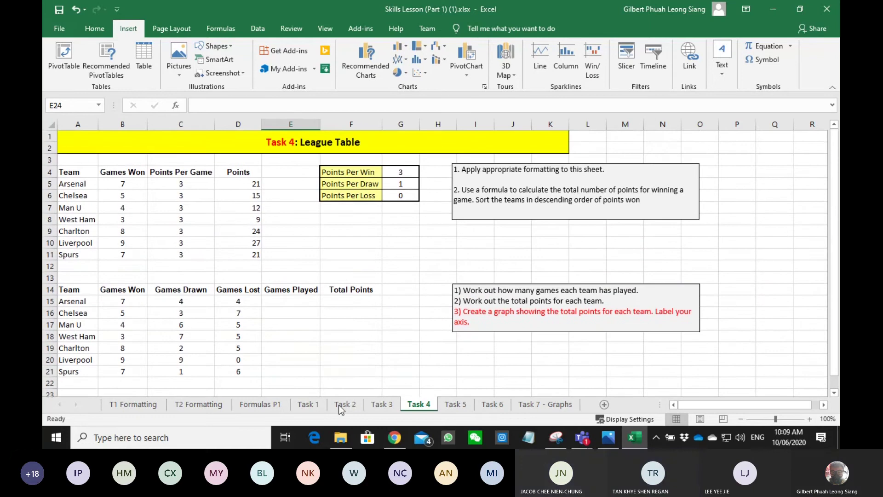
pyautogui.click(345, 404)
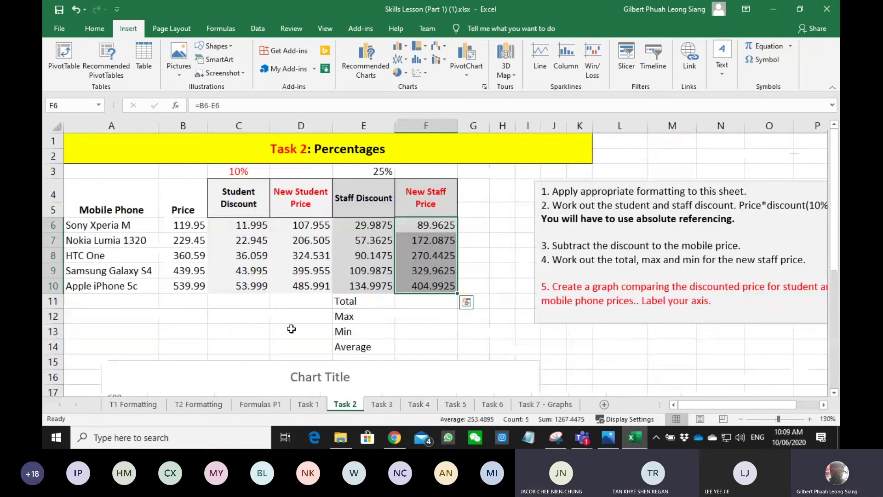
pyautogui.click(268, 316)
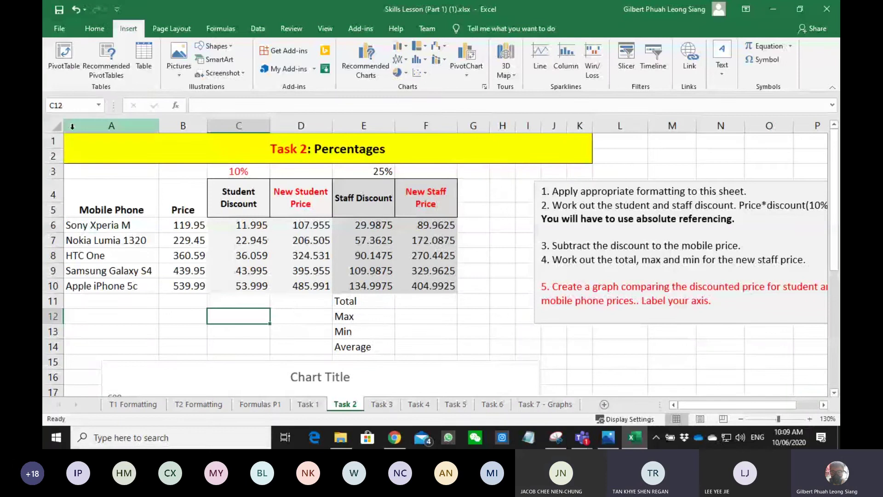
pyautogui.click(57, 126)
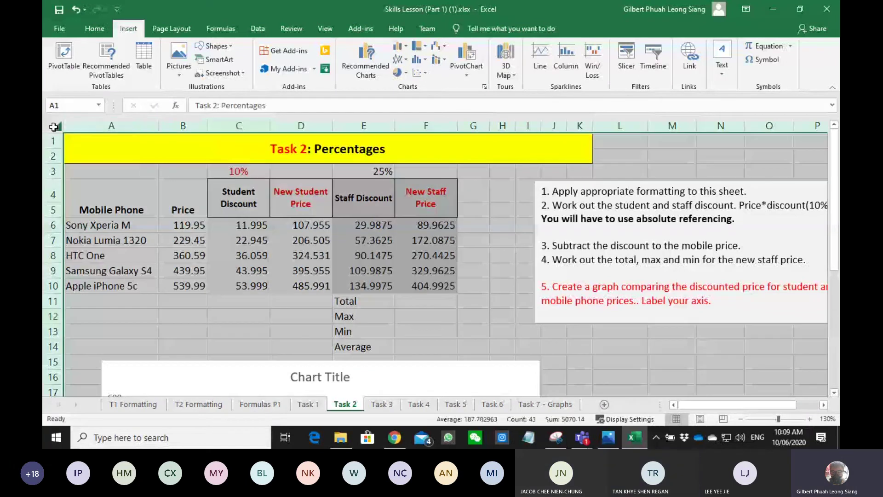
pyautogui.doubleClick(157, 127)
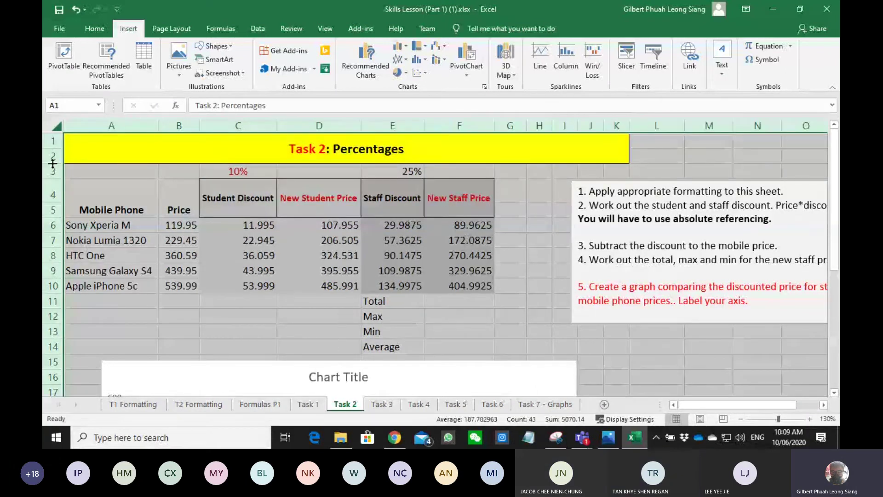
pyautogui.doubleClick(56, 217)
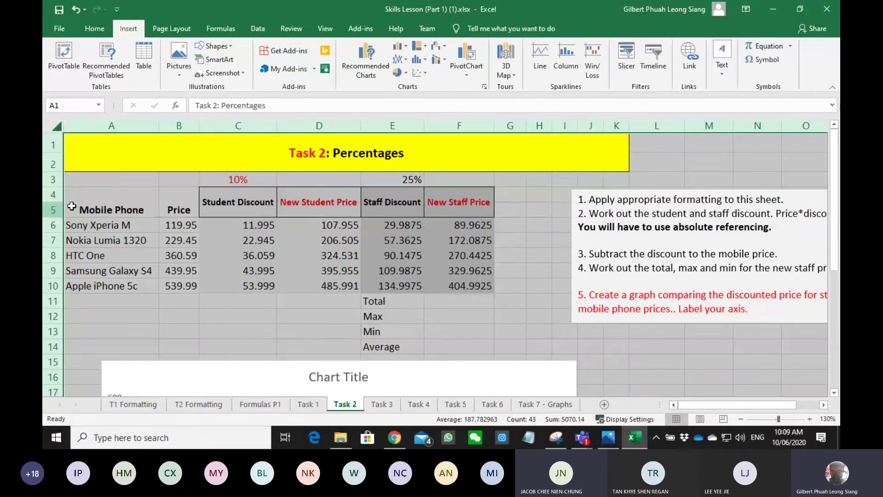
pyautogui.click(305, 320)
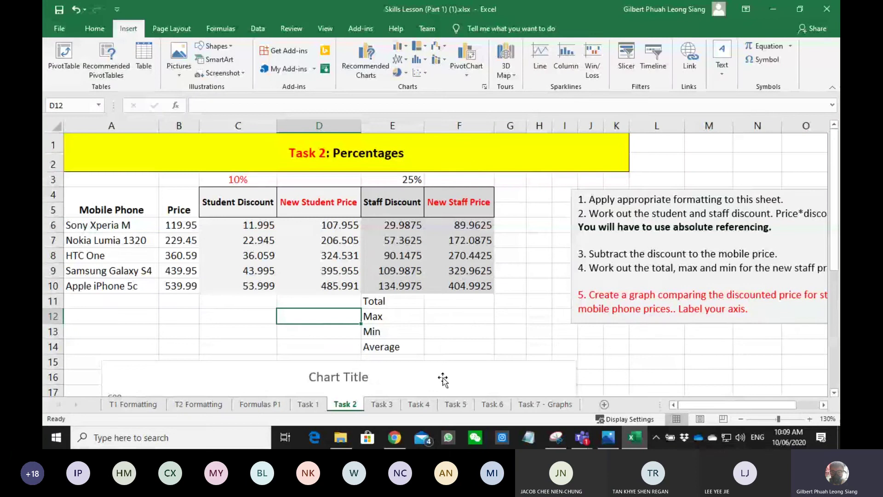
# Read Task 2 instruction 1 on appropriate formatting and look over the phone price table and the chart below it
pyautogui.click(531, 268)
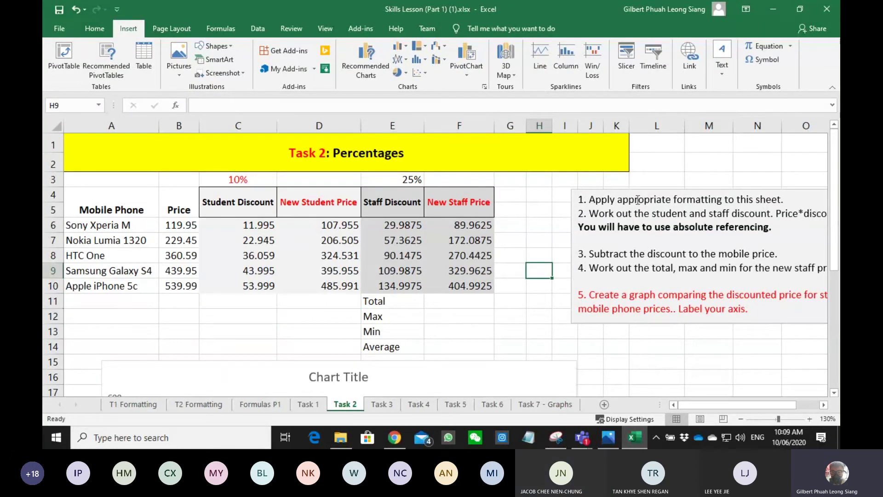
pyautogui.moveTo(638, 200); pyautogui.dragTo(767, 196)
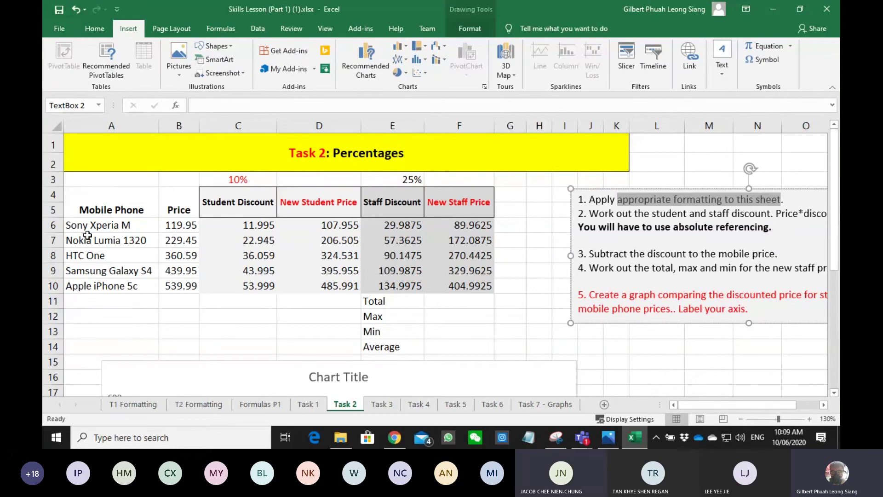
pyautogui.click(548, 265)
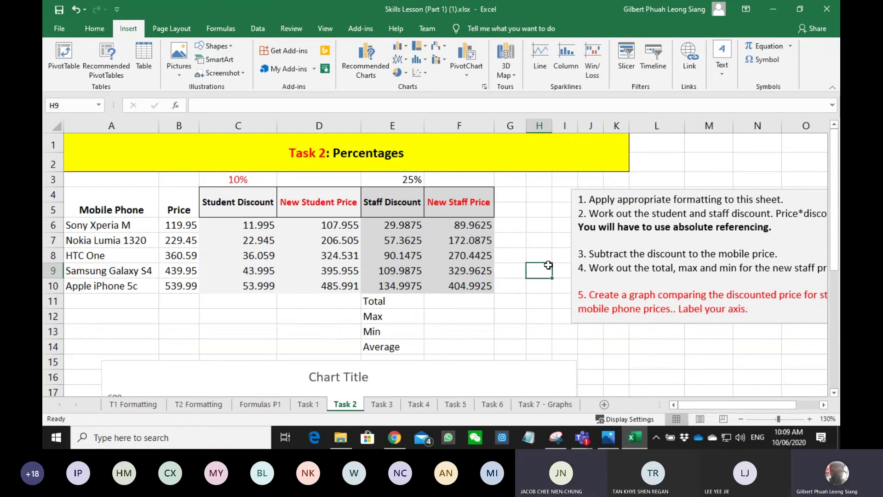
pyautogui.scroll(-4, 549, 266)
pyautogui.scroll(2, 548, 266)
pyautogui.scroll(1, 549, 266)
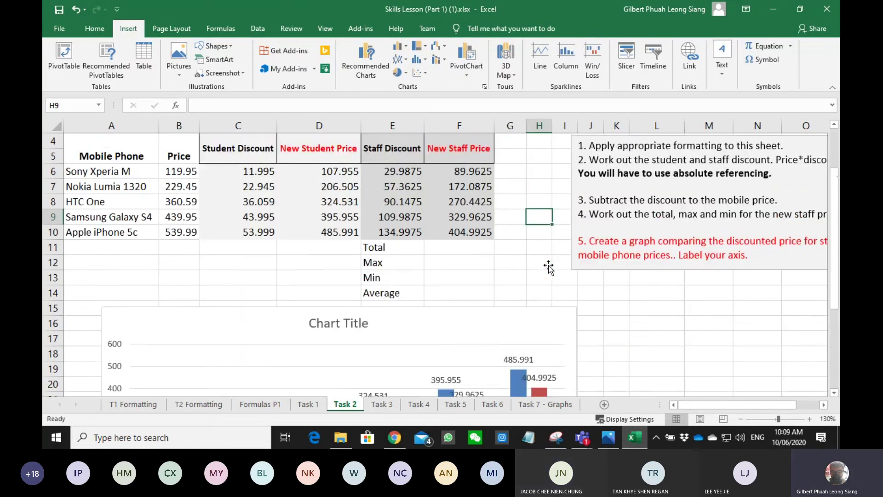
pyautogui.scroll(1, 548, 266)
pyautogui.scroll(-2, 548, 265)
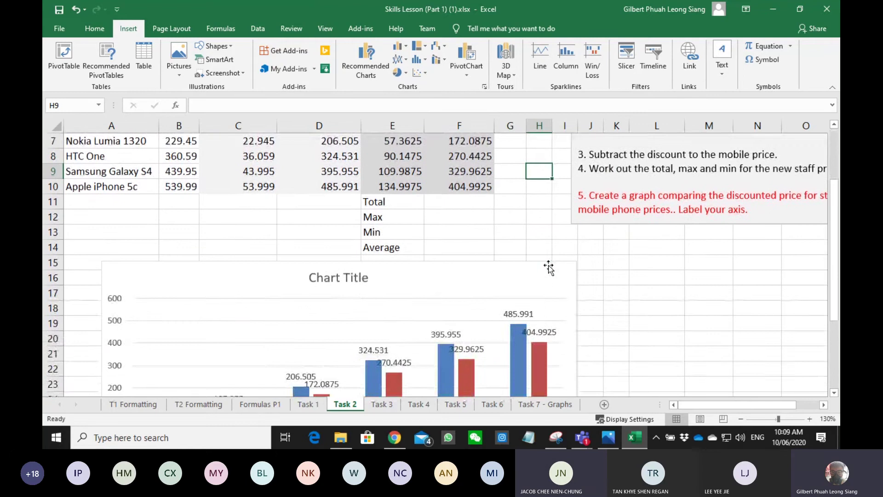
pyautogui.scroll(2, 549, 266)
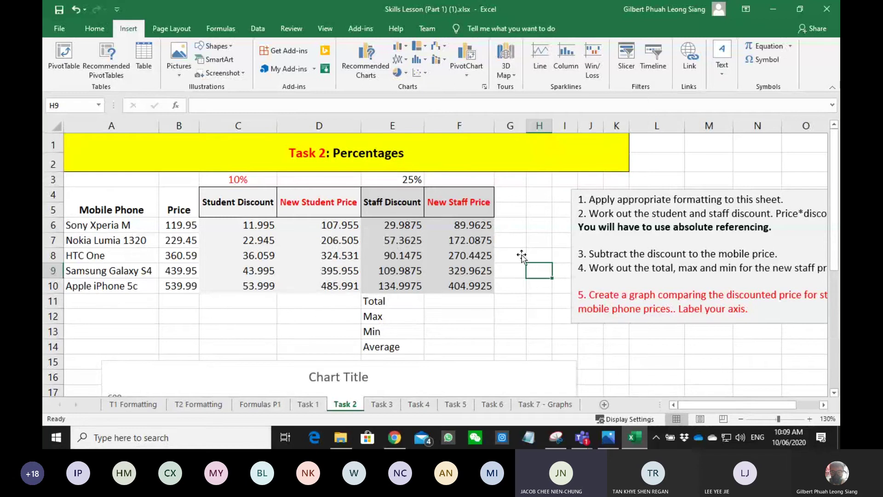
# Open the T1 Formatting sheet and fill cells B7:G22 with white to blank out the tree picture
pyautogui.click(133, 404)
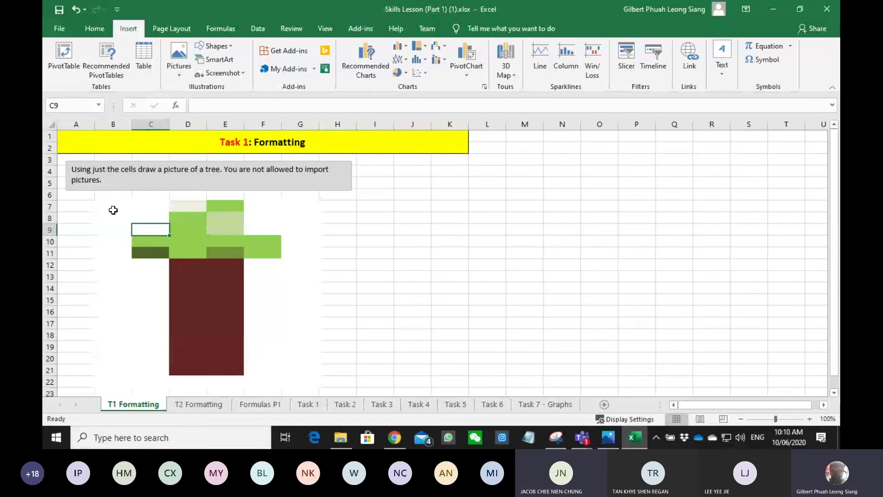
pyautogui.moveTo(113, 208)
pyautogui.mouseDown()
pyautogui.moveTo(161, 236)
pyautogui.moveTo(241, 338)
pyautogui.moveTo(292, 383)
pyautogui.moveTo(282, 360)
pyautogui.moveTo(280, 380)
pyautogui.moveTo(292, 383)
pyautogui.mouseUp()
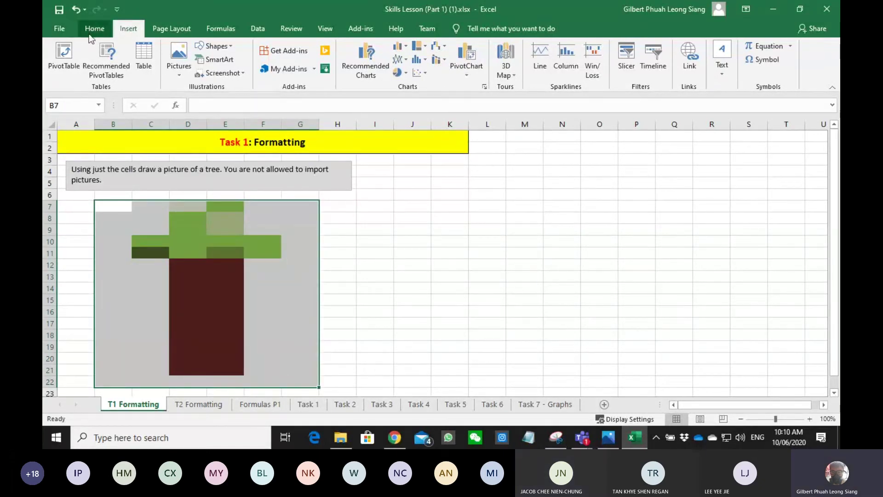
pyautogui.click(90, 34)
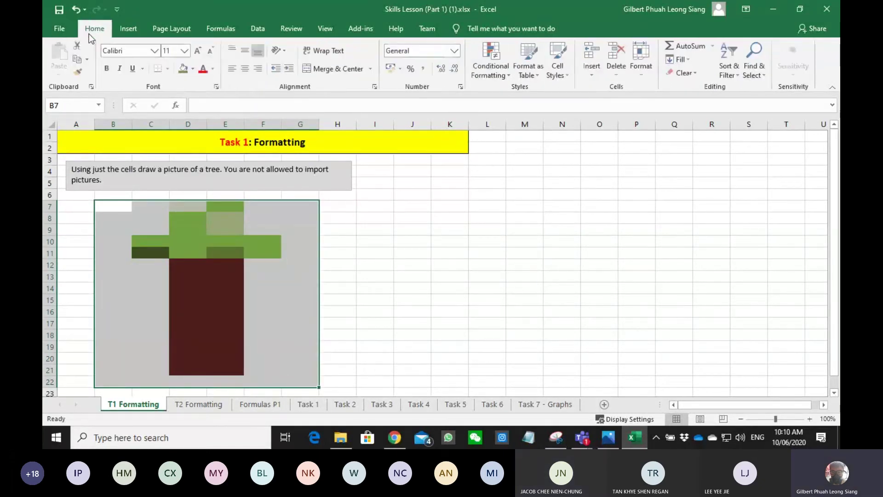
pyautogui.click(193, 68)
pyautogui.click(185, 95)
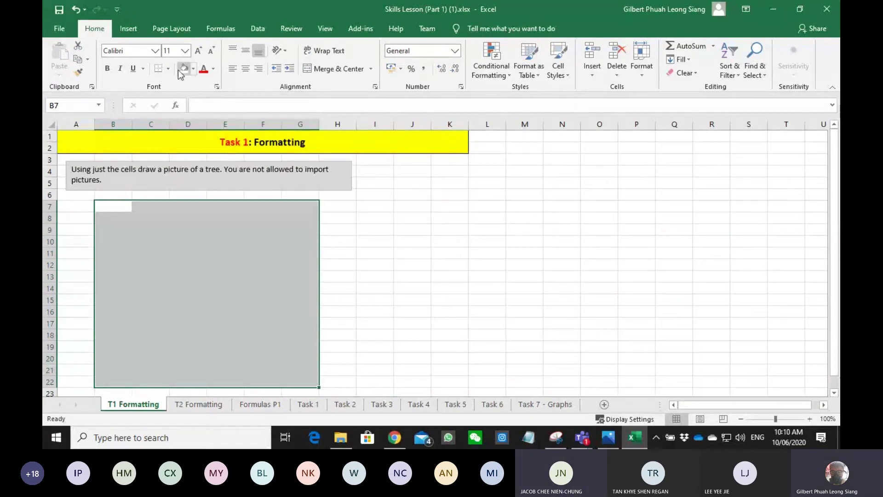
pyautogui.click(194, 69)
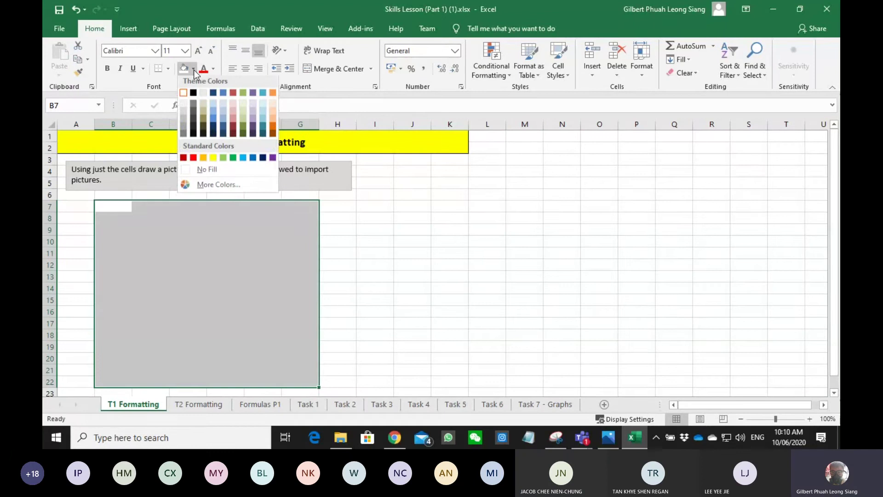
pyautogui.click(183, 96)
pyautogui.click(192, 265)
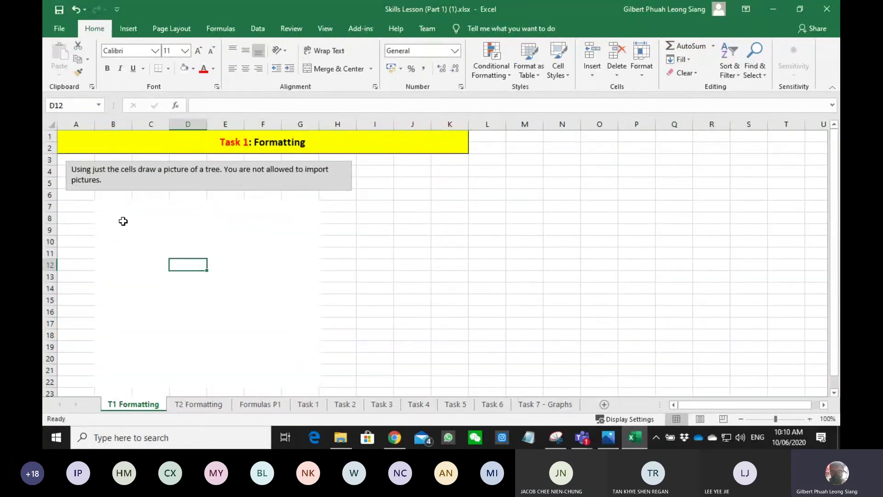
# Set cells B7:G22 to No Fill to bring back the gridlines, and fill them with white again
pyautogui.moveTo(118, 207)
pyautogui.mouseDown()
pyautogui.moveTo(276, 365)
pyautogui.moveTo(312, 385)
pyautogui.mouseUp()
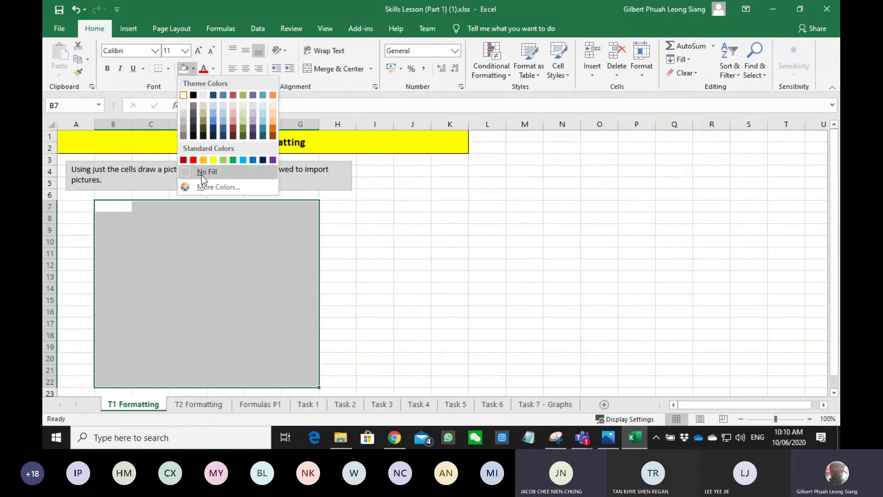
pyautogui.click(201, 174)
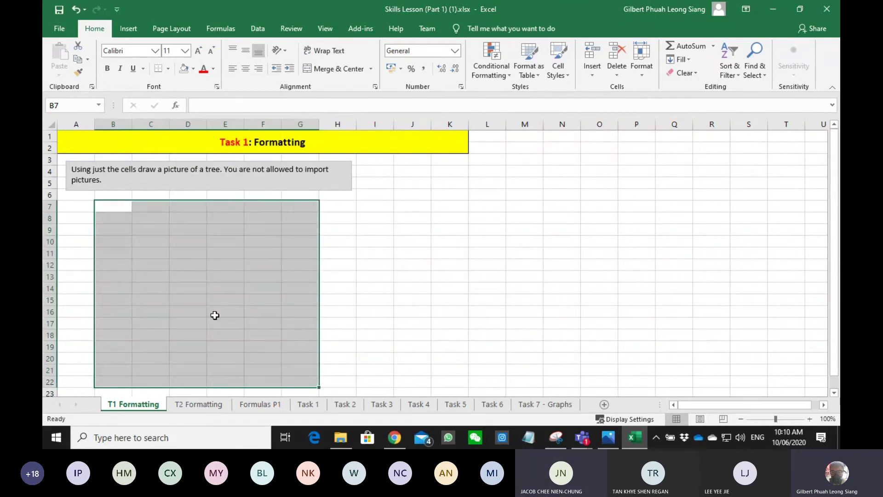
pyautogui.click(193, 68)
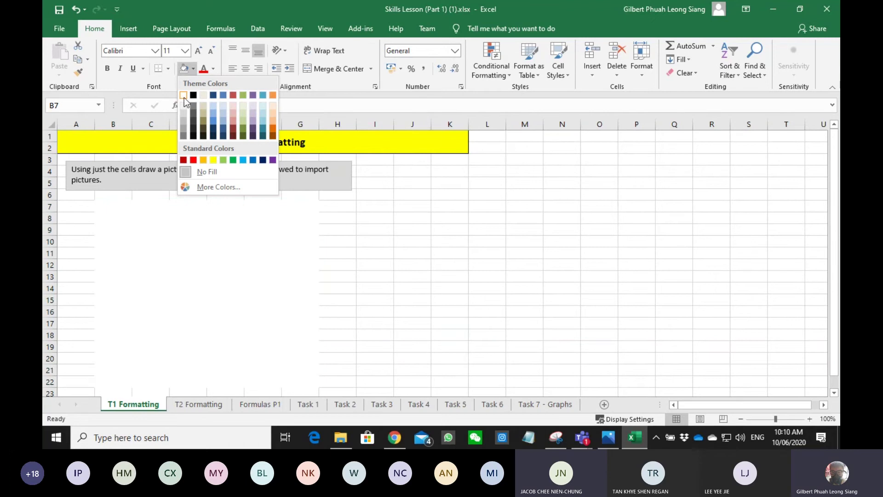
pyautogui.click(184, 95)
pyautogui.click(358, 238)
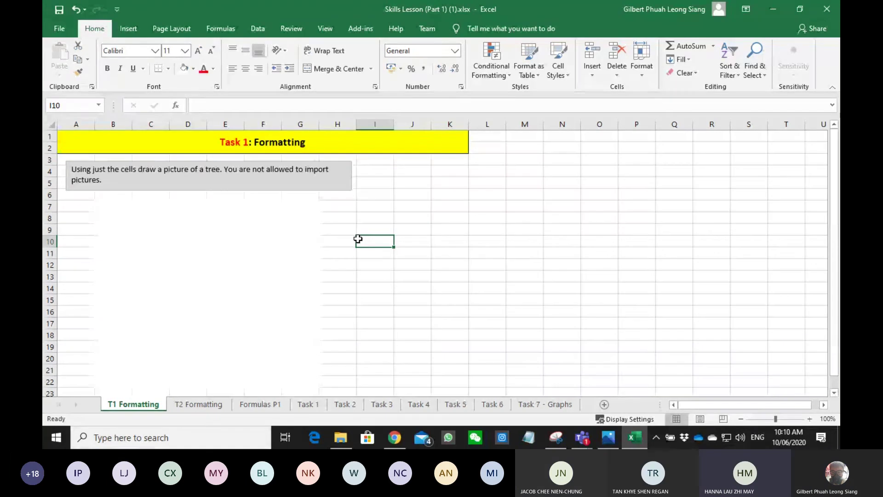
# Return to the Task 2 sheet and go through the mobile phone names in A6:A10 and their prices in column B
pyautogui.click(352, 407)
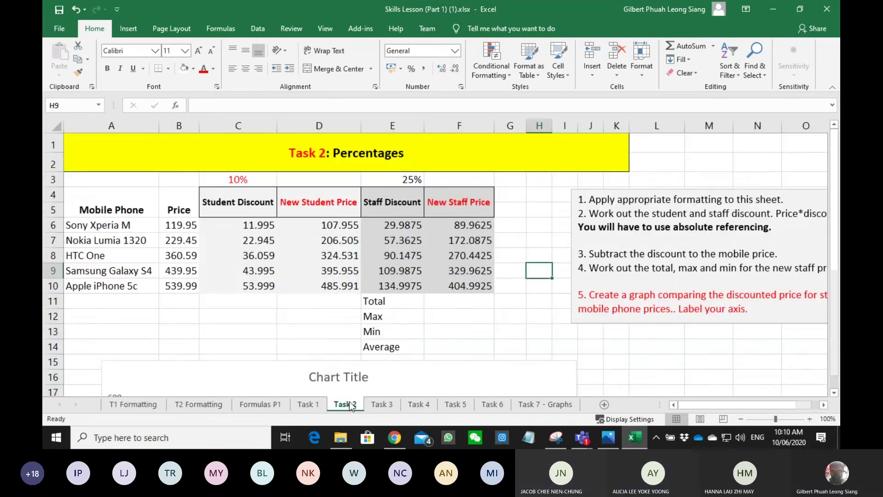
pyautogui.click(515, 372)
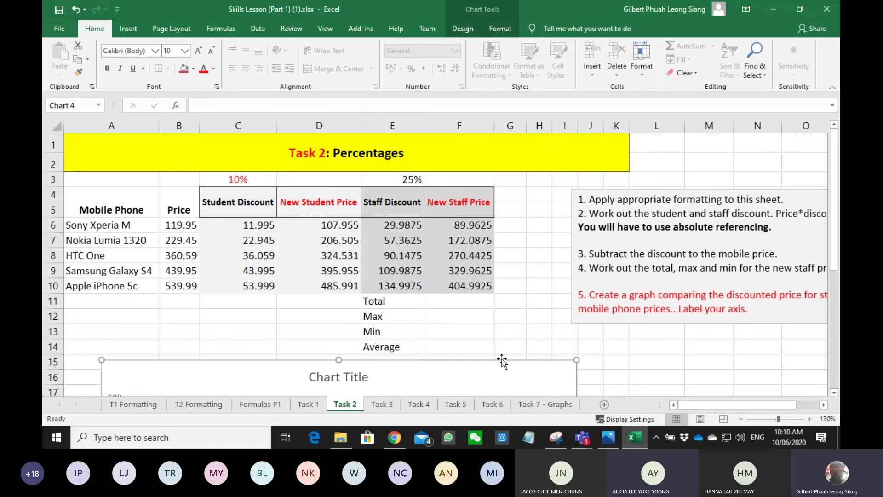
pyautogui.click(127, 227)
pyautogui.click(127, 241)
pyautogui.click(121, 259)
pyautogui.click(119, 271)
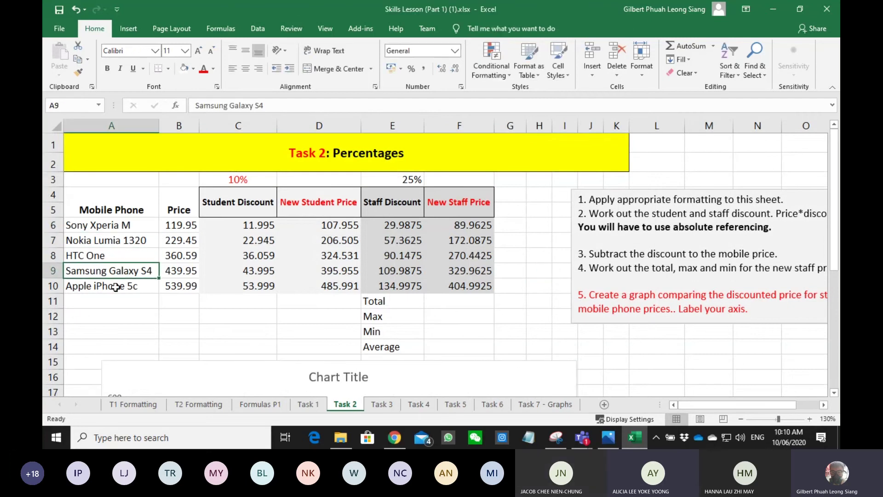
pyautogui.click(113, 285)
pyautogui.click(210, 265)
pyautogui.click(177, 243)
pyautogui.click(179, 227)
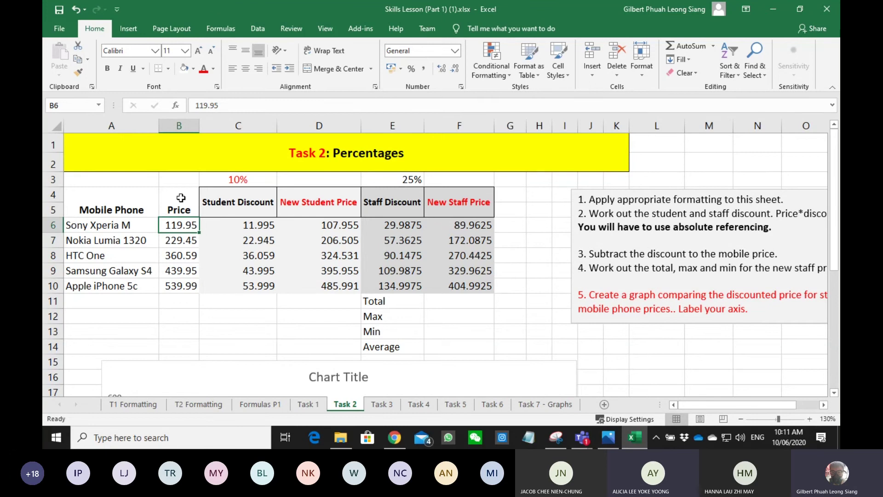
# Check the Price, Student Discount, Staff Discount and New Staff Price headings and the Total cell F11
pyautogui.click(180, 198)
pyautogui.click(242, 198)
pyautogui.click(393, 203)
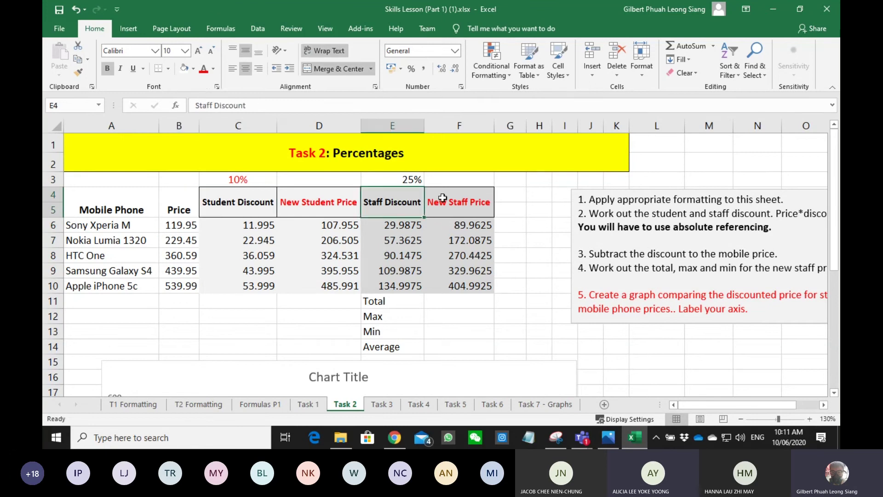
pyautogui.click(459, 203)
pyautogui.click(459, 271)
pyautogui.click(440, 300)
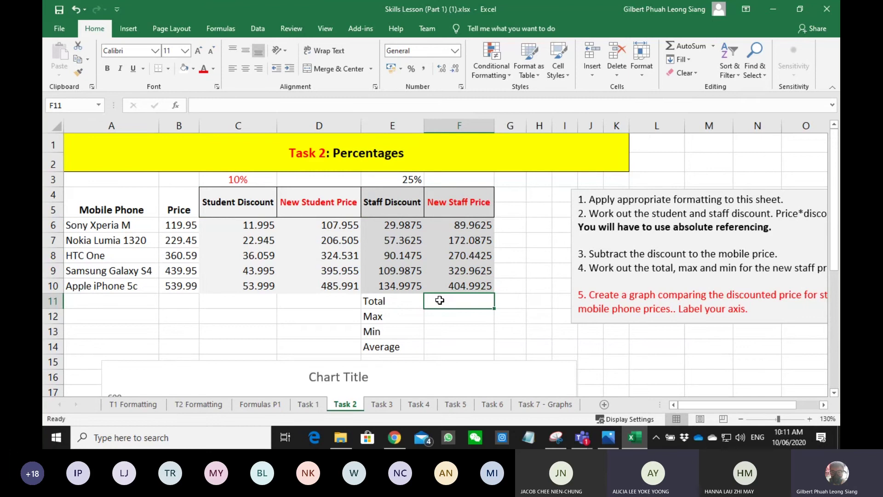
# Check the Min cell F13, compare with the Task 1 sheet, and return to the Task 2 sheet
pyautogui.click(445, 334)
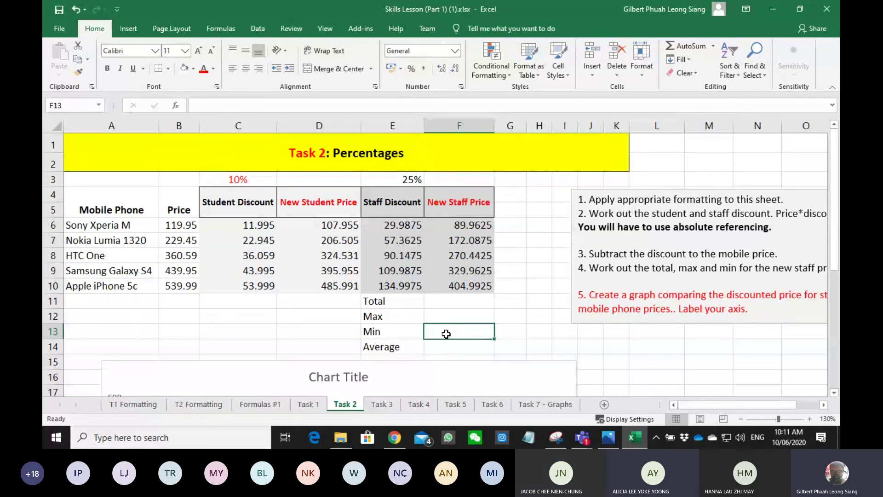
pyautogui.click(321, 404)
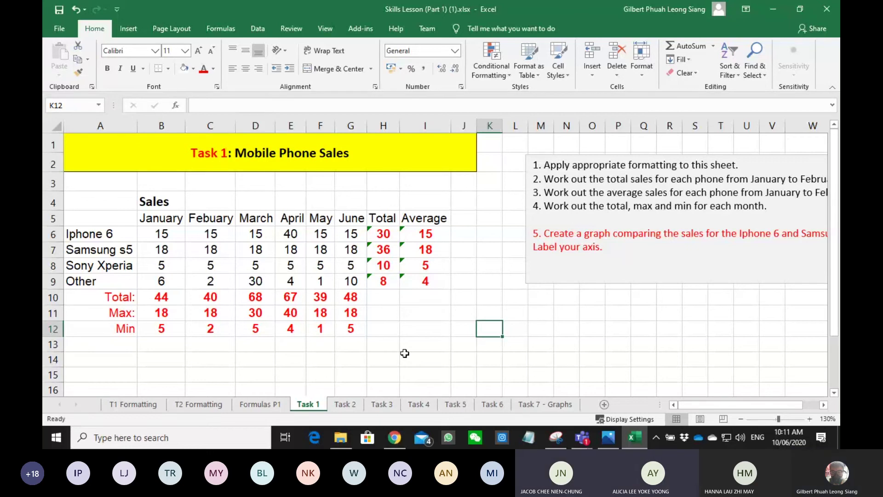
pyautogui.click(346, 404)
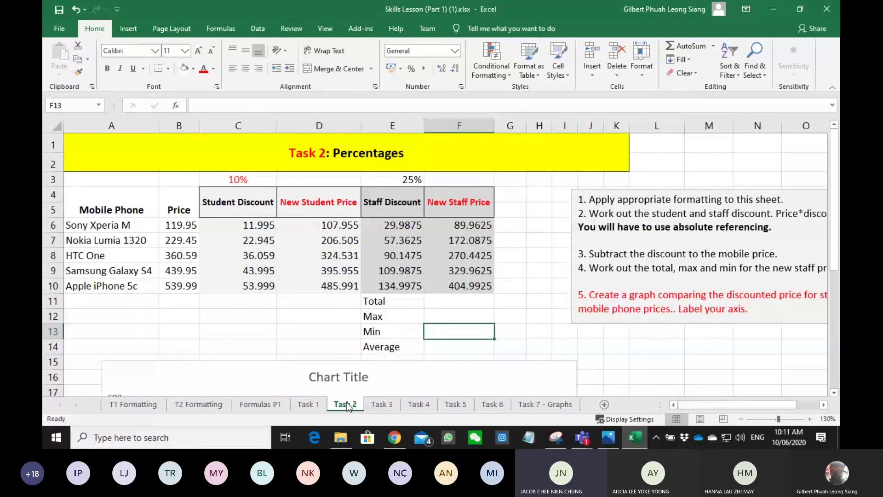
# Inspect the Student Discount formulas in C6 and C9 and their absolute reference to the discount rate in C3
pyautogui.doubleClick(262, 220)
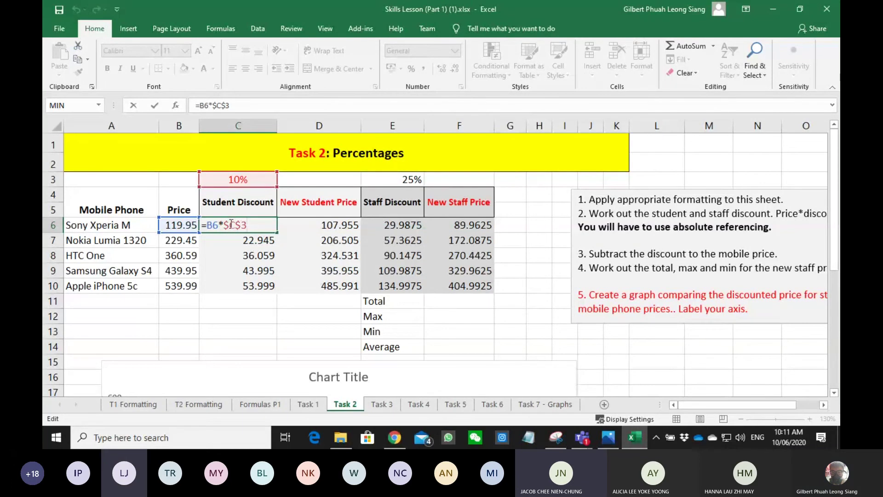
pyautogui.press('Return')
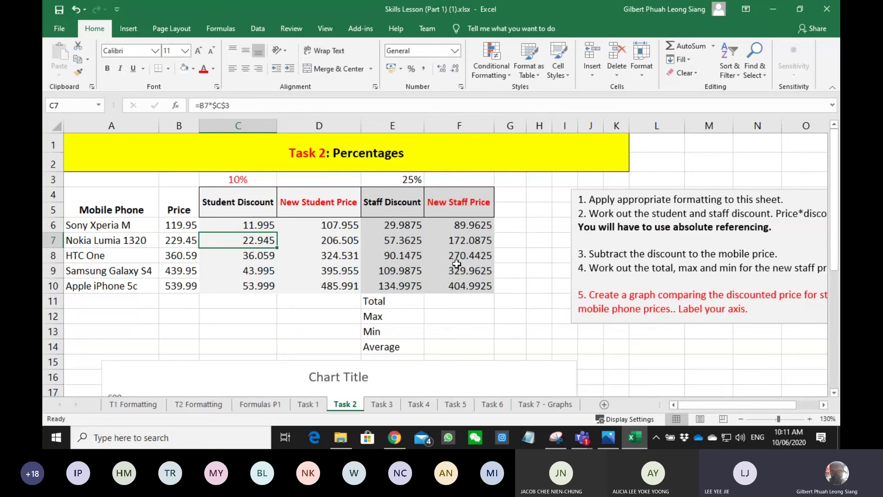
pyautogui.click(249, 224)
pyautogui.doubleClick(250, 224)
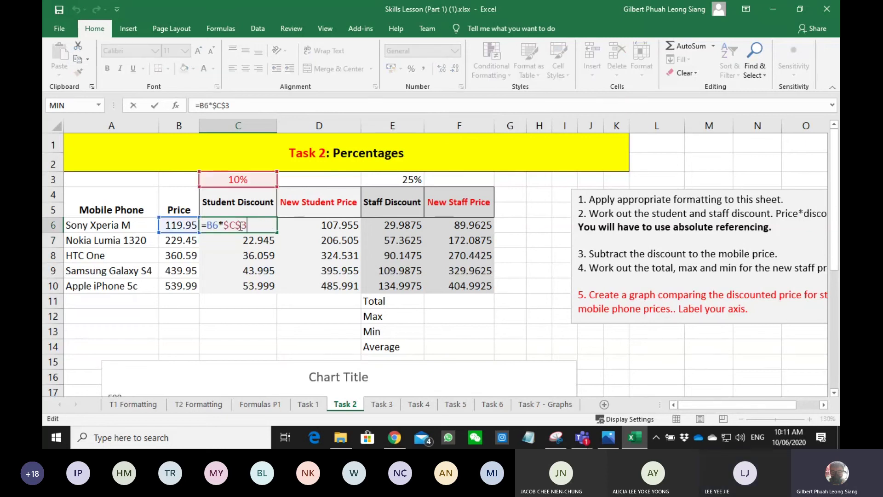
pyautogui.click(256, 272)
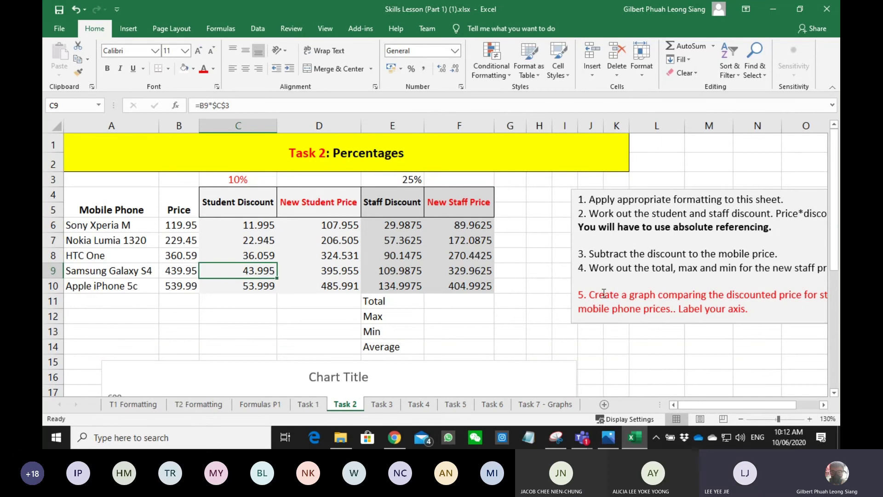
# Highlight the graph instruction in the task notes and select the New Student Price, New Staff Price and Mobile Phone columns, rows 4 to 10
pyautogui.moveTo(589, 295); pyautogui.dragTo(777, 294)
pyautogui.moveTo(738, 405); pyautogui.dragTo(737, 408)
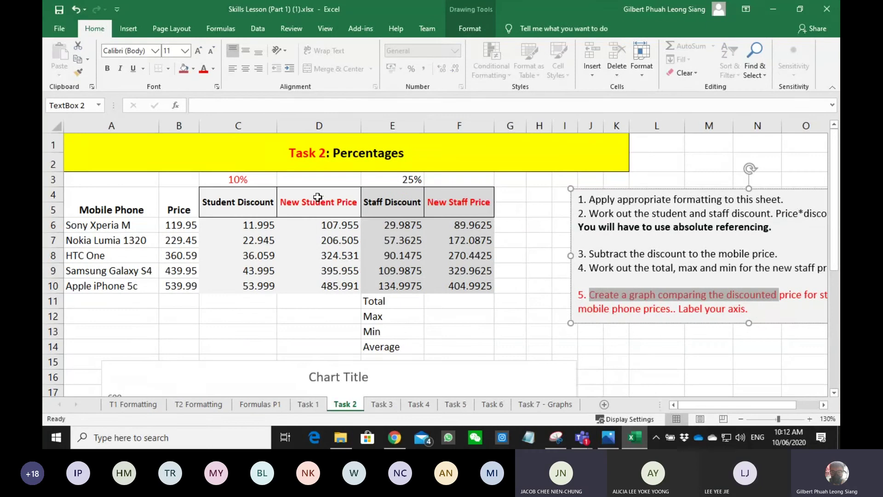
pyautogui.moveTo(315, 199); pyautogui.dragTo(308, 285)
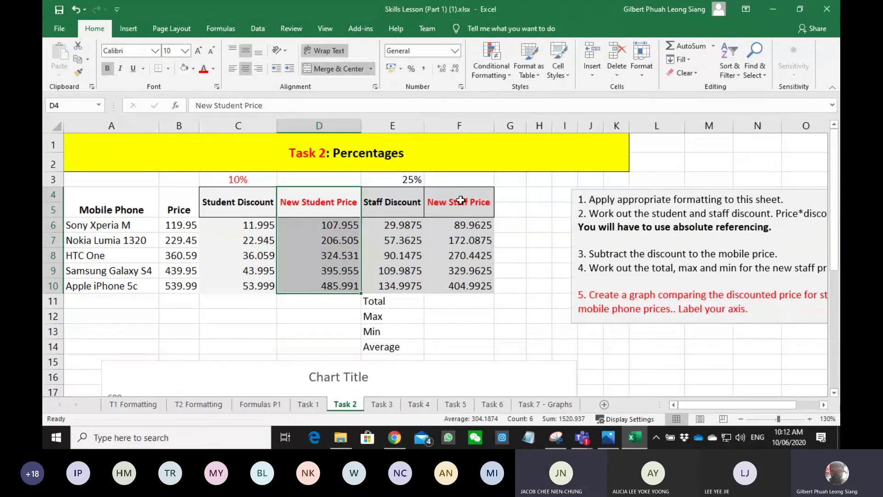
pyautogui.moveTo(460, 200); pyautogui.dragTo(460, 285)
pyautogui.moveTo(112, 198); pyautogui.dragTo(113, 284)
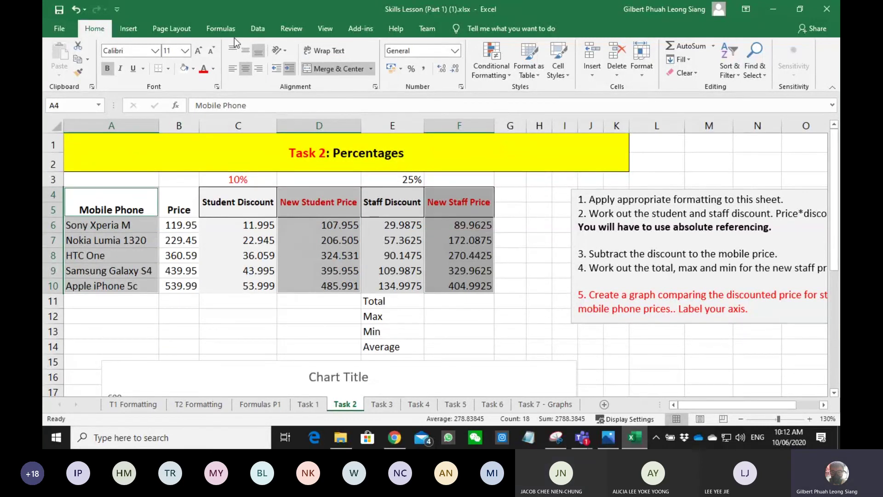
# Insert the recommended Clustered Bar chart from the selected columns, reposition it over the table, and delete it
pyautogui.click(120, 26)
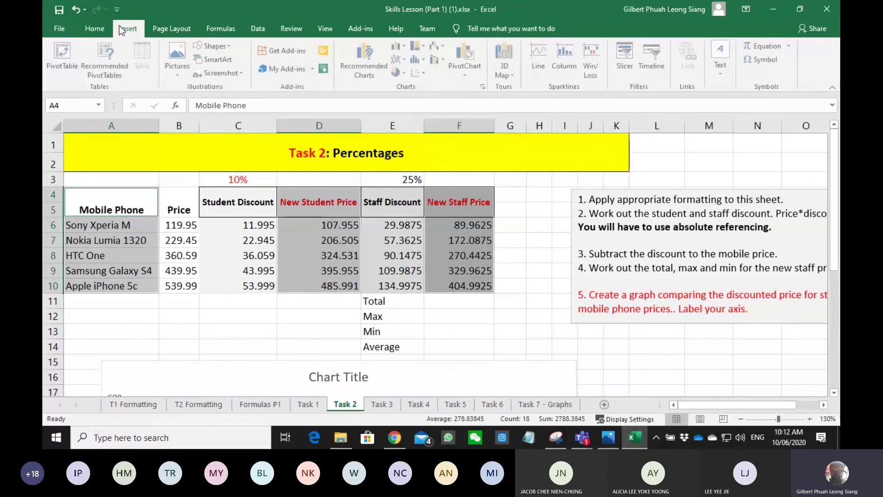
pyautogui.click(366, 55)
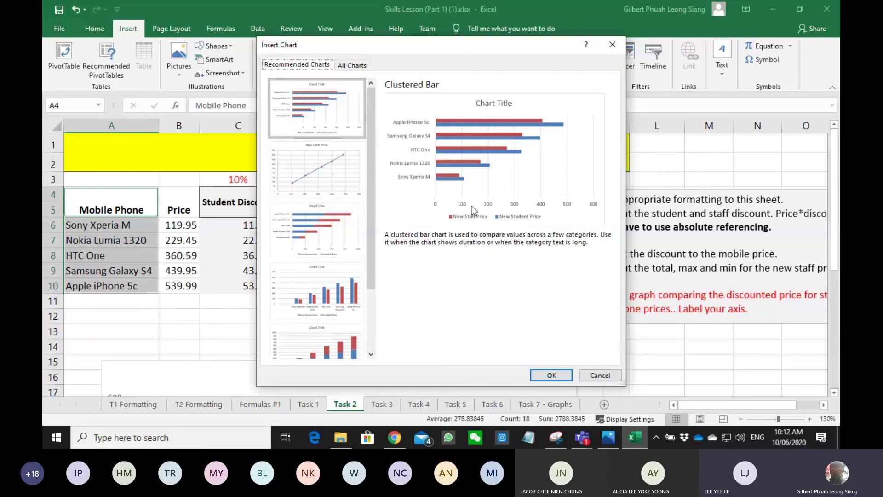
pyautogui.click(536, 376)
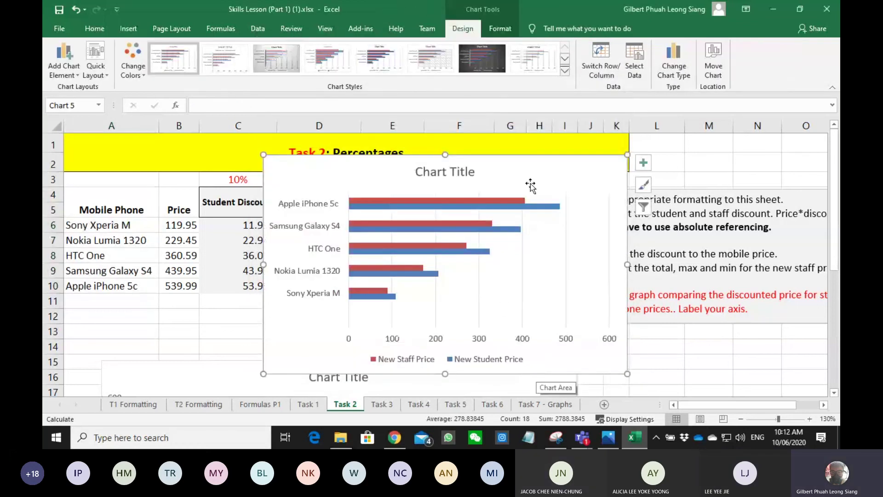
pyautogui.moveTo(533, 176); pyautogui.dragTo(510, 191)
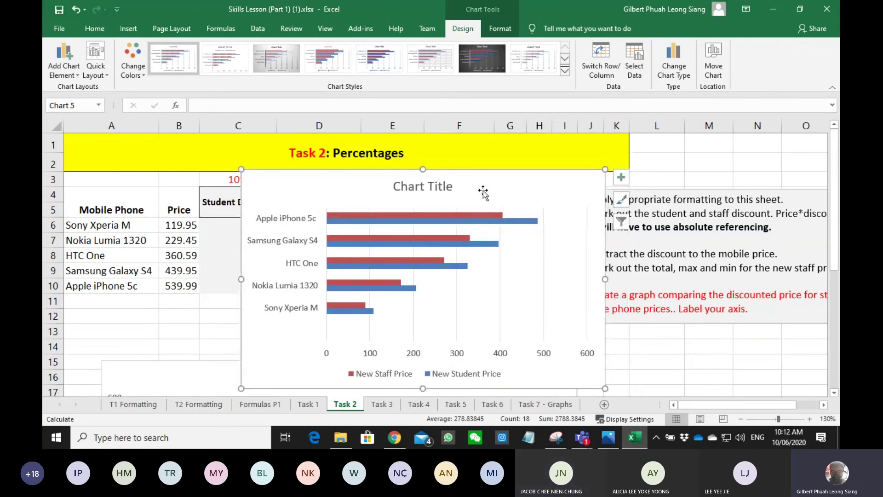
pyautogui.press('Delete')
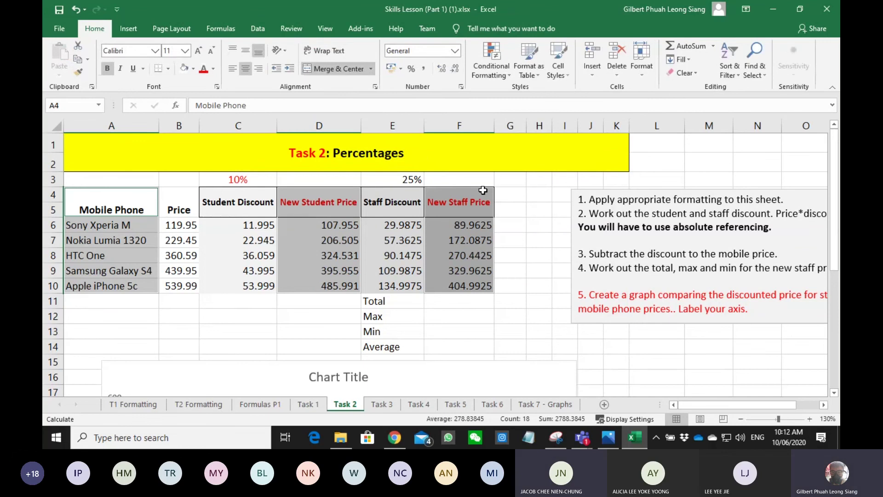
# Deselect the chart data and view the existing column chart comparing New Student Price and New Staff Price below the table
pyautogui.click(544, 295)
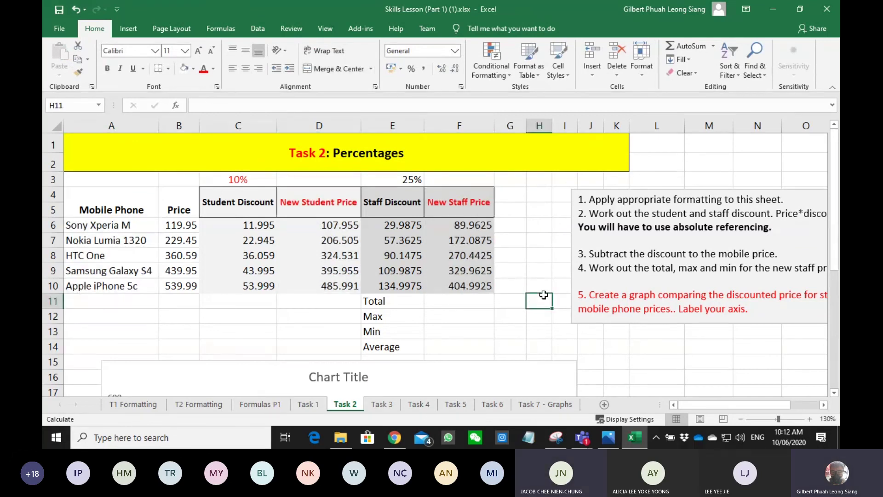
pyautogui.scroll(-5, 444, 230)
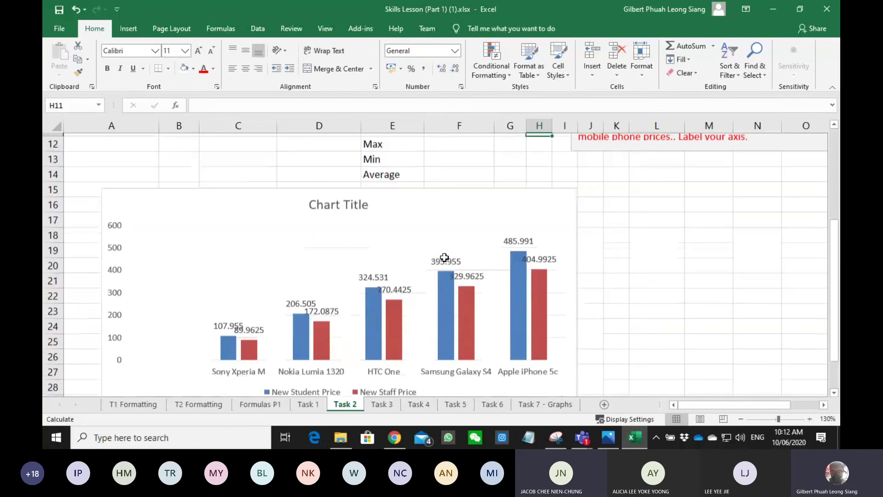
pyautogui.scroll(1, 444, 257)
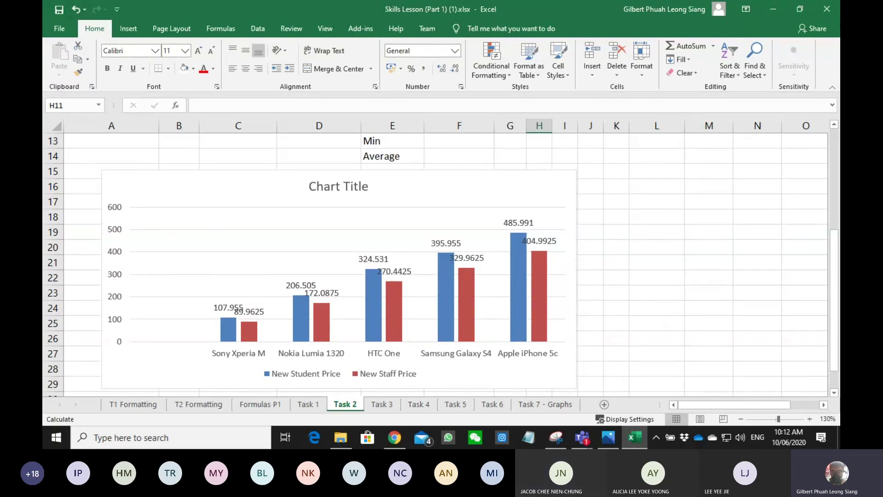
pyautogui.hotkey('alt', 'Tab')
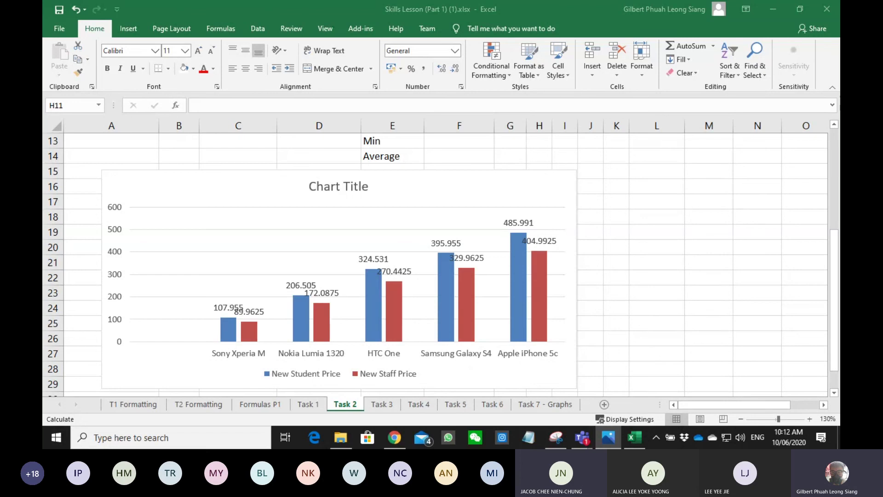
pyautogui.hotkey('alt', 'Tab')
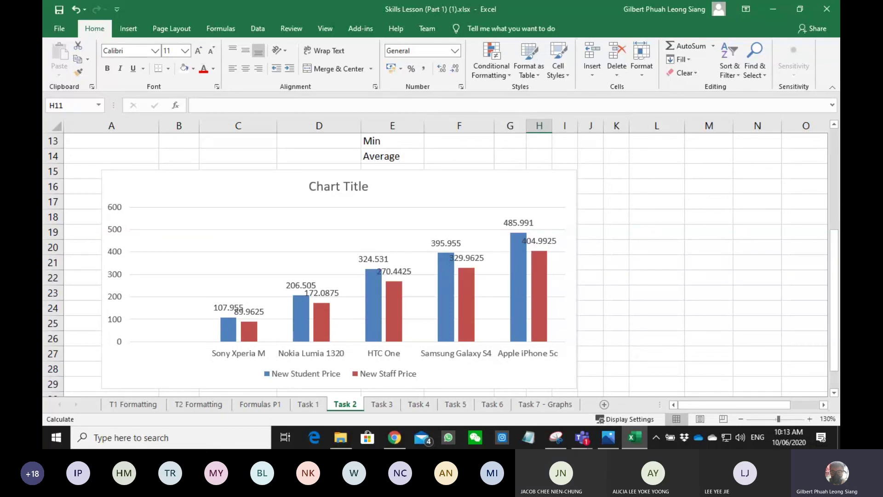
pyautogui.hotkey('alt', 'Tab')
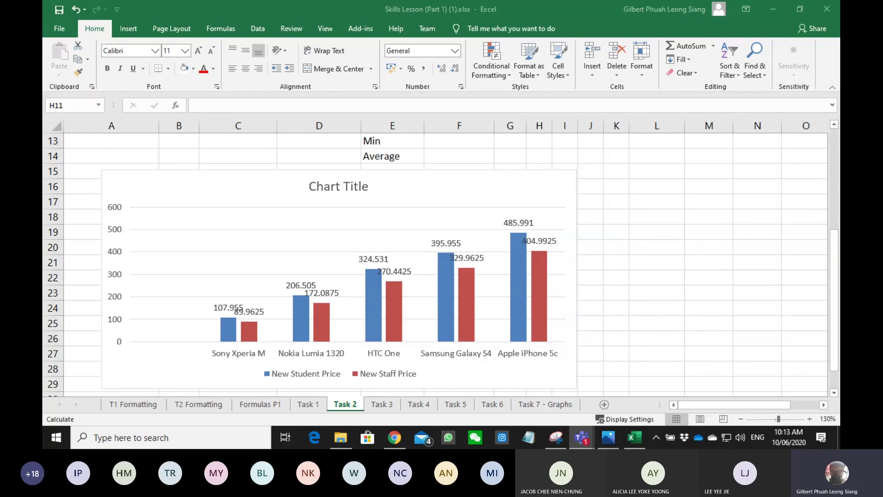